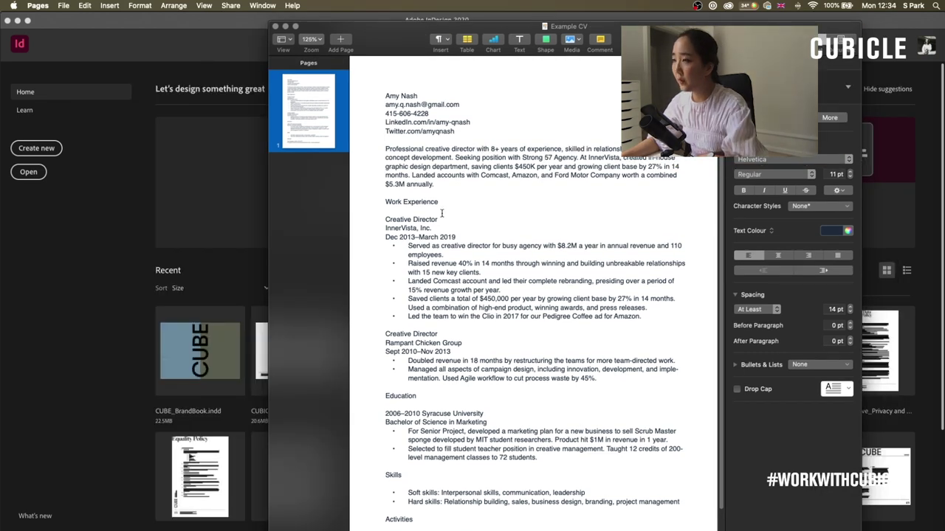
- Scroll down through the Example CV résumé in Pages
{"action": "scroll", "coordinate": [582, 343], "scroll_direction": "down", "scroll_amount": 1}
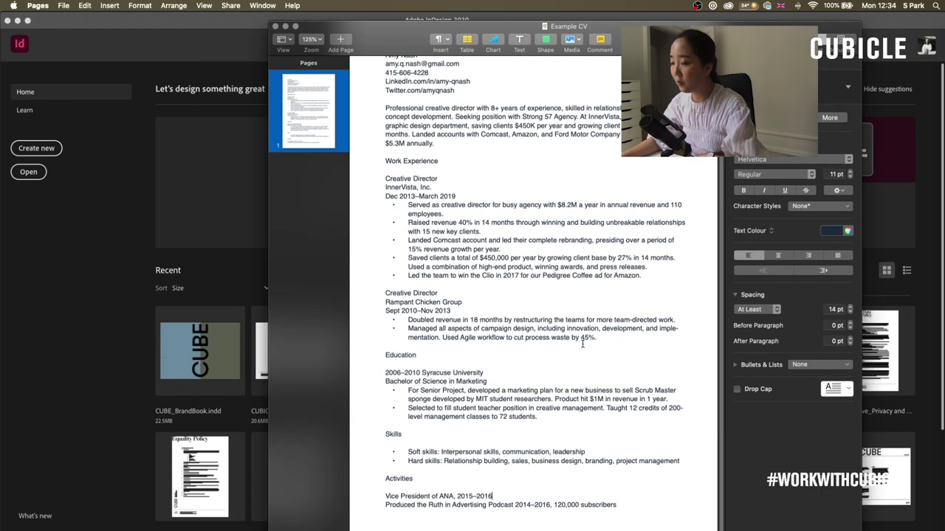
- Replace the CV's name and e-mail lines with new contact details
{"action": "scroll", "coordinate": [583, 344], "scroll_direction": "up", "scroll_amount": 1}
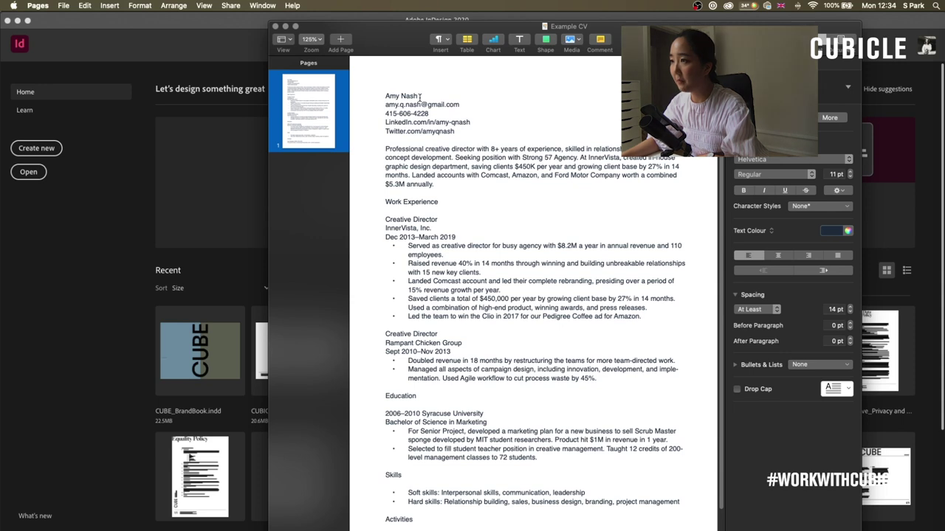
{"action": "left_click_drag", "start_coordinate": [417, 96], "coordinate": [386, 96]}
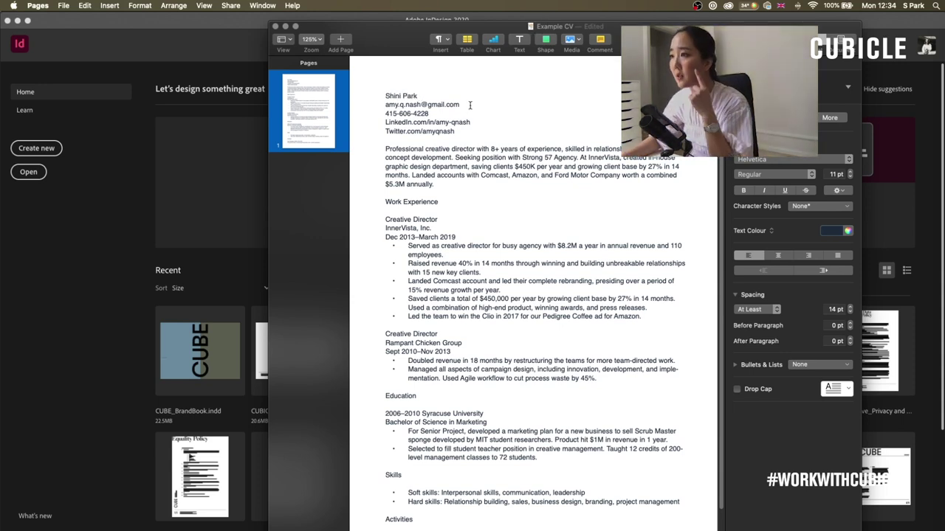
{"action": "left_click_drag", "start_coordinate": [469, 105], "coordinate": [385, 105]}
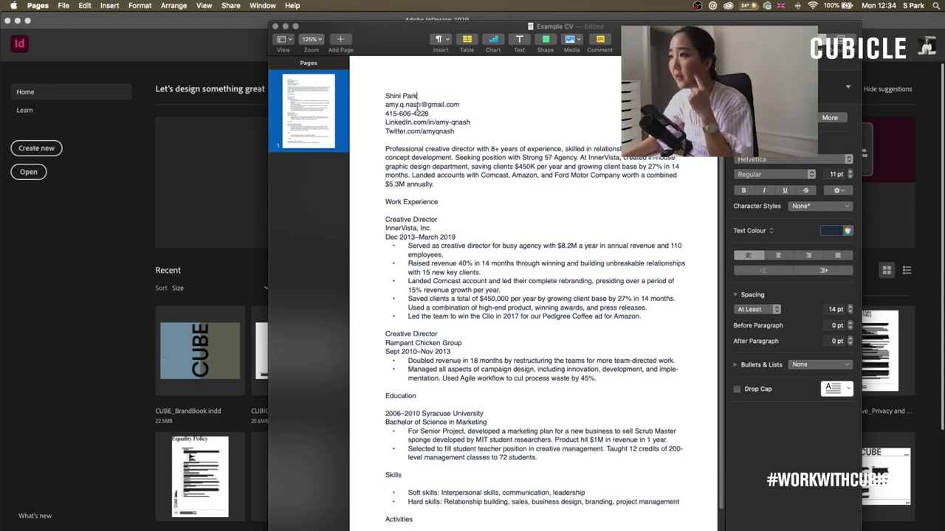
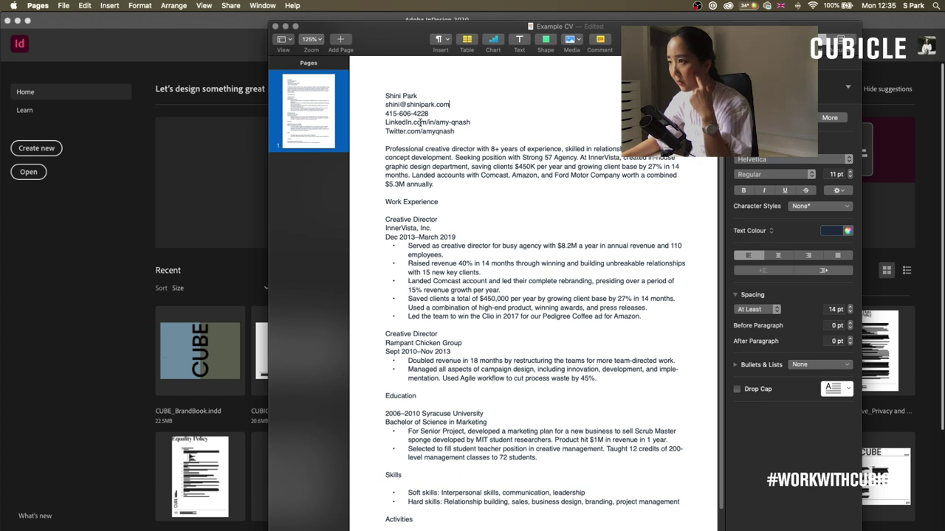
- Delete the Twitter line and add a blank line below the second Creative Director entry
{"action": "triple_click", "coordinate": [475, 131]}
{"action": "key", "text": "Delete"}
{"action": "left_click", "coordinate": [458, 198]}
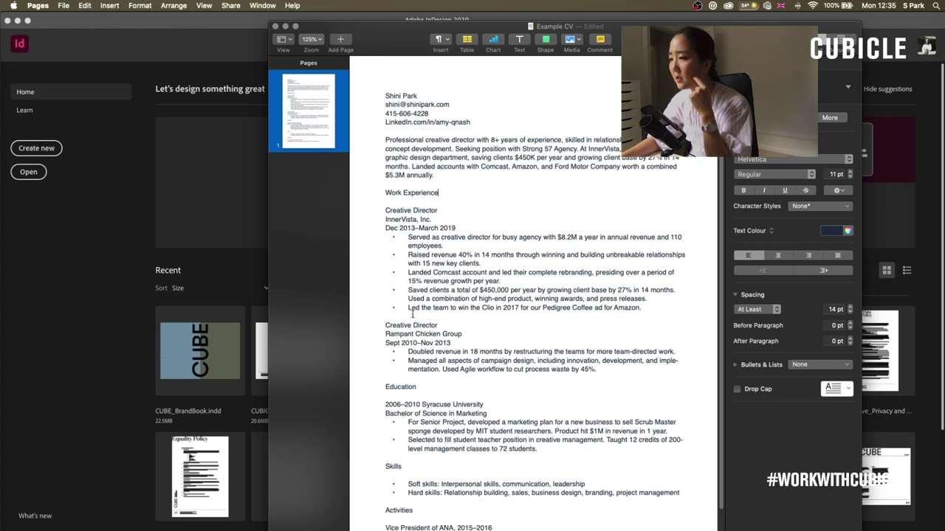
{"action": "key", "text": "Return"}
{"action": "scroll", "coordinate": [509, 329], "scroll_direction": "down", "scroll_amount": 3}
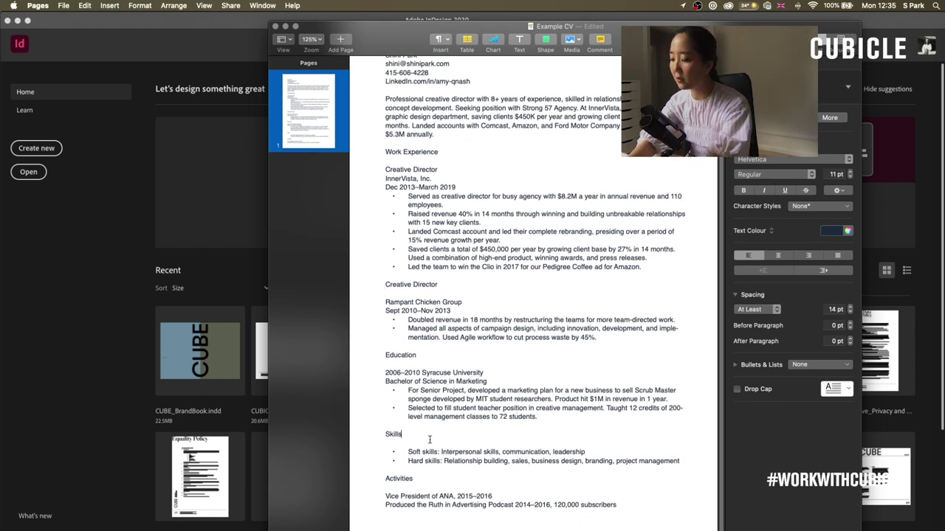
- Rename Skills to 'Skills & languages' and add English & Korean, Polish, French & German level bullets
{"action": "type", "text": "languages"}
{"action": "key", "text": "Down"}
{"action": "key", "text": "Down"}
{"action": "key", "text": "Down"}
{"action": "key", "text": "End"}
{"action": "key", "text": "Return"}
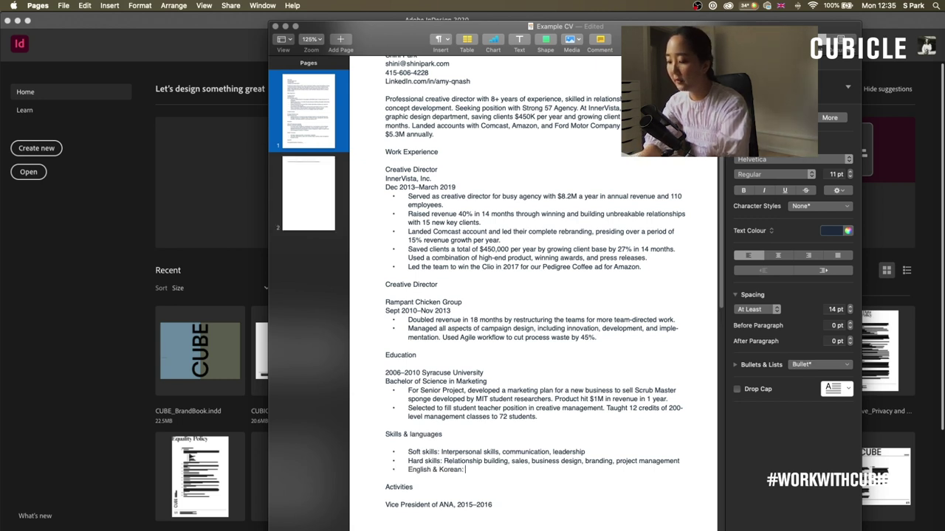
{"action": "type", "text": "English & Korean: Ad"}
{"action": "type", "text": "vanced"}
{"action": "key", "text": "Return"}
{"action": "type", "text": "Polish: Intermediate"}
{"action": "key", "text": "Return"}
{"action": "type", "text": "French & German: Beginner"}
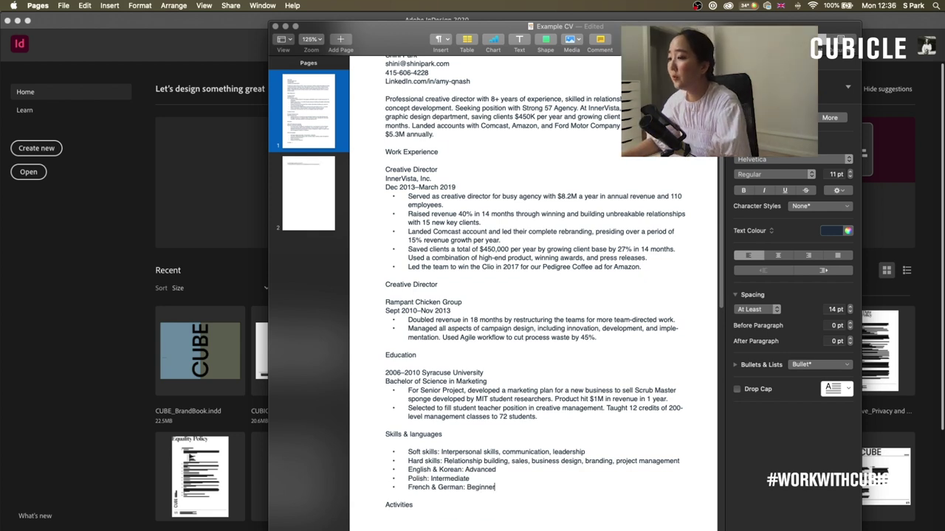
{"action": "scroll", "coordinate": [531, 295], "scroll_direction": "up", "scroll_amount": 2}
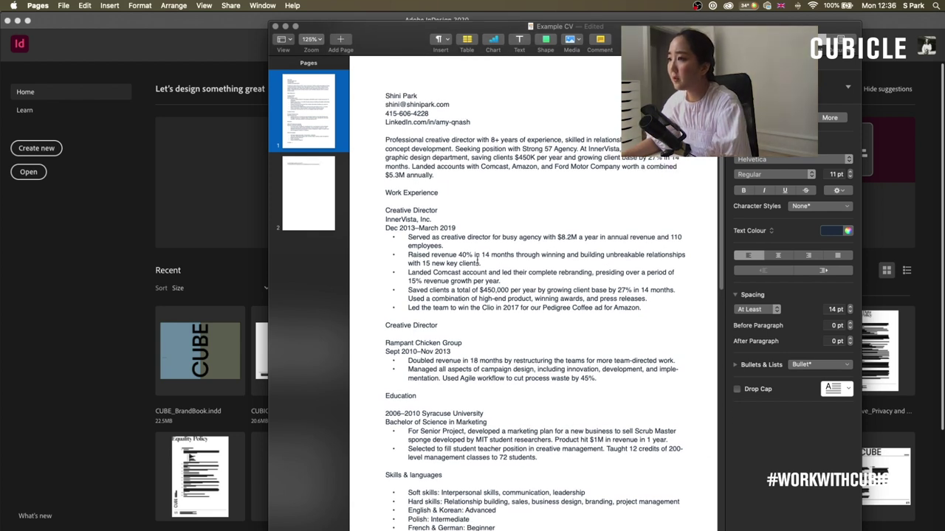
{"action": "scroll", "coordinate": [478, 260], "scroll_direction": "down", "scroll_amount": 2}
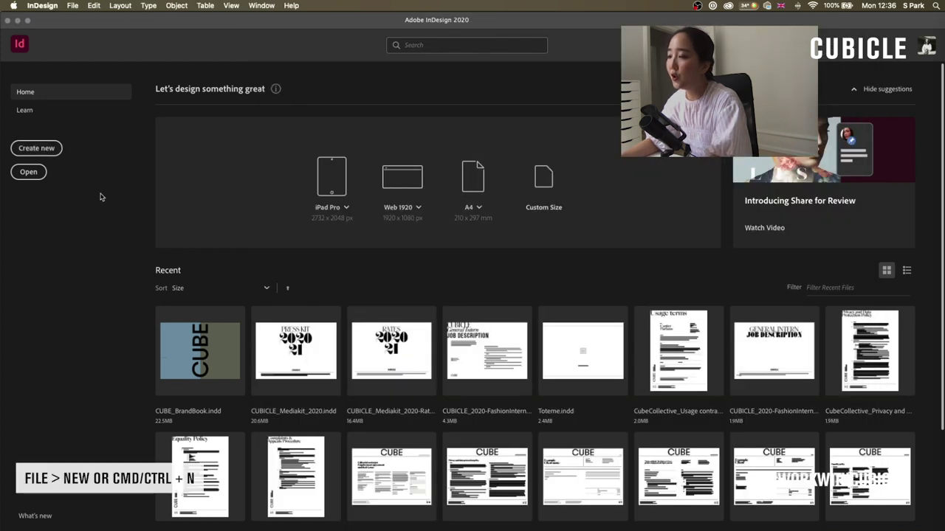
- Create a one-page A4 print document with facing pages and 12.7 mm margins
{"action": "key", "text": "super+n"}
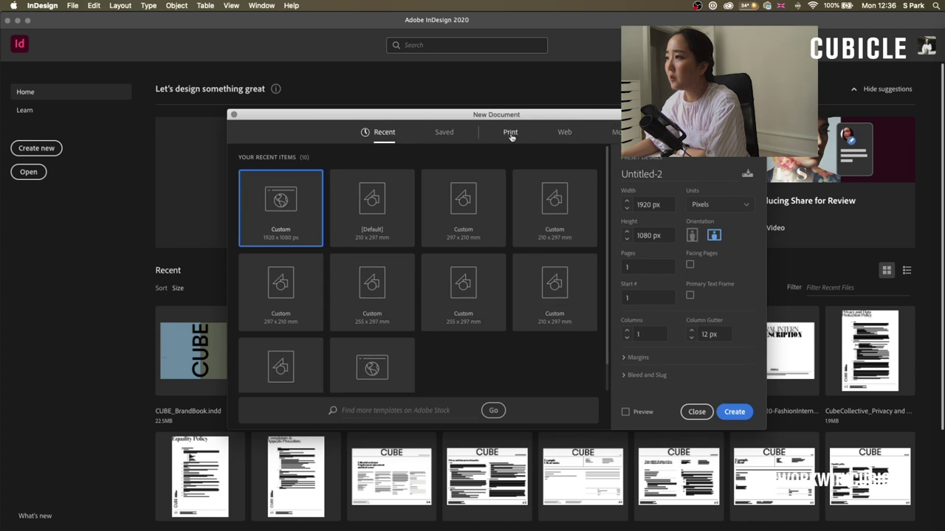
{"action": "left_click", "coordinate": [510, 132]}
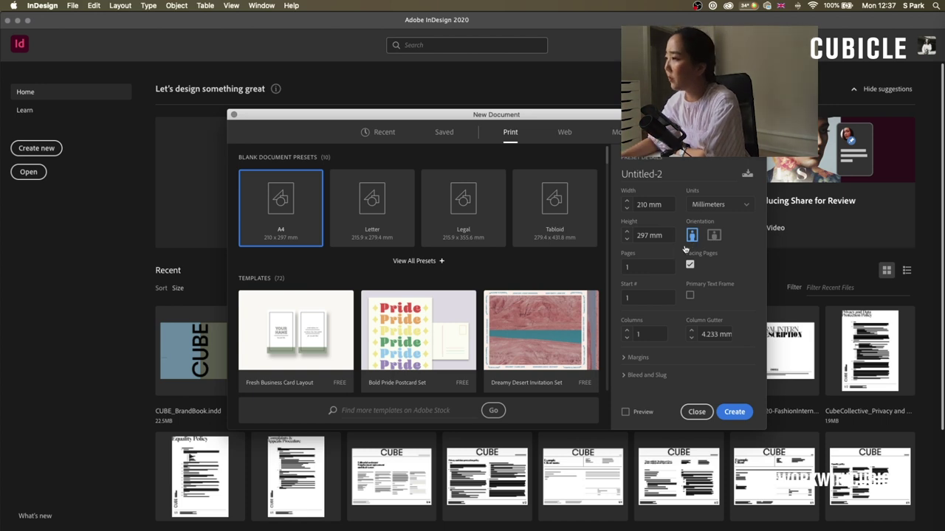
{"action": "left_click", "coordinate": [642, 266]}
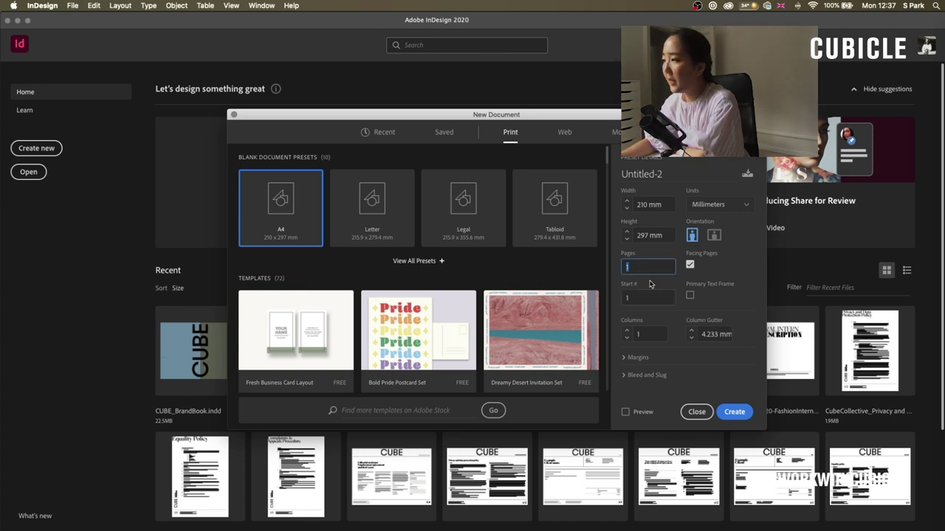
{"action": "left_click", "coordinate": [689, 265]}
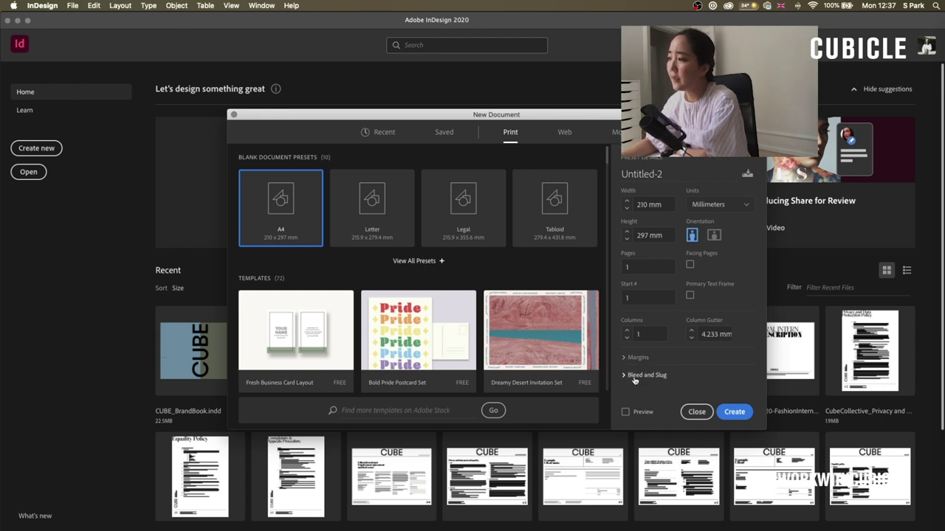
{"action": "left_click", "coordinate": [634, 380]}
{"action": "scroll", "coordinate": [642, 361], "scroll_direction": "down", "scroll_amount": 4}
{"action": "scroll", "coordinate": [750, 336], "scroll_direction": "up", "scroll_amount": 1}
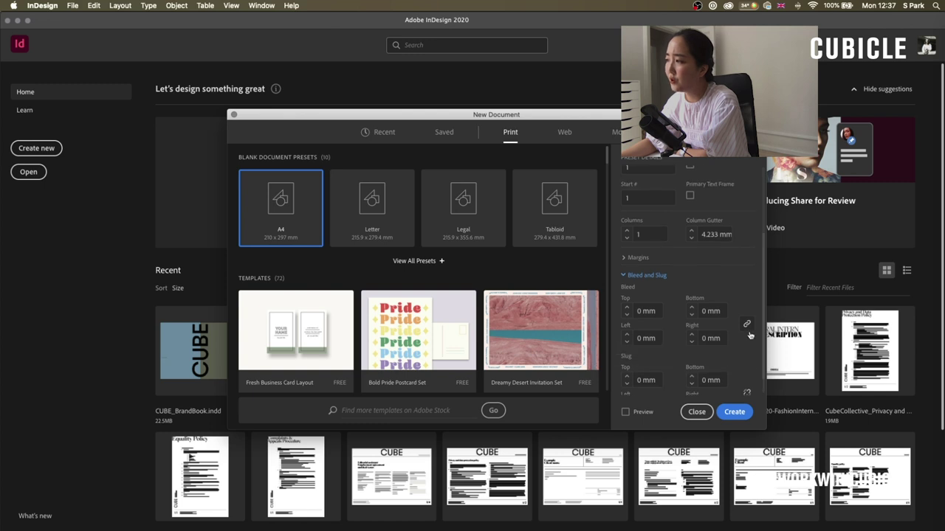
{"action": "left_click", "coordinate": [641, 274]}
{"action": "scroll", "coordinate": [738, 355], "scroll_direction": "up", "scroll_amount": 3}
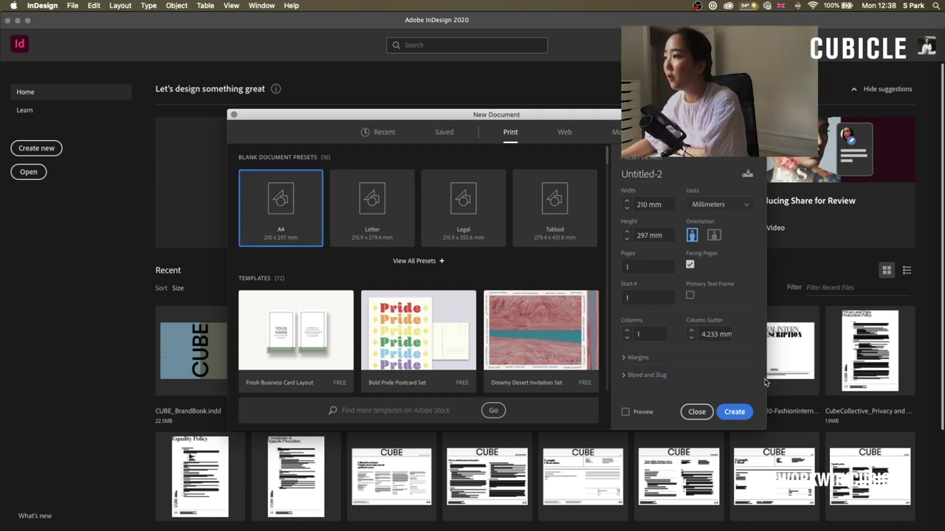
{"action": "left_click", "coordinate": [699, 411]}
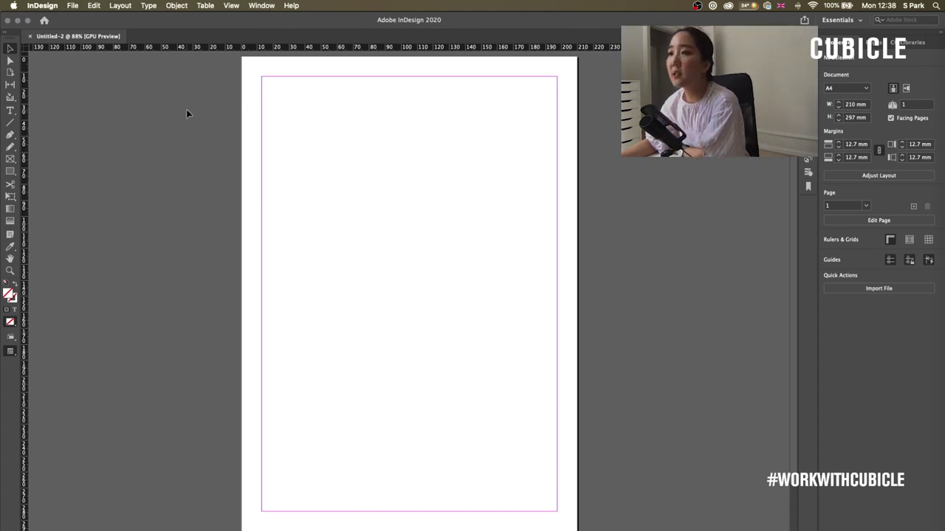
- Check the workspace list, then show the Pages and Libraries panels
{"action": "left_click", "coordinate": [261, 6]}
{"action": "mouse_move", "coordinate": [347, 30]}
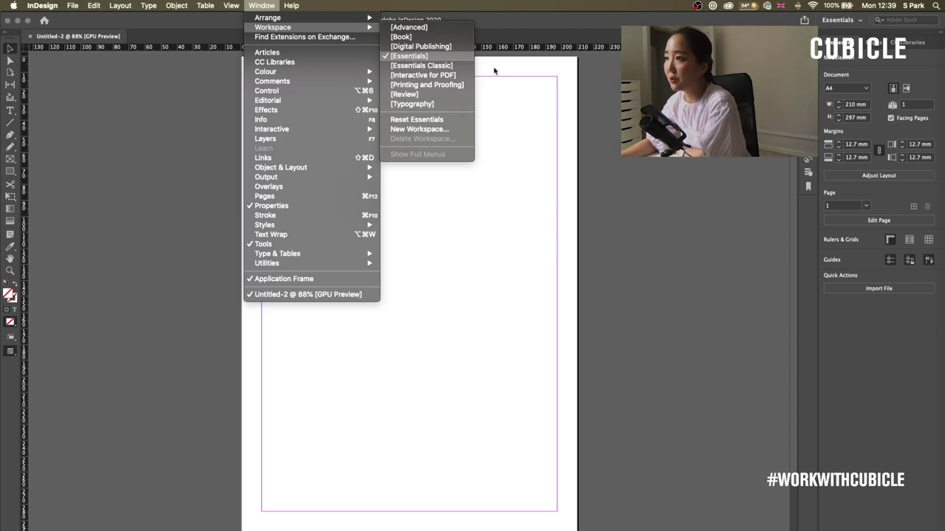
{"action": "left_click", "coordinate": [495, 70]}
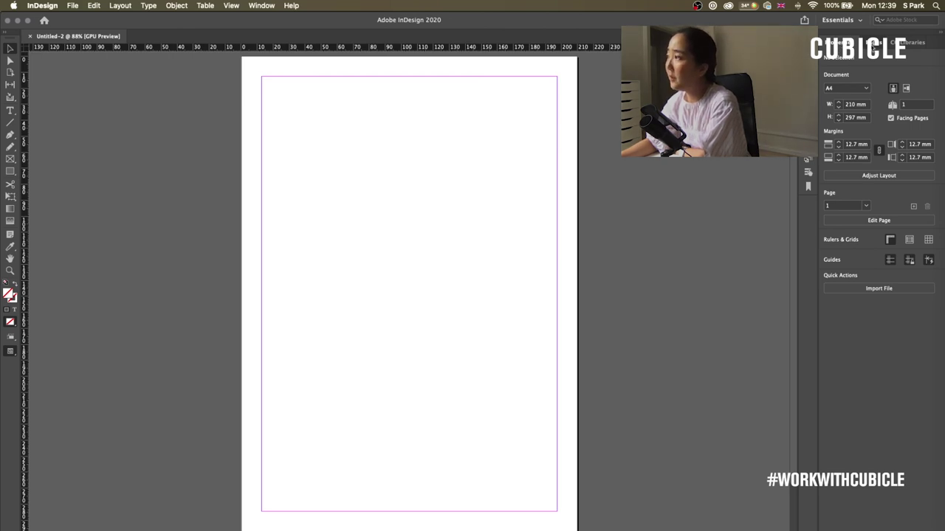
{"action": "left_click", "coordinate": [874, 44]}
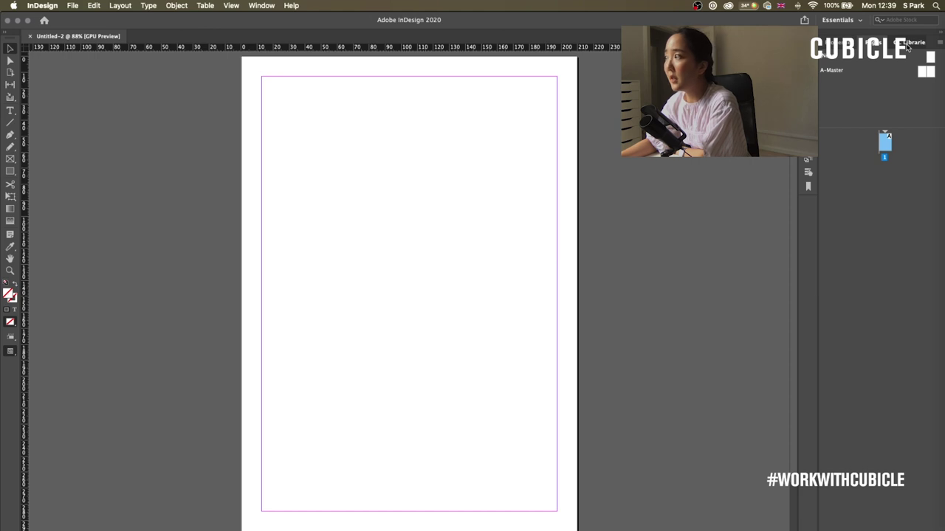
{"action": "left_click", "coordinate": [893, 46]}
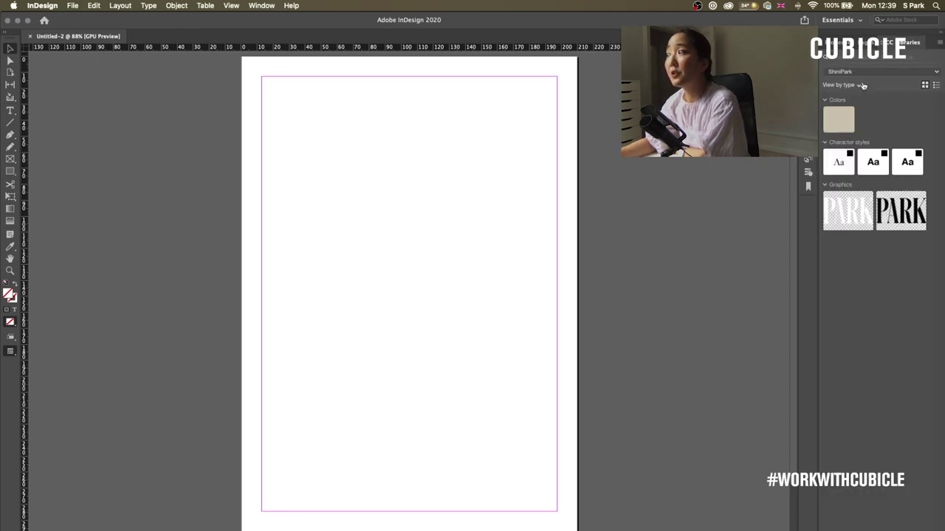
- Switch to Preview screen mode so the margin guides are hidden
{"action": "left_click", "coordinate": [231, 5]}
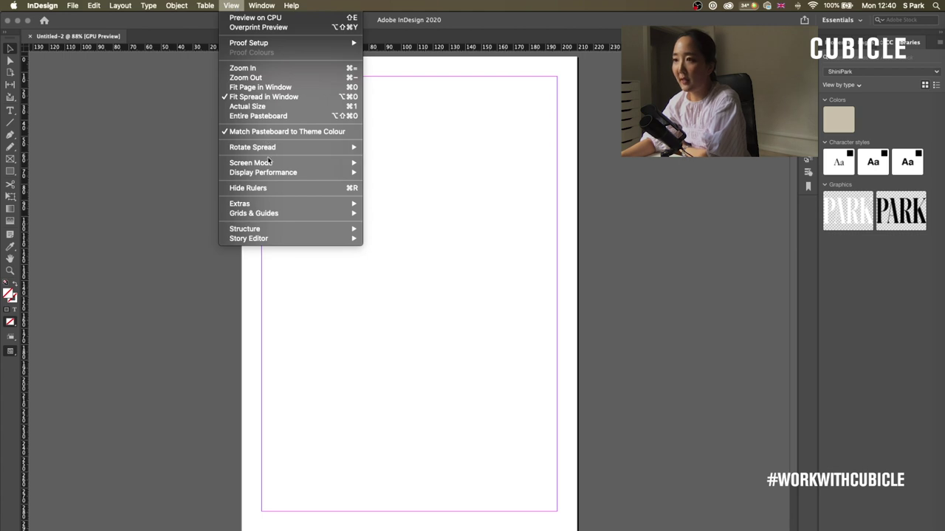
{"action": "mouse_move", "coordinate": [266, 162]}
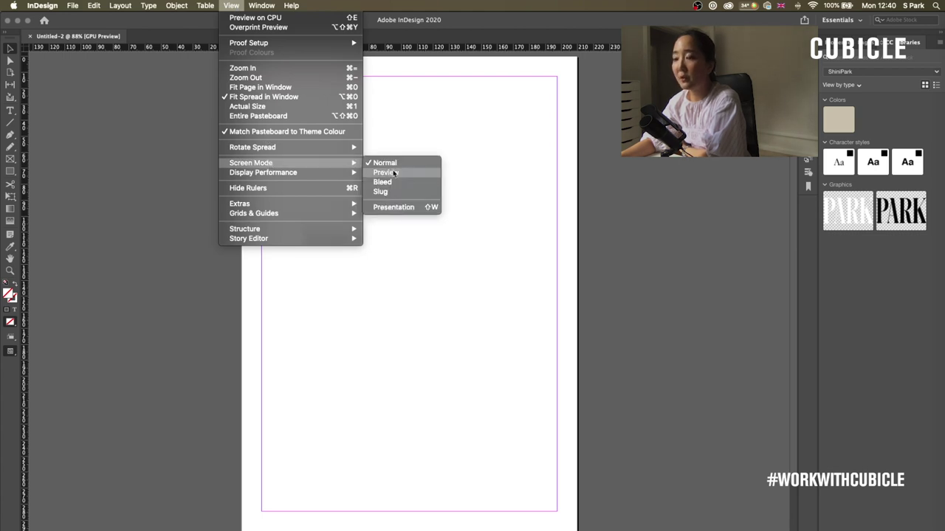
{"action": "left_click", "coordinate": [385, 172]}
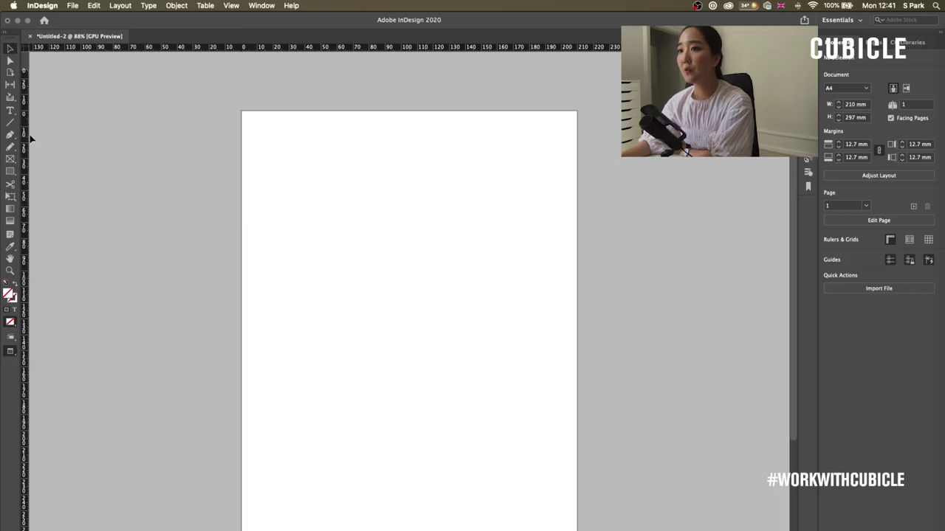
- Draw a test text frame with placeholder text, adjust it, then delete it
{"action": "key", "text": "t"}
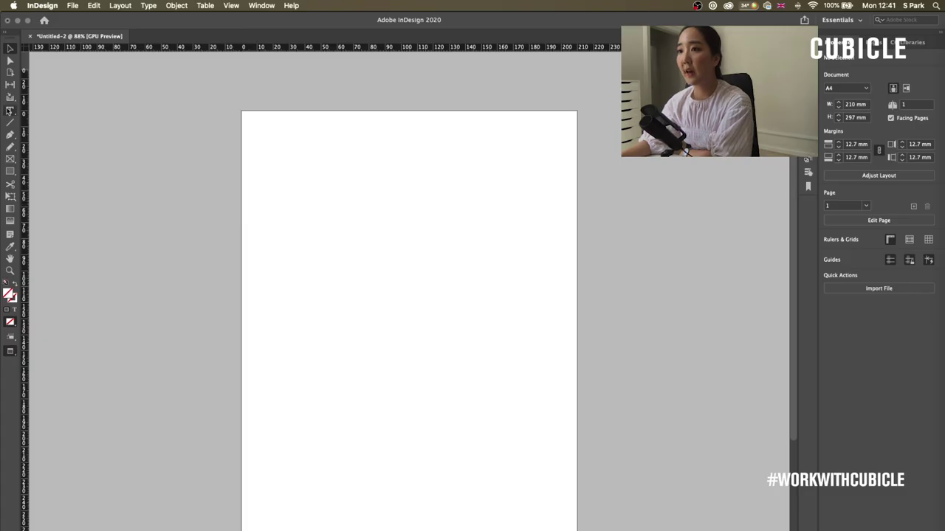
{"action": "left_click_drag", "start_coordinate": [281, 206], "coordinate": [511, 374]}
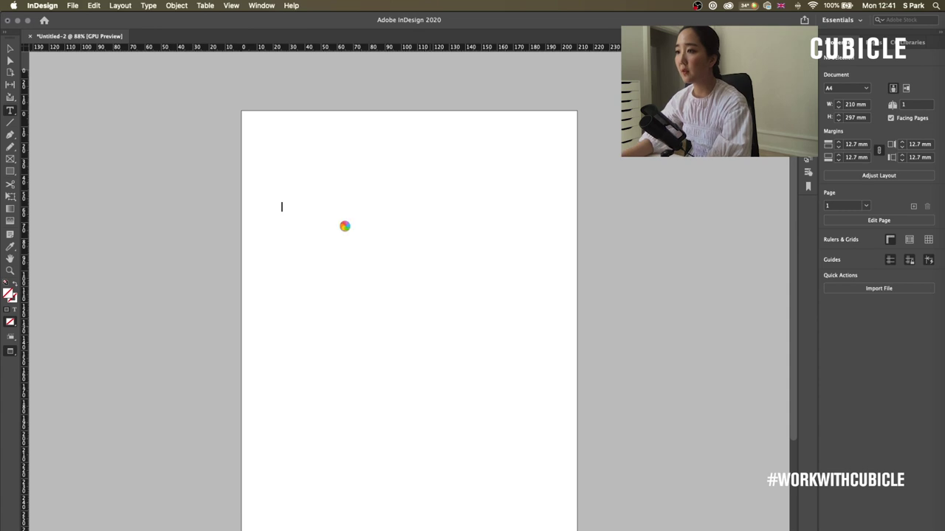
{"action": "type", "text": "iujsfdjsidjfi"}
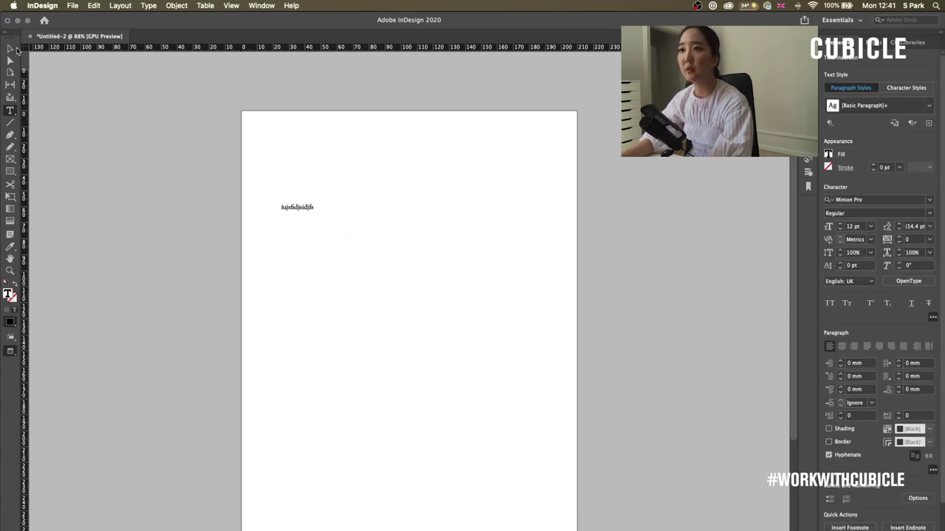
{"action": "key", "text": "Escape"}
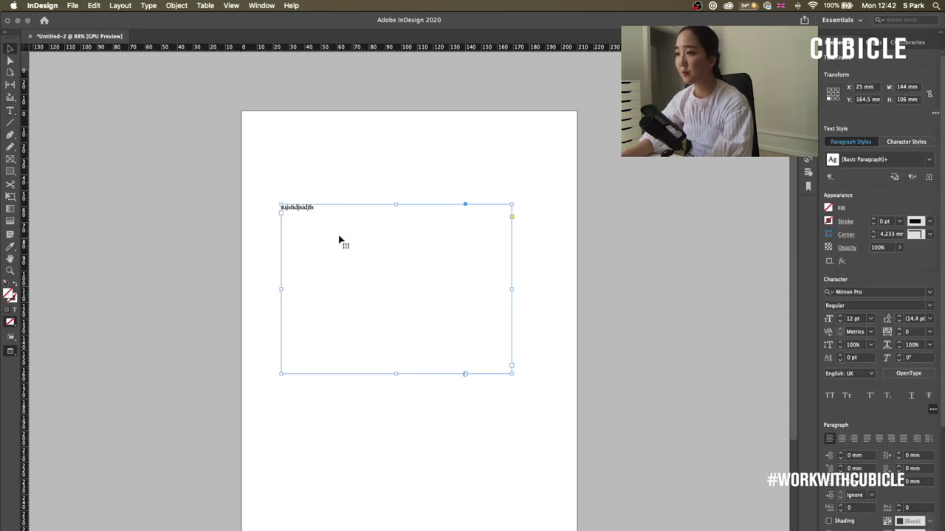
{"action": "left_click_drag", "start_coordinate": [337, 221], "coordinate": [367, 281]}
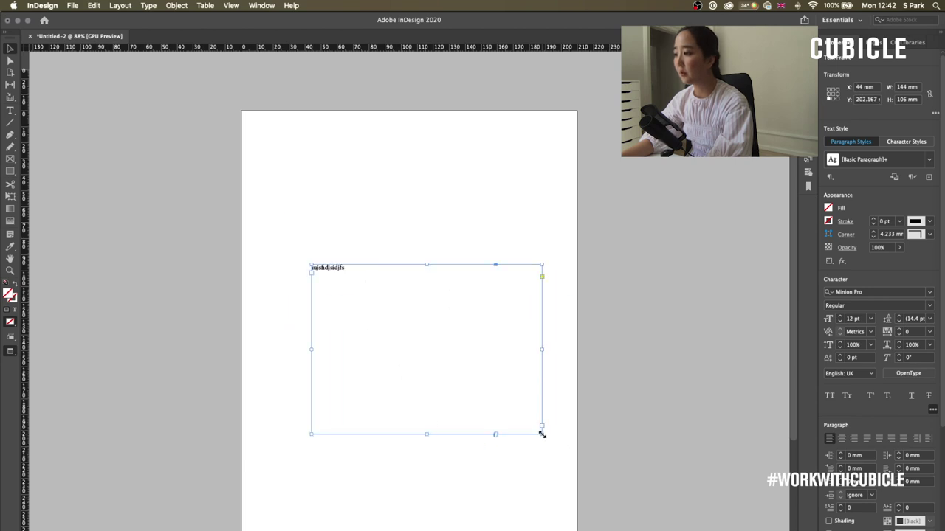
{"action": "left_click_drag", "start_coordinate": [541, 436], "coordinate": [387, 294]}
{"action": "left_click", "coordinate": [512, 460]}
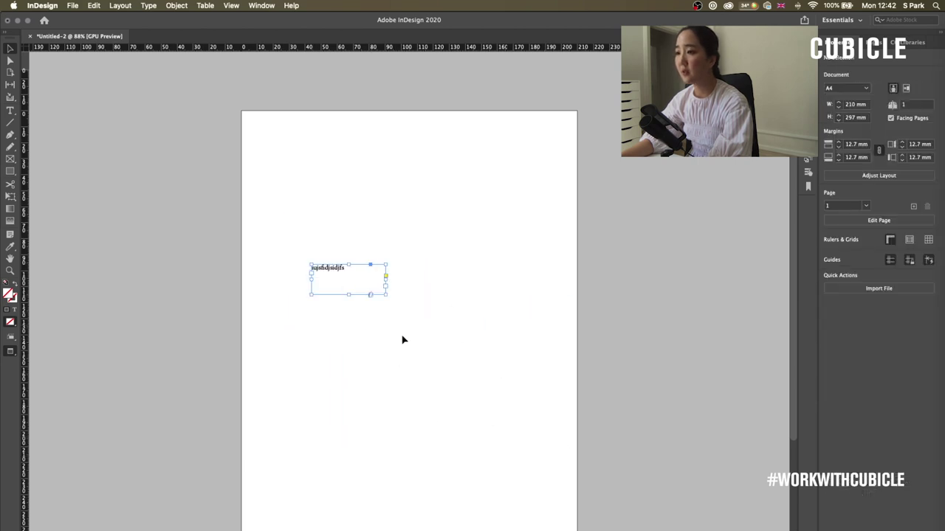
{"action": "key", "text": "BackSpace"}
- Draw a horizontal rule and a rectangle below it filled with [Black]
{"action": "key", "text": "backslash"}
{"action": "left_click_drag", "start_coordinate": [292, 261], "coordinate": [512, 279]}
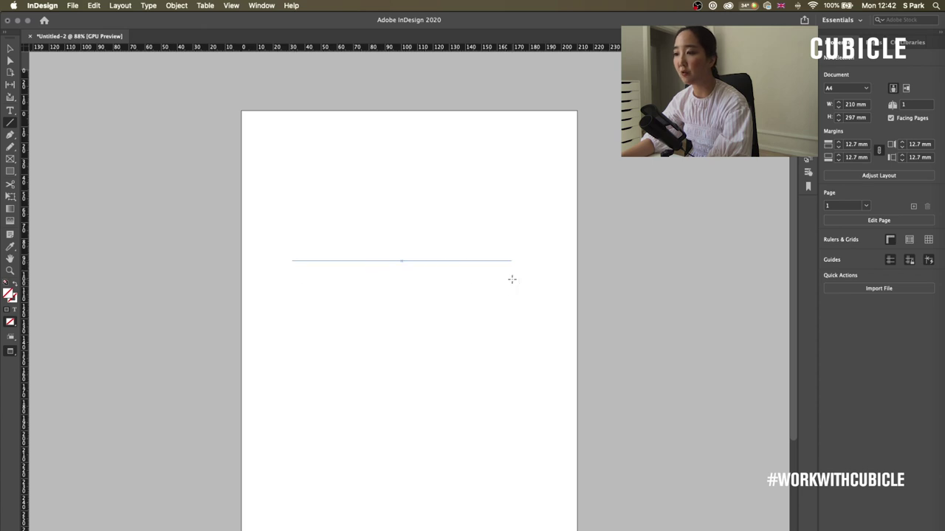
{"action": "left_click", "coordinate": [11, 170]}
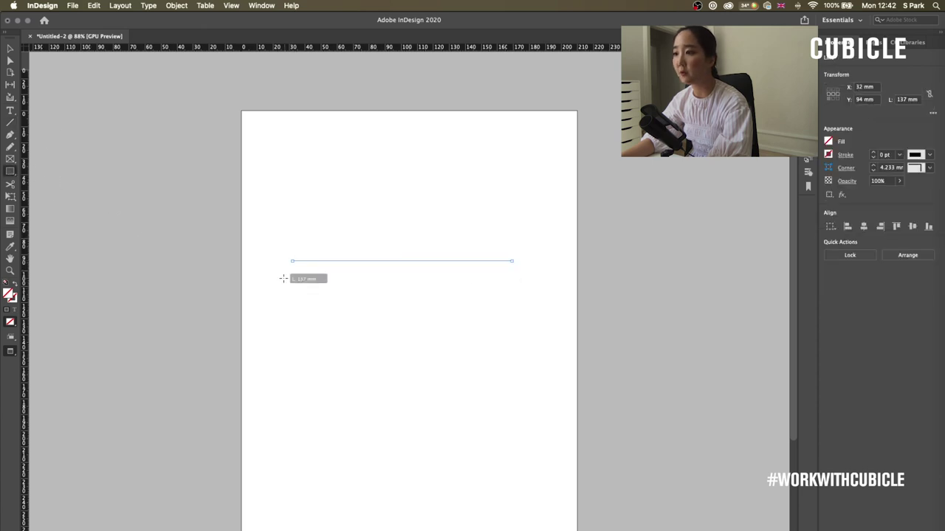
{"action": "left_click_drag", "start_coordinate": [283, 278], "coordinate": [513, 398]}
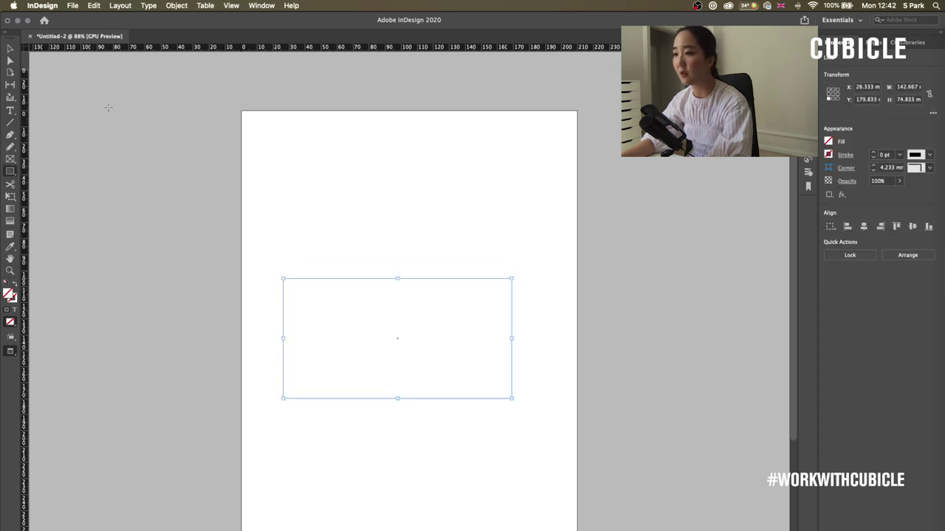
{"action": "left_click", "coordinate": [836, 146]}
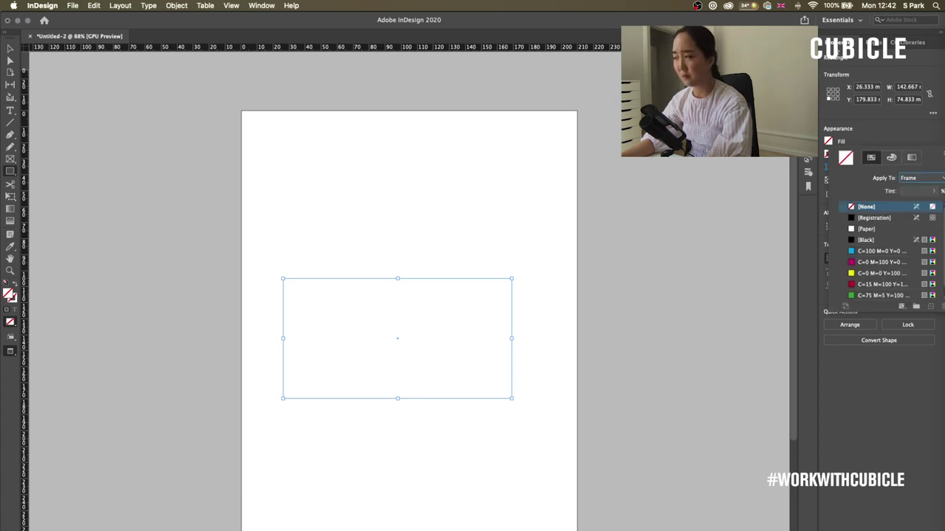
{"action": "left_click", "coordinate": [875, 241]}
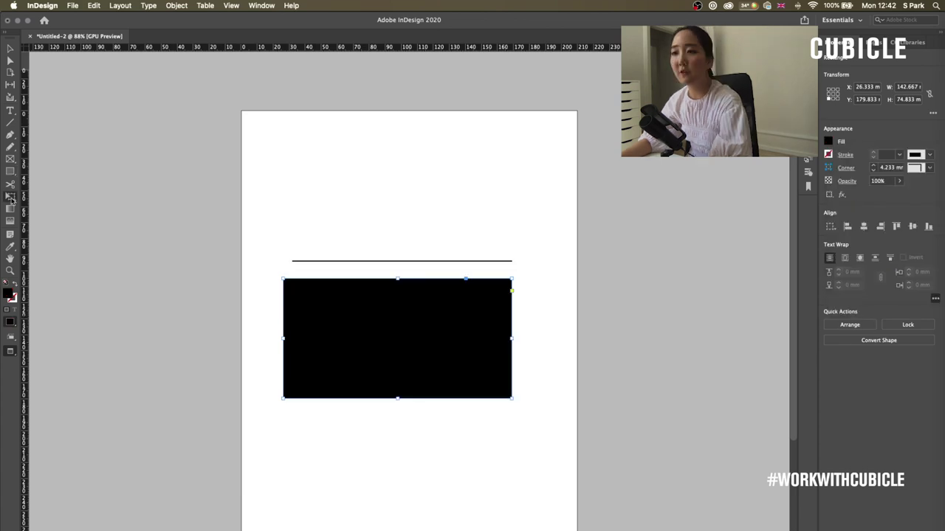
- Resize the black rectangle to about 154 × 85 mm with Free Transform, then deselect
{"action": "key", "text": "e"}
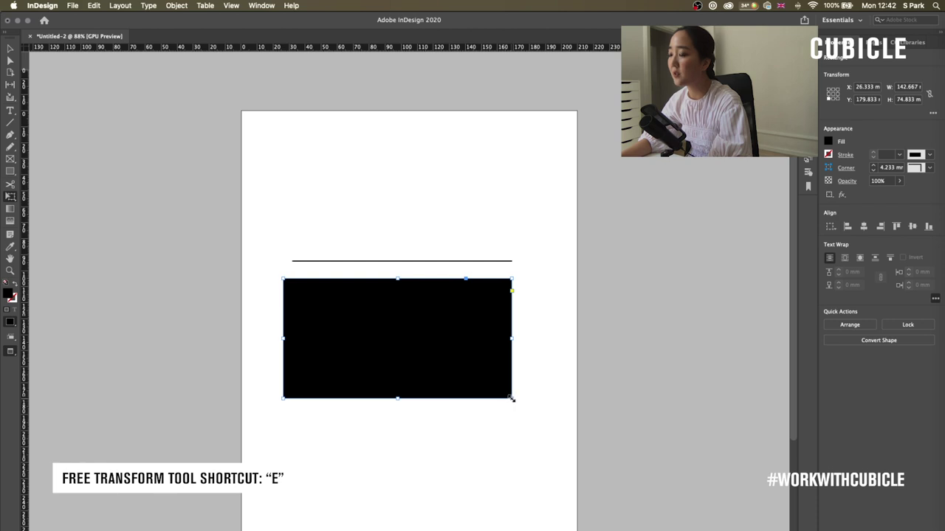
{"action": "left_click_drag", "start_coordinate": [511, 399], "coordinate": [529, 414]}
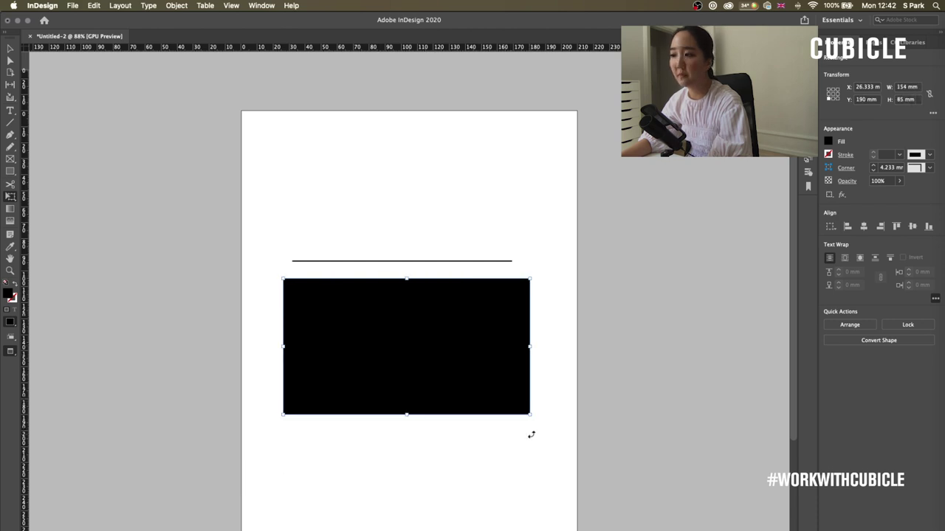
{"action": "key", "text": "v"}
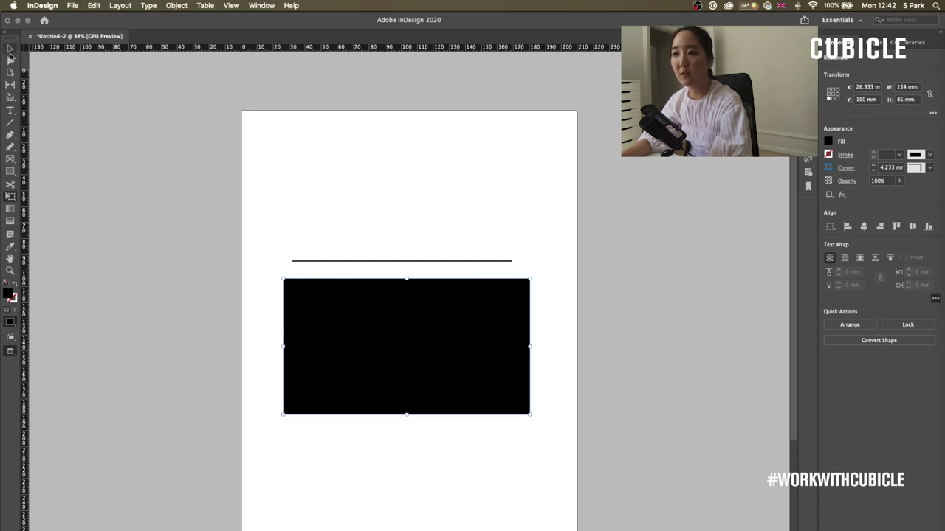
{"action": "left_click", "coordinate": [230, 258]}
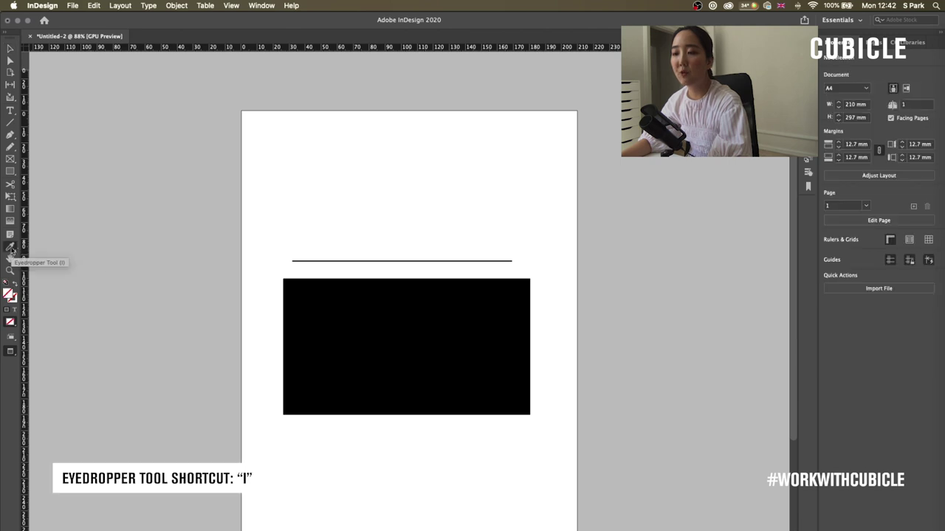
- Choose the Eyedropper Tool from the tools flyout
{"action": "left_click", "coordinate": [11, 248]}
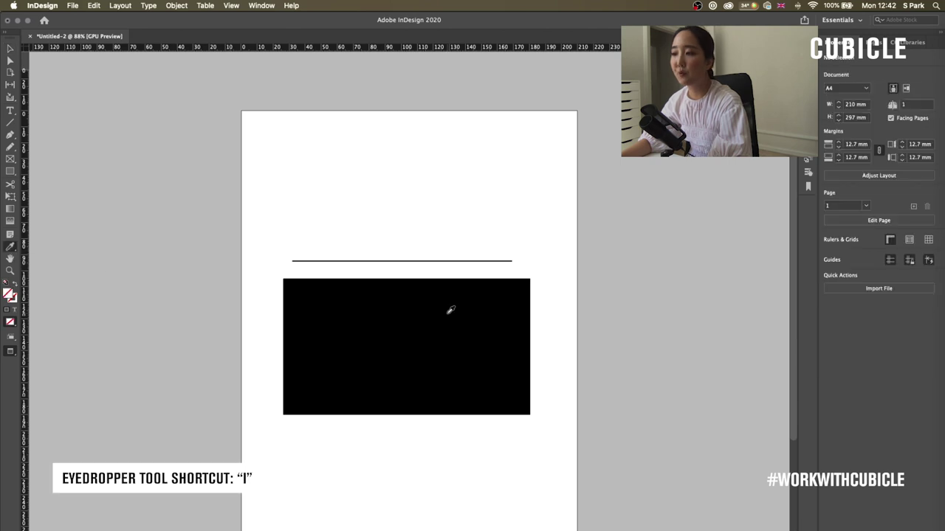
{"action": "left_click", "coordinate": [11, 250]}
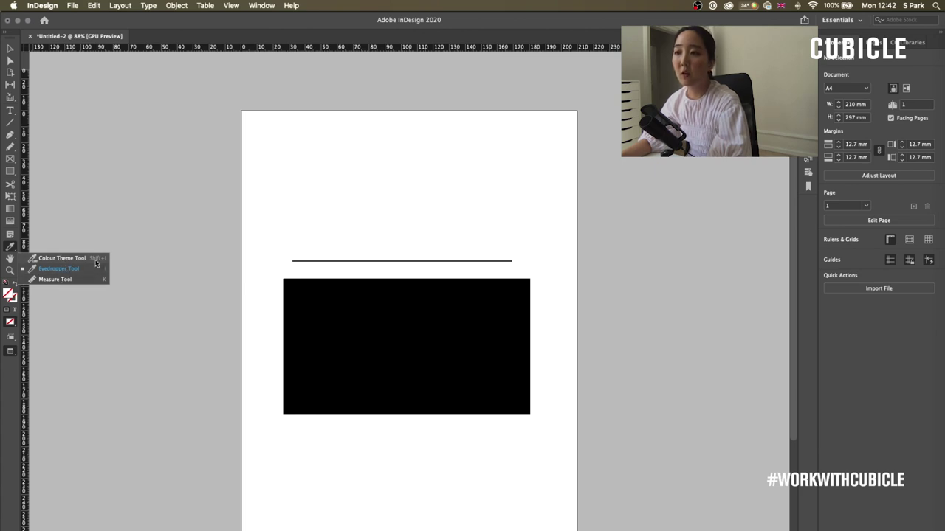
{"action": "left_click", "coordinate": [81, 270]}
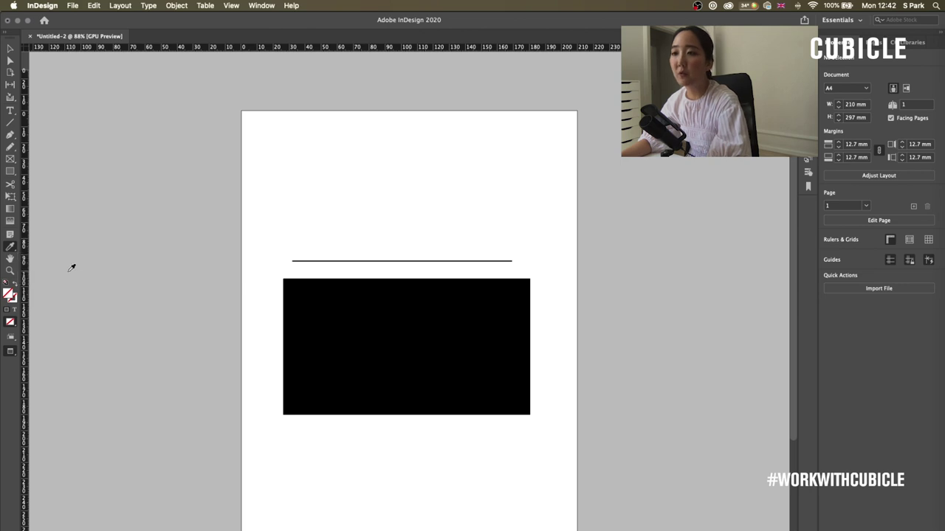
{"action": "left_click", "coordinate": [16, 252]}
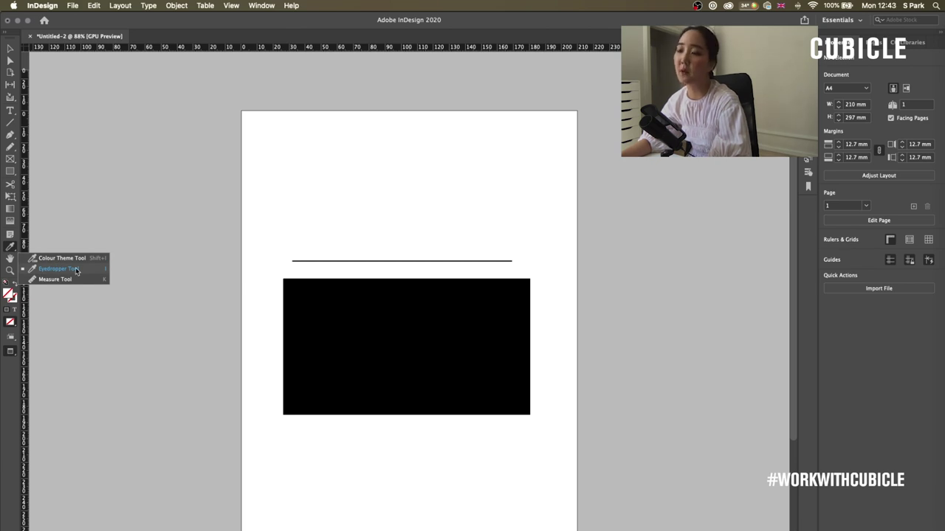
{"action": "left_click", "coordinate": [76, 271]}
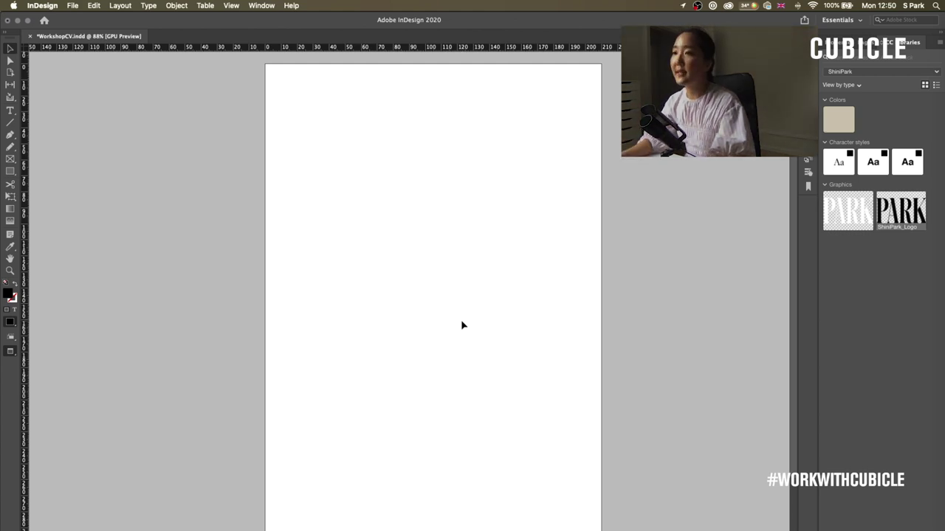
- Place the portrait JPG of the model in the feathered headpiece and select its frame
{"action": "left_click", "coordinate": [73, 6]}
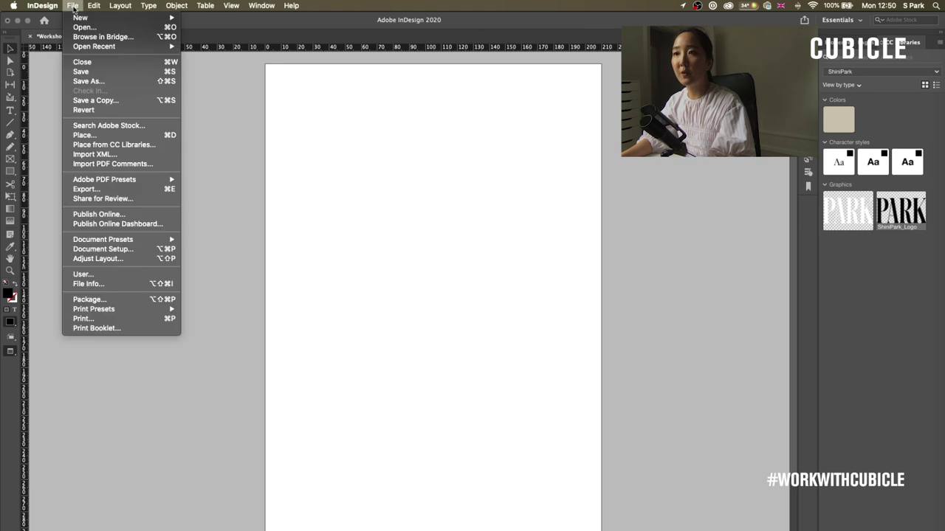
{"action": "left_click", "coordinate": [168, 135]}
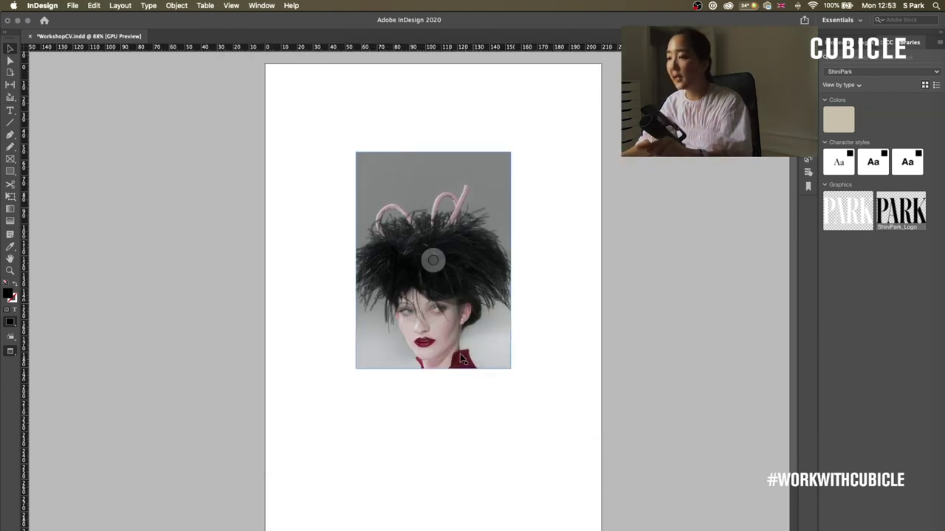
{"action": "left_click", "coordinate": [463, 359]}
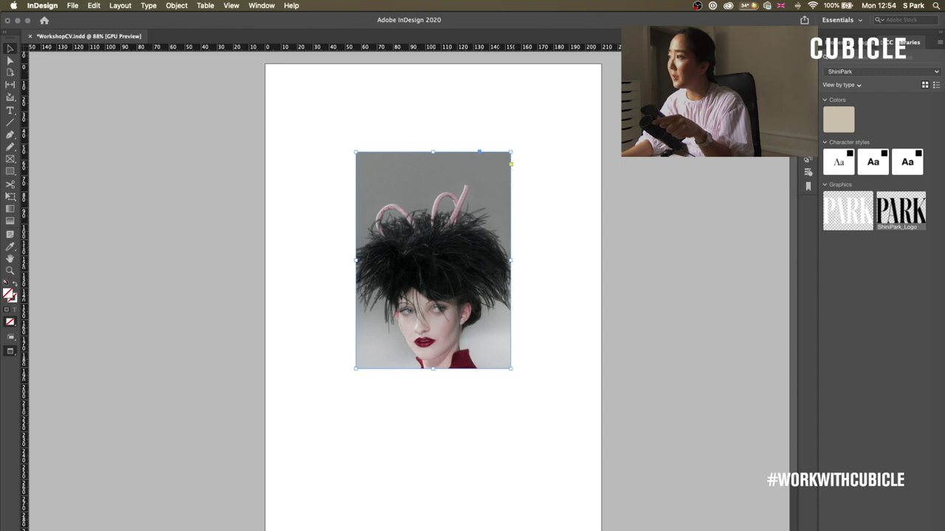
- Reveal the portrait's linked JPEG in Finder from the Links panel, then return to InDesign
{"action": "left_click", "coordinate": [809, 62]}
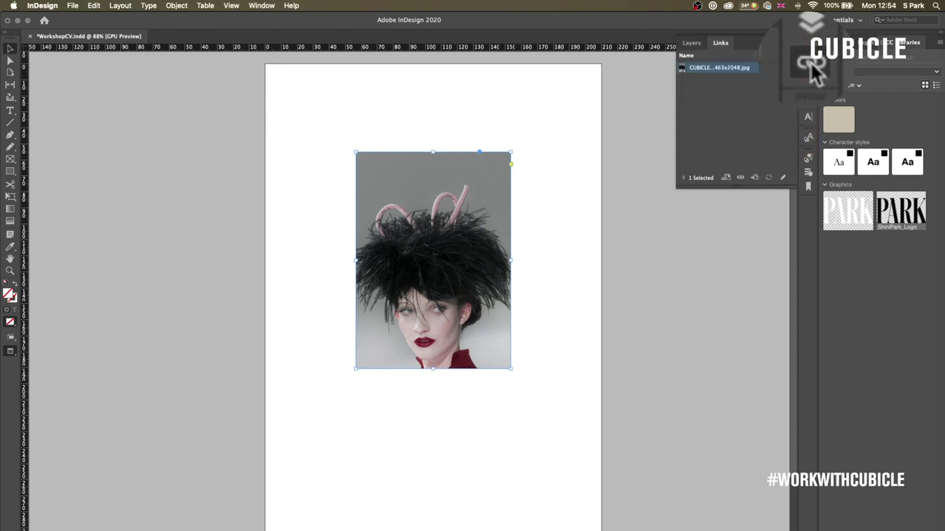
{"action": "right_click", "coordinate": [742, 71]}
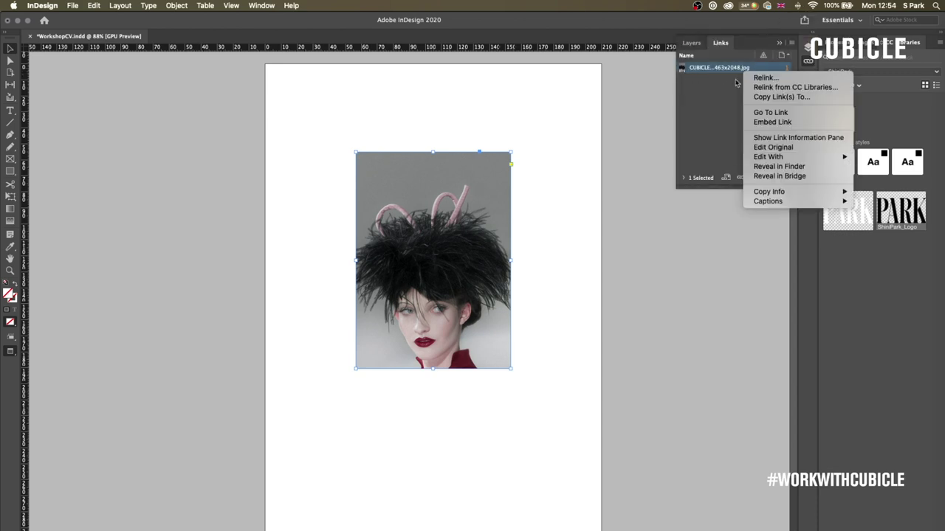
{"action": "left_click", "coordinate": [781, 167]}
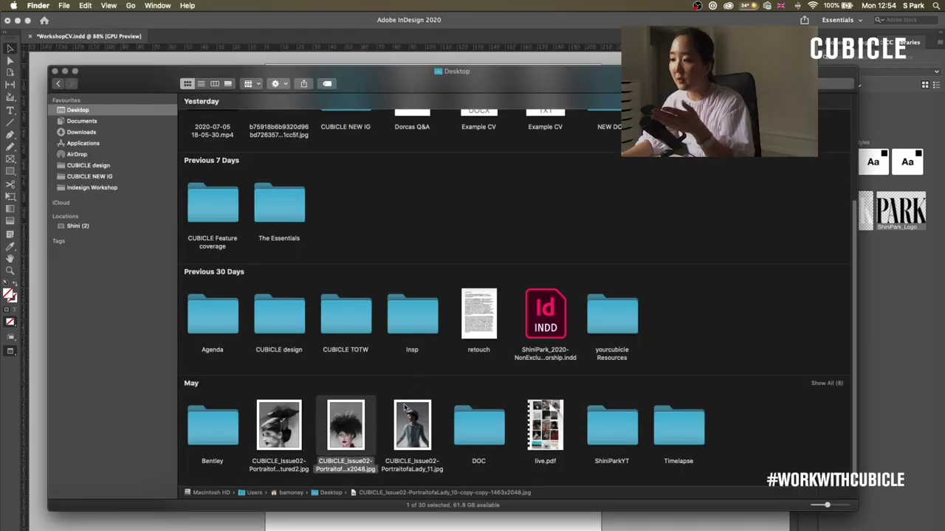
{"action": "left_click", "coordinate": [396, 519]}
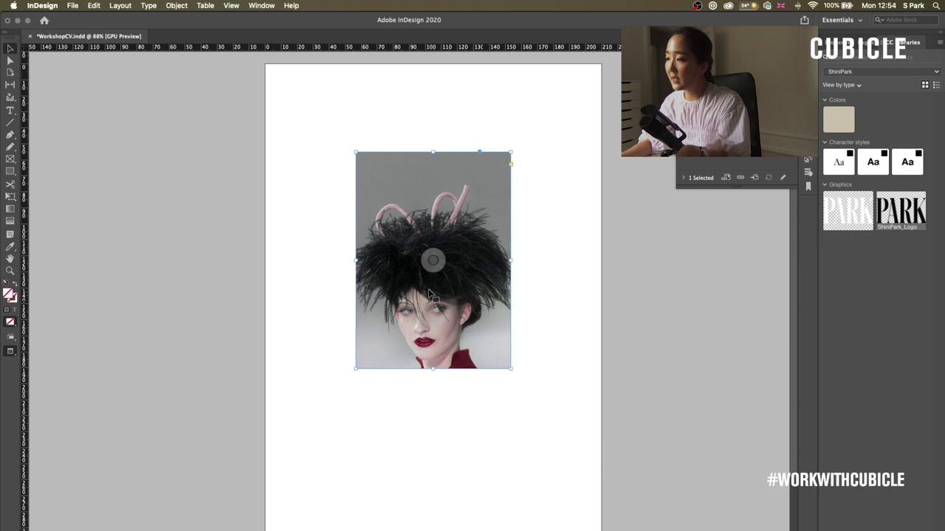
- Open the portrait JPEG in Photoshop from Finder and save it in black and white
{"action": "left_click", "coordinate": [941, 306]}
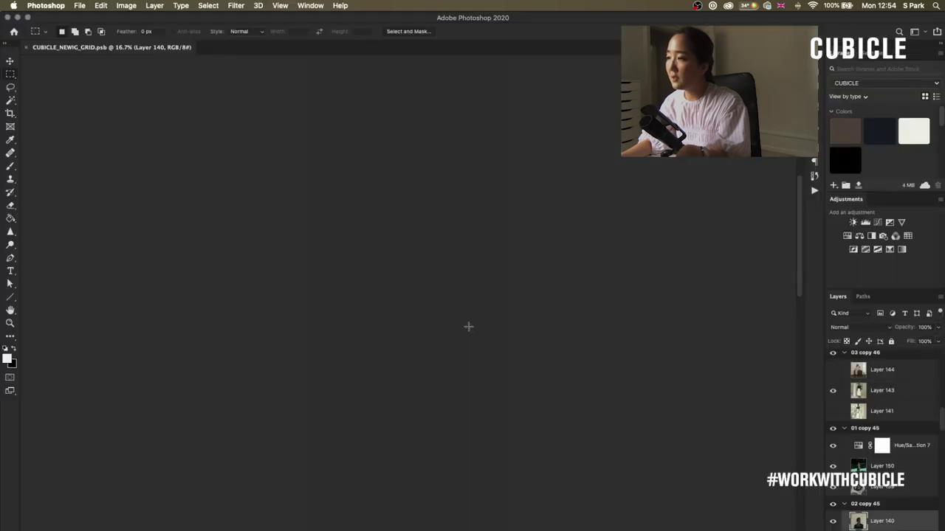
{"action": "left_click", "coordinate": [941, 33]}
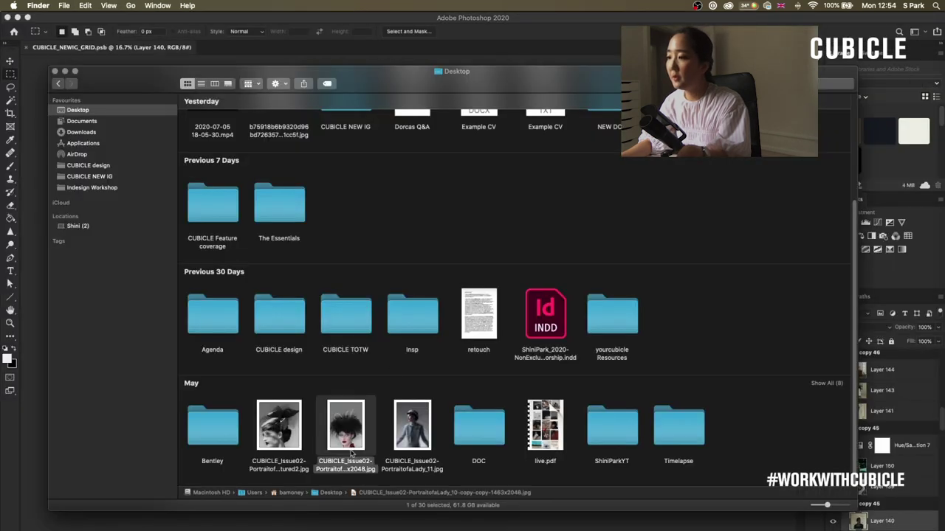
{"action": "left_click_drag", "start_coordinate": [351, 453], "coordinate": [473, 44]}
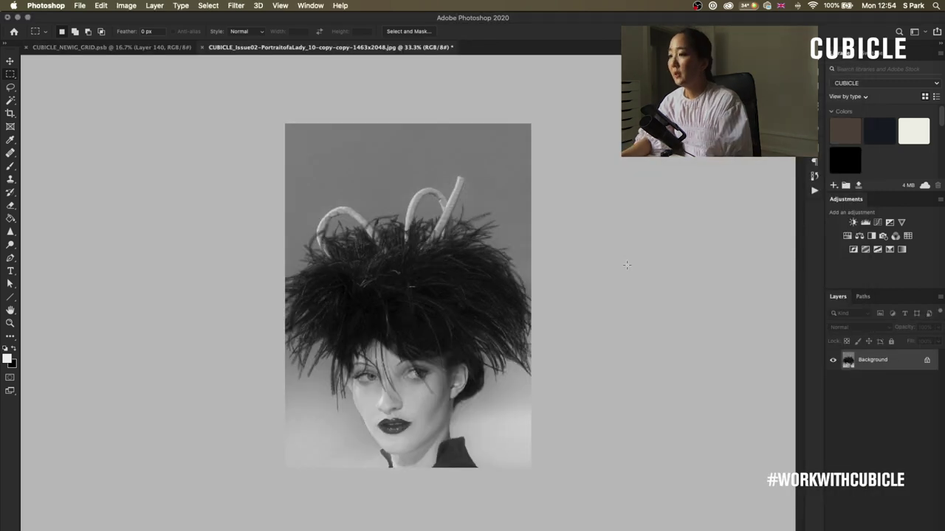
{"action": "key", "text": "super+s"}
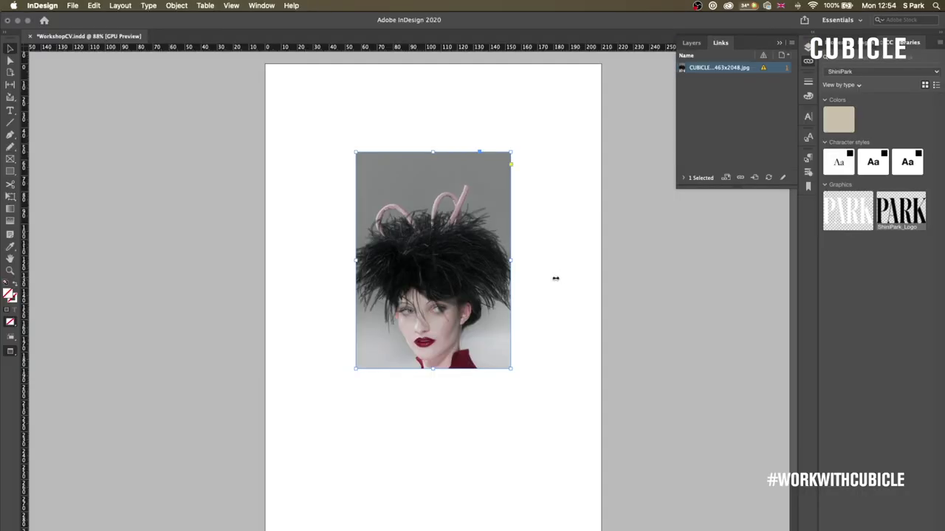
- Update the portrait's modified link, then delete the image from the page
{"action": "left_click", "coordinate": [764, 68]}
{"action": "left_click", "coordinate": [768, 177]}
{"action": "left_click", "coordinate": [572, 405]}
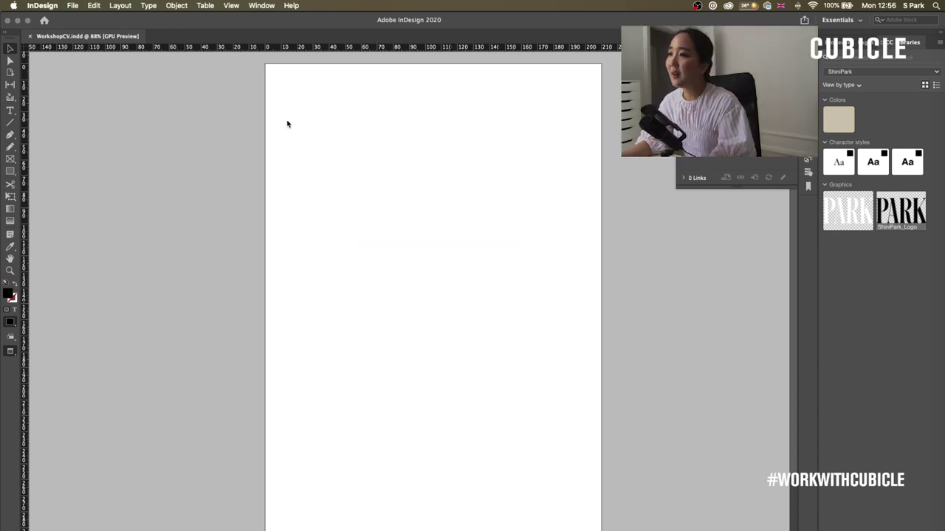
{"action": "key", "text": "super+d"}
- Drag the PARK logo from CC Libraries to the page's top-left corner
{"action": "key", "text": "Escape"}
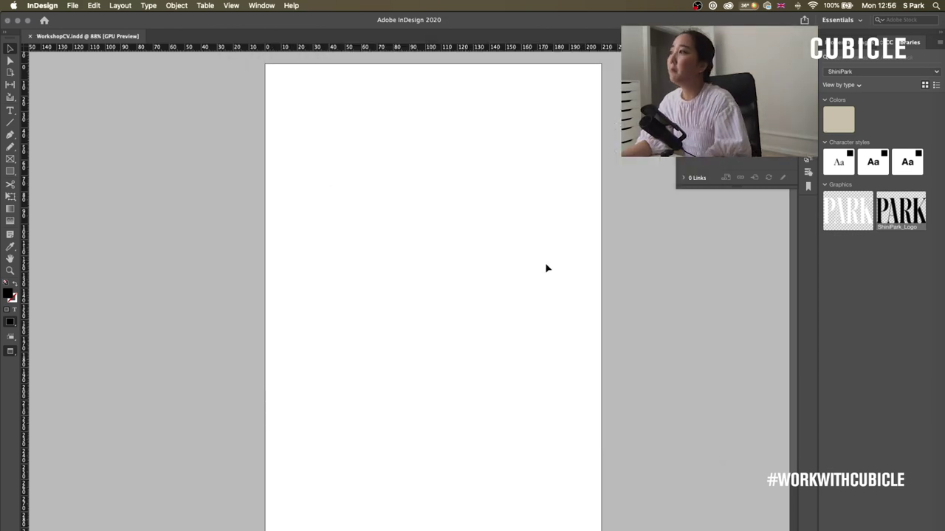
{"action": "left_click_drag", "start_coordinate": [915, 199], "coordinate": [296, 94]}
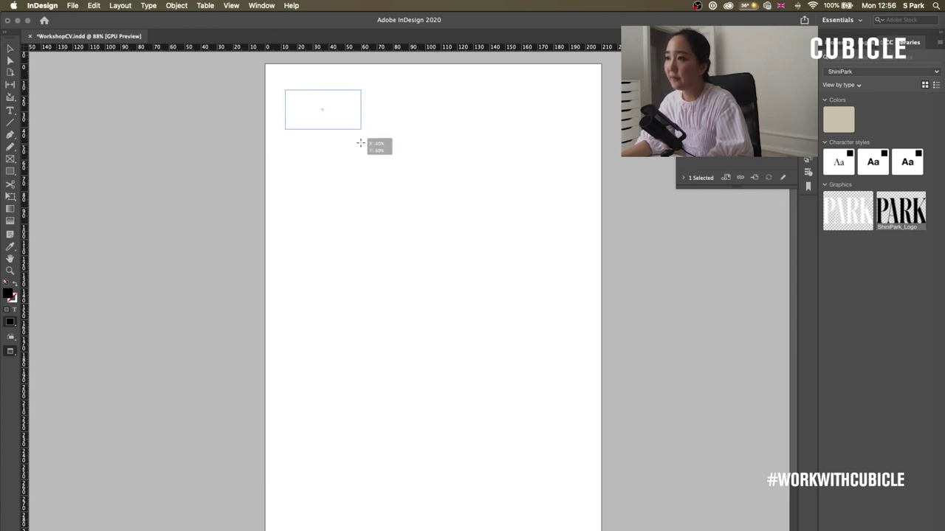
{"action": "key", "text": "super+Tab"}
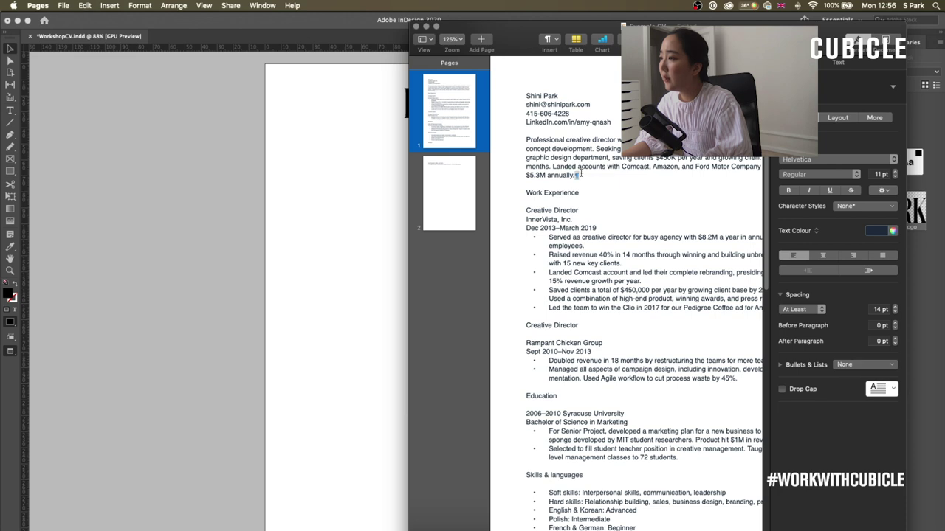
- Make the Work Experience heading in the Pages CV bold
{"action": "left_click_drag", "start_coordinate": [581, 174], "coordinate": [516, 142]}
{"action": "left_click", "coordinate": [590, 186]}
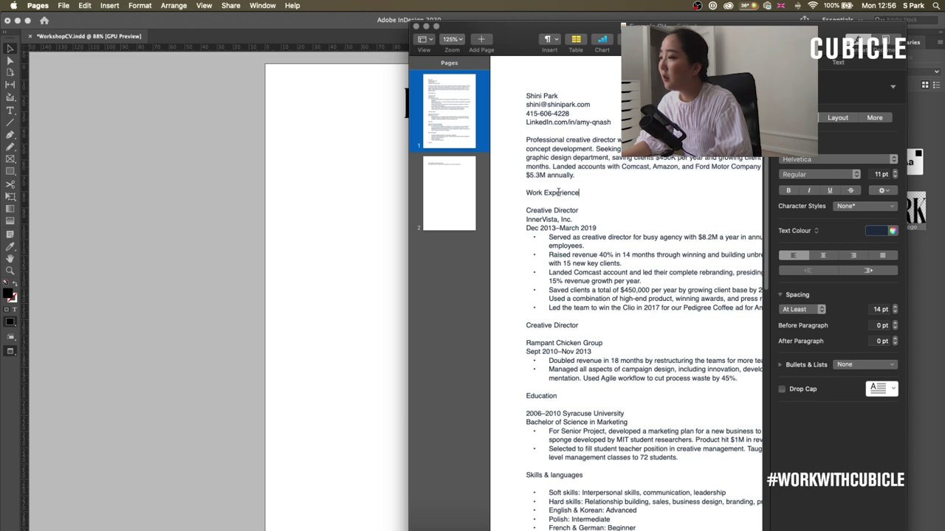
{"action": "left_click_drag", "start_coordinate": [526, 211], "coordinate": [661, 309]}
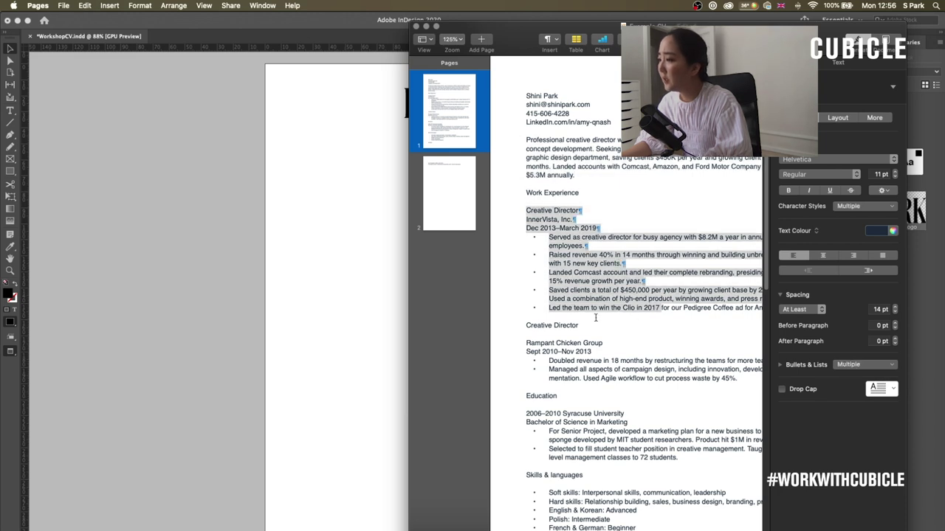
{"action": "left_click", "coordinate": [596, 318]}
{"action": "left_click_drag", "start_coordinate": [575, 192], "coordinate": [524, 193]}
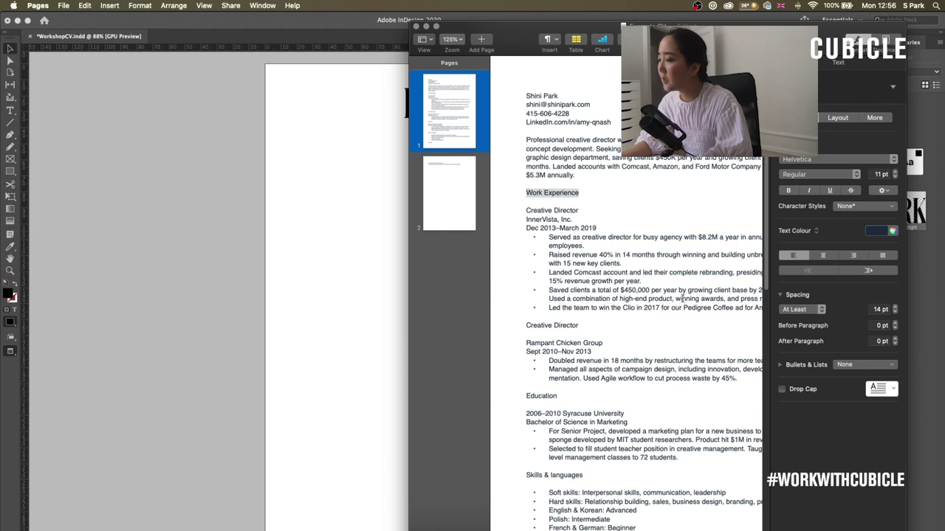
{"action": "left_click", "coordinate": [788, 191]}
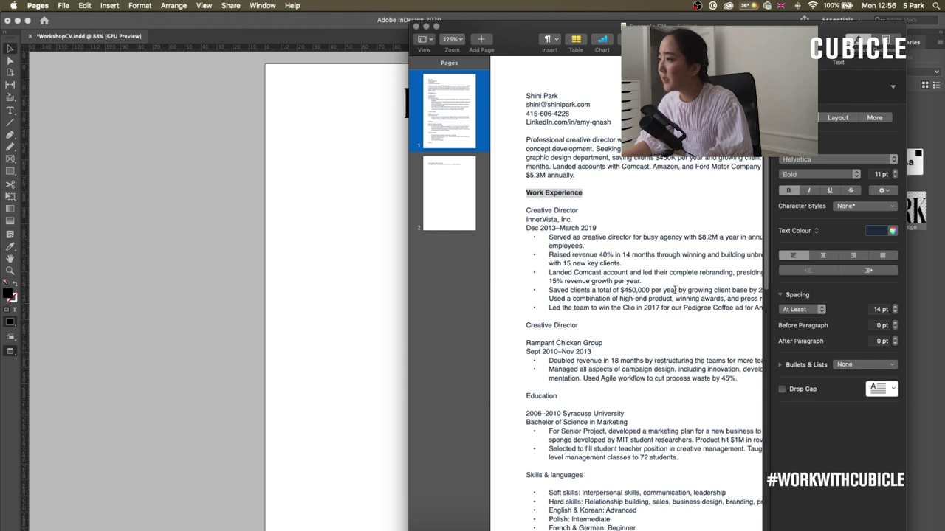
- Add blank lines above the second job entry, select the contact lines, and return to InDesign
{"action": "left_click", "coordinate": [591, 327]}
{"action": "key", "text": "Delete"}
{"action": "key", "text": "super+Left"}
{"action": "key", "text": "Return"}
{"action": "key", "text": "Return"}
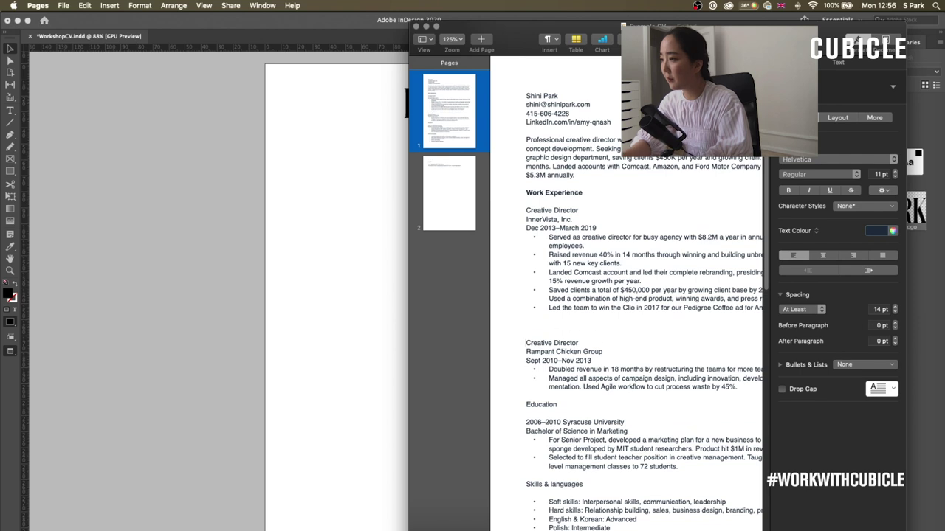
{"action": "left_click_drag", "start_coordinate": [536, 317], "coordinate": [521, 211]}
{"action": "left_click", "coordinate": [526, 210]}
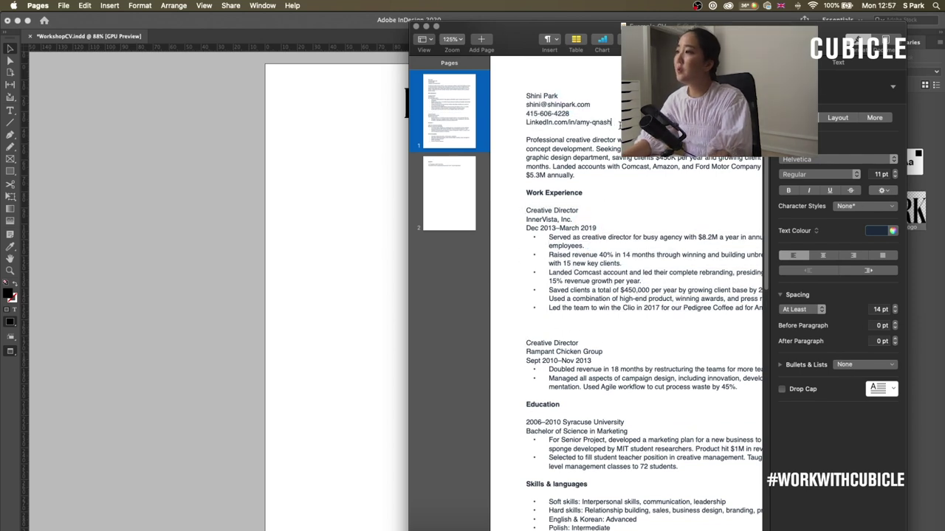
{"action": "left_click_drag", "start_coordinate": [611, 124], "coordinate": [507, 103]}
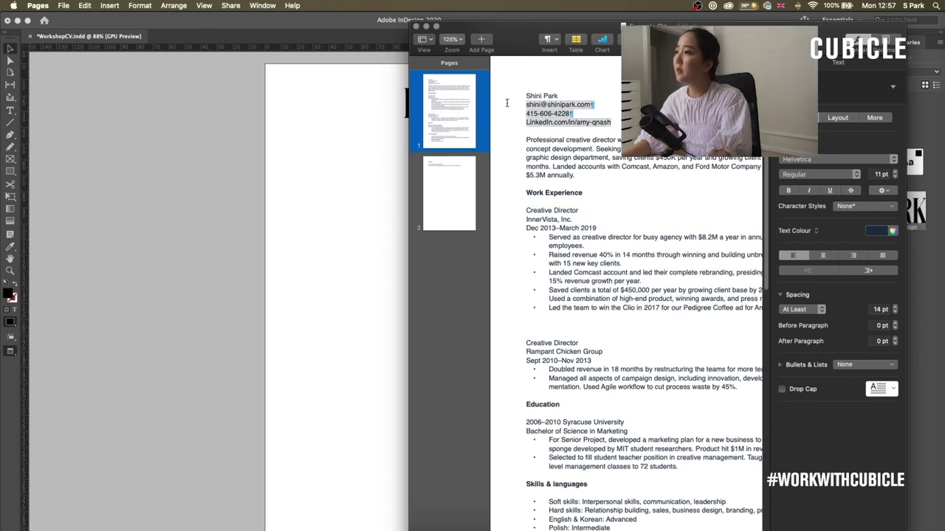
{"action": "left_click", "coordinate": [300, 224]}
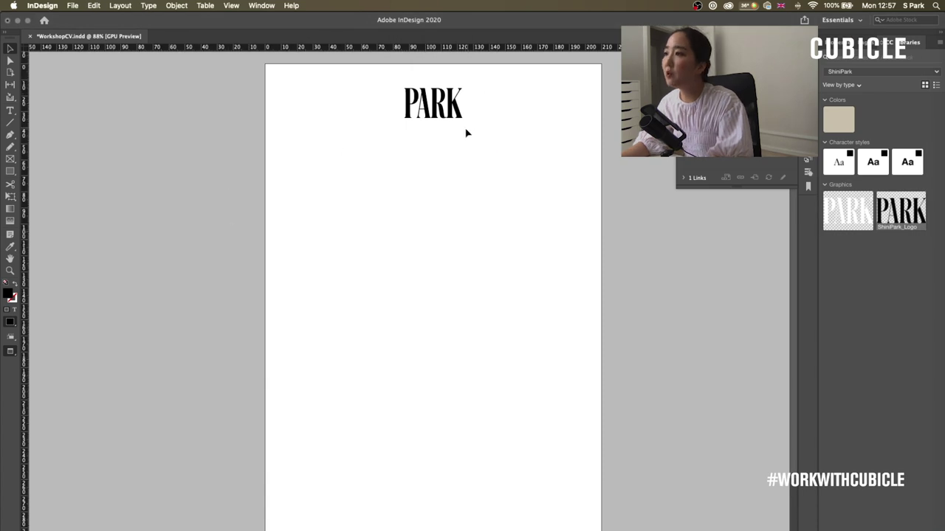
- Move the PARK logo to the left margin and paste the contact lines into a new frame below it
{"action": "left_click_drag", "start_coordinate": [456, 118], "coordinate": [342, 118]}
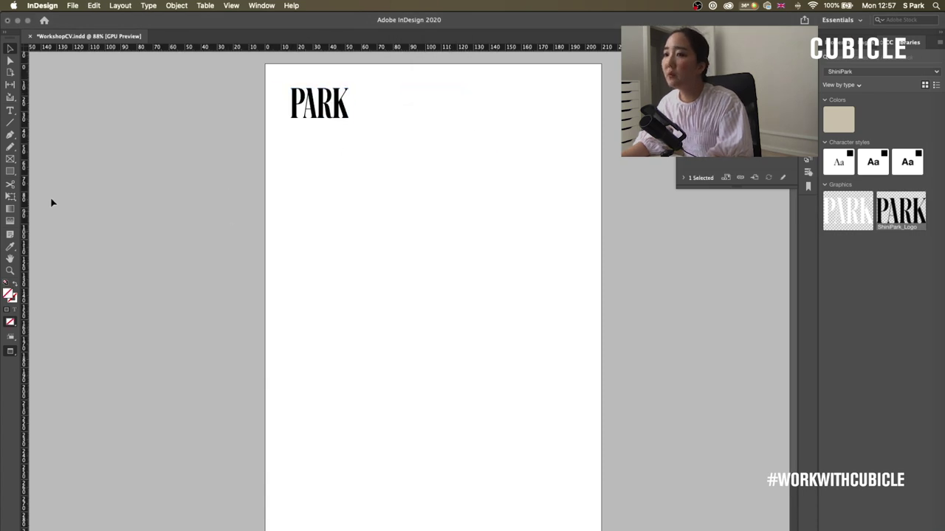
{"action": "left_click", "coordinate": [10, 110]}
{"action": "left_click_drag", "start_coordinate": [282, 140], "coordinate": [351, 216]}
{"action": "key", "text": "cmd+v"}
{"action": "key", "text": "Escape"}
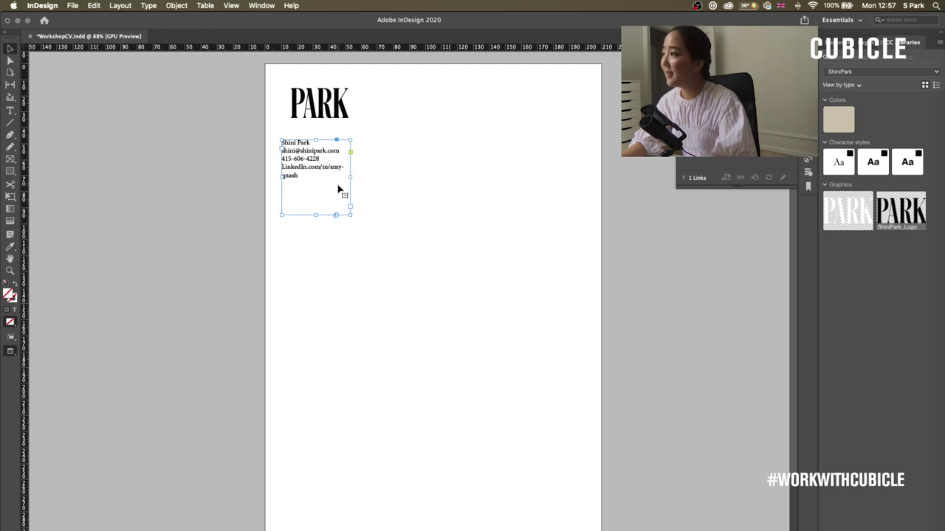
- Browse the Window panel list, then select all the text in the contact frame
{"action": "left_click", "coordinate": [261, 5]}
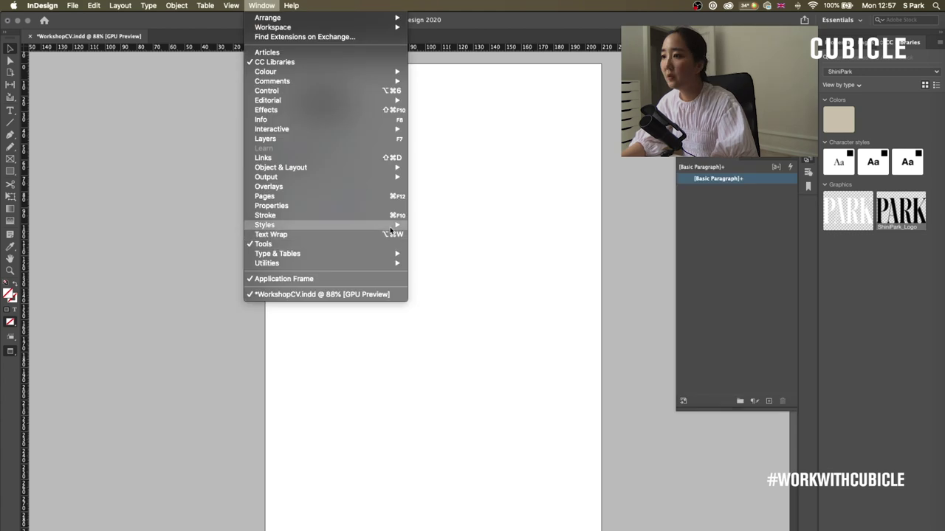
{"action": "mouse_move", "coordinate": [369, 224]}
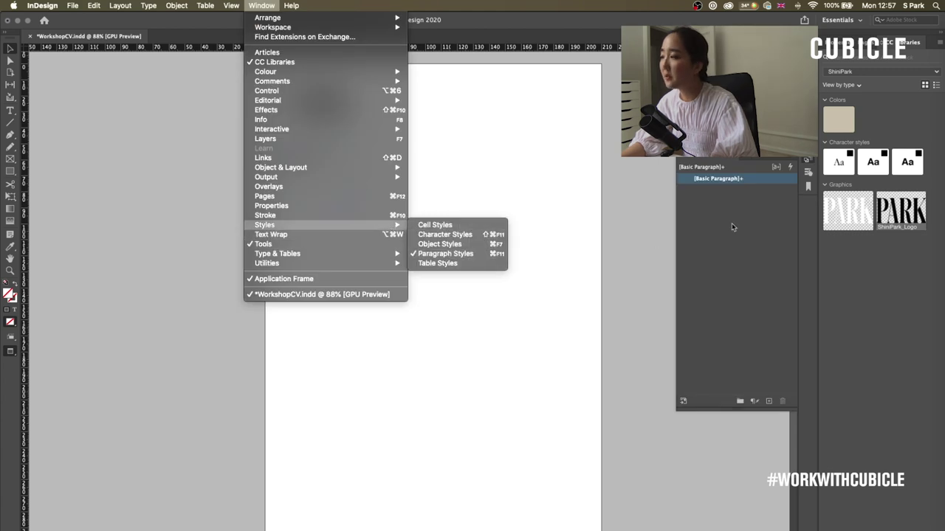
{"action": "left_click", "coordinate": [787, 210]}
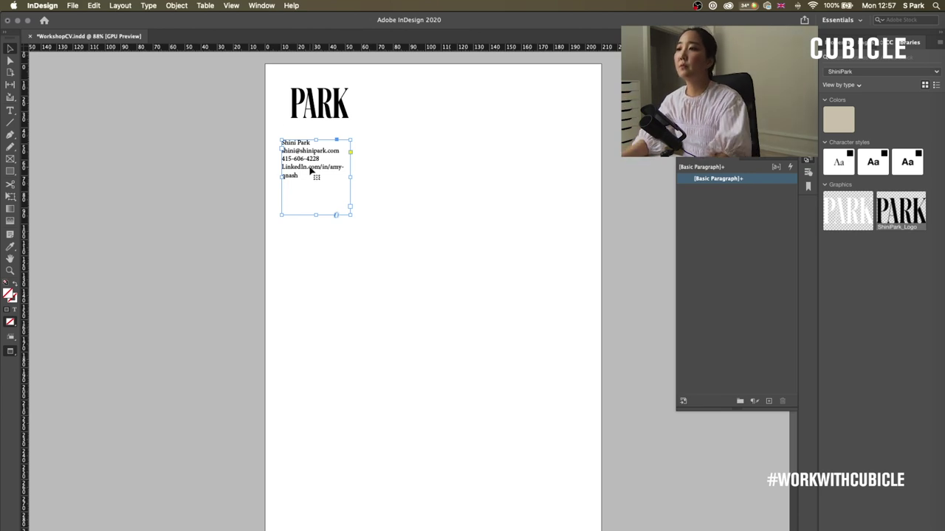
{"action": "double_click", "coordinate": [306, 170]}
{"action": "key", "text": "super+a"}
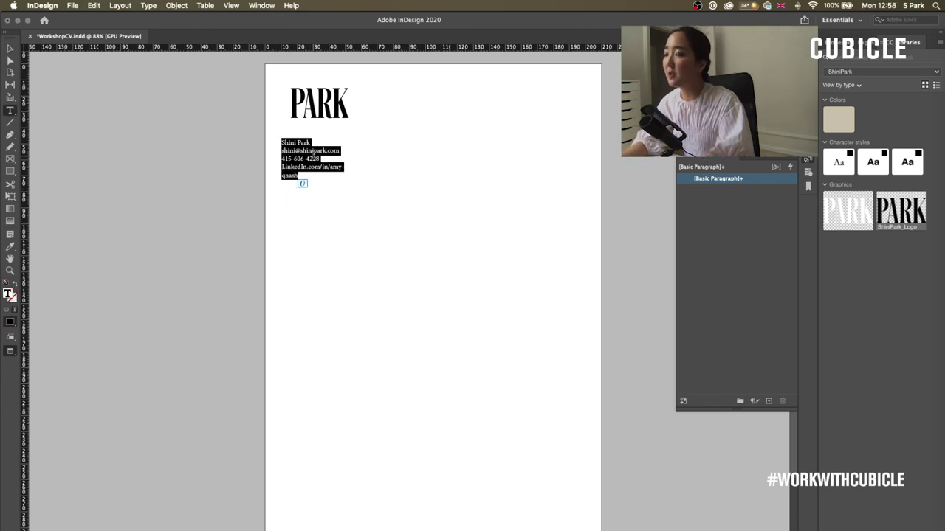
{"action": "left_click", "coordinate": [11, 47]}
- Copy the profile summary from Pages into a new text frame right of the contact block
{"action": "key", "text": "super+Tab"}
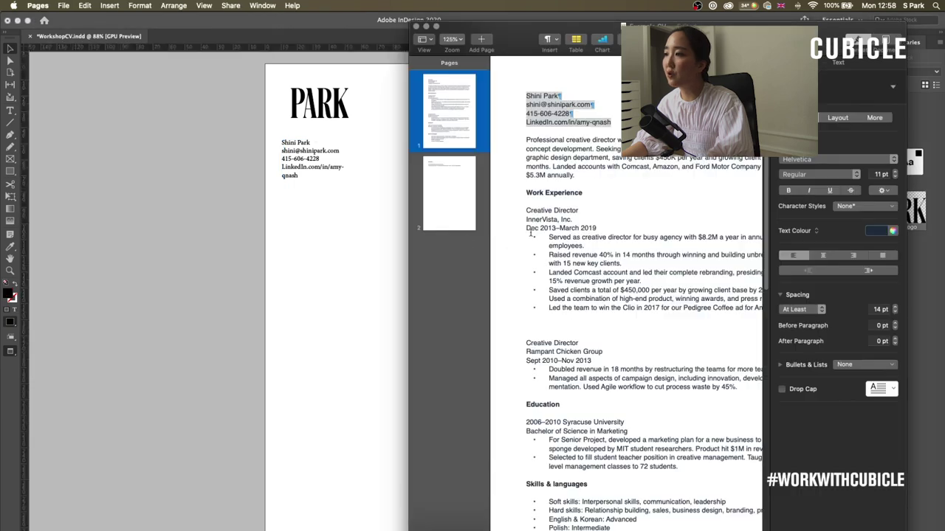
{"action": "left_click_drag", "start_coordinate": [597, 176], "coordinate": [509, 140]}
{"action": "key", "text": "super+Tab"}
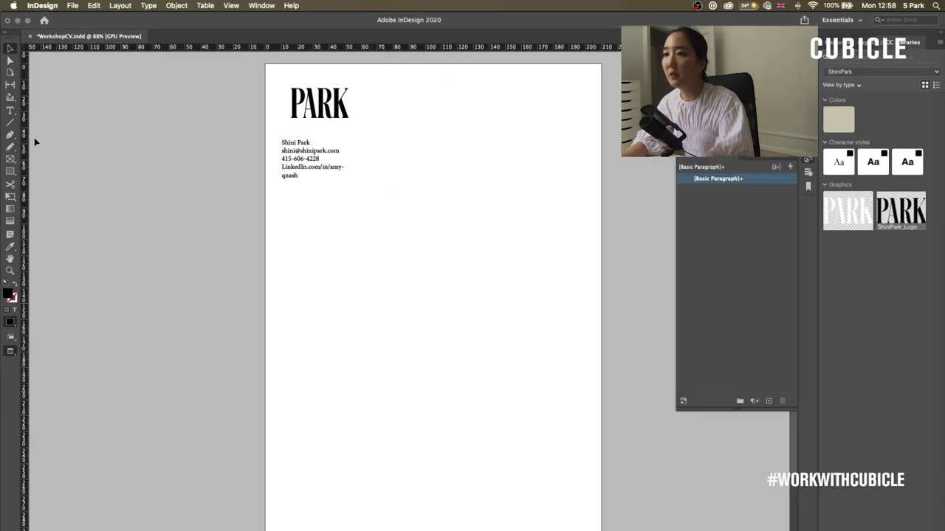
{"action": "left_click", "coordinate": [11, 109]}
{"action": "left_click_drag", "start_coordinate": [378, 114], "coordinate": [581, 197]}
{"action": "key", "text": "super+v"}
- With the contact text selected, create a new paragraph style and open its options
{"action": "left_click_drag", "start_coordinate": [282, 141], "coordinate": [302, 180]}
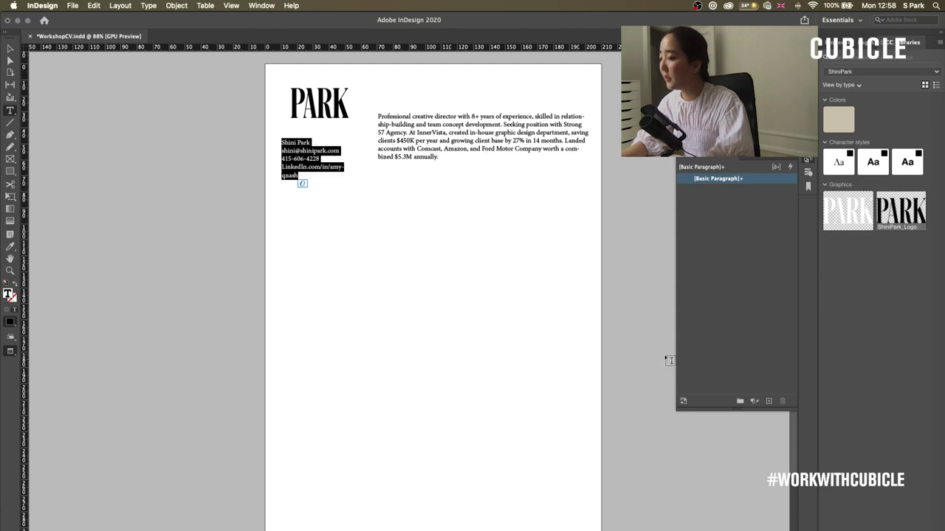
{"action": "left_click", "coordinate": [769, 401]}
{"action": "left_click", "coordinate": [743, 191]}
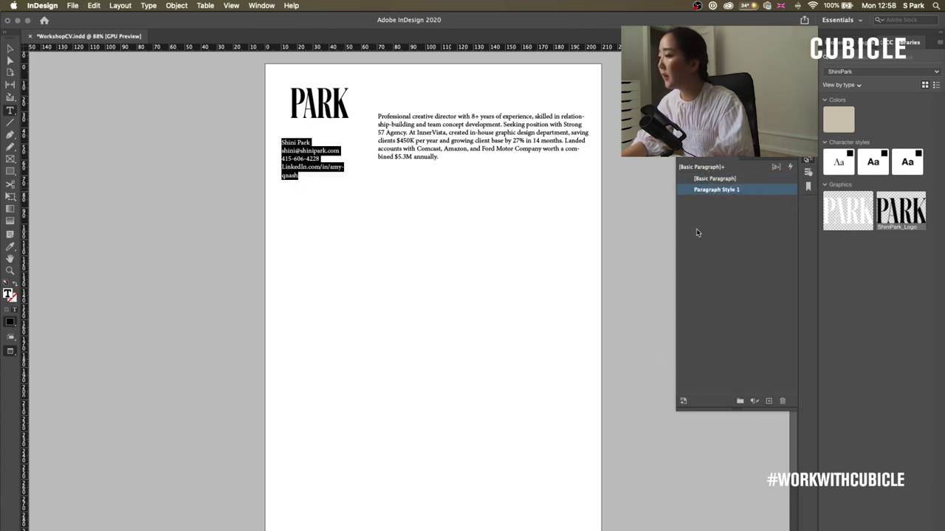
{"action": "left_click_drag", "start_coordinate": [664, 72], "coordinate": [582, 165]}
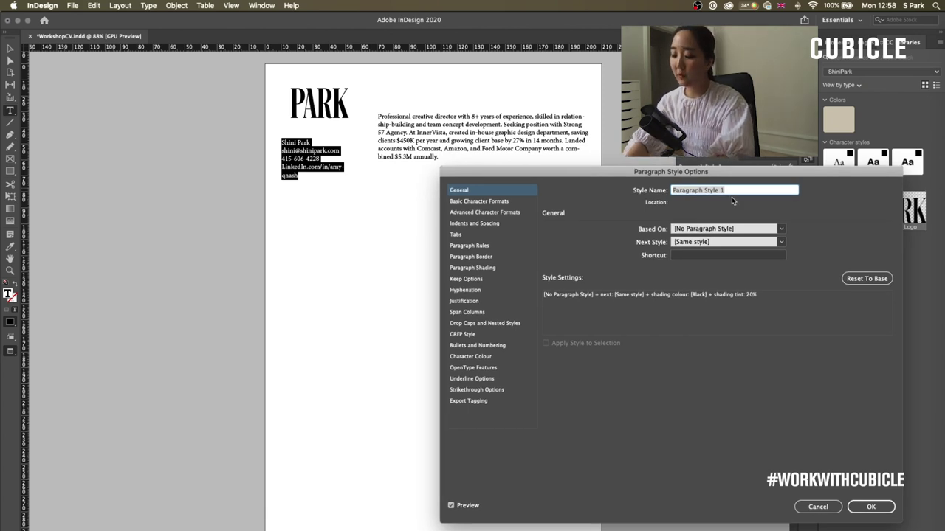
- Name the new paragraph style 'Information' and set its font family to Helvetica
{"action": "key", "text": "BackSpace"}
{"action": "type", "text": "Information"}
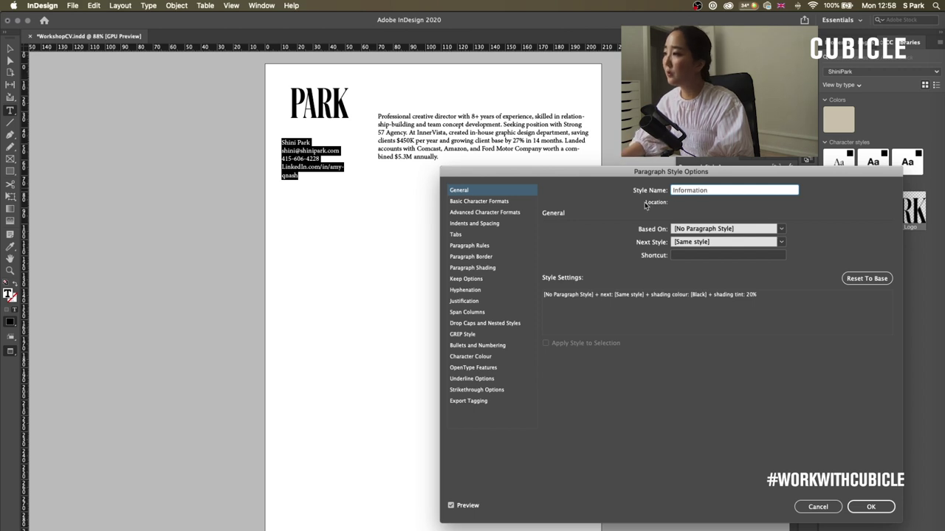
{"action": "left_click", "coordinate": [509, 202]}
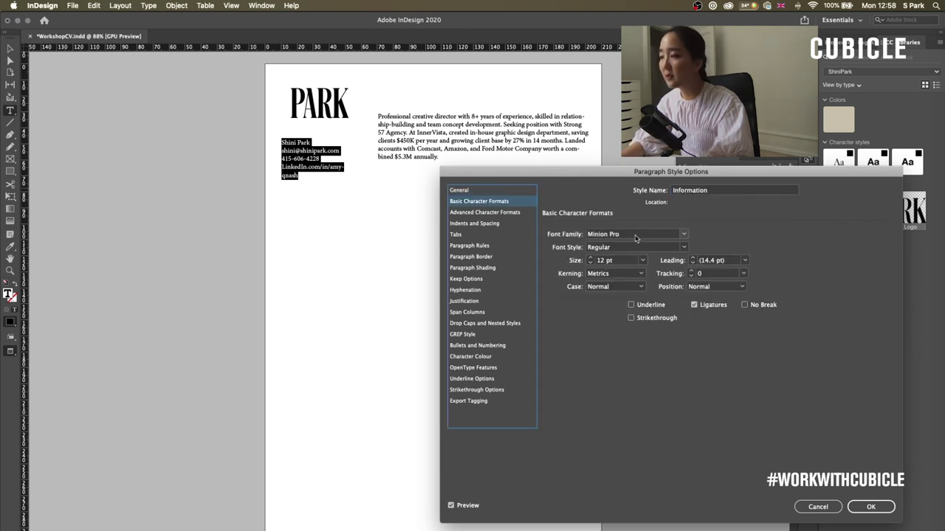
{"action": "left_click", "coordinate": [600, 234]}
{"action": "type", "text": "Helvetica"}
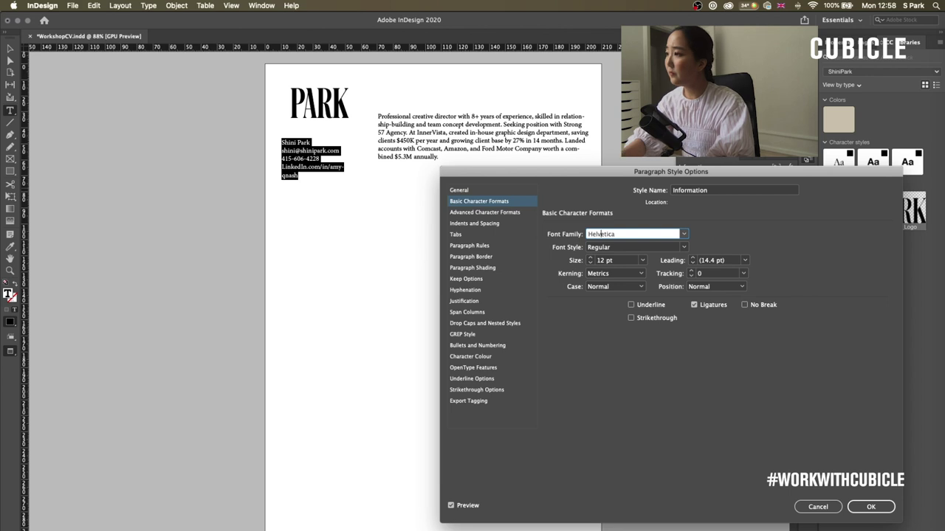
{"action": "key", "text": "Tab"}
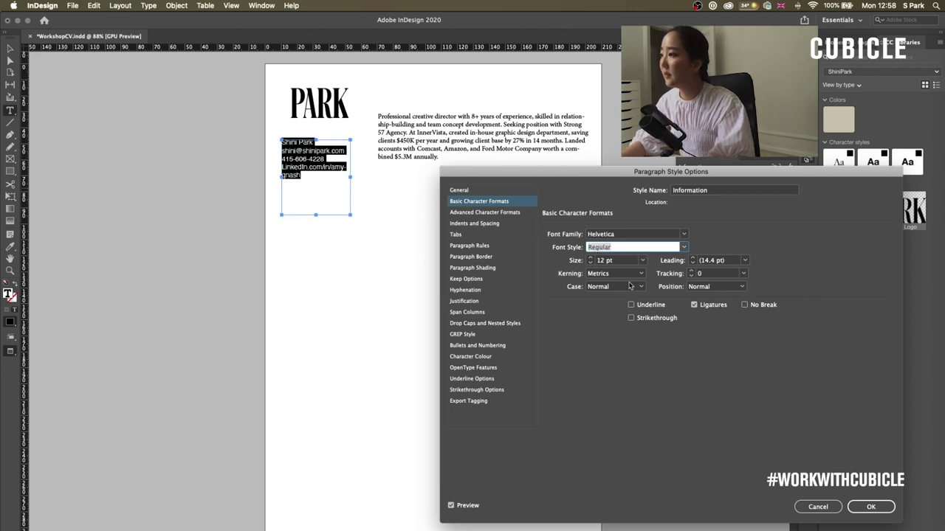
- Give the Information style Bold, 8 pt, All Caps formatting and confirm it
{"action": "left_click", "coordinate": [683, 247]}
{"action": "left_click", "coordinate": [621, 298]}
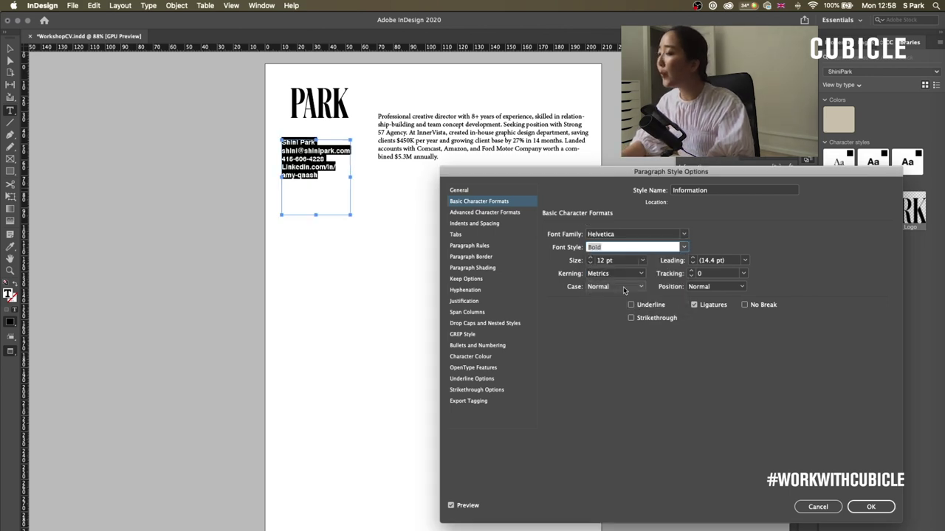
{"action": "left_click", "coordinate": [589, 263]}
{"action": "left_click", "coordinate": [590, 263]}
{"action": "left_click", "coordinate": [590, 263]}
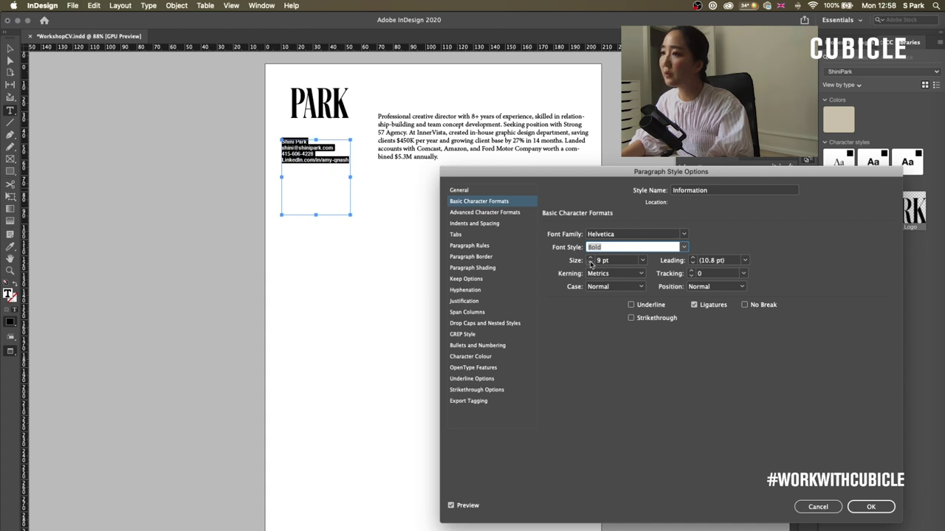
{"action": "left_click", "coordinate": [626, 287]}
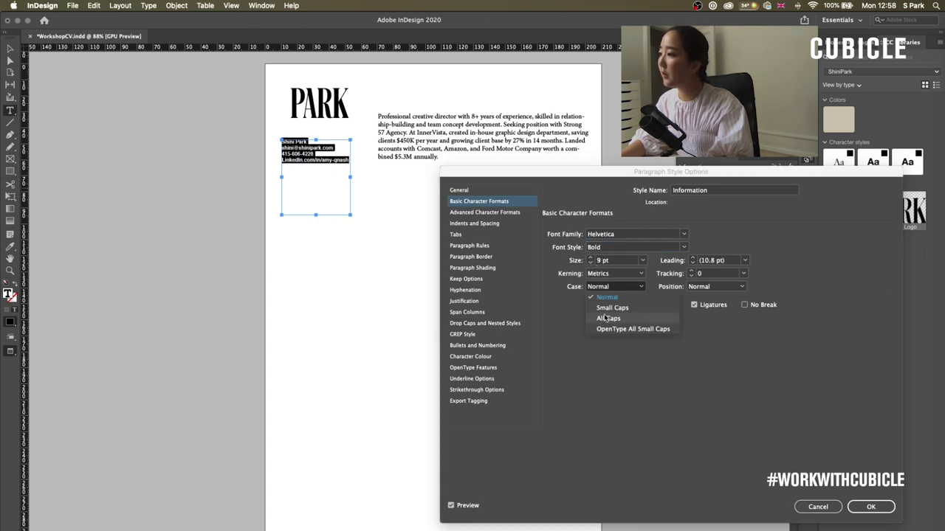
{"action": "left_click", "coordinate": [636, 304]}
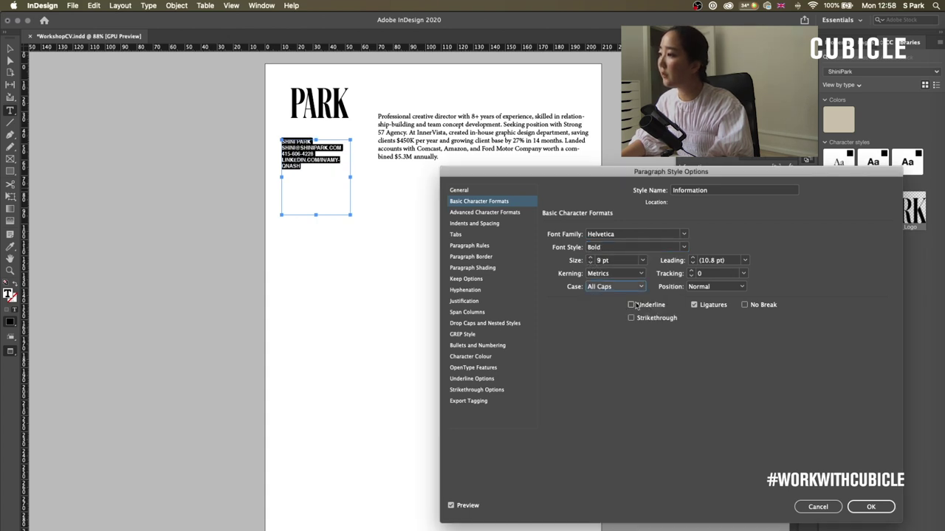
{"action": "left_click", "coordinate": [590, 263]}
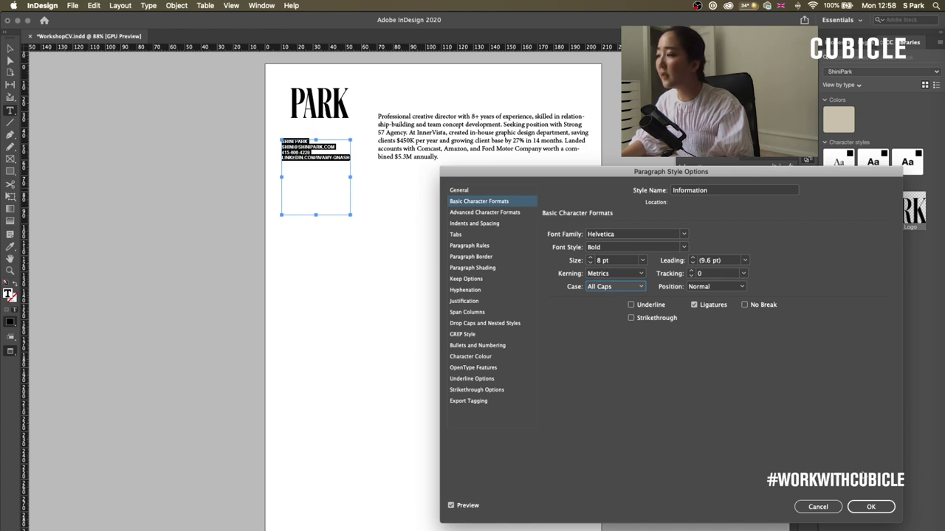
{"action": "left_click", "coordinate": [869, 507]}
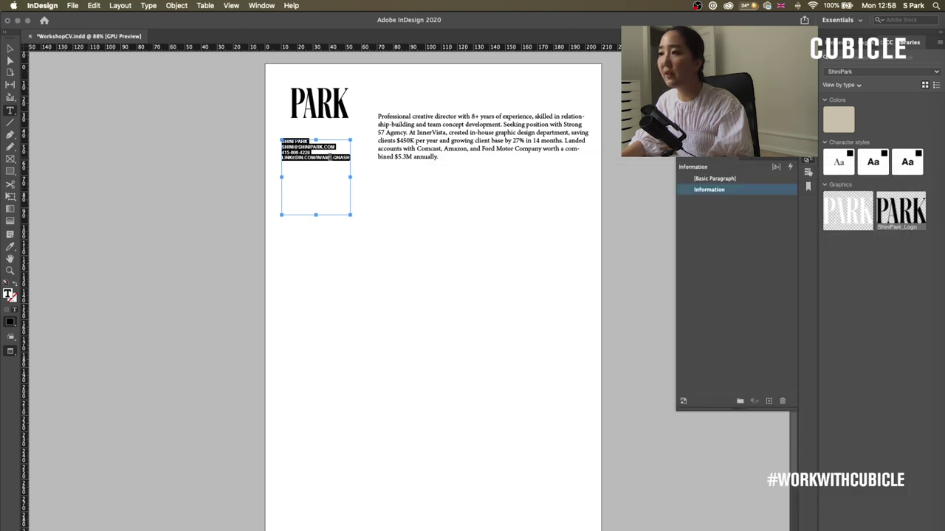
{"action": "key", "text": "Escape"}
- Adjust the contact frame's width and select text in the summary paragraph
{"action": "left_click_drag", "start_coordinate": [291, 158], "coordinate": [289, 158]}
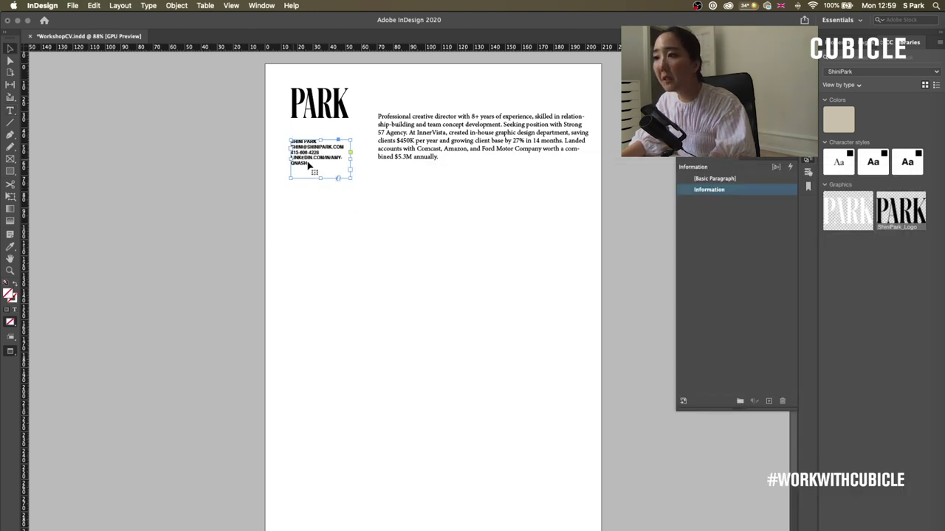
{"action": "left_click", "coordinate": [359, 161]}
{"action": "left_click", "coordinate": [350, 163]}
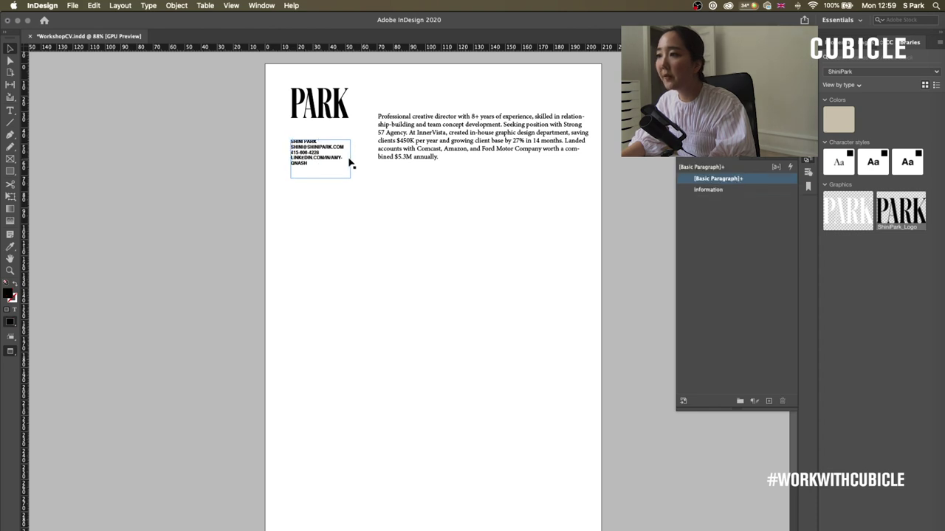
{"action": "left_click_drag", "start_coordinate": [351, 160], "coordinate": [350, 159]}
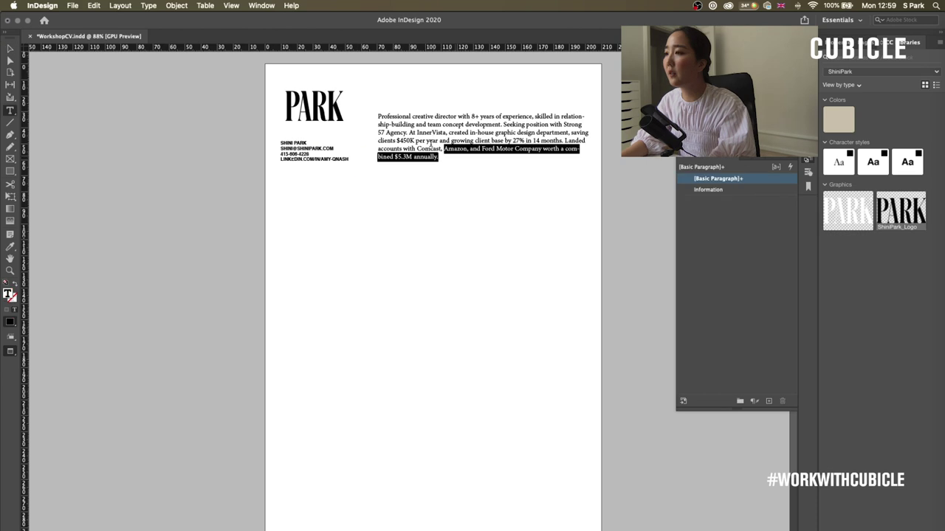
{"action": "left_click_drag", "start_coordinate": [414, 137], "coordinate": [325, 104]}
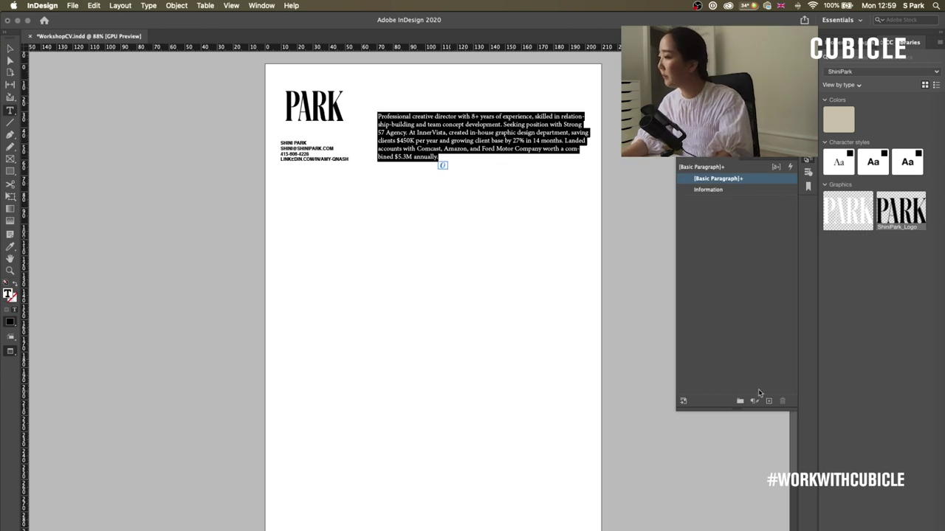
- Create a new paragraph style named 'Introduction' using Minion Pro
{"action": "left_click", "coordinate": [767, 401]}
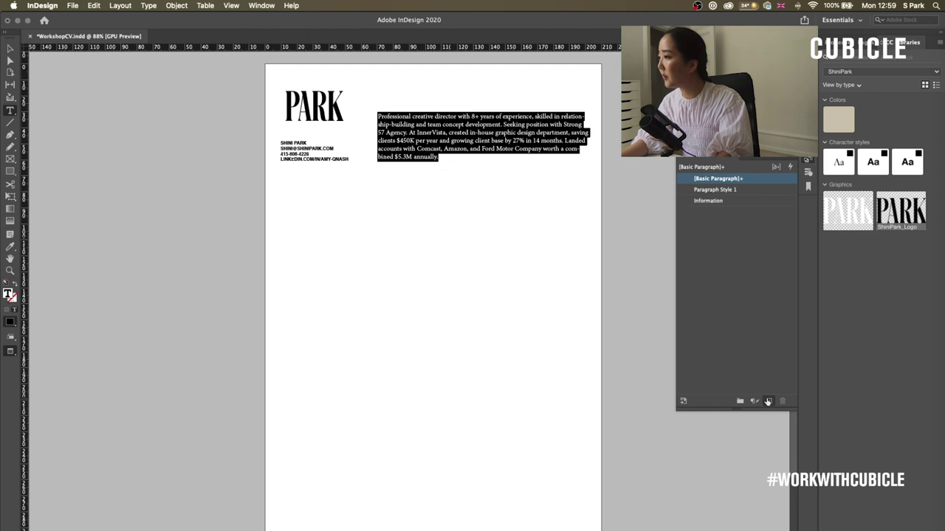
{"action": "double_click", "coordinate": [735, 195]}
{"action": "type", "text": "Intro"}
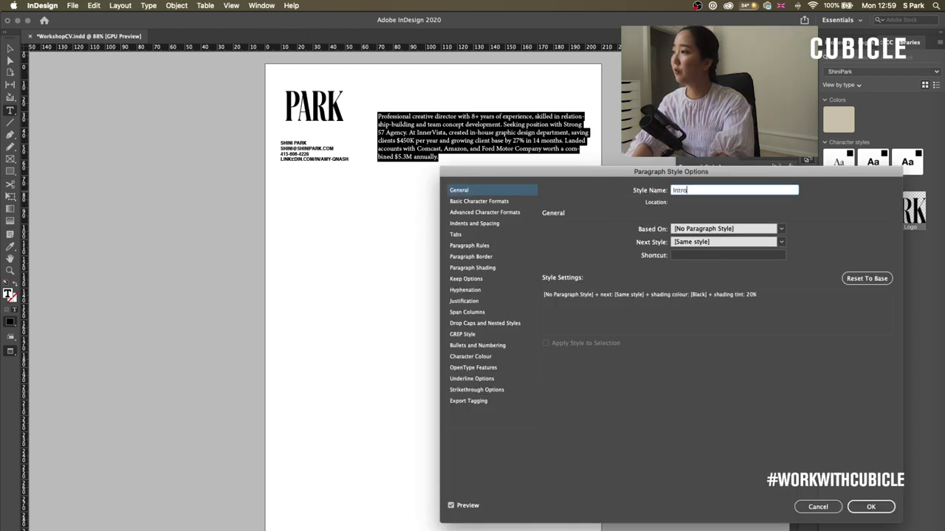
{"action": "type", "text": "duction"}
{"action": "left_click", "coordinate": [479, 201]}
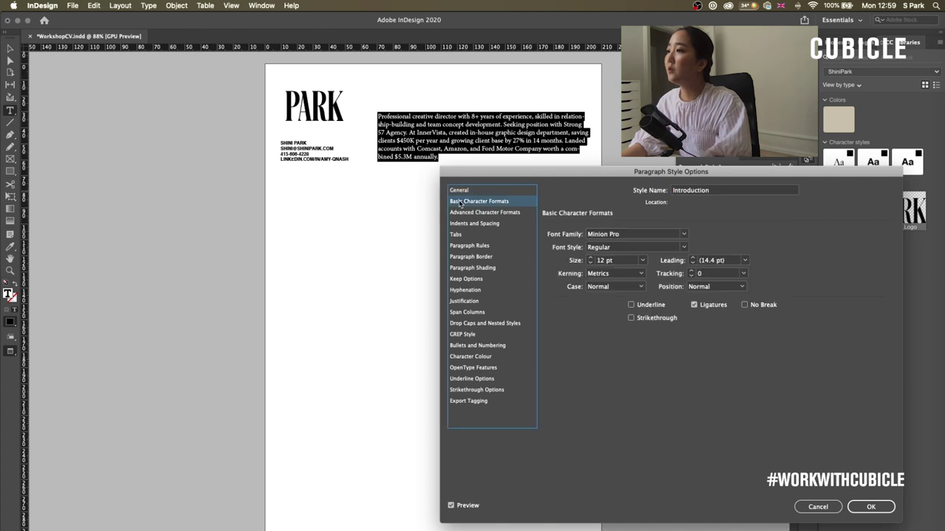
{"action": "left_click_drag", "start_coordinate": [583, 171], "coordinate": [532, 174]}
{"action": "left_click", "coordinate": [633, 238]}
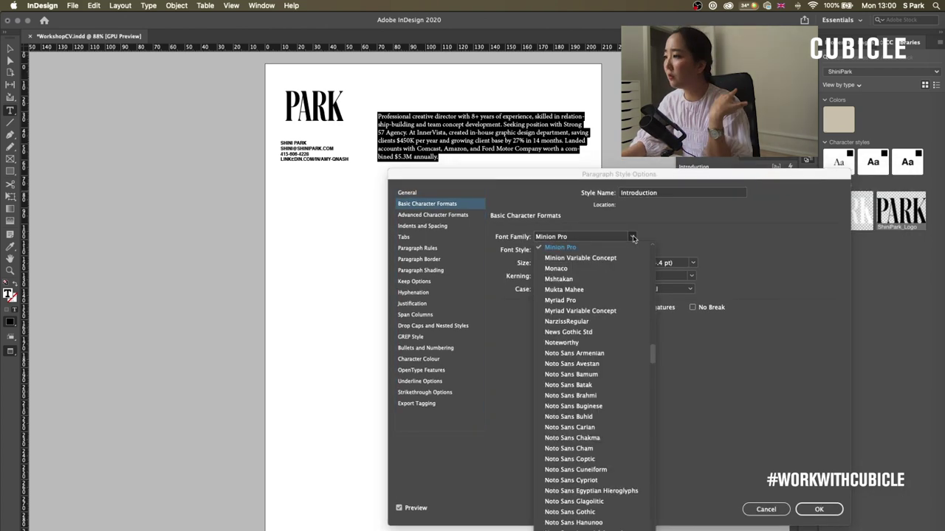
{"action": "scroll", "coordinate": [653, 358], "scroll_direction": "up", "scroll_amount": 15}
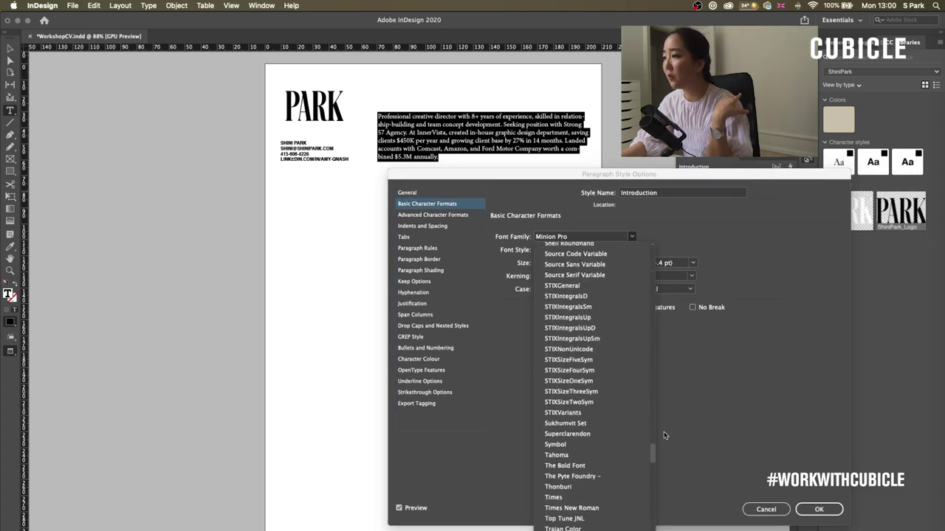
{"action": "left_click", "coordinate": [725, 293]}
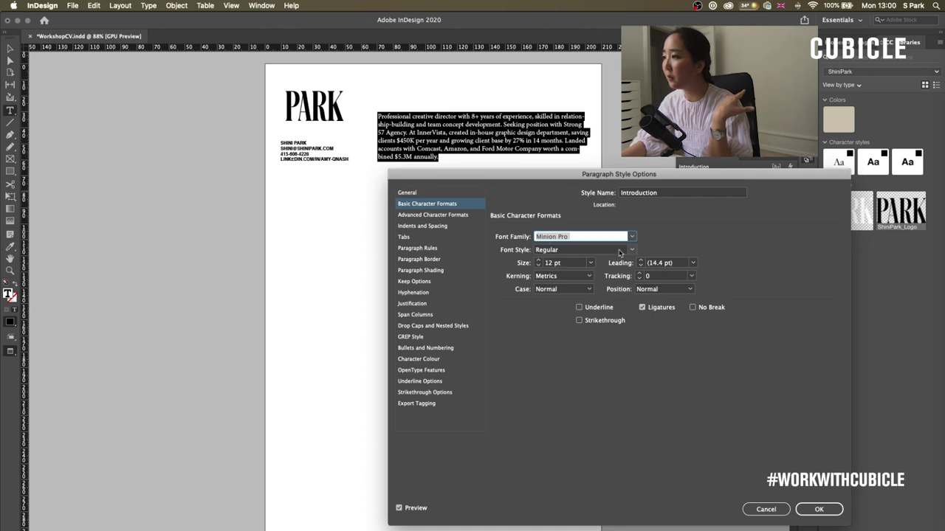
- Set the Introduction style to 17 pt size, 15 pt leading and -10 tracking
{"action": "left_click", "coordinate": [538, 260]}
{"action": "left_click", "coordinate": [538, 260]}
{"action": "left_click", "coordinate": [538, 261]}
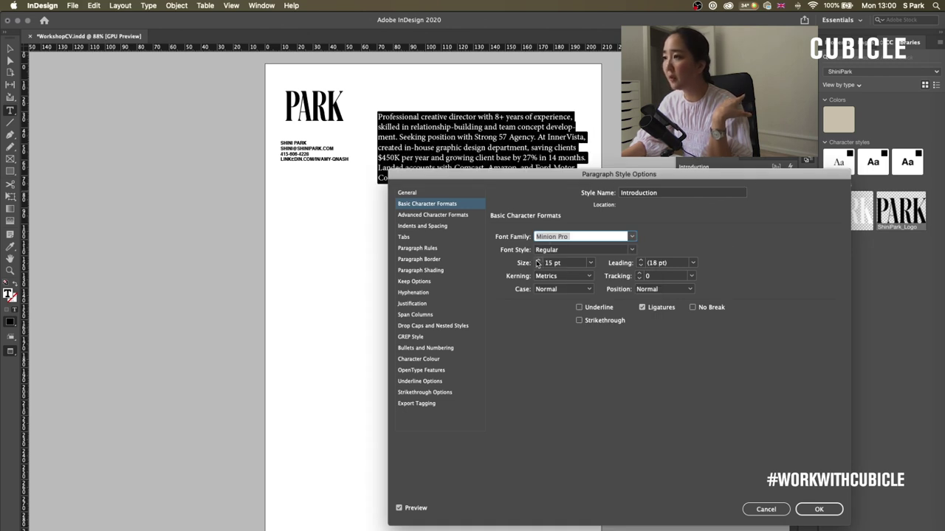
{"action": "left_click", "coordinate": [640, 266]}
{"action": "left_click", "coordinate": [640, 266]}
{"action": "left_click", "coordinate": [640, 265]}
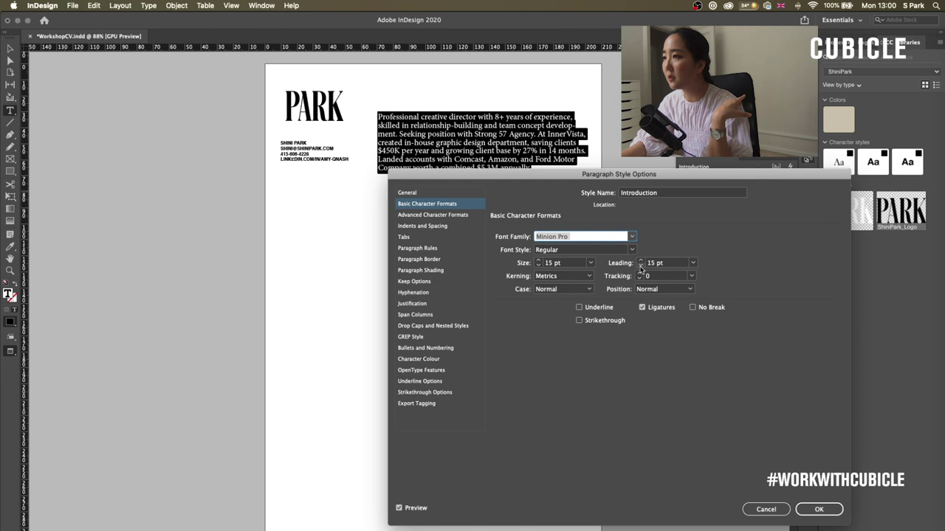
{"action": "left_click", "coordinate": [639, 278]}
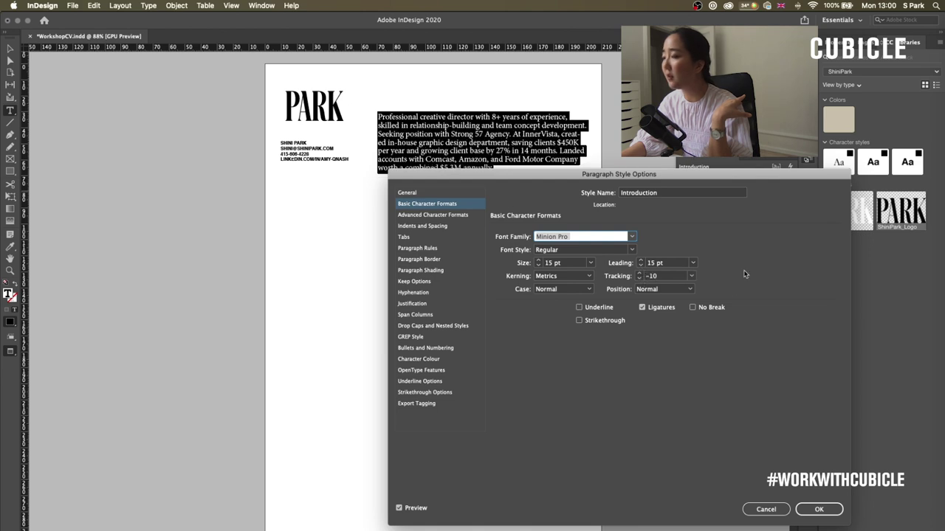
{"action": "left_click", "coordinate": [538, 265]}
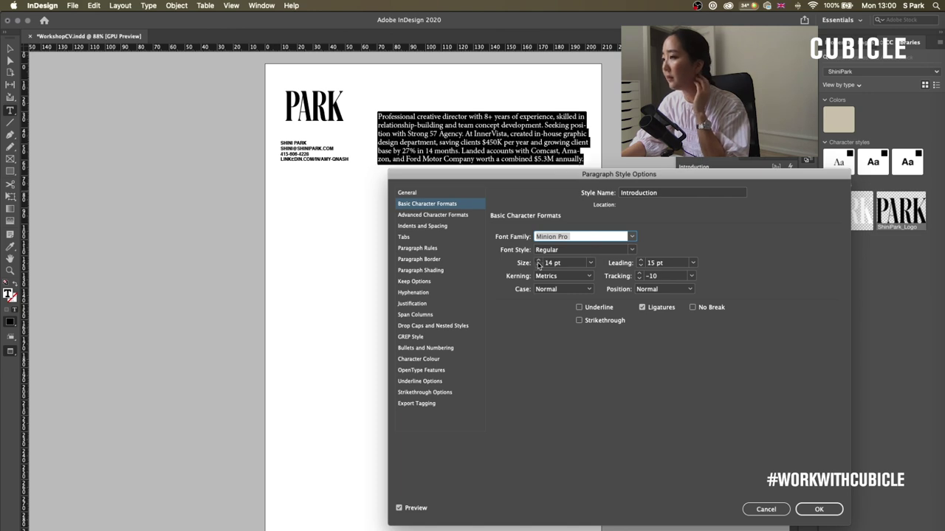
{"action": "left_click", "coordinate": [539, 261]}
{"action": "left_click", "coordinate": [538, 260]}
{"action": "left_click", "coordinate": [538, 261]}
{"action": "left_click", "coordinate": [538, 260]}
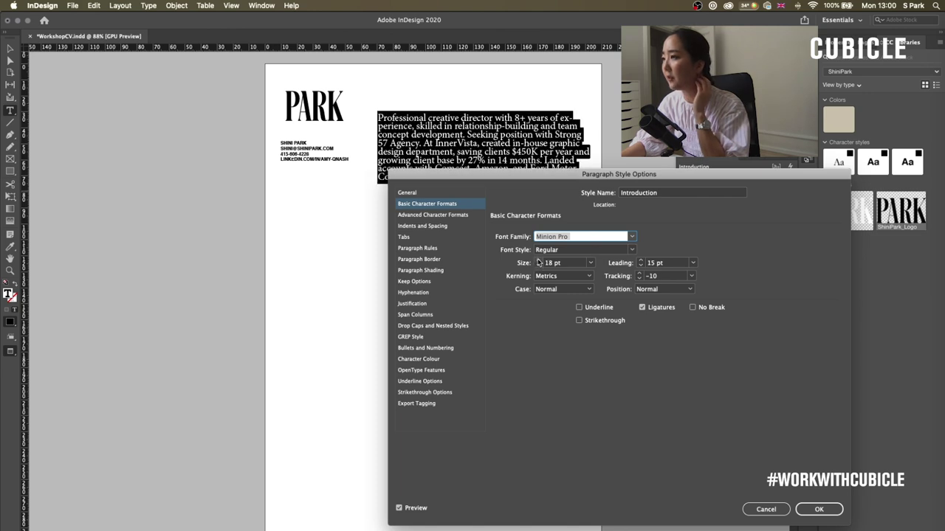
{"action": "left_click", "coordinate": [538, 266]}
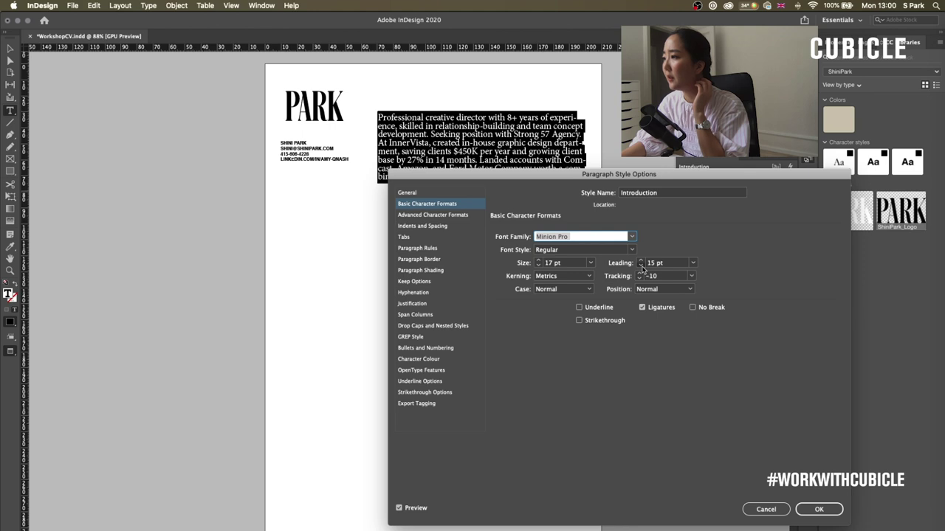
{"action": "left_click", "coordinate": [836, 514]}
{"action": "left_click", "coordinate": [412, 109]}
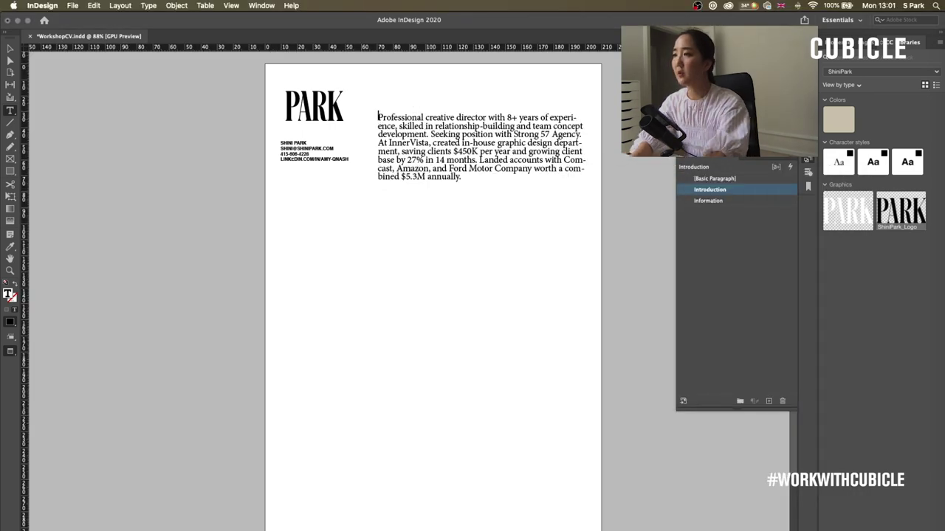
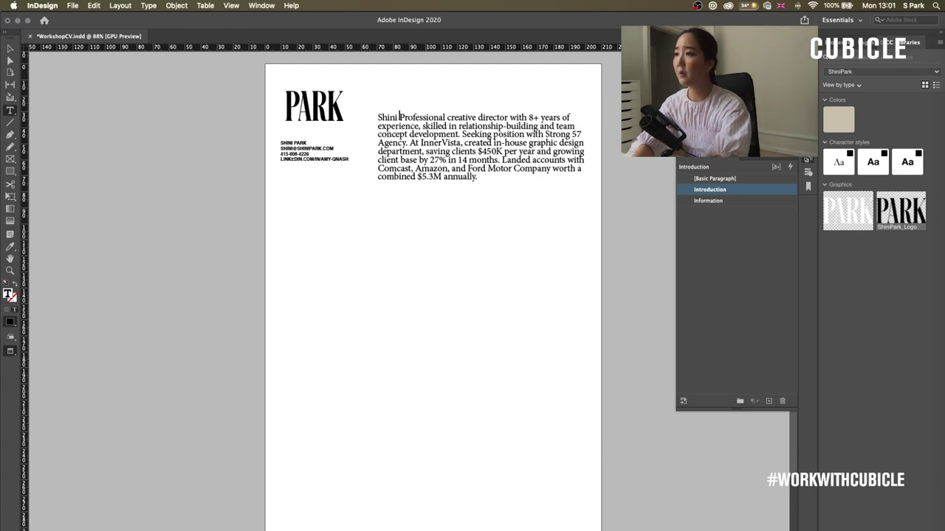
- Start the intro paragraph with the author's name and an em dash, indented with a tab
{"action": "left_click", "coordinate": [149, 6]}
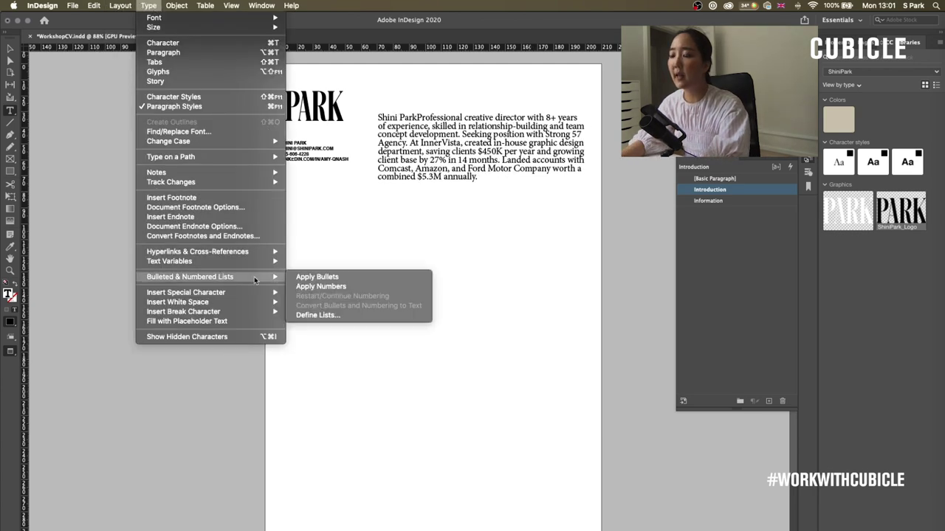
{"action": "mouse_move", "coordinate": [254, 292]}
{"action": "mouse_move", "coordinate": [324, 292]}
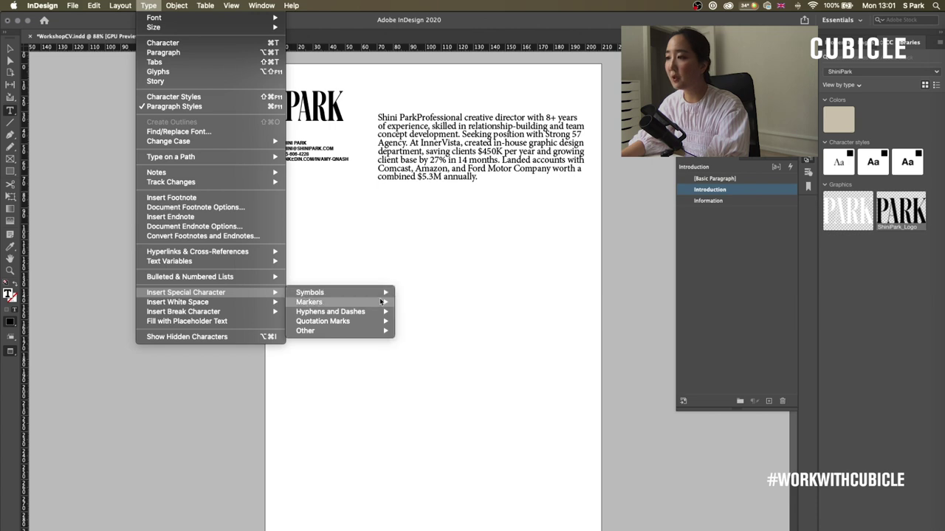
{"action": "mouse_move", "coordinate": [333, 313]}
{"action": "left_click", "coordinate": [411, 315]}
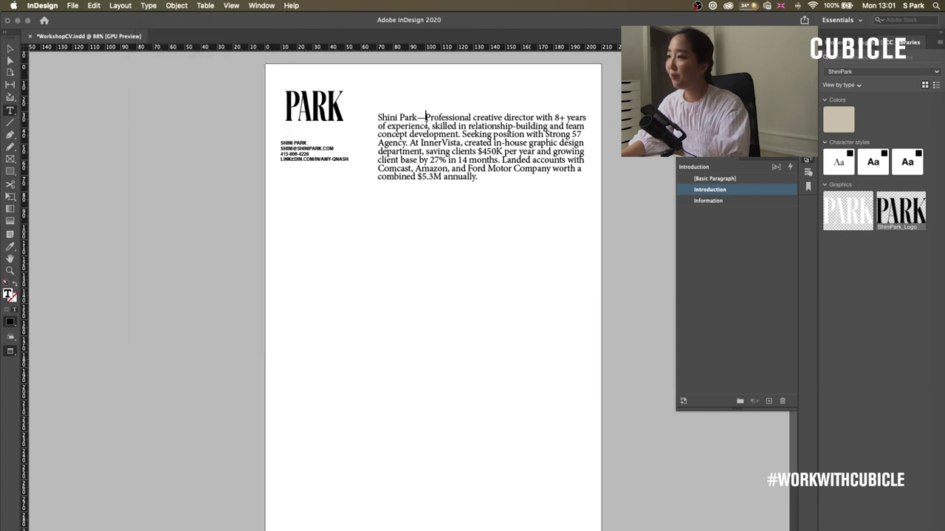
{"action": "left_click", "coordinate": [378, 116]}
{"action": "key", "text": "Tab"}
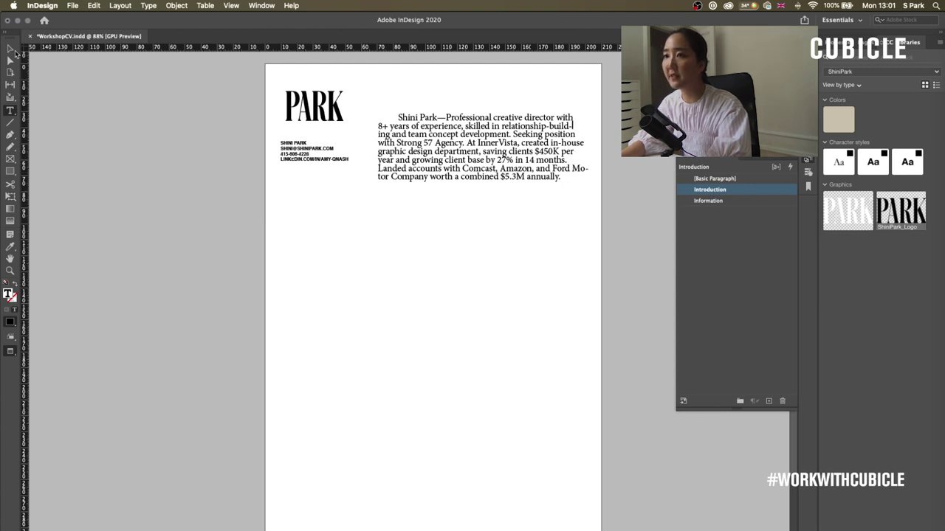
- Slightly resize the intro text frame so the paragraph rewraps
{"action": "left_click", "coordinate": [10, 48]}
{"action": "left_click_drag", "start_coordinate": [589, 155], "coordinate": [586, 154]}
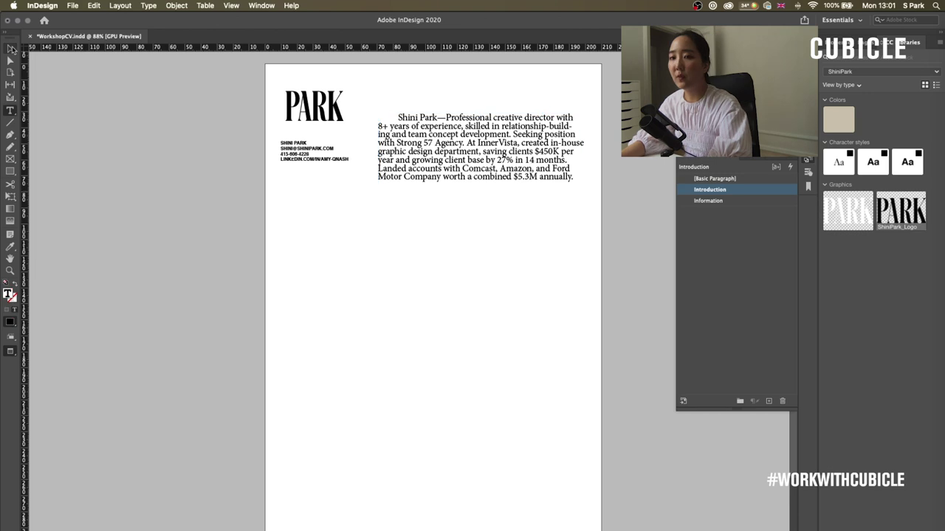
{"action": "left_click", "coordinate": [436, 235]}
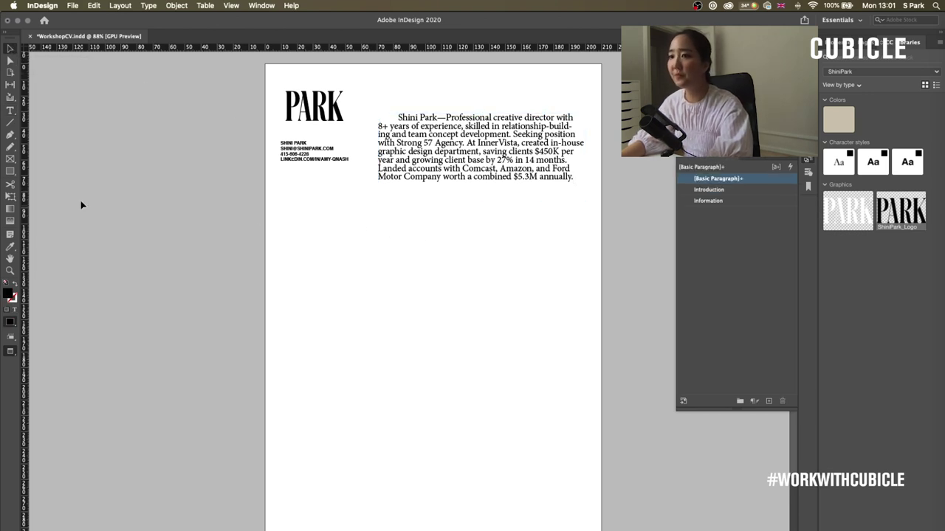
- Draw a line along the page's top edge, nudge it down, and give it a 2 pt stroke
{"action": "left_click", "coordinate": [11, 124]}
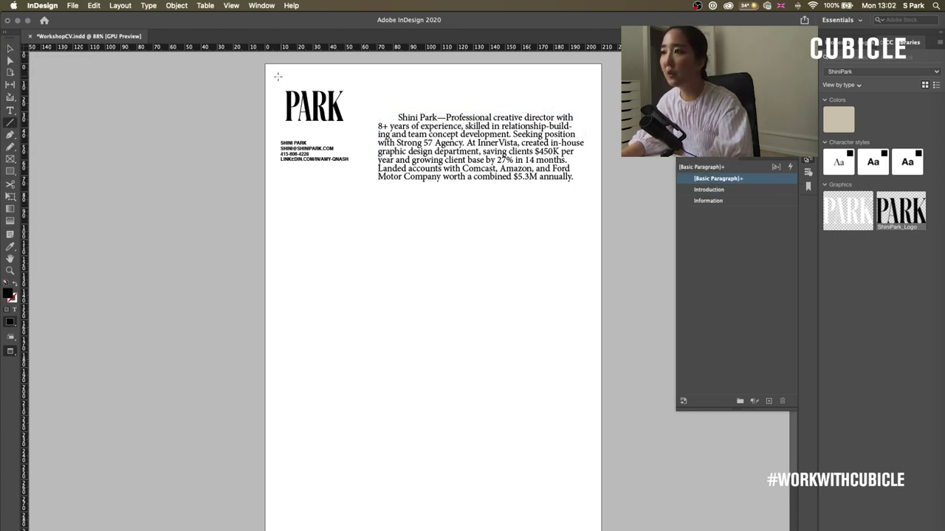
{"action": "left_click_drag", "start_coordinate": [267, 66], "coordinate": [603, 107]}
{"action": "left_click", "coordinate": [840, 42]}
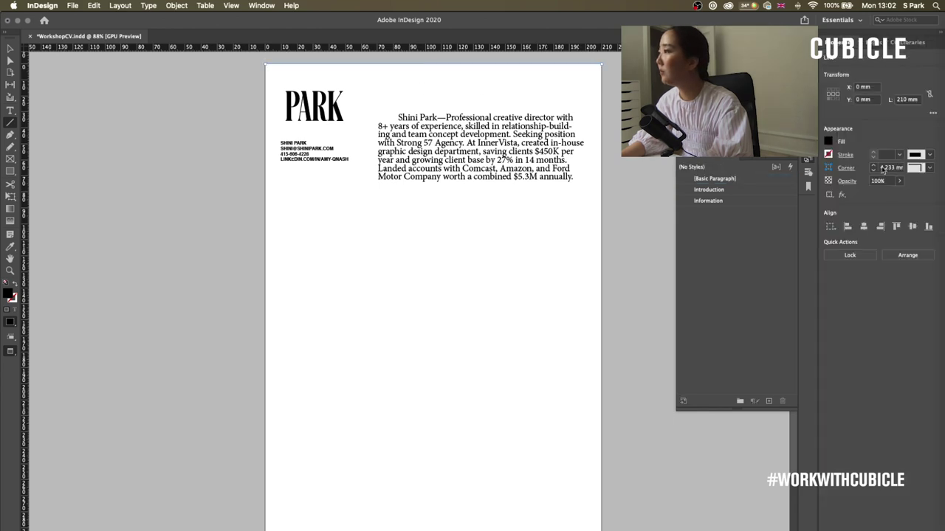
{"action": "left_click", "coordinate": [900, 155]}
{"action": "left_click", "coordinate": [900, 155]}
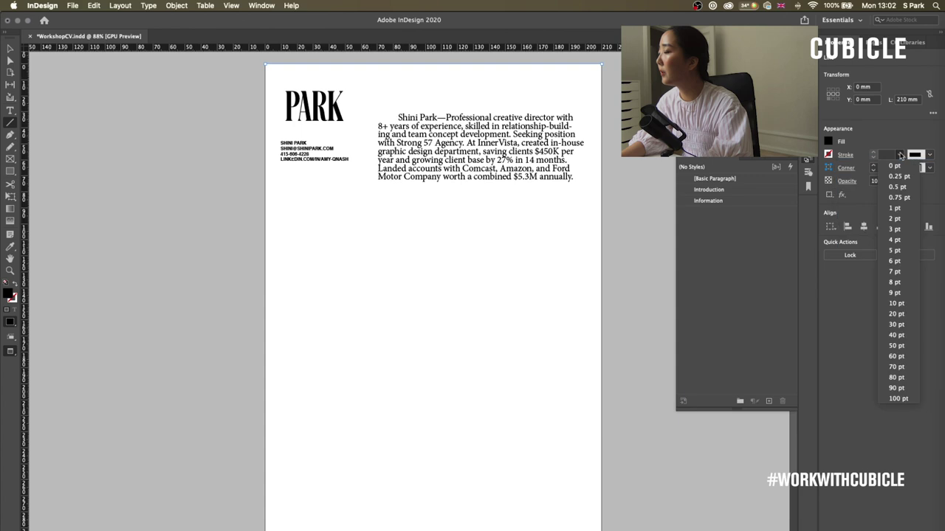
{"action": "left_click", "coordinate": [899, 154]}
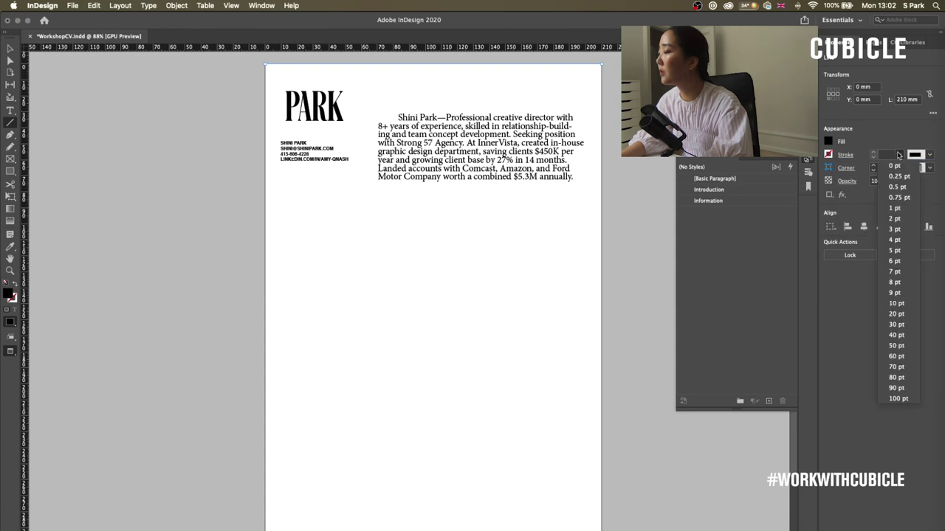
{"action": "left_click", "coordinate": [895, 229]}
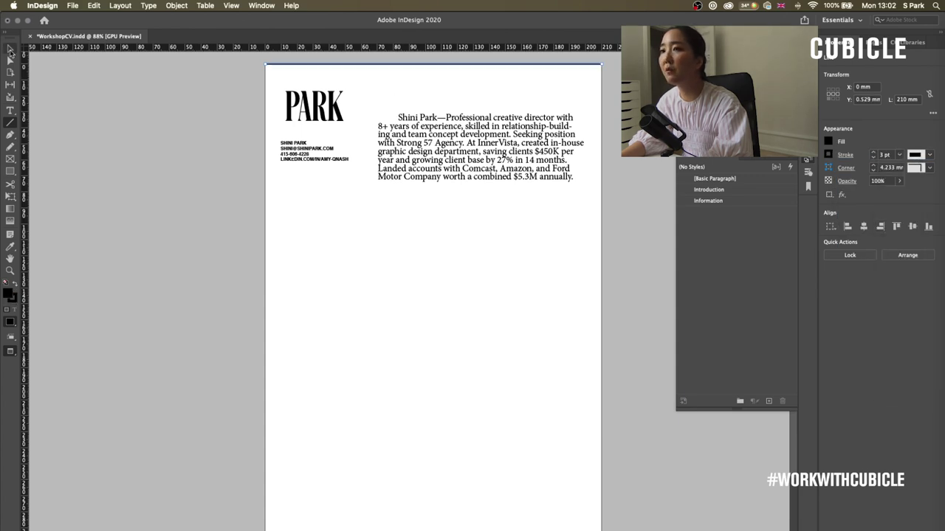
{"action": "left_click", "coordinate": [11, 50]}
{"action": "key", "text": "Down"}
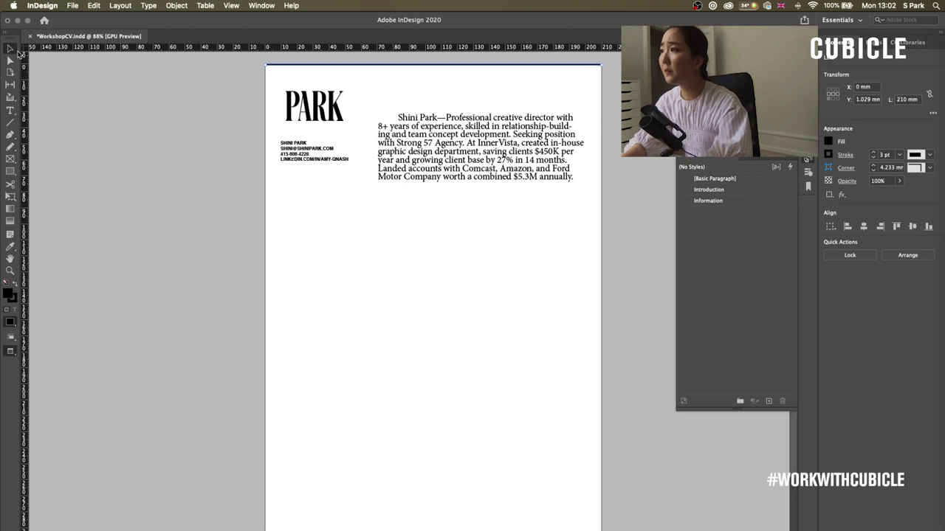
{"action": "left_click", "coordinate": [873, 157]}
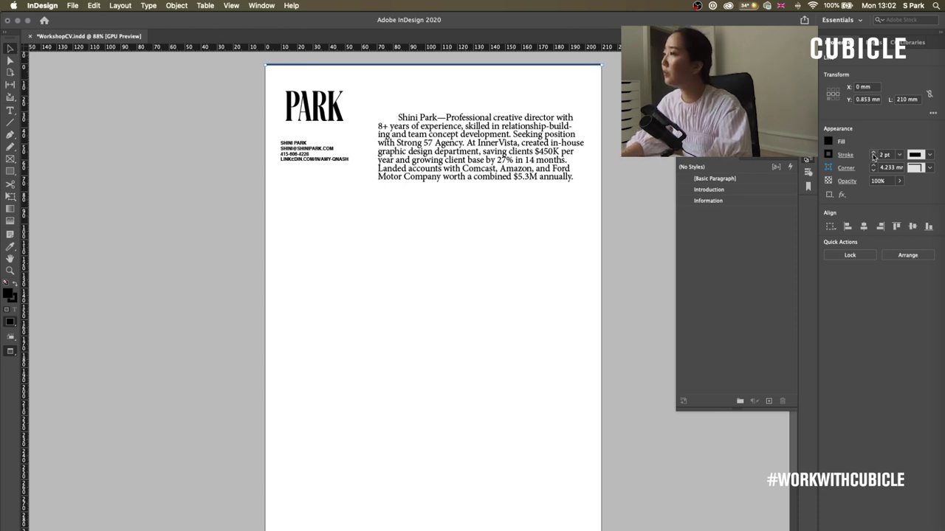
{"action": "left_click", "coordinate": [642, 147]}
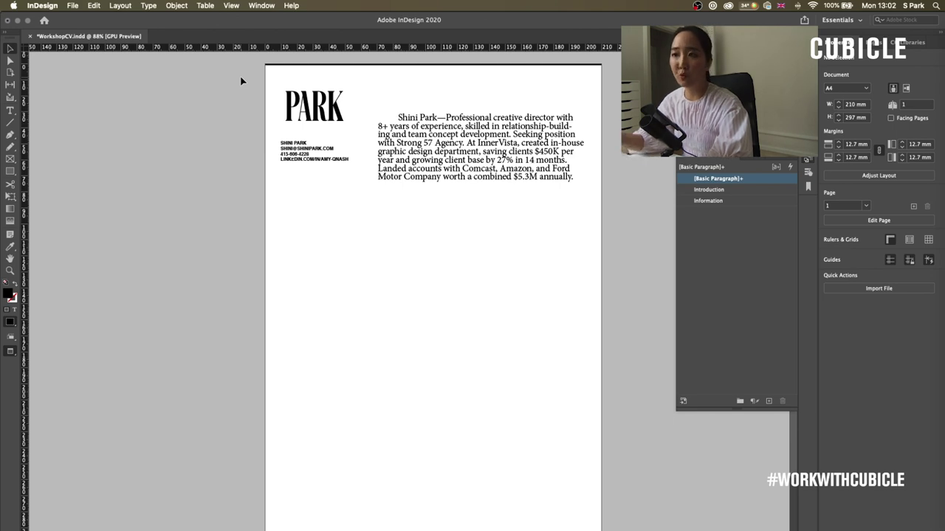
{"action": "left_click", "coordinate": [10, 123]}
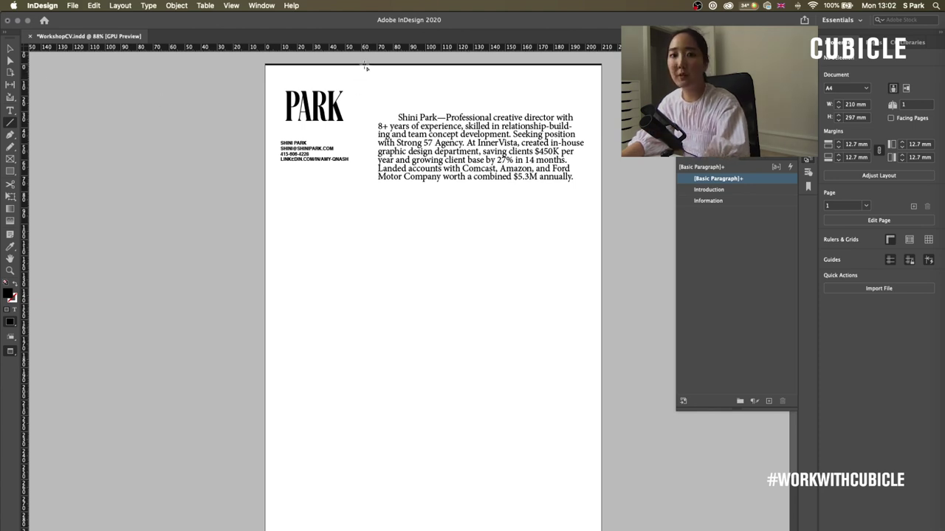
- Draw a full-height vertical divider with a 0.5 pt stroke and nudge the PARK heading left
{"action": "mouse_move", "coordinate": [362, 66]}
{"action": "left_mouse_down"}
{"action": "mouse_move", "coordinate": [382, 487]}
{"action": "mouse_move", "coordinate": [381, 466]}
{"action": "left_mouse_up"}
{"action": "scroll", "coordinate": [420, 447], "scroll_direction": "up", "scroll_amount": 3}
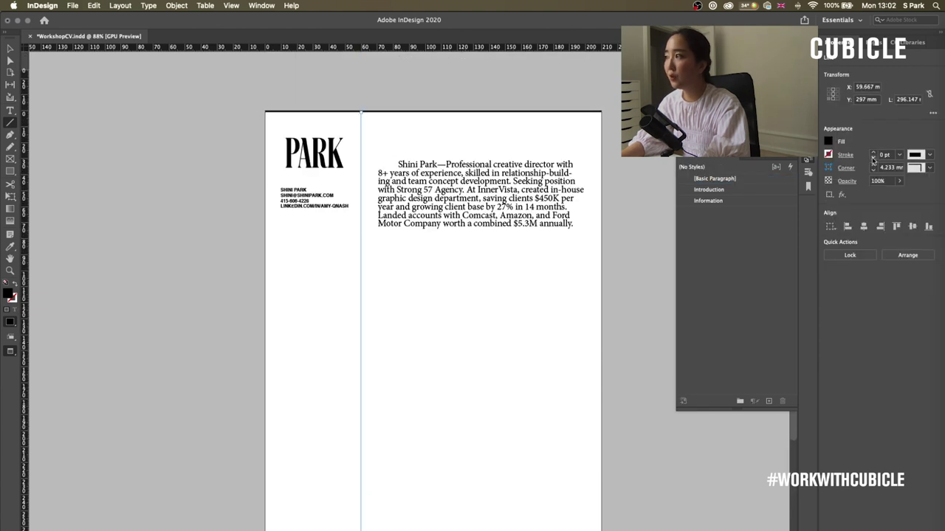
{"action": "left_click", "coordinate": [900, 156]}
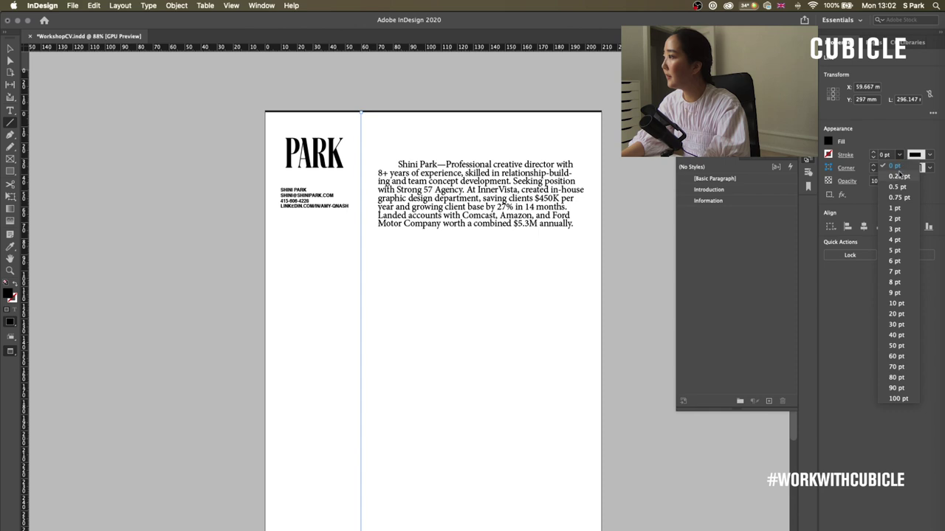
{"action": "left_click", "coordinate": [897, 186]}
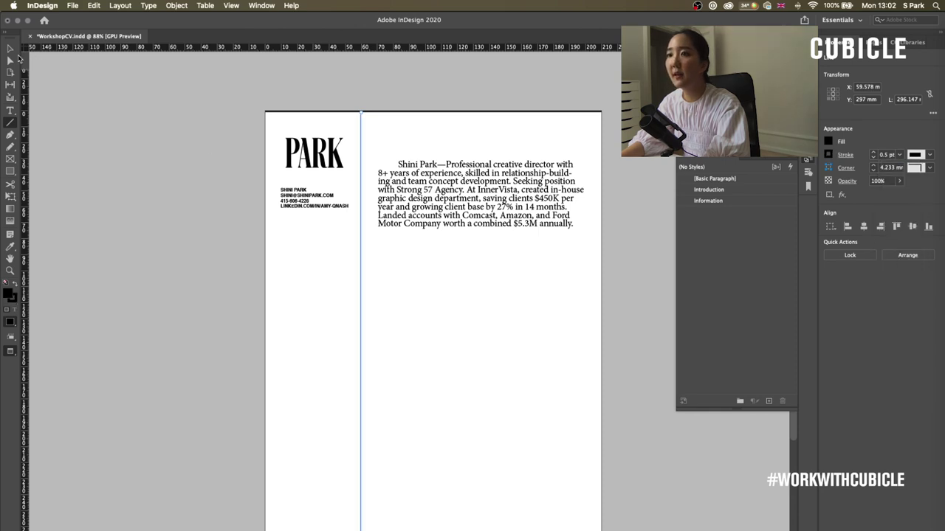
{"action": "left_click", "coordinate": [11, 49]}
{"action": "left_click", "coordinate": [174, 96]}
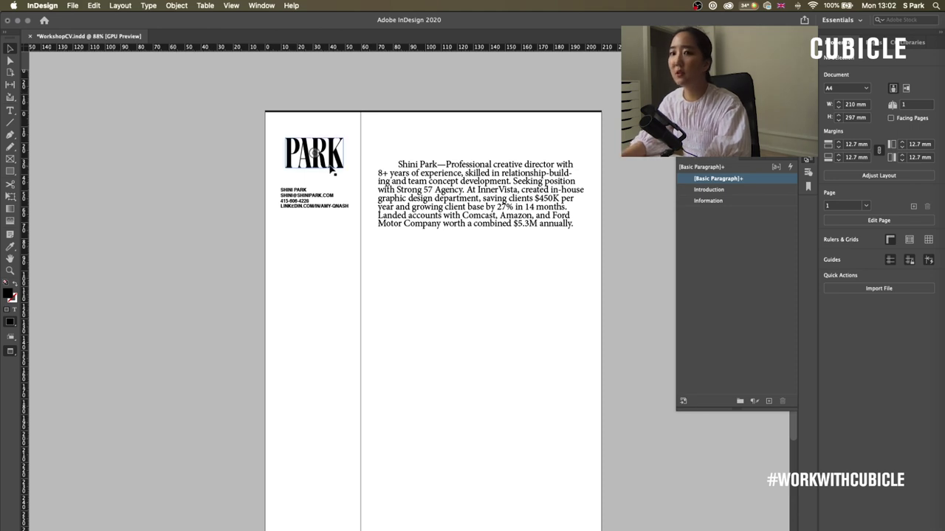
{"action": "left_click_drag", "start_coordinate": [330, 169], "coordinate": [324, 168]}
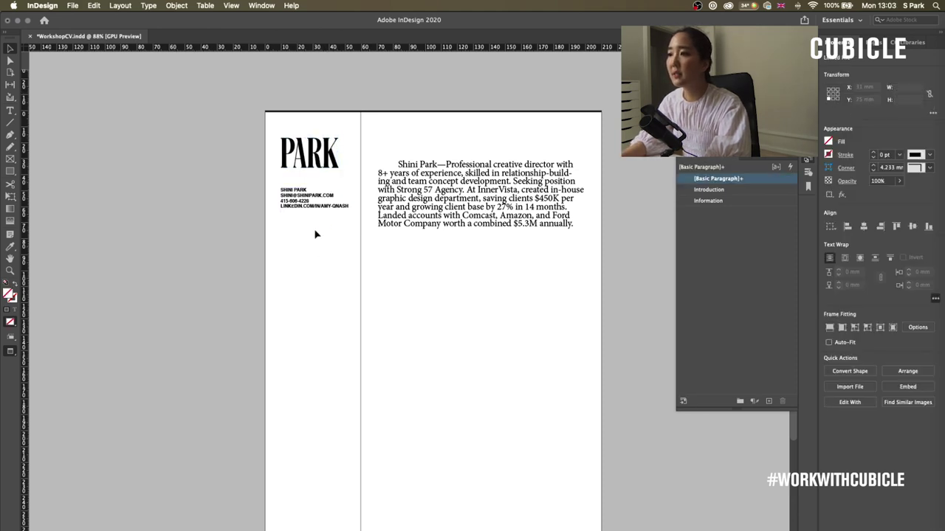
- Draw a full-width horizontal rule below the intro, set it to 0.5 pt, and nudge it down
{"action": "left_click", "coordinate": [333, 217]}
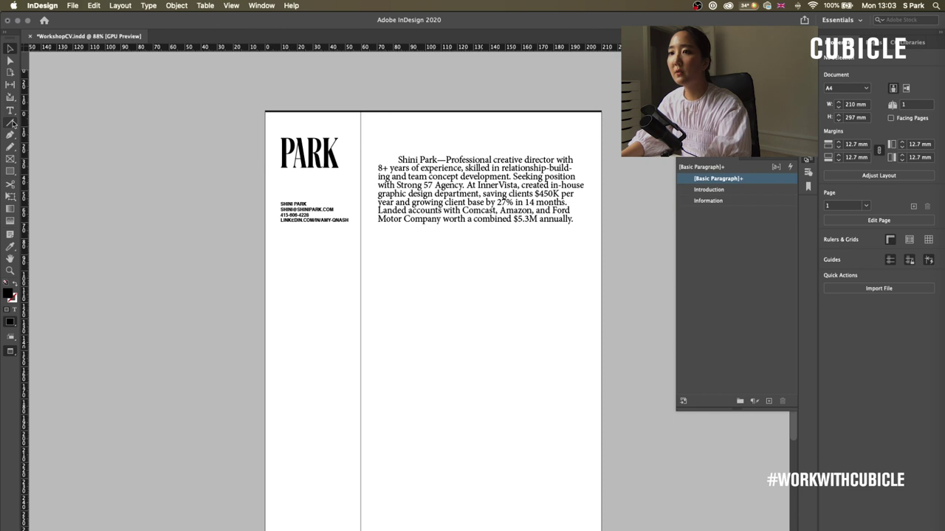
{"action": "left_click", "coordinate": [12, 123]}
{"action": "left_click_drag", "start_coordinate": [265, 233], "coordinate": [602, 254]}
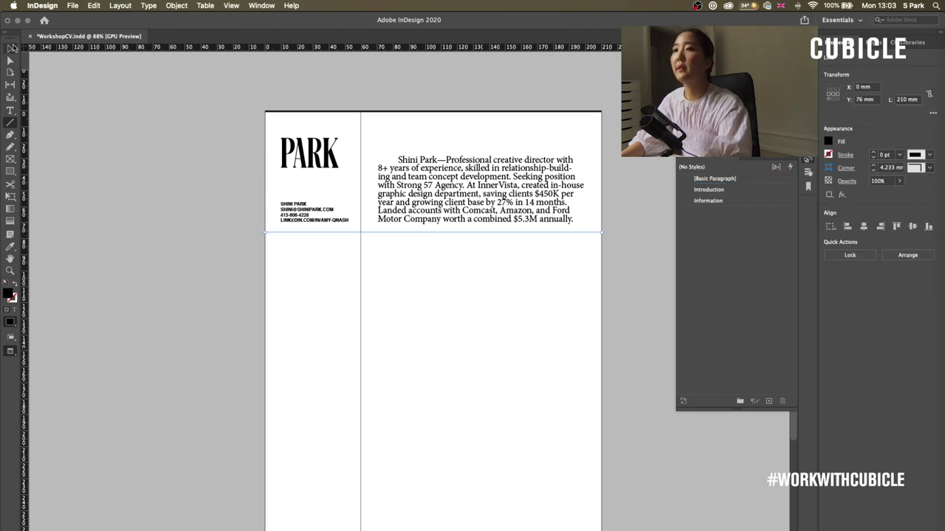
{"action": "left_click", "coordinate": [10, 48]}
{"action": "left_click", "coordinate": [393, 242]}
{"action": "left_click", "coordinate": [397, 237]}
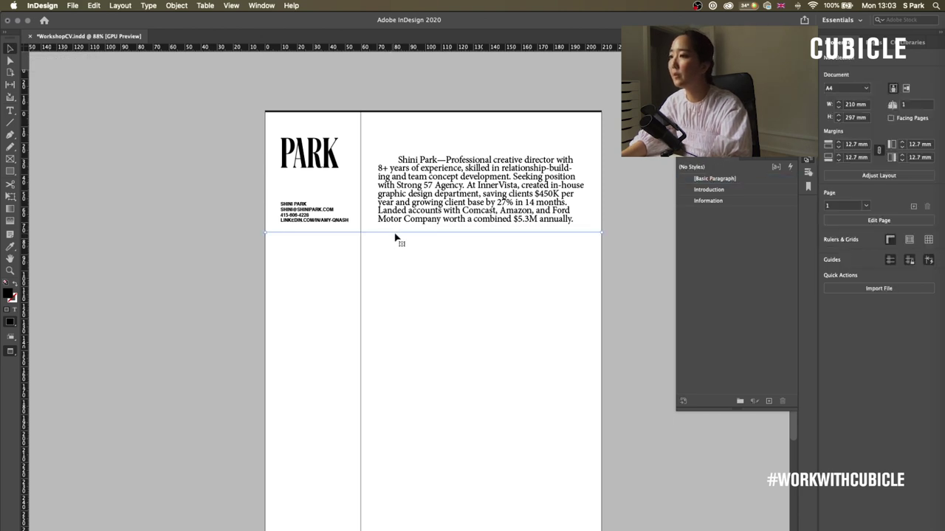
{"action": "left_click", "coordinate": [895, 155]}
{"action": "left_click", "coordinate": [899, 155]}
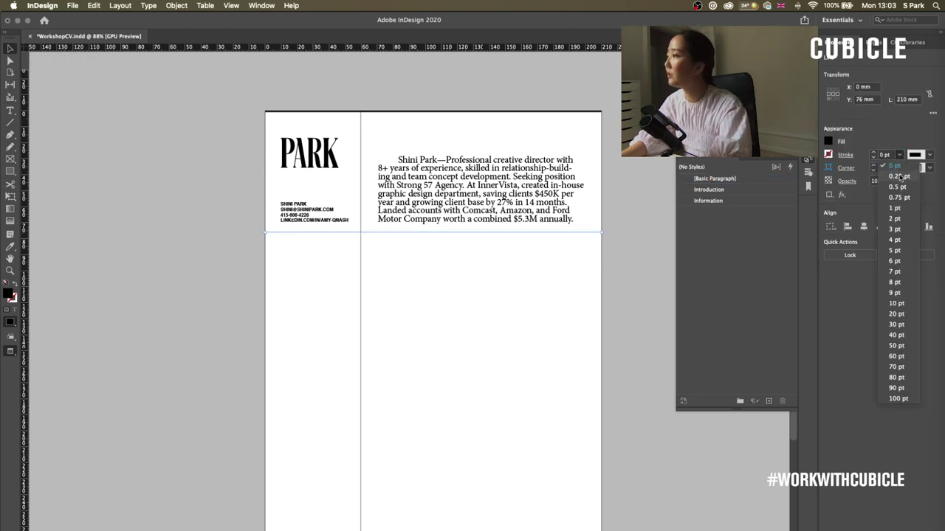
{"action": "left_click", "coordinate": [886, 176]}
{"action": "left_click", "coordinate": [444, 246]}
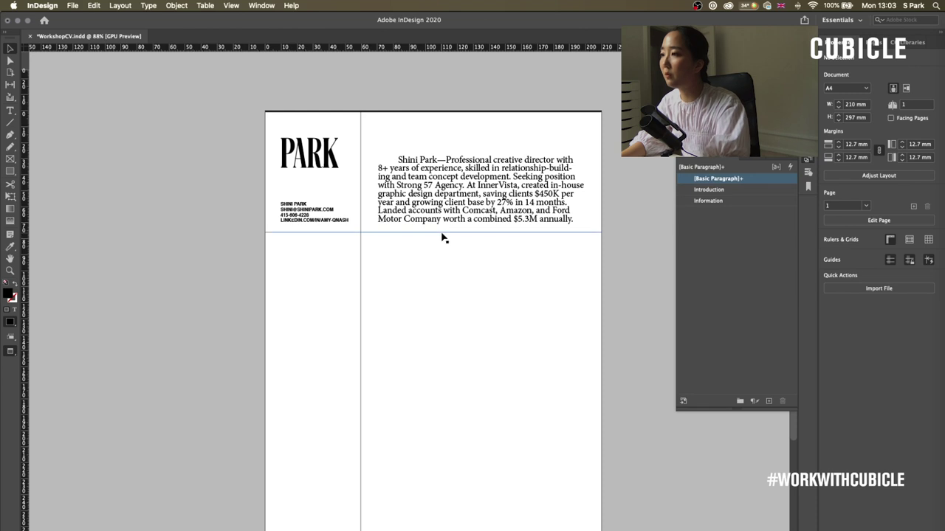
{"action": "left_click", "coordinate": [441, 235]}
{"action": "key", "text": "Down"}
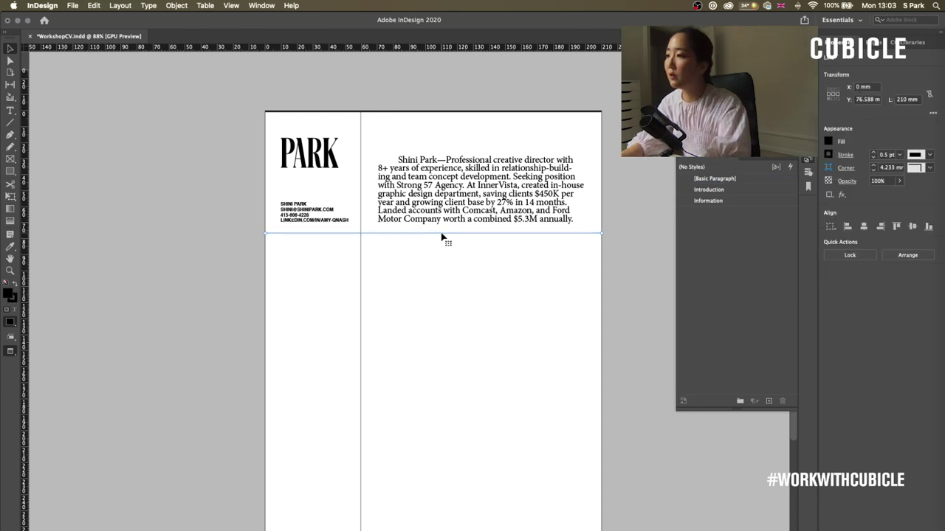
{"action": "left_click", "coordinate": [432, 274]}
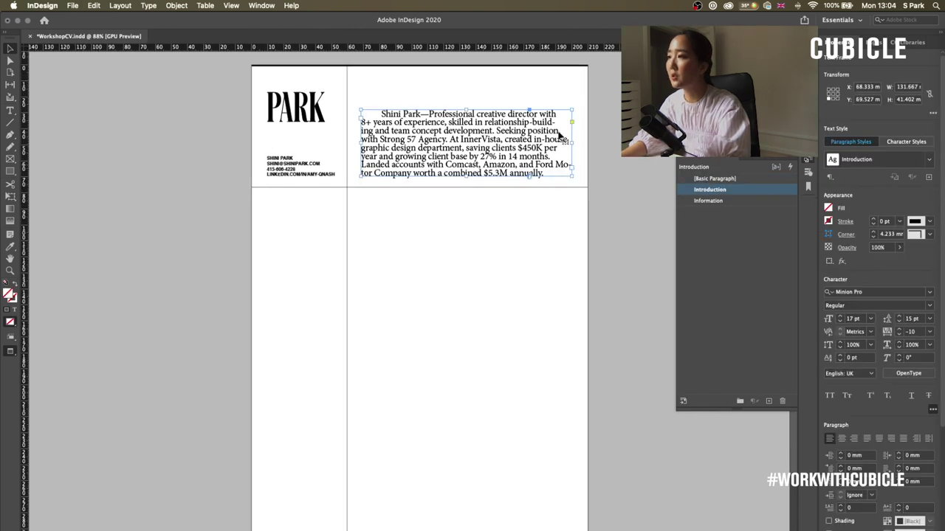
- Force a line break before 'Motor' in the intro, then select the Work Experience heading in Pages
{"action": "double_click", "coordinate": [552, 173]}
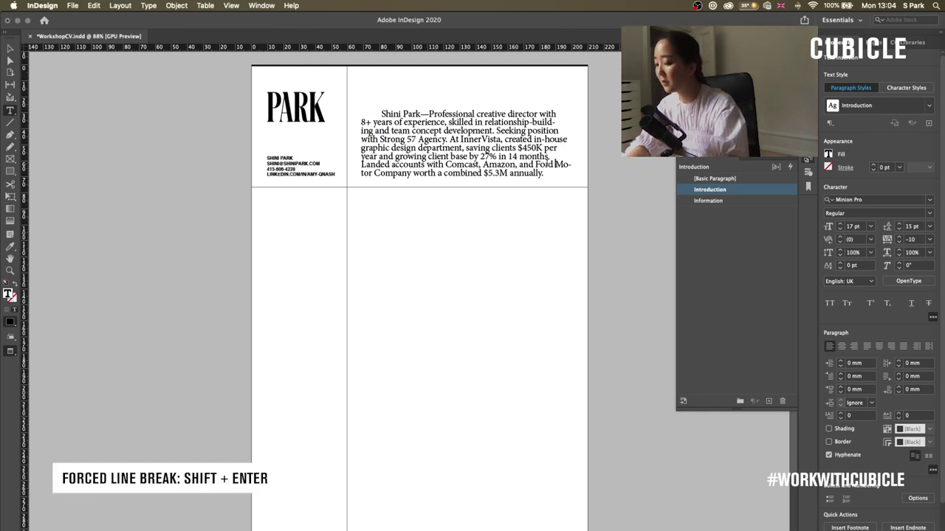
{"action": "key", "text": "shift+Return"}
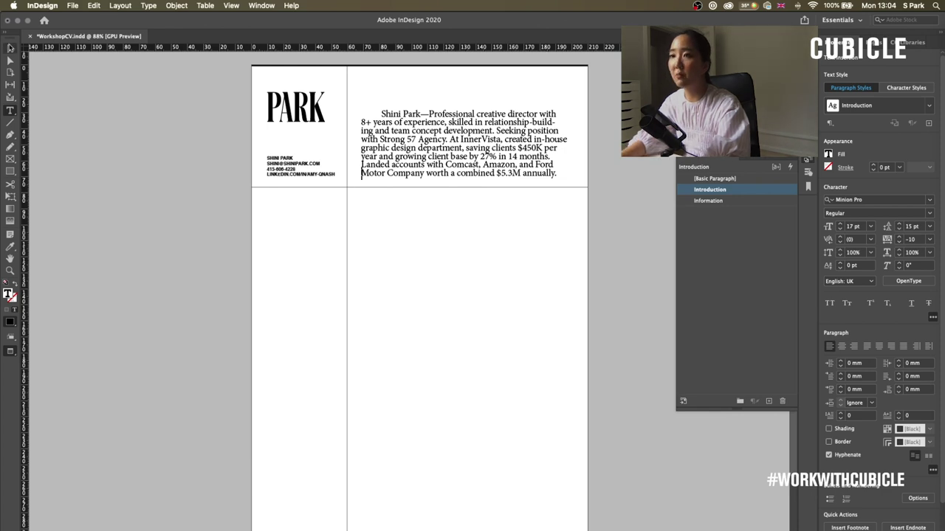
{"action": "left_click", "coordinate": [10, 47]}
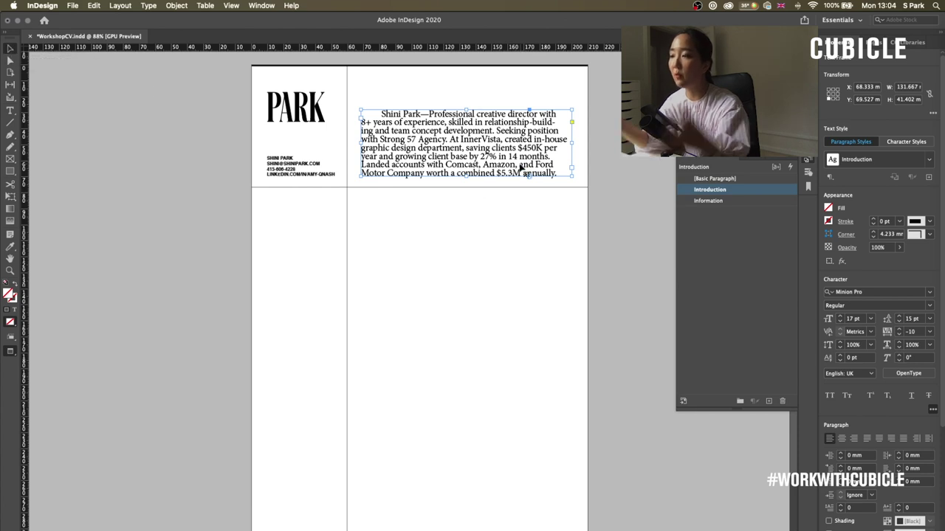
{"action": "left_click", "coordinate": [551, 271]}
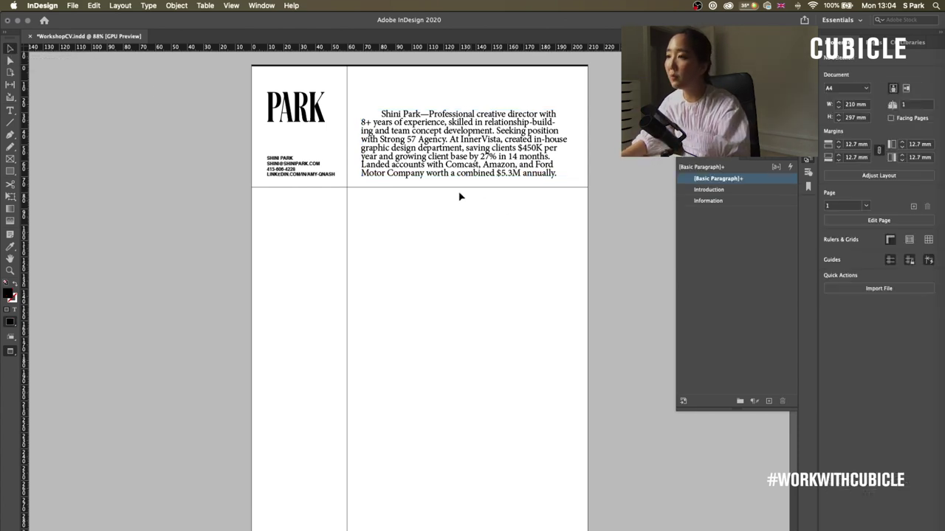
{"action": "left_click", "coordinate": [934, 209]}
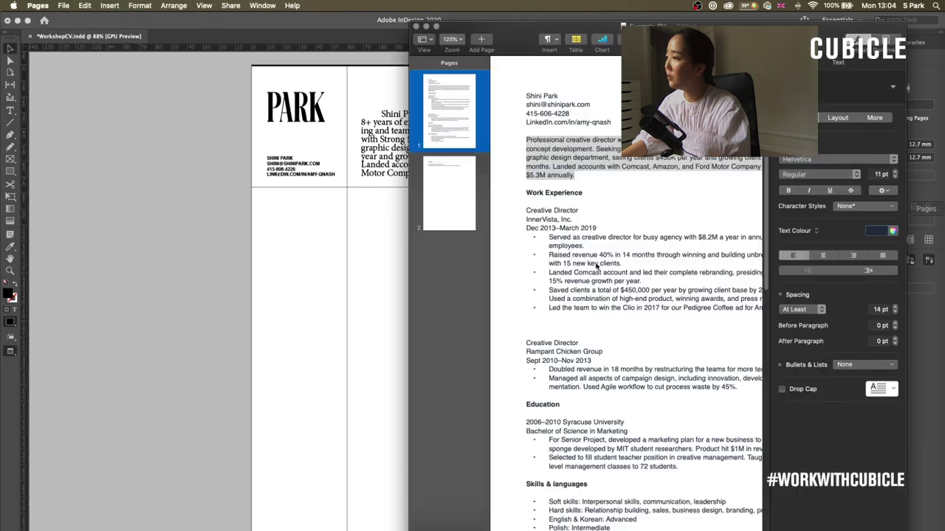
{"action": "left_click_drag", "start_coordinate": [583, 193], "coordinate": [510, 194]}
{"action": "key", "text": "super+c"}
- Paste 'Work Experience' into a new frame below the contact details and create Paragraph Style 1 from it
{"action": "left_click", "coordinate": [288, 214]}
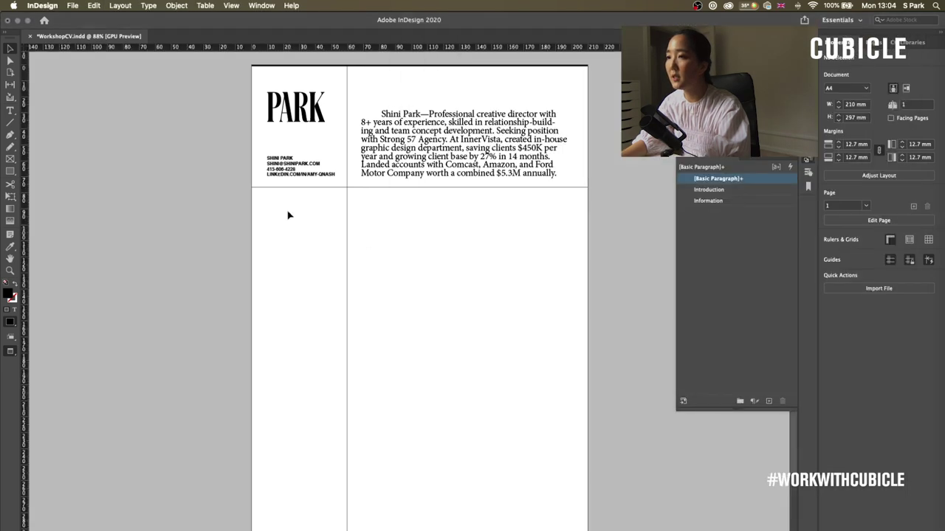
{"action": "left_click", "coordinate": [275, 168]}
{"action": "left_click", "coordinate": [160, 170]}
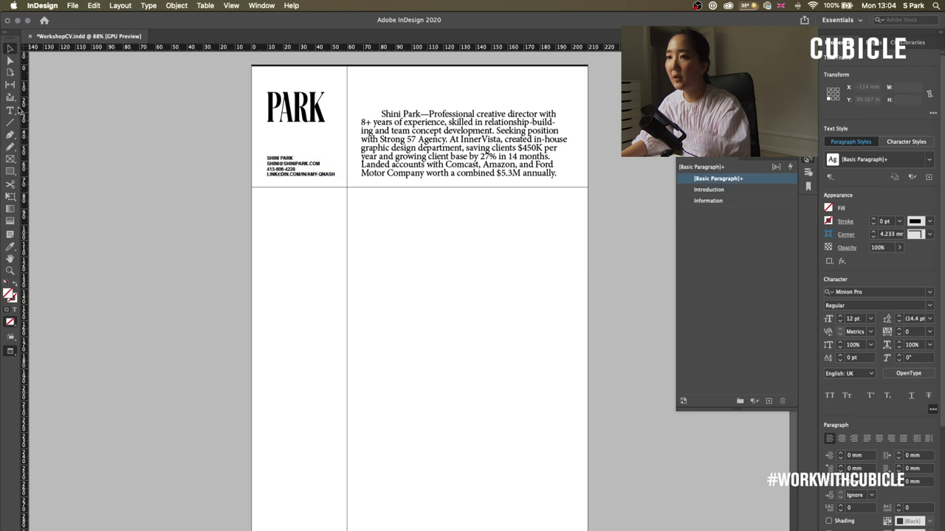
{"action": "key", "text": "t"}
{"action": "left_click_drag", "start_coordinate": [267, 197], "coordinate": [336, 229]}
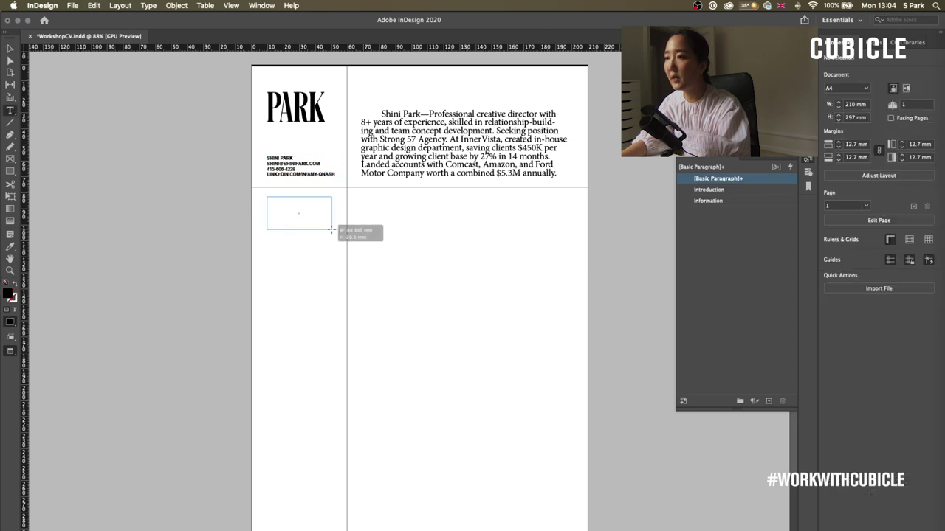
{"action": "key", "text": "super+v"}
{"action": "key", "text": "super+a"}
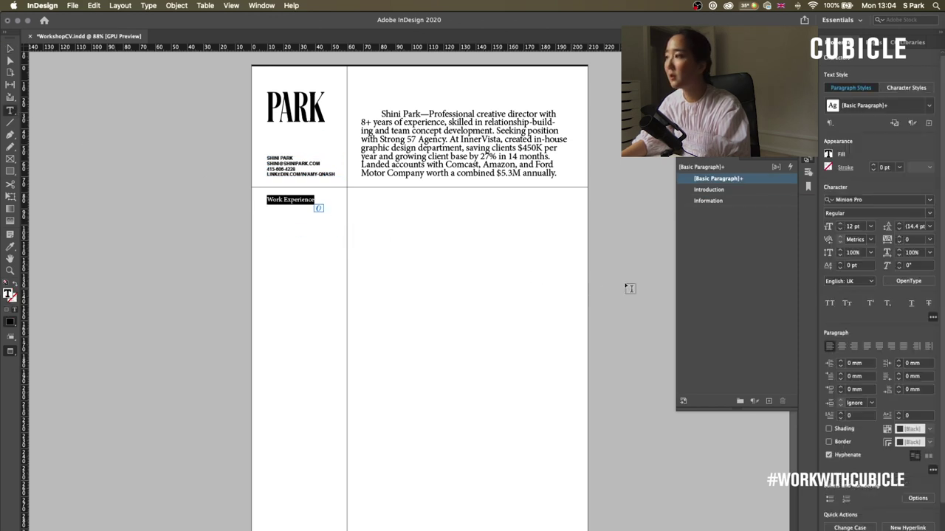
{"action": "left_click", "coordinate": [768, 401]}
- Rename Paragraph Style 1 to 'Header' and set its font to Helvetica
{"action": "double_click", "coordinate": [742, 190]}
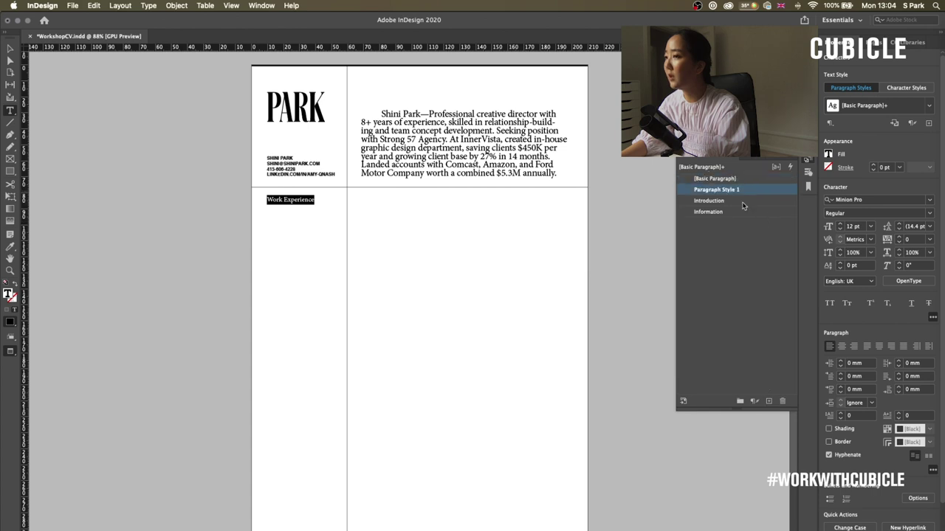
{"action": "type", "text": "Header"}
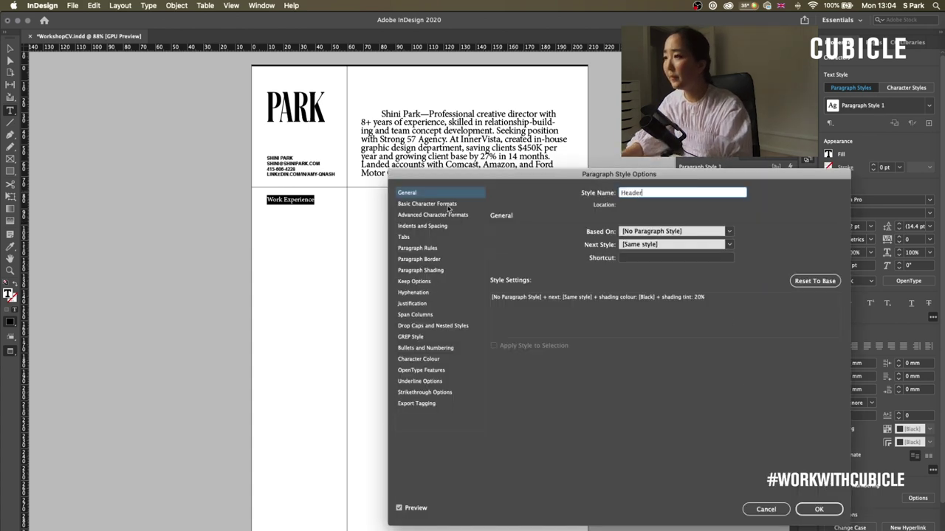
{"action": "left_click", "coordinate": [432, 204]}
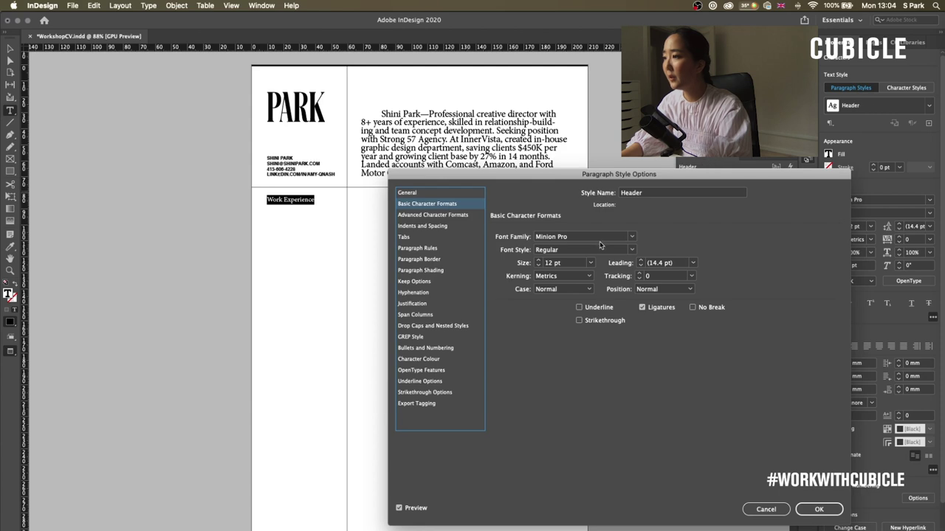
{"action": "triple_click", "coordinate": [550, 236]}
{"action": "type", "text": "Helvetica"}
{"action": "key", "text": "Tab"}
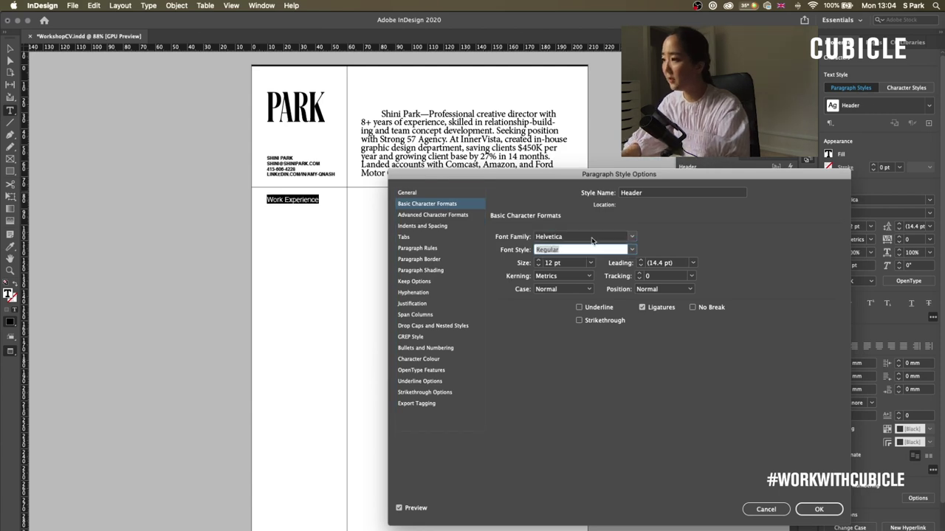
{"action": "key", "text": "Tab"}
- Make the Header style All Caps, 11 pt, Bold, and apply it to the heading
{"action": "left_click", "coordinate": [563, 288]}
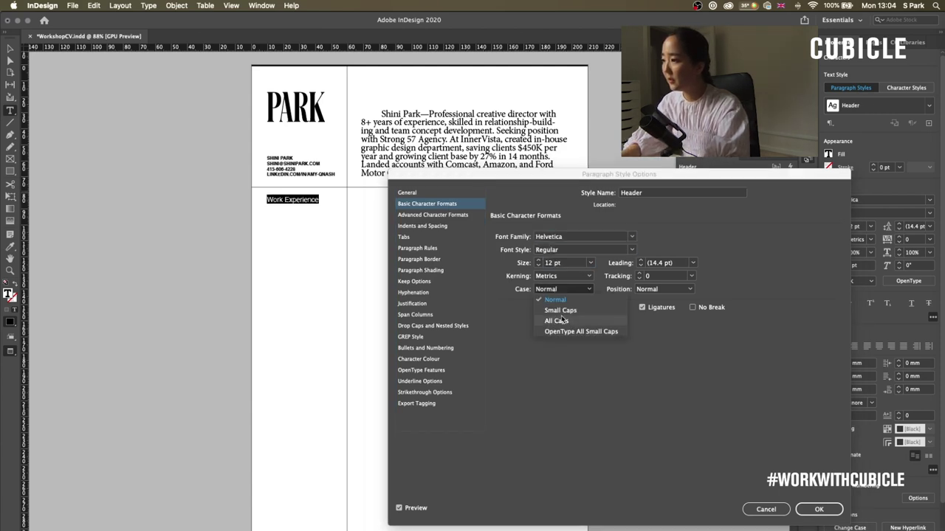
{"action": "left_click", "coordinate": [557, 320]}
{"action": "left_click", "coordinate": [539, 265]}
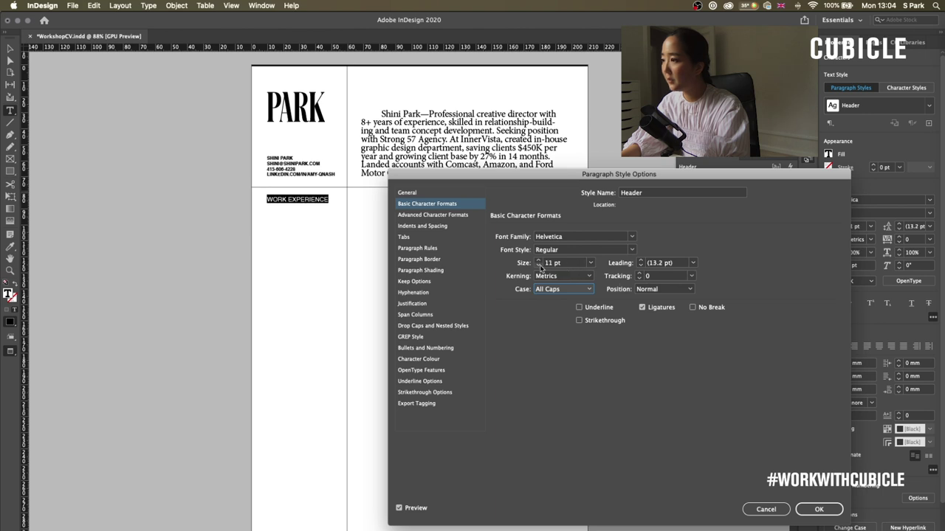
{"action": "left_click", "coordinate": [539, 266]}
{"action": "left_click", "coordinate": [539, 259]}
{"action": "left_click", "coordinate": [620, 252]}
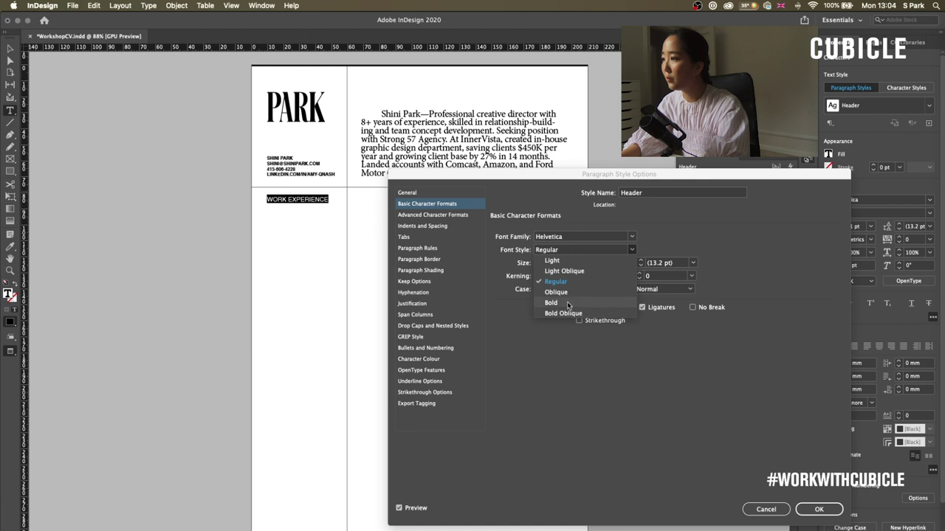
{"action": "left_click", "coordinate": [567, 301]}
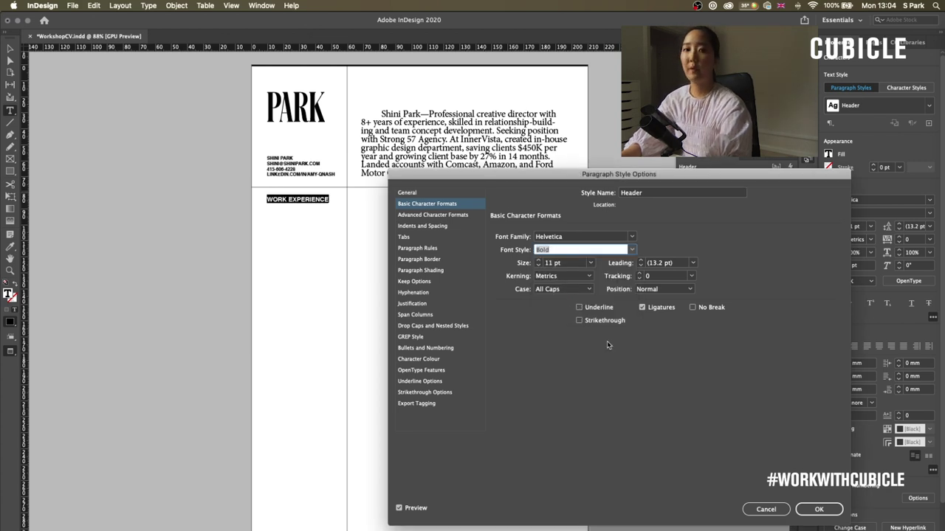
{"action": "left_click", "coordinate": [642, 192]}
{"action": "left_click", "coordinate": [819, 509]}
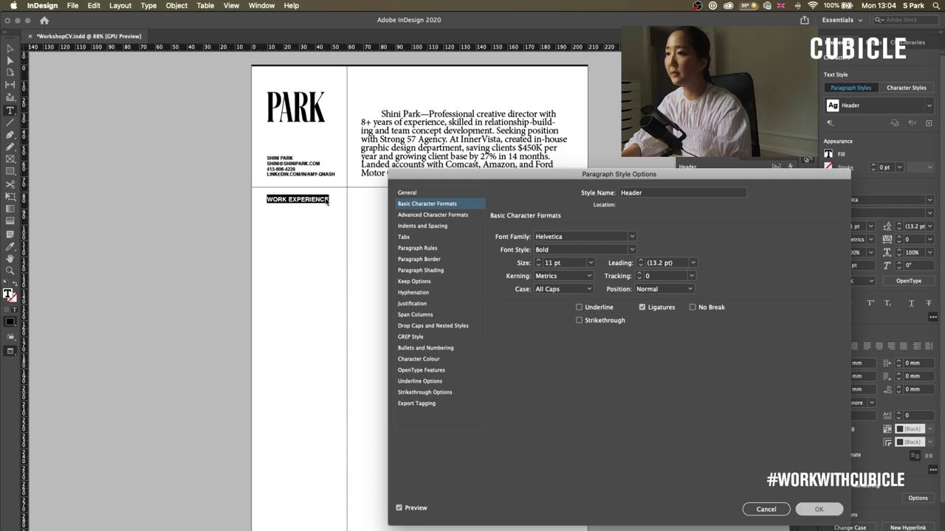
{"action": "left_click", "coordinate": [320, 199]}
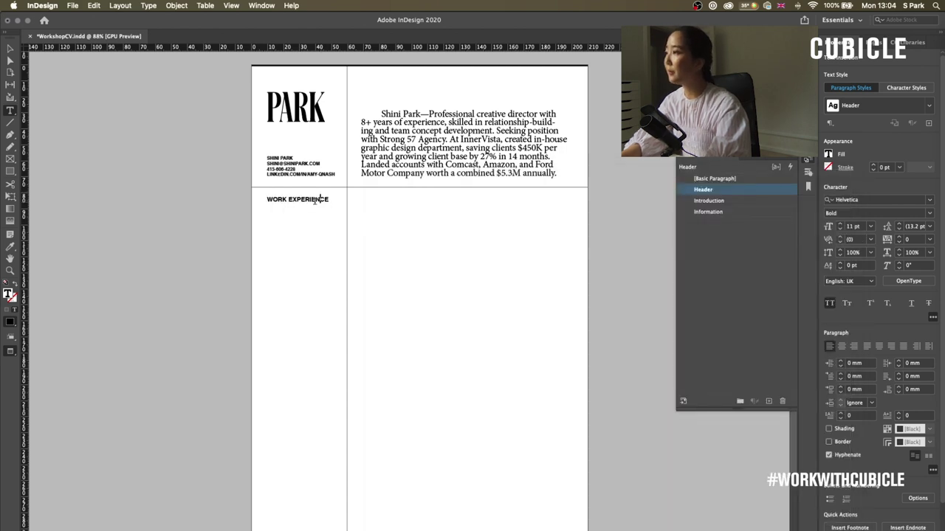
{"action": "left_click", "coordinate": [435, 140]}
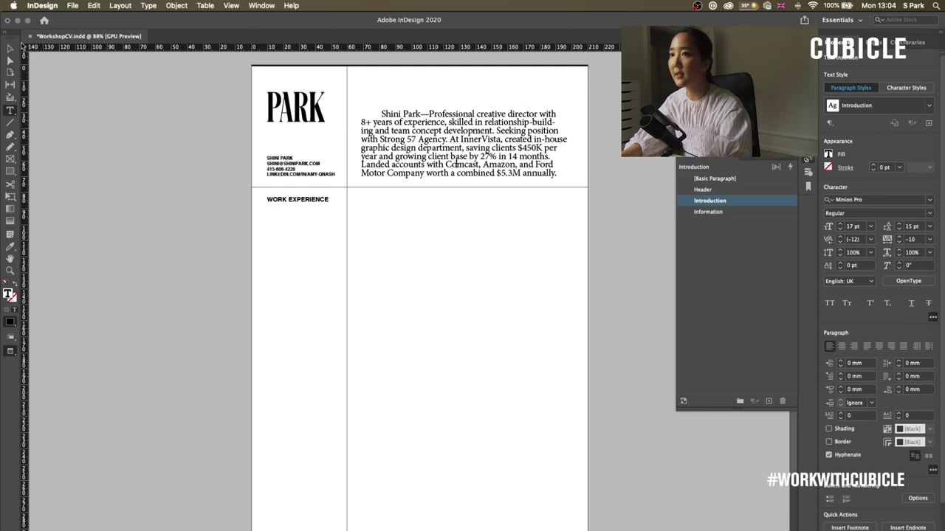
{"action": "left_click", "coordinate": [10, 48]}
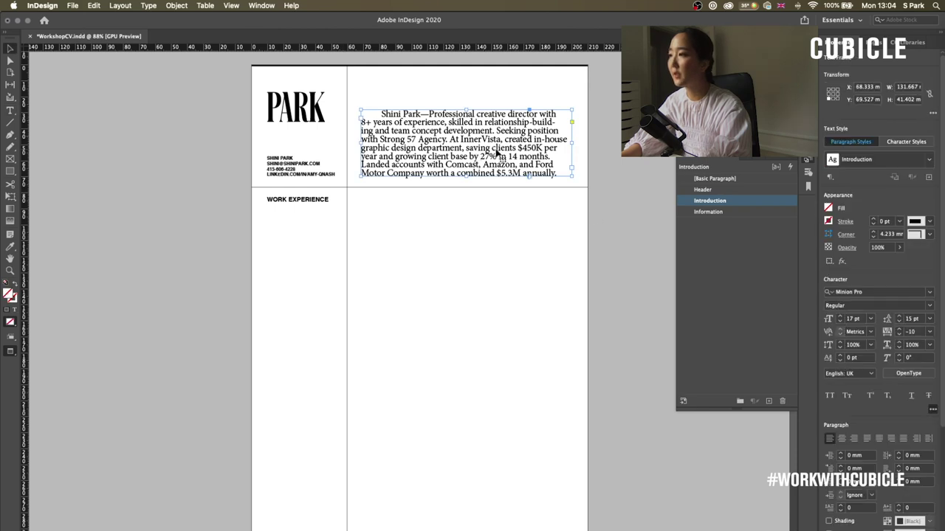
{"action": "left_click", "coordinate": [710, 179]}
{"action": "left_click", "coordinate": [475, 274]}
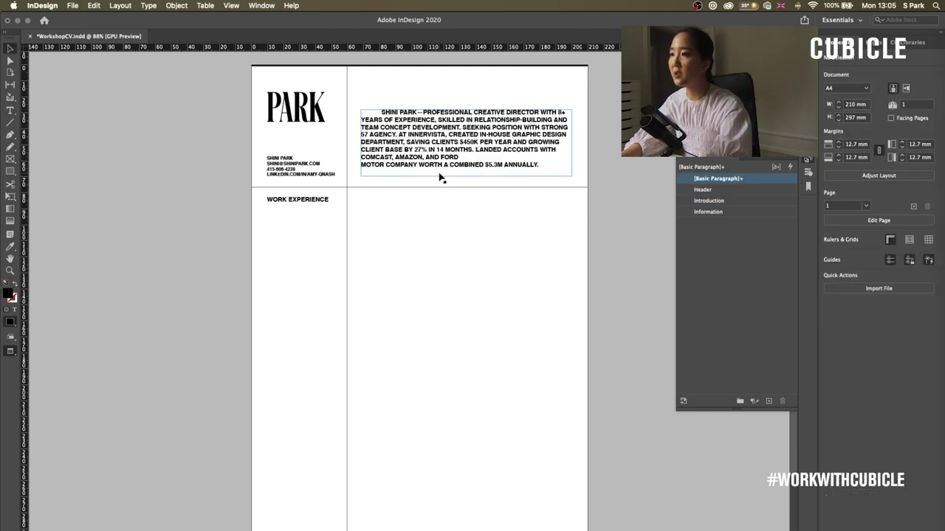
{"action": "left_click", "coordinate": [320, 205]}
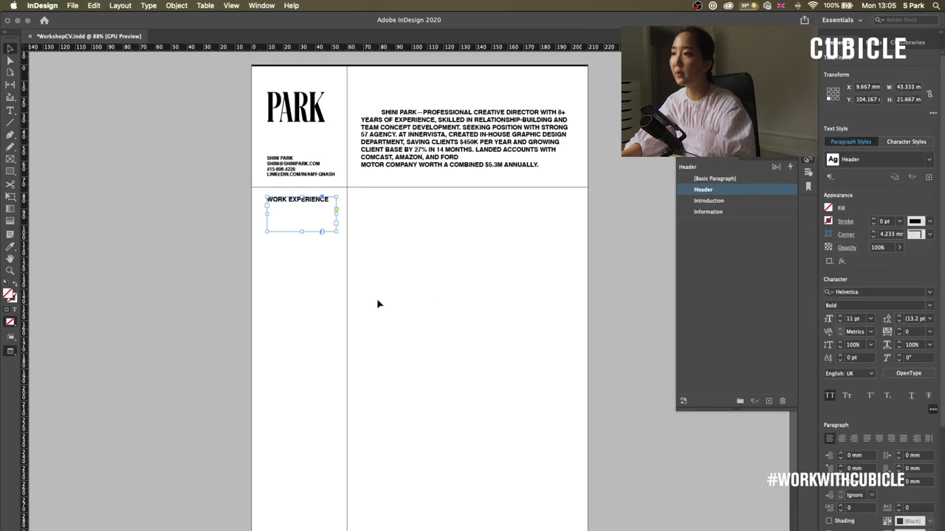
{"action": "left_click", "coordinate": [423, 142]}
{"action": "left_click", "coordinate": [731, 202]}
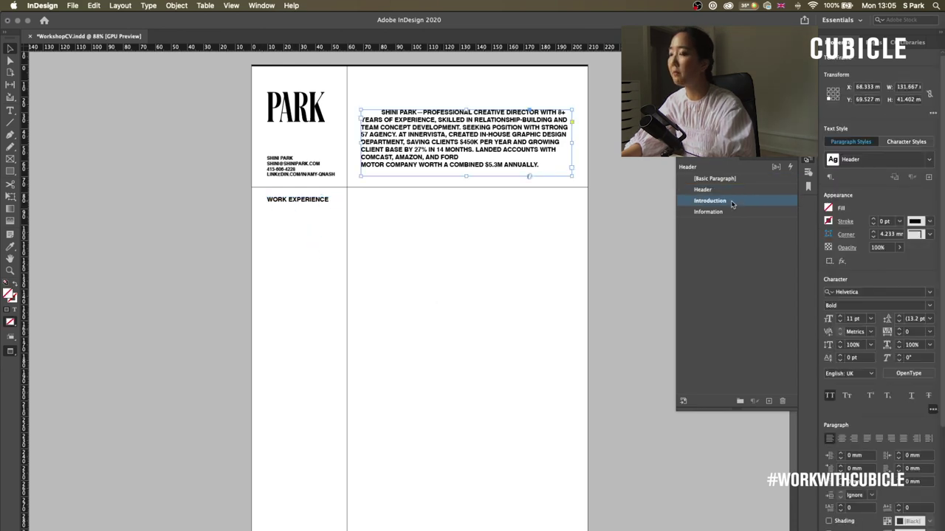
{"action": "left_click", "coordinate": [468, 330]}
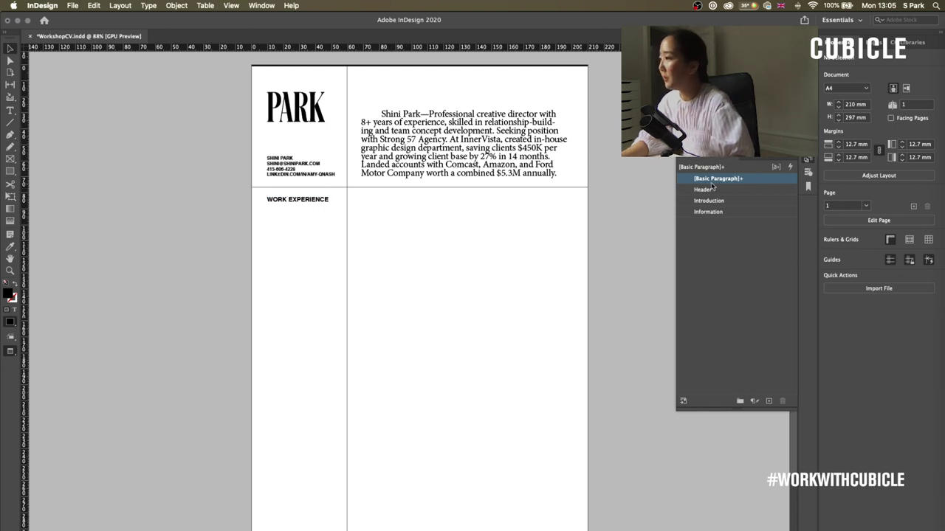
{"action": "left_click", "coordinate": [456, 134]}
- Duplicate the WORK EXPERIENCE frame into the right column, paste the job details, and widen it to about 49.7 mm
{"action": "left_click", "coordinate": [313, 201]}
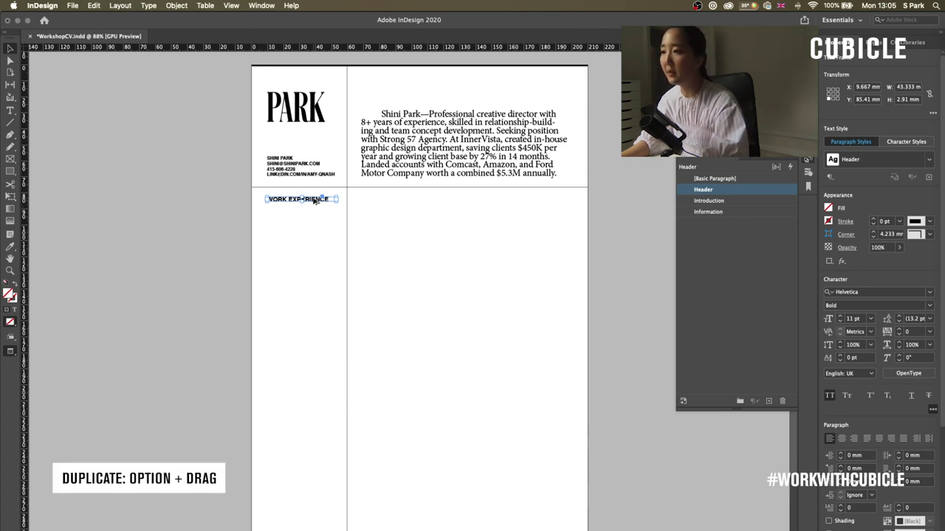
{"action": "left_click_drag", "start_coordinate": [314, 201], "coordinate": [405, 201]}
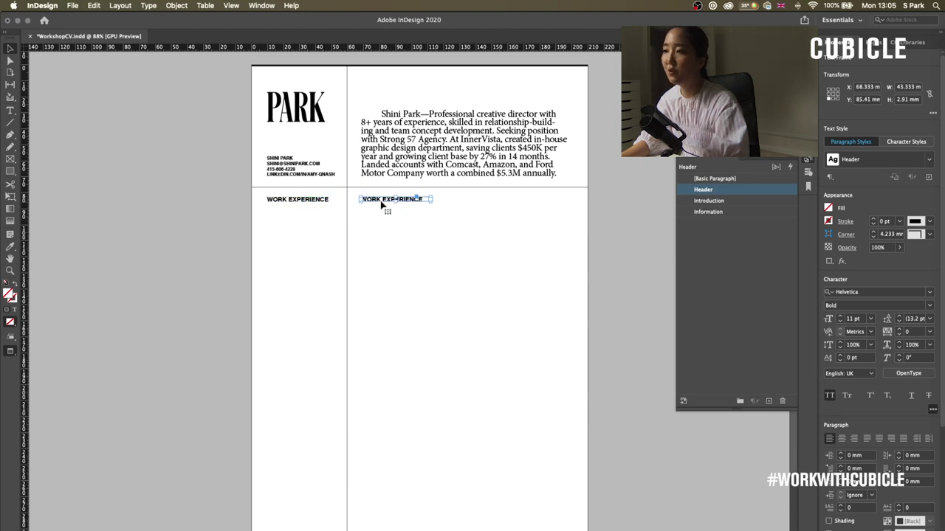
{"action": "double_click", "coordinate": [381, 202]}
{"action": "key", "text": "super+a"}
{"action": "type", "text": "CREATIVE DIRECTOR INNERVISTA, INC. DEC 2013–MARCH 2019"}
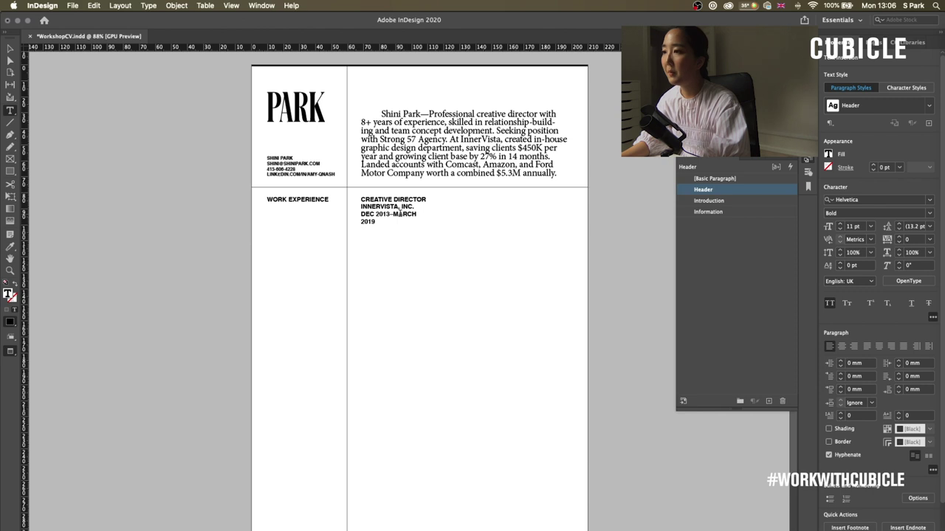
{"action": "key", "text": "Escape"}
{"action": "left_click", "coordinate": [433, 229]}
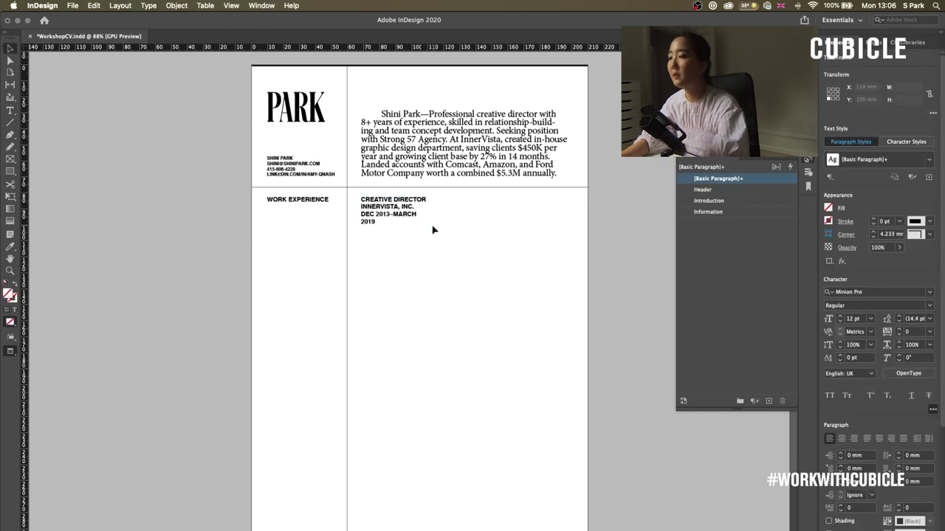
{"action": "left_click", "coordinate": [433, 225]}
{"action": "left_click_drag", "start_coordinate": [432, 227], "coordinate": [440, 228]}
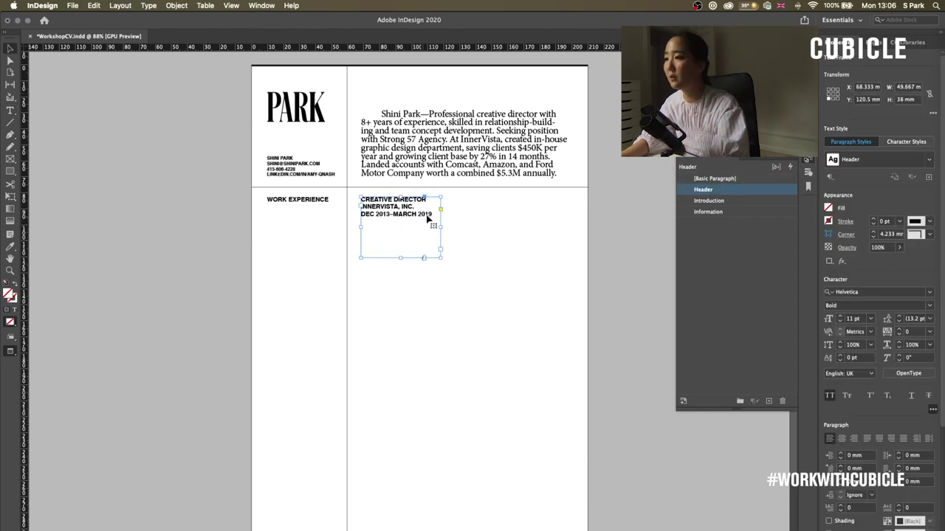
- Reorder the job lines so CREATIVE DIRECTOR sits below INNERVISTA, INC
{"action": "double_click", "coordinate": [404, 209]}
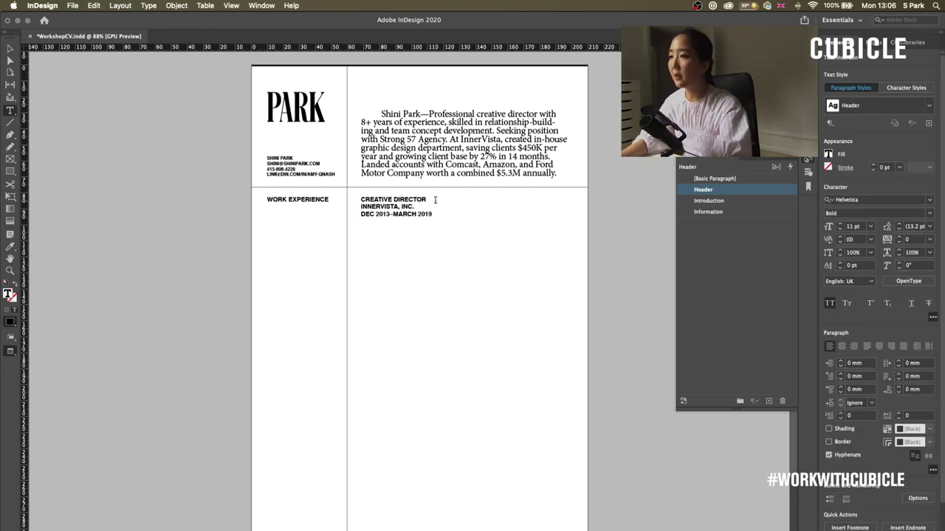
{"action": "triple_click", "coordinate": [430, 197]}
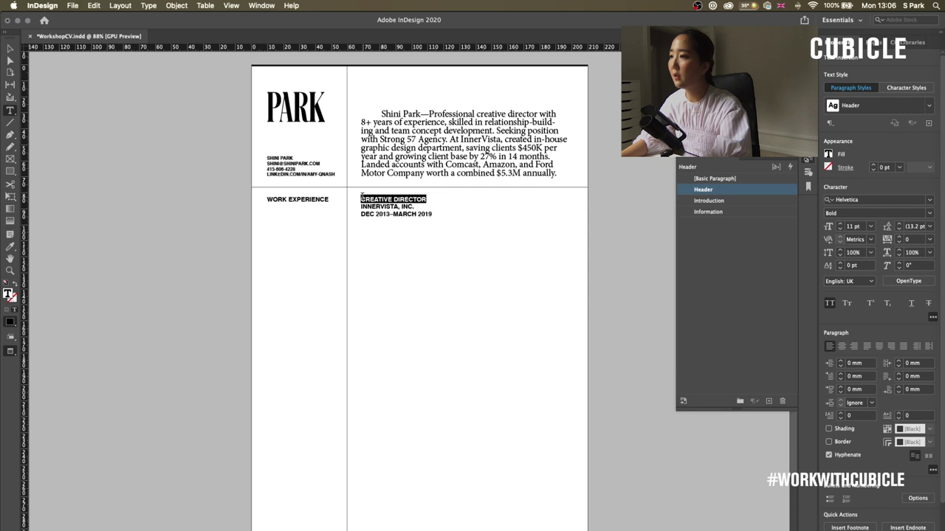
{"action": "key", "text": "BackSpace"}
{"action": "key", "text": "Delete"}
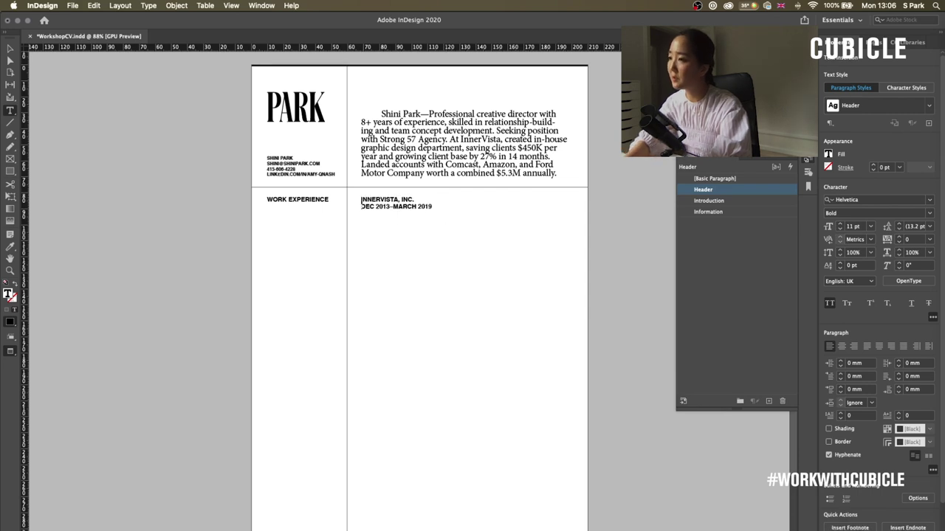
{"action": "key", "text": "super+z"}
{"action": "key", "text": "super+z"}
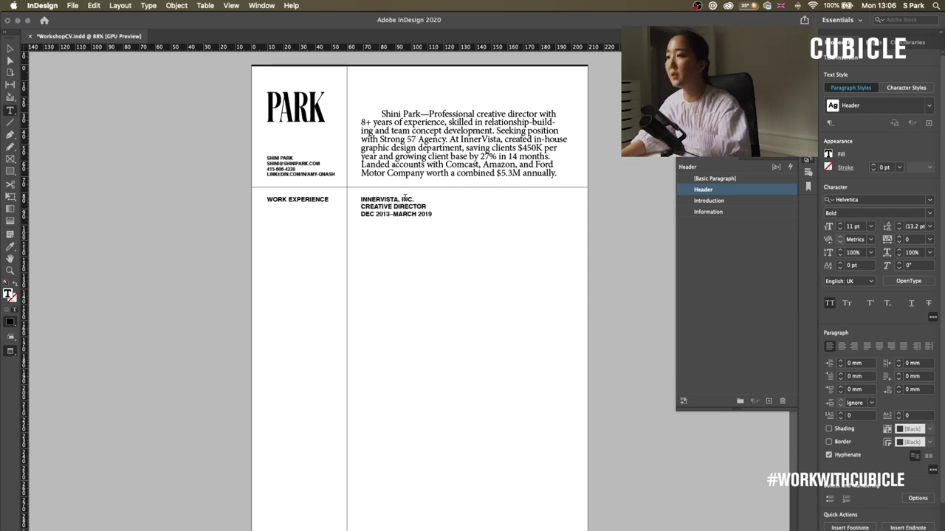
{"action": "key", "text": "super+a"}
{"action": "left_click", "coordinate": [437, 219]}
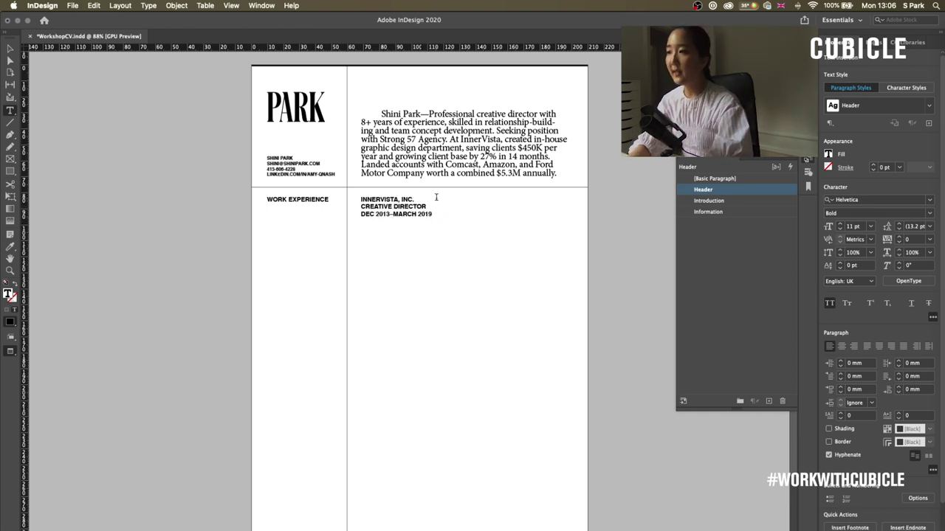
{"action": "key", "text": "Return"}
{"action": "key", "text": "Return"}
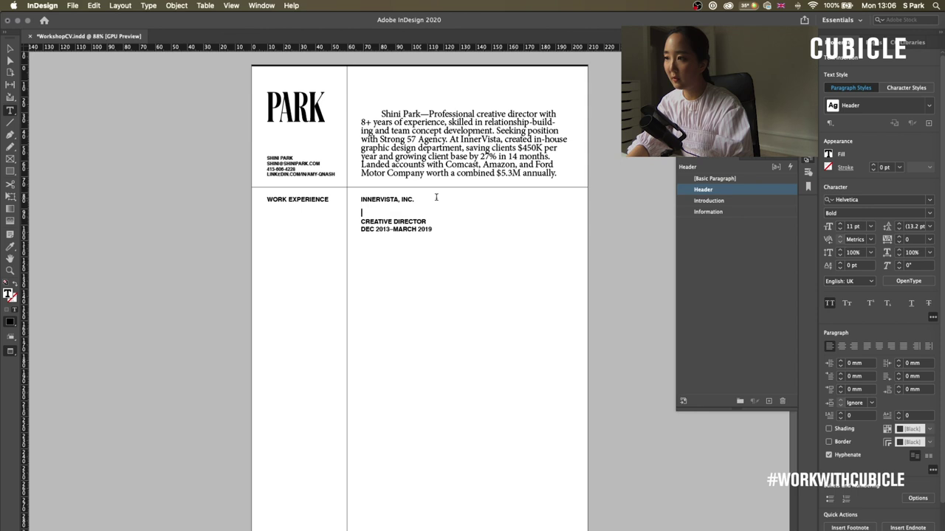
{"action": "key", "text": "BackSpace"}
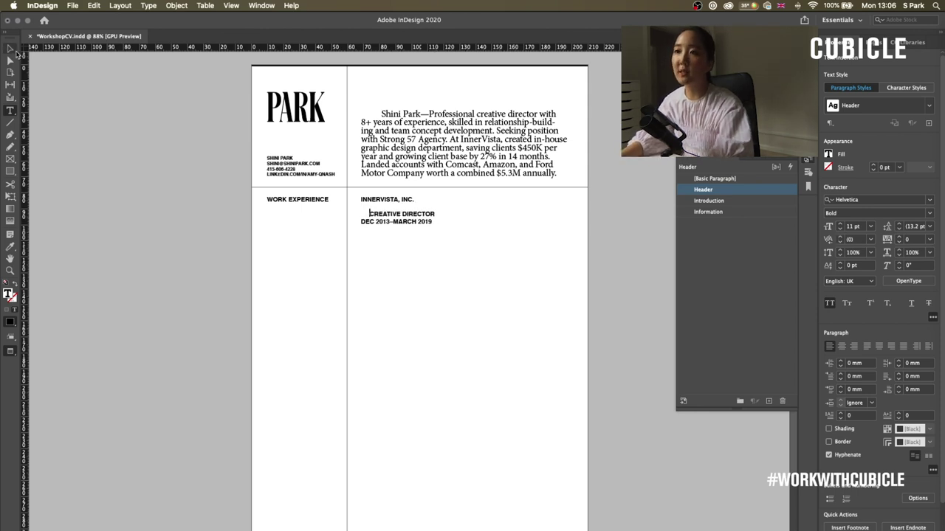
- Delete the stray spaces before CREATIVE DIRECTOR
{"action": "left_click", "coordinate": [13, 50]}
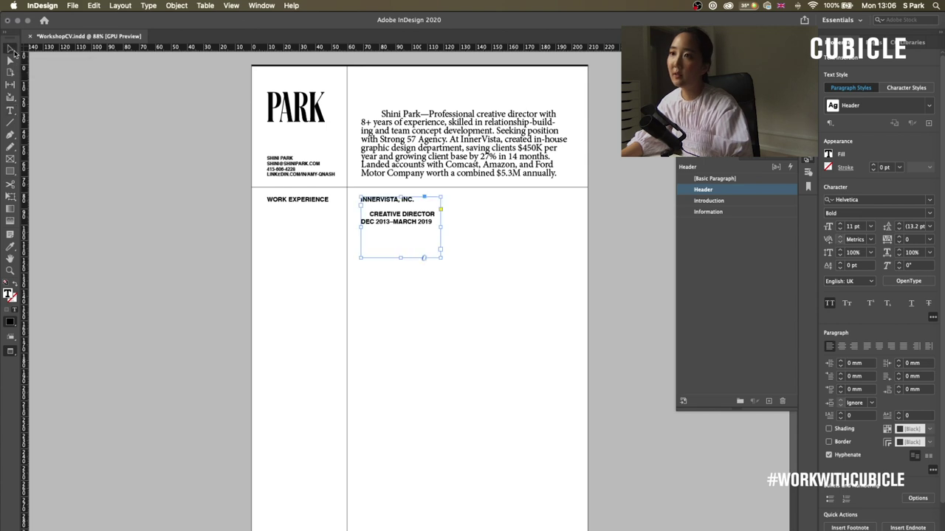
{"action": "double_click", "coordinate": [365, 214]}
{"action": "left_click_drag", "start_coordinate": [361, 214], "coordinate": [369, 214]}
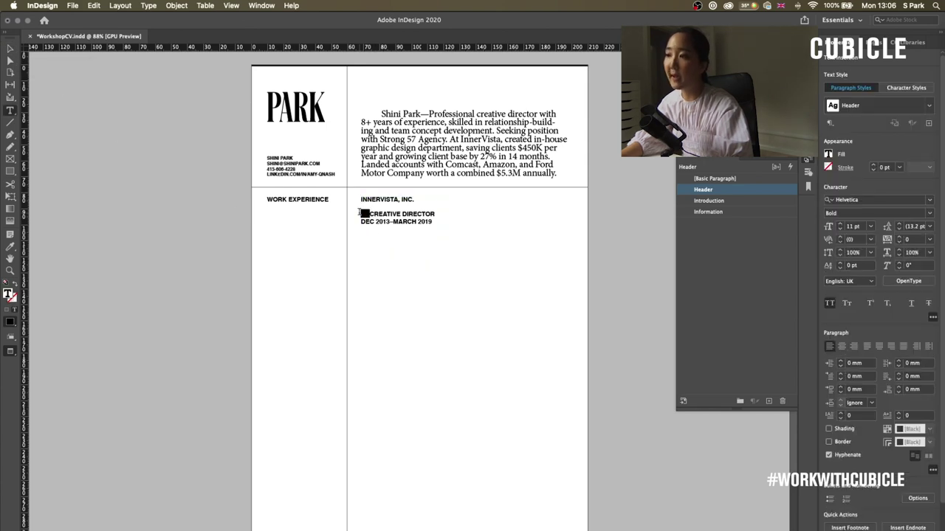
{"action": "key", "text": "BackSpace"}
{"action": "key", "text": "BackSpace"}
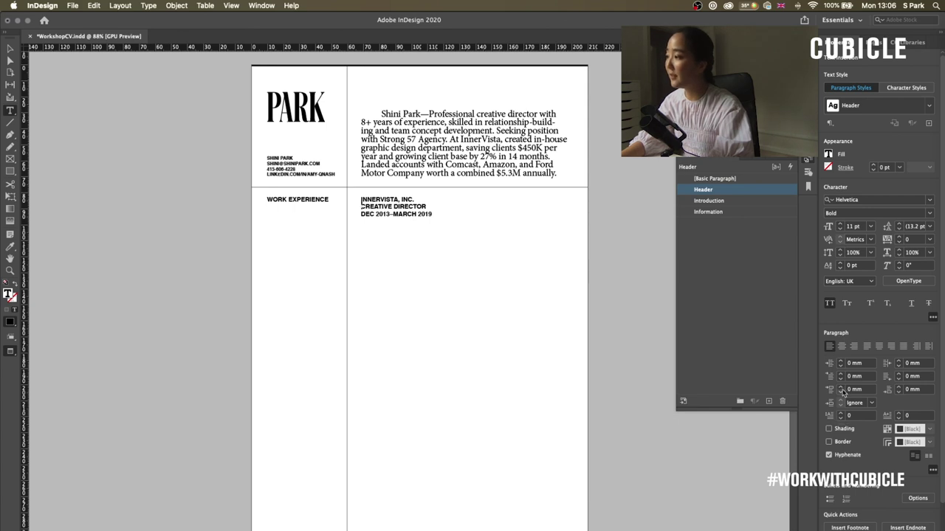
{"action": "left_click", "coordinate": [839, 386]}
{"action": "left_click", "coordinate": [840, 386]}
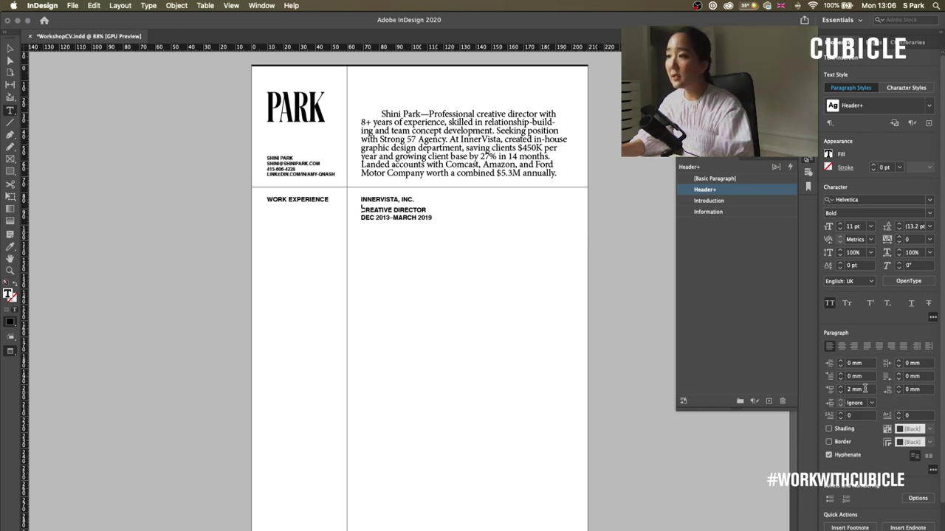
{"action": "key", "text": "super+z"}
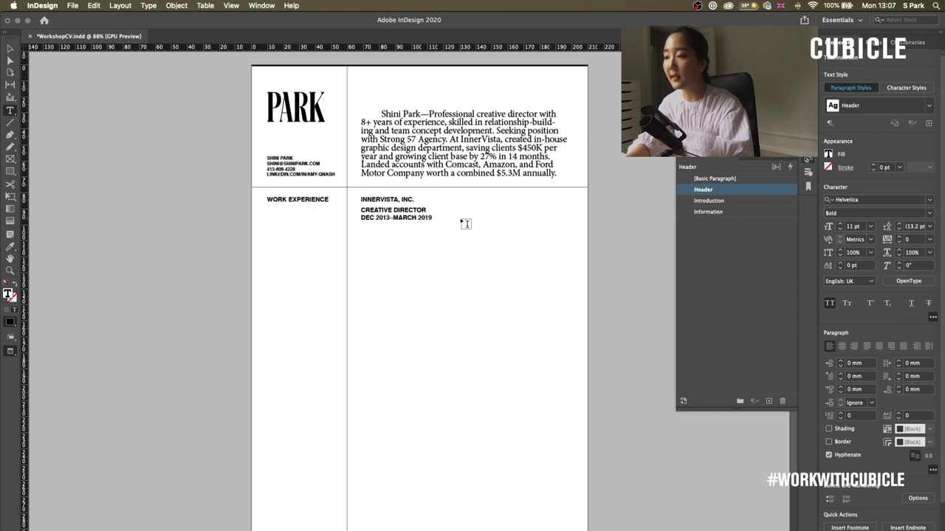
- Give the CREATIVE DIRECTOR line 3 mm space before
{"action": "key", "text": "Right"}
{"action": "key", "text": "BackSpace"}
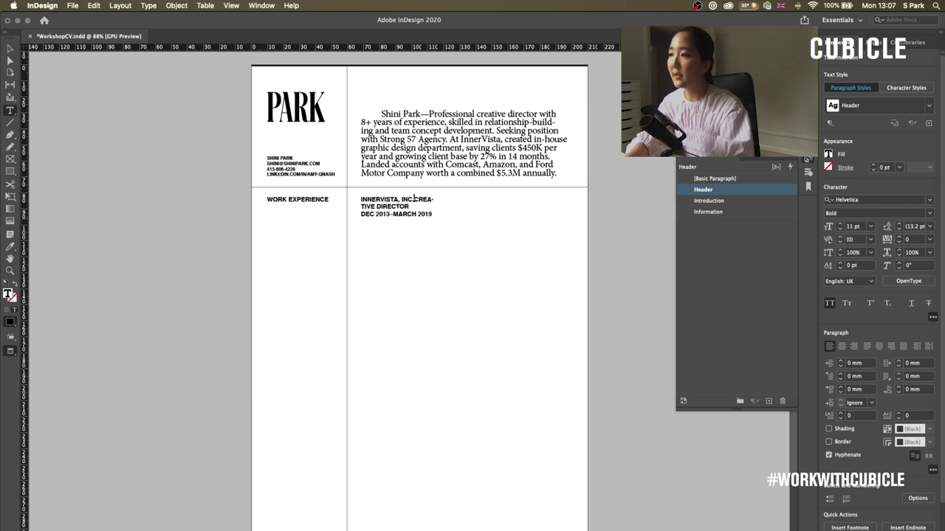
{"action": "key", "text": "super+z"}
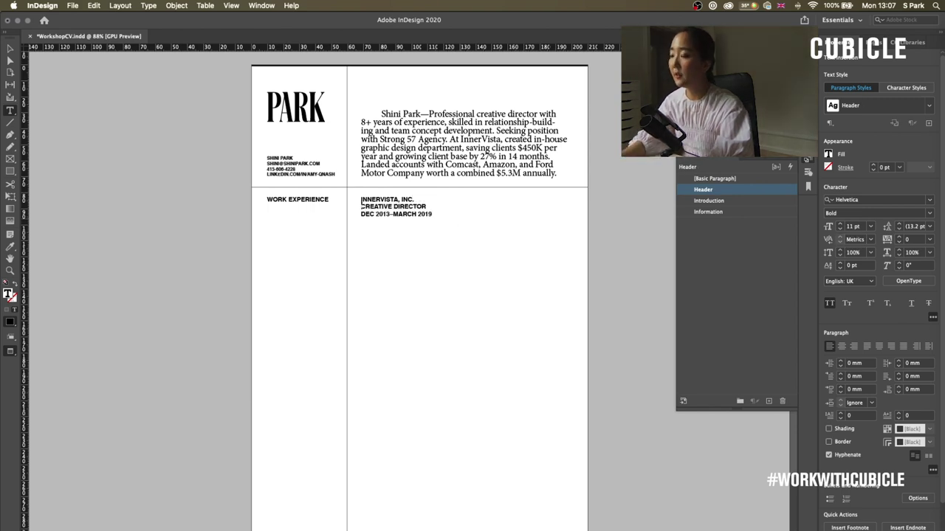
{"action": "left_click", "coordinate": [841, 387]}
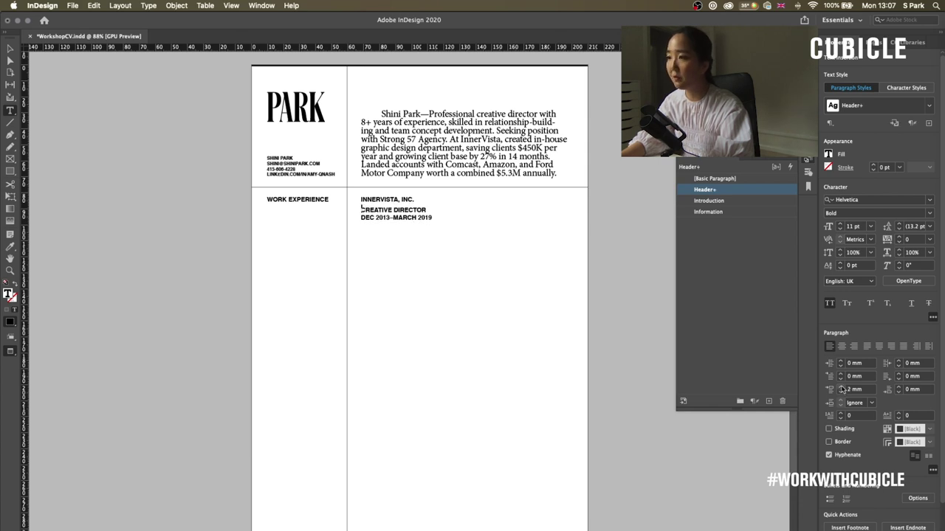
{"action": "left_click", "coordinate": [841, 387]}
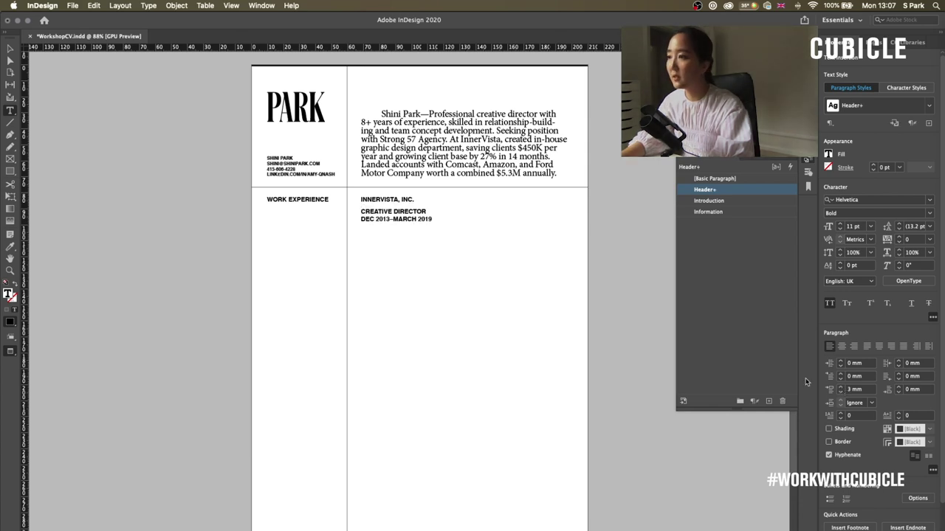
{"action": "left_click", "coordinate": [12, 49]}
- Paste the achievements frame beside the job details and lengthen it to show all text
{"action": "key", "text": "super+v"}
{"action": "left_click_drag", "start_coordinate": [420, 281], "coordinate": [573, 240]}
{"action": "left_click_drag", "start_coordinate": [511, 283], "coordinate": [517, 344]}
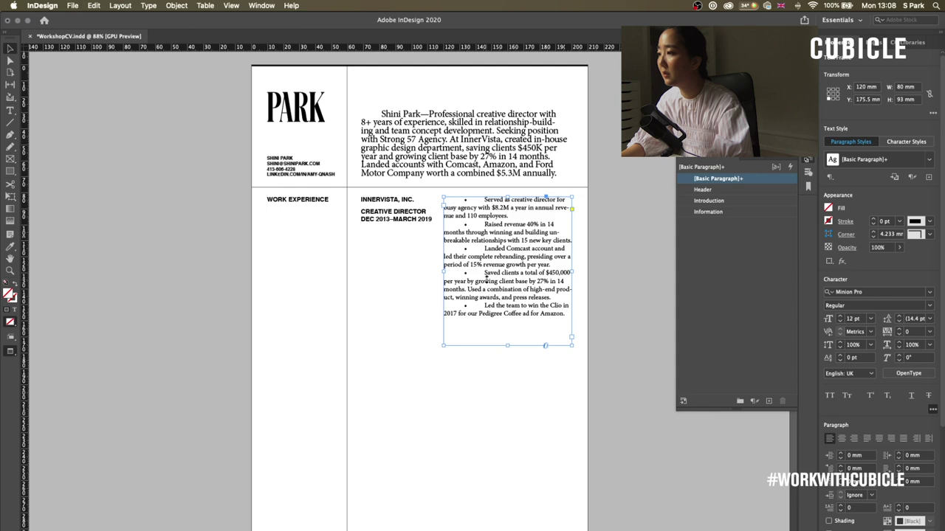
- Delete the bullets from the achievements text and create Paragraph Style 1 from it
{"action": "double_click", "coordinate": [486, 197]}
{"action": "left_click_drag", "start_coordinate": [483, 198], "coordinate": [443, 200]}
{"action": "key", "text": "BackSpace"}
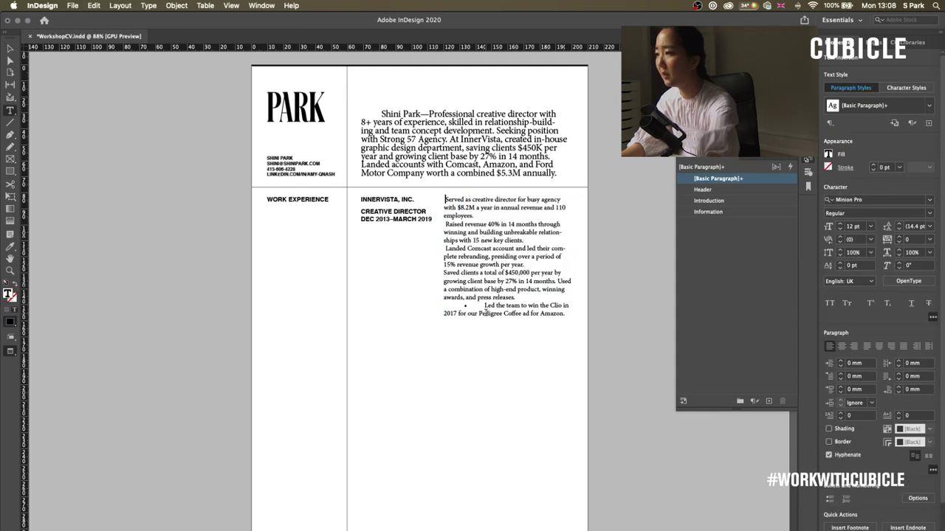
{"action": "left_click_drag", "start_coordinate": [485, 305], "coordinate": [444, 305]}
{"action": "key", "text": "BackSpace"}
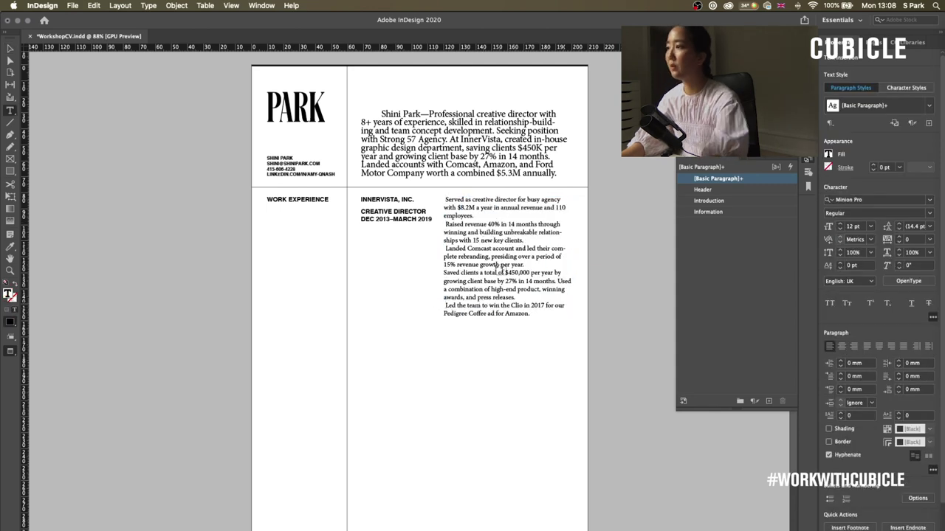
{"action": "key", "text": "super+a"}
{"action": "left_click", "coordinate": [768, 401]}
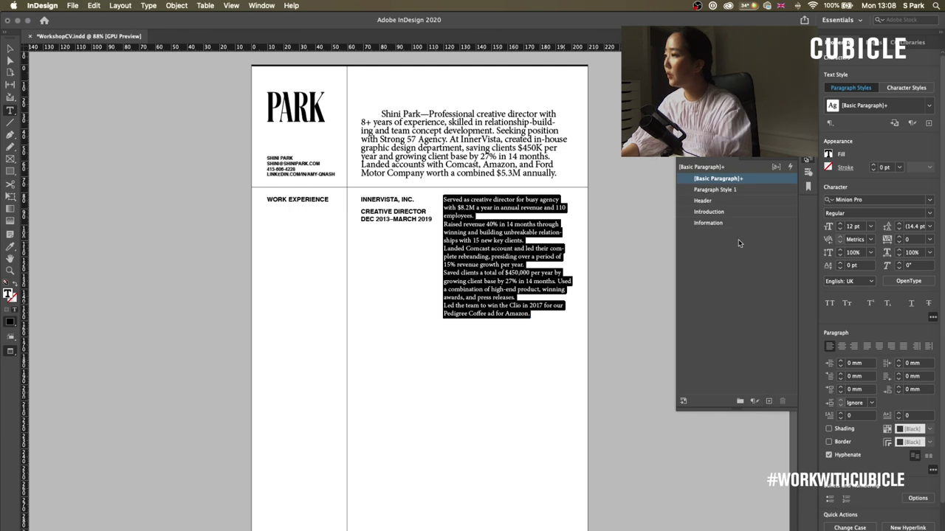
- Give Paragraph Style 1 3 mm space before each paragraph, with no space after
{"action": "double_click", "coordinate": [715, 190]}
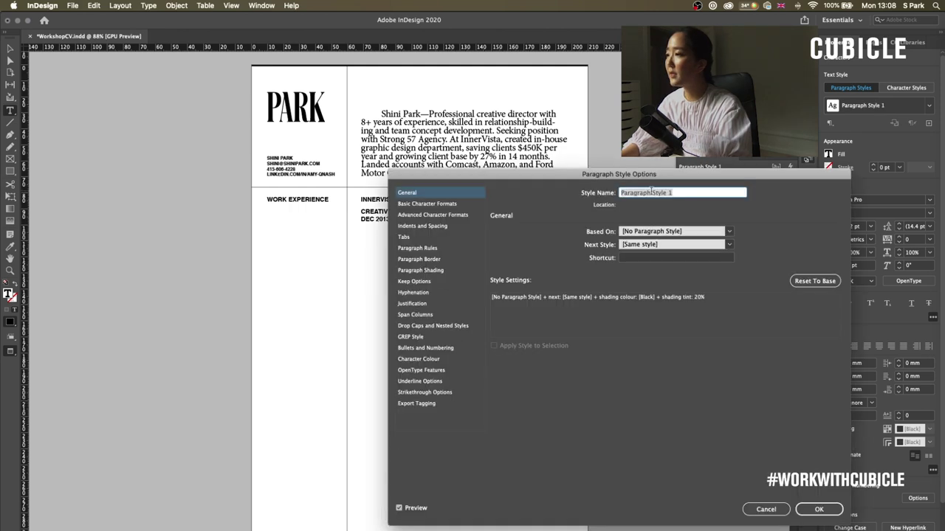
{"action": "left_click", "coordinate": [476, 204]}
{"action": "left_click_drag", "start_coordinate": [628, 174], "coordinate": [423, 300]}
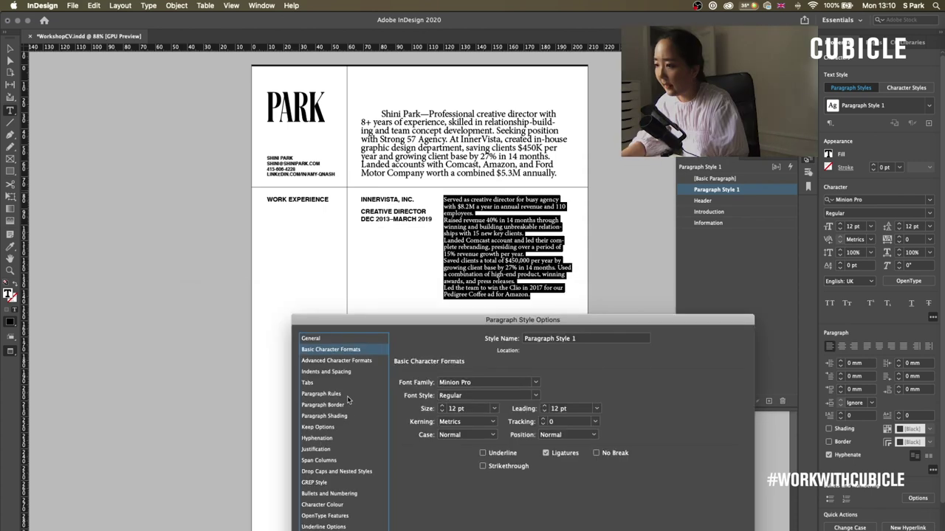
{"action": "left_click", "coordinate": [350, 374]}
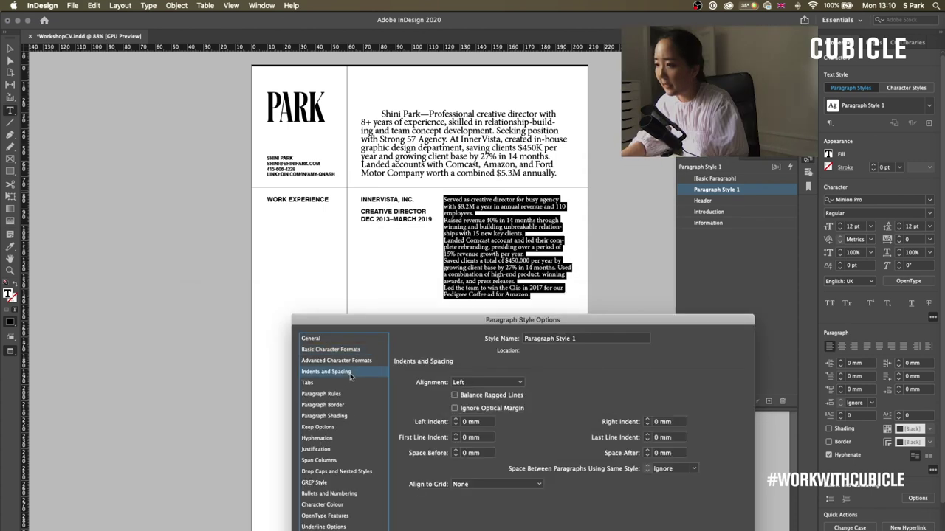
{"action": "left_click", "coordinate": [456, 450]}
{"action": "left_click", "coordinate": [457, 450]}
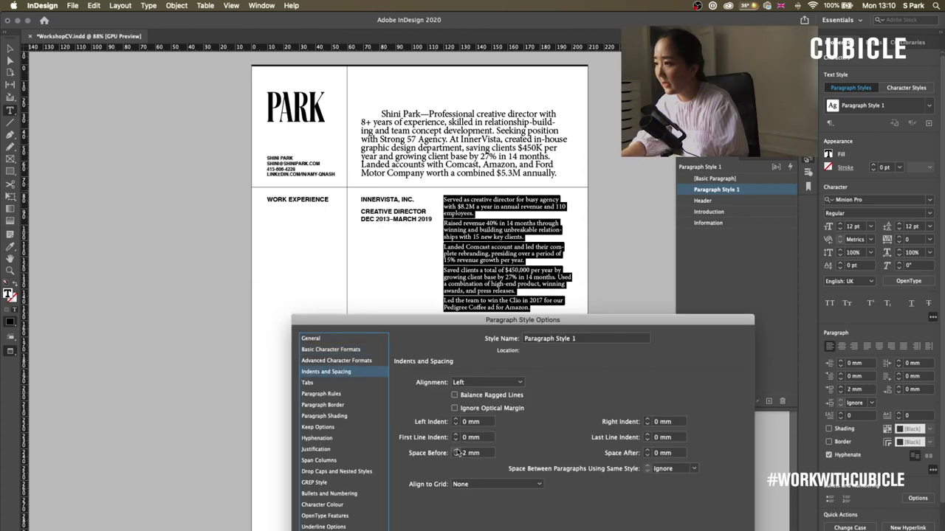
{"action": "left_click", "coordinate": [456, 450]}
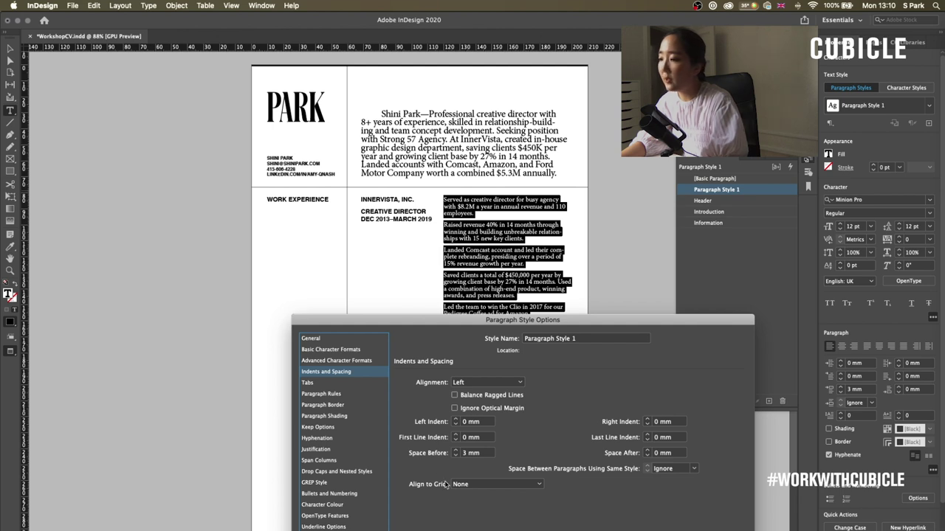
{"action": "left_click", "coordinate": [648, 451]}
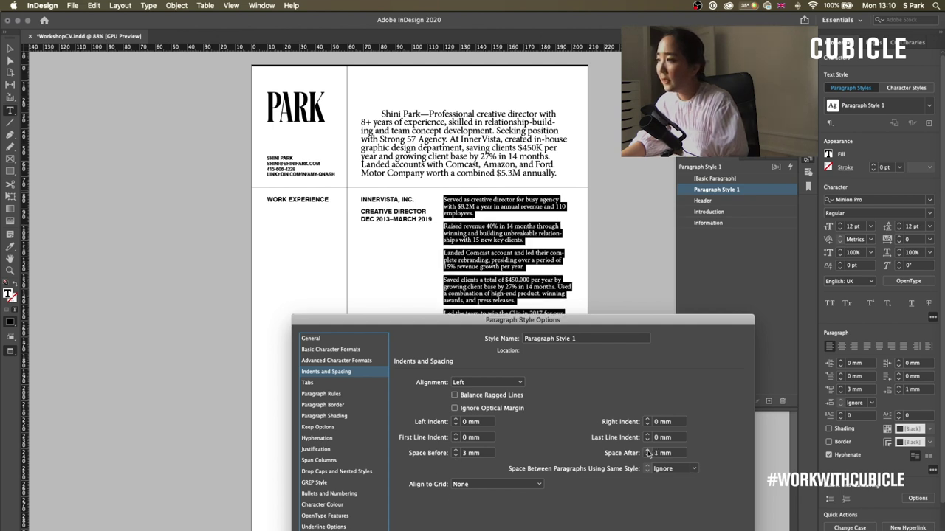
{"action": "left_click", "coordinate": [647, 456]}
{"action": "left_click_drag", "start_coordinate": [499, 323], "coordinate": [414, 328]}
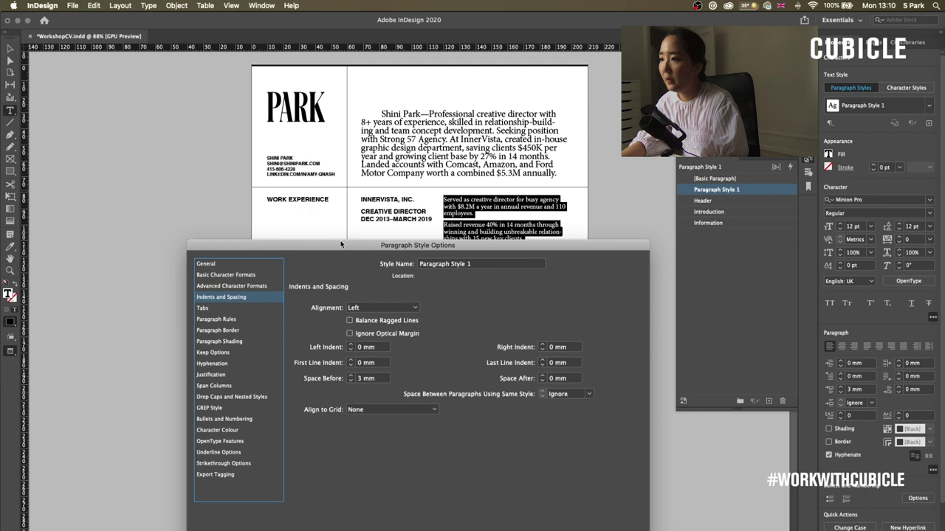
{"action": "left_click_drag", "start_coordinate": [341, 244], "coordinate": [361, 272]}
- Tighten Paragraph Style 1's tracking, close its settings, and select the job description text
{"action": "left_click", "coordinate": [277, 303]}
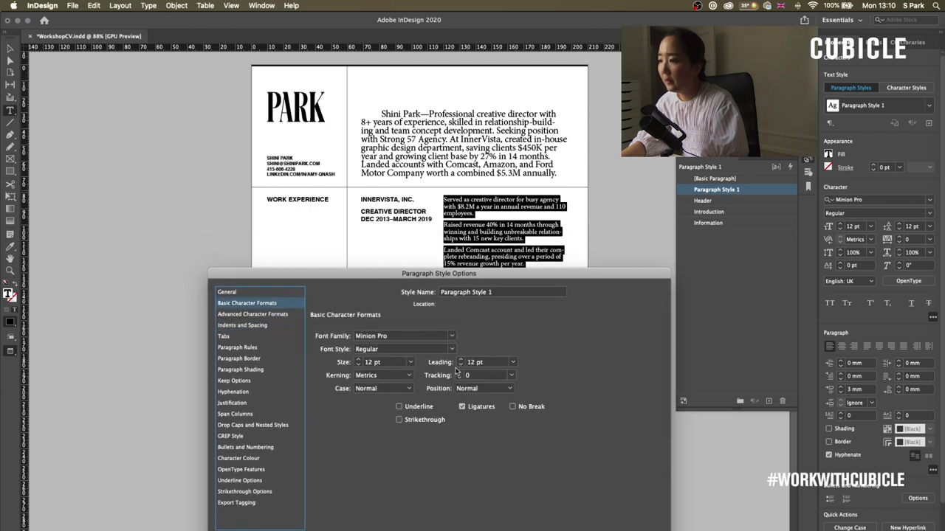
{"action": "left_click", "coordinate": [511, 375]}
{"action": "left_click", "coordinate": [491, 414]}
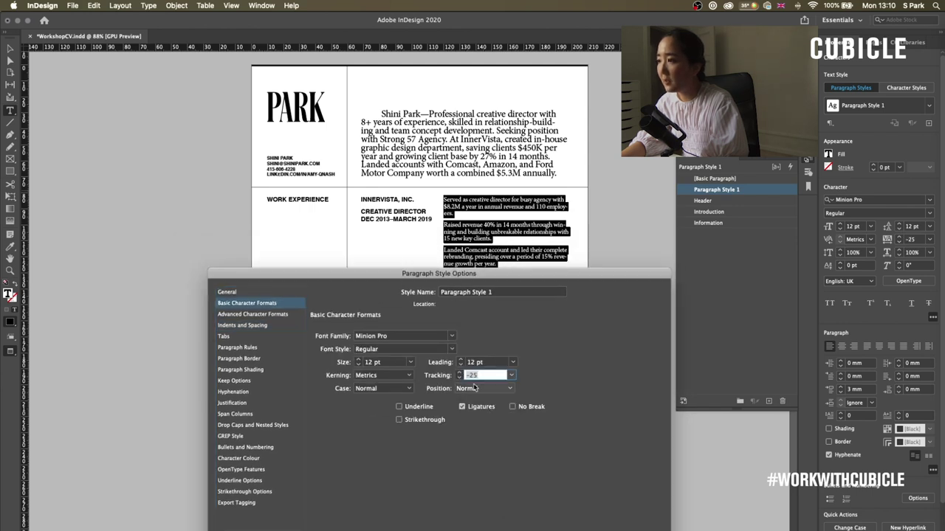
{"action": "key", "text": "Escape"}
{"action": "left_click", "coordinate": [445, 209]}
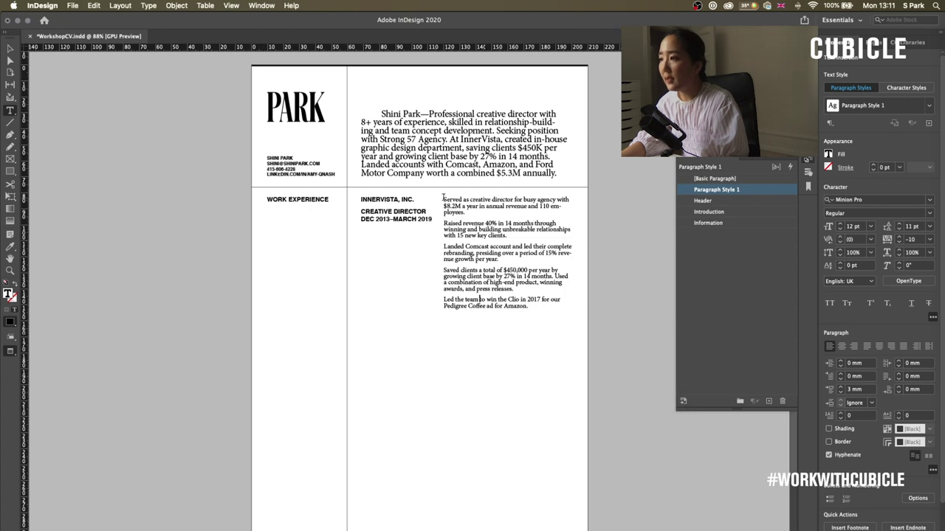
{"action": "left_click_drag", "start_coordinate": [443, 197], "coordinate": [588, 292]}
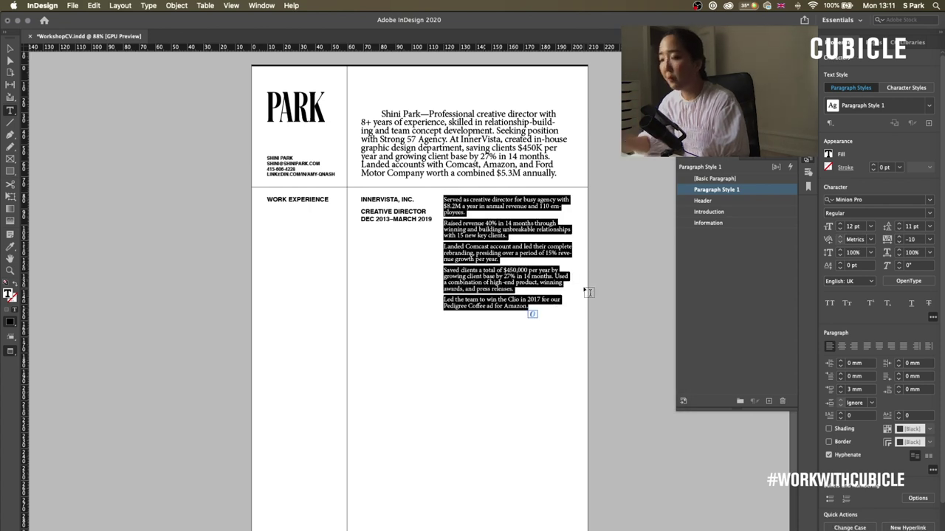
- Select all the job description text inside its frame
{"action": "key", "text": "Escape"}
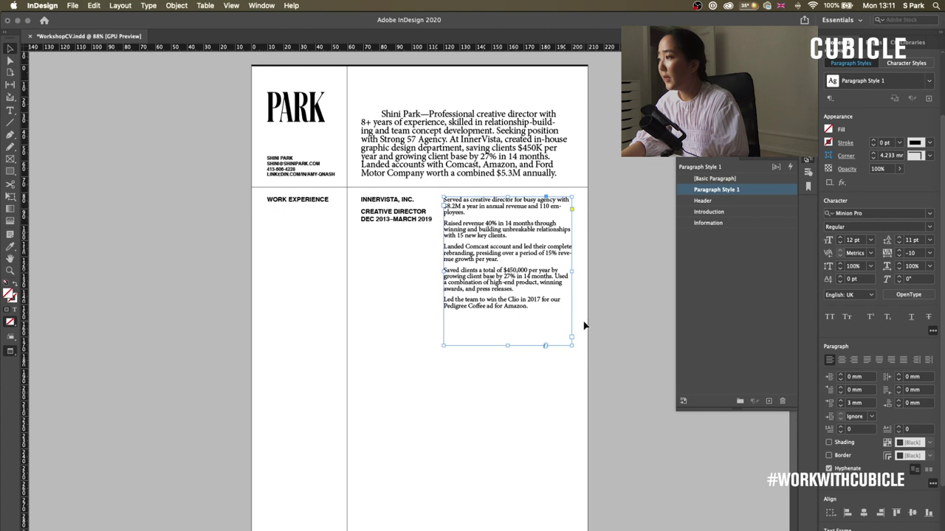
{"action": "double_click", "coordinate": [517, 282]}
{"action": "key", "text": "ctrl+a"}
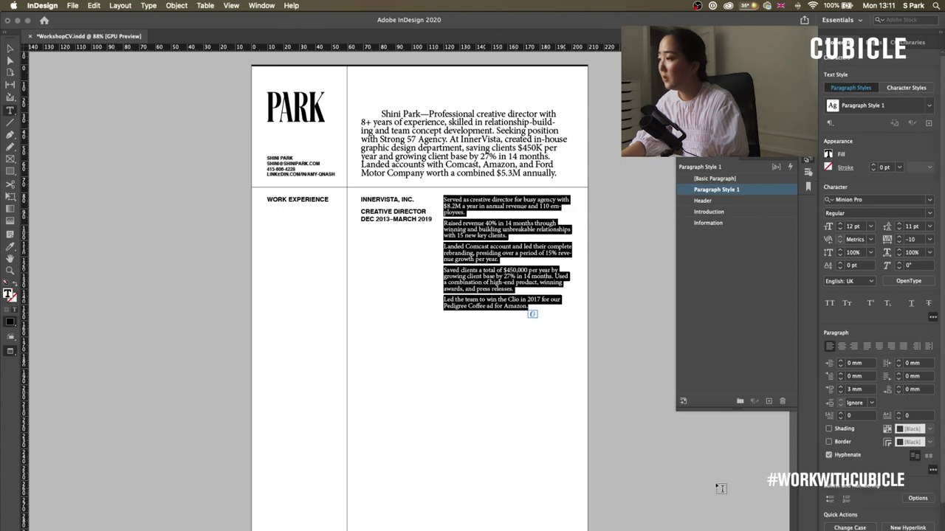
{"action": "left_click", "coordinate": [530, 306]}
{"action": "key", "text": "ctrl+a"}
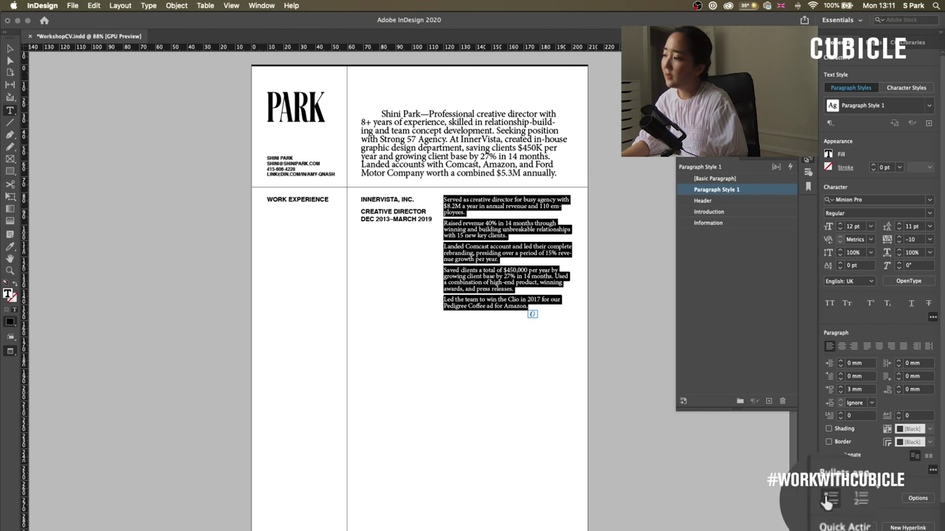
{"action": "key", "text": "Escape"}
{"action": "left_click", "coordinate": [458, 141]}
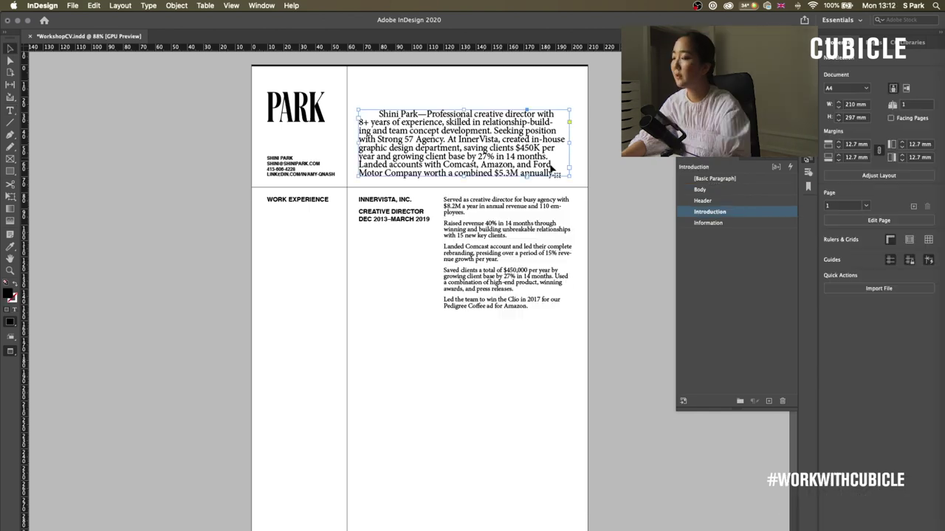
- Widen the job description frame to 83 mm, then select the introduction paragraph frame
{"action": "left_click", "coordinate": [572, 252]}
{"action": "left_click_drag", "start_coordinate": [572, 252], "coordinate": [579, 251]}
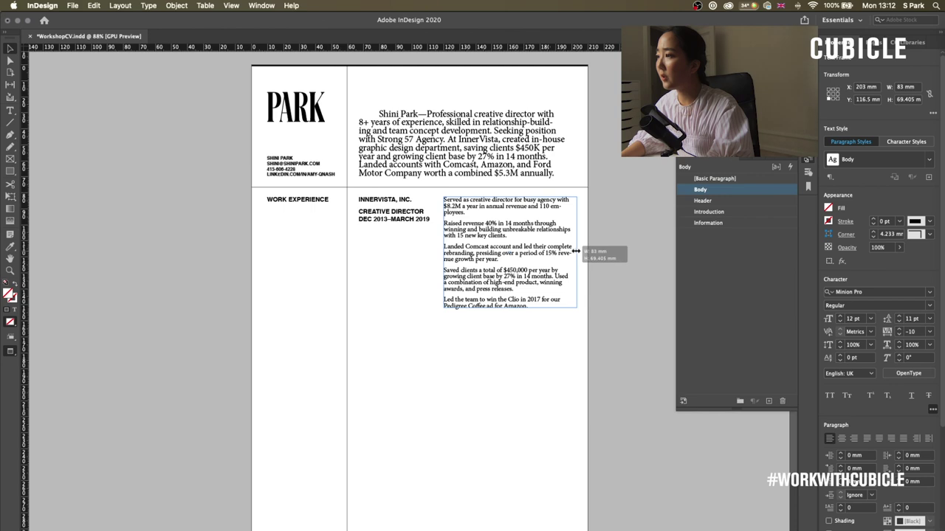
{"action": "left_click", "coordinate": [561, 319]}
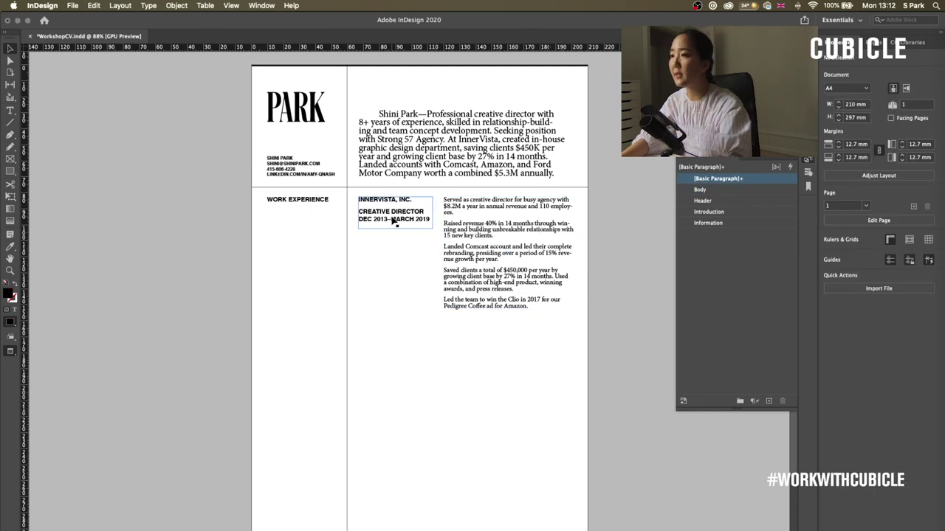
{"action": "left_click", "coordinate": [400, 160]}
{"action": "left_click", "coordinate": [584, 204]}
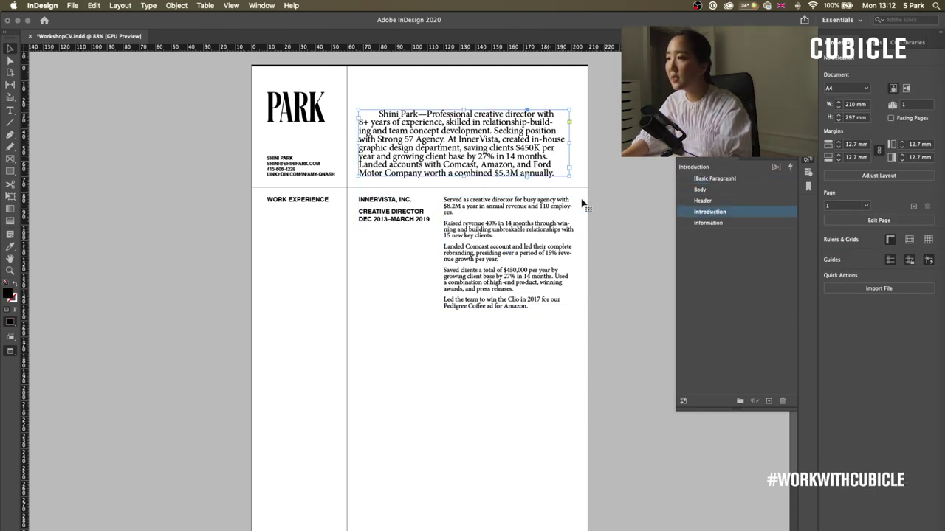
{"action": "left_click", "coordinate": [420, 148]}
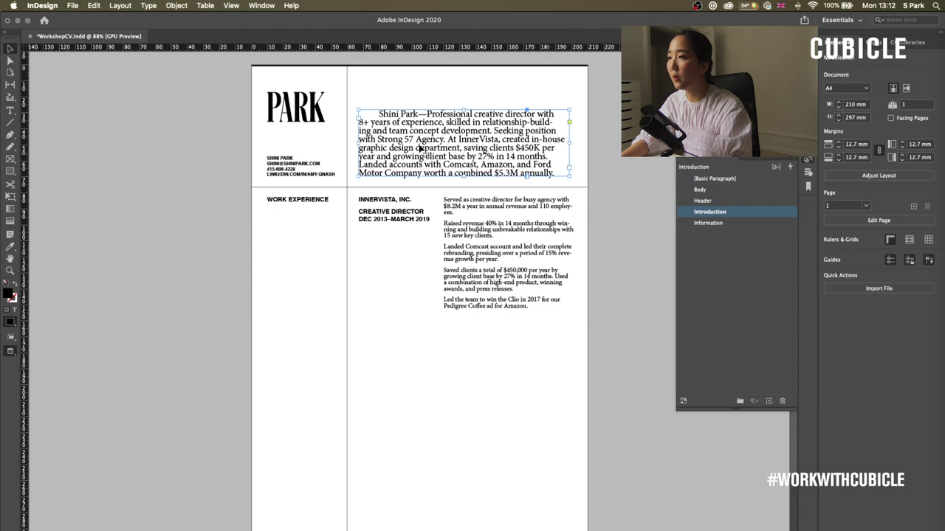
- Set the Introduction paragraph style size to 16 pt
{"action": "double_click", "coordinate": [751, 212]}
{"action": "left_click", "coordinate": [282, 304]}
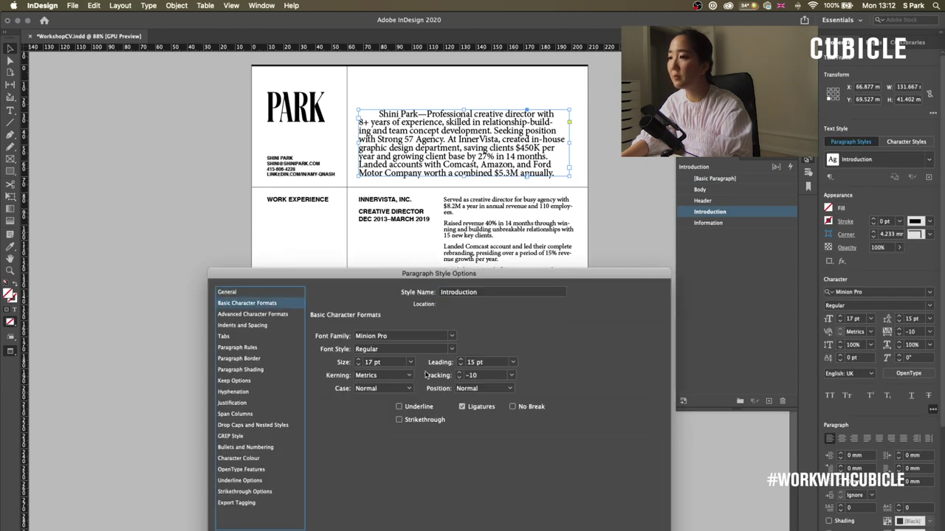
{"action": "left_click", "coordinate": [359, 366]}
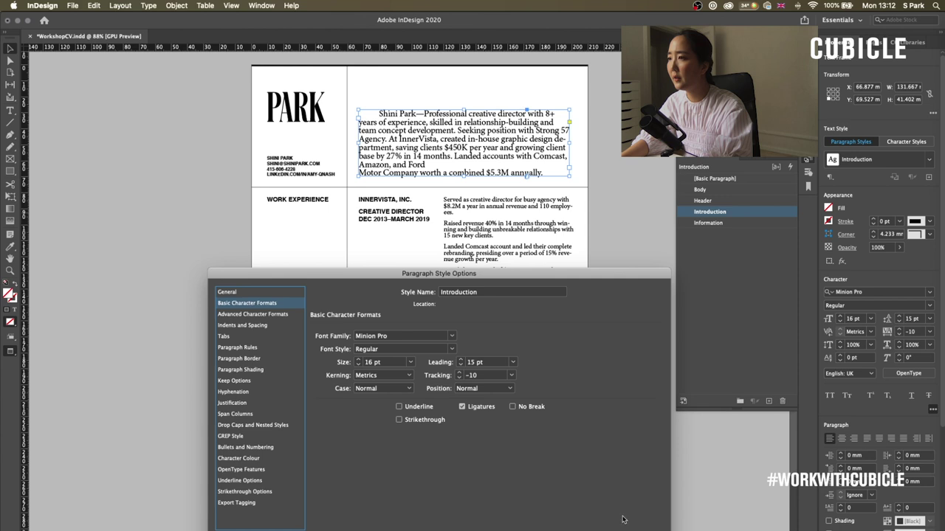
{"action": "key", "text": "Return"}
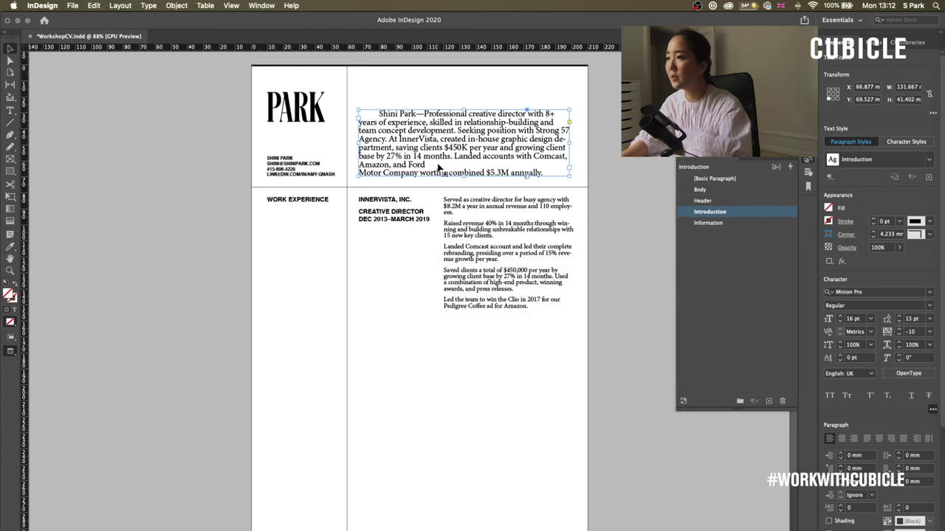
- Delete the forced line break after 'Ford' in the introduction paragraph
{"action": "double_click", "coordinate": [439, 164]}
{"action": "key", "text": "Delete"}
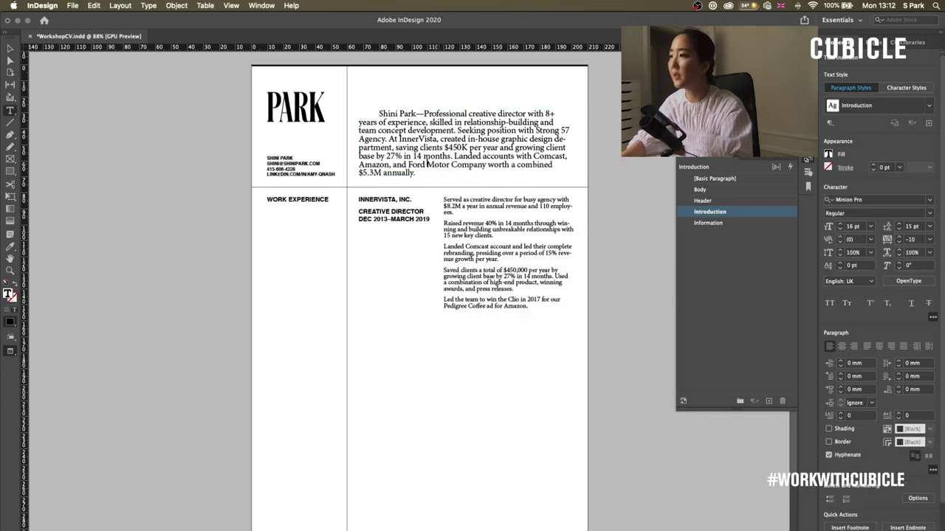
{"action": "key", "text": "super+Tab"}
- Duplicate the InnerVista heading and description frames lower down the page
{"action": "left_click_drag", "start_coordinate": [568, 360], "coordinate": [492, 344]}
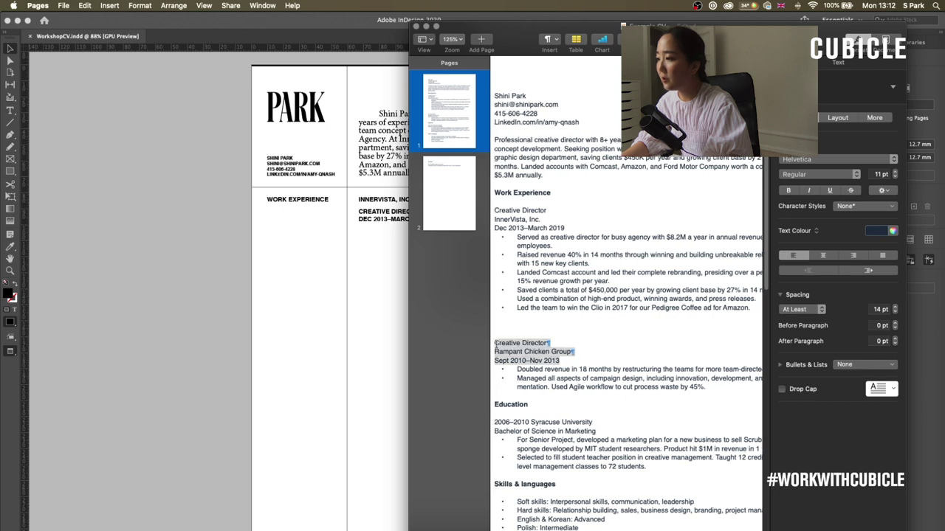
{"action": "left_click", "coordinate": [387, 278]}
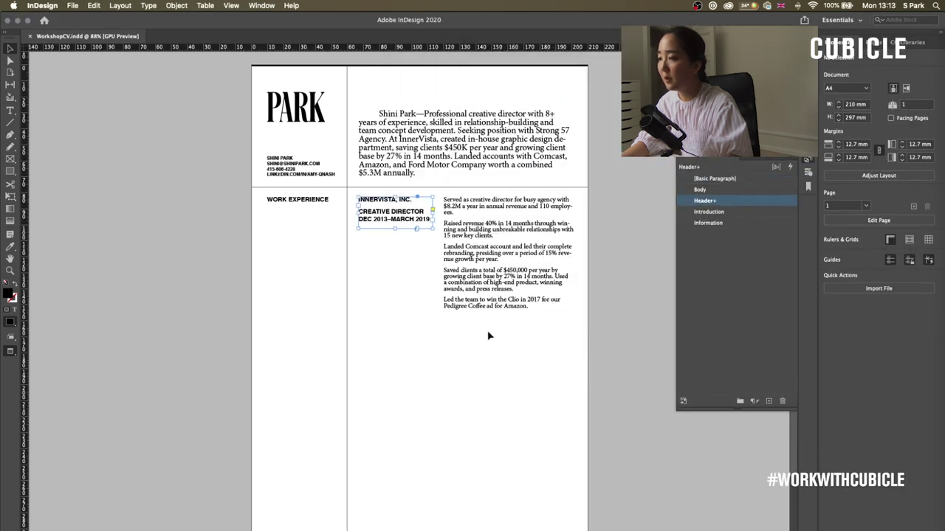
{"action": "left_click_drag", "start_coordinate": [489, 334], "coordinate": [411, 244]}
{"action": "left_click_drag", "start_coordinate": [421, 211], "coordinate": [433, 341]}
{"action": "left_click", "coordinate": [601, 339]}
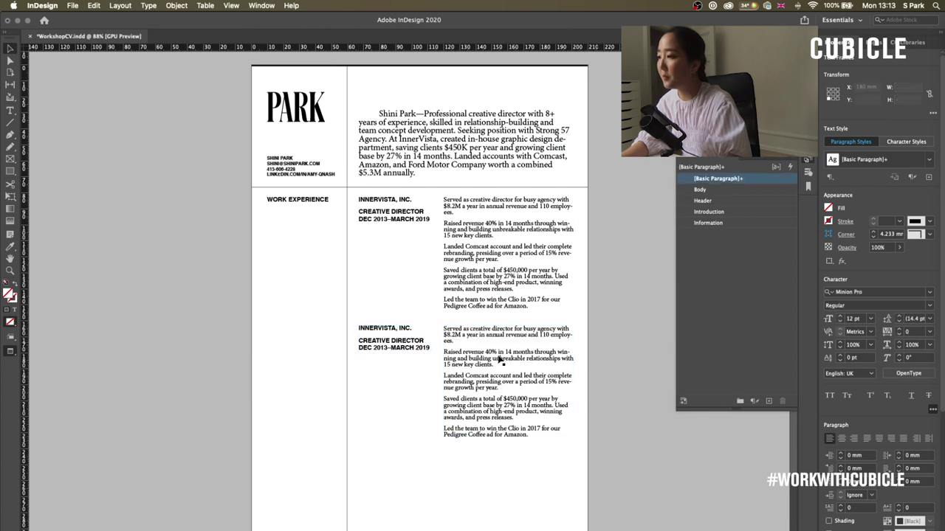
- Replace the duplicated heading with the Rampant Chicken Group heading copied from the Pages résumé
{"action": "key", "text": "super+Tab"}
{"action": "left_click", "coordinate": [598, 369]}
{"action": "left_click_drag", "start_coordinate": [589, 360], "coordinate": [497, 344]}
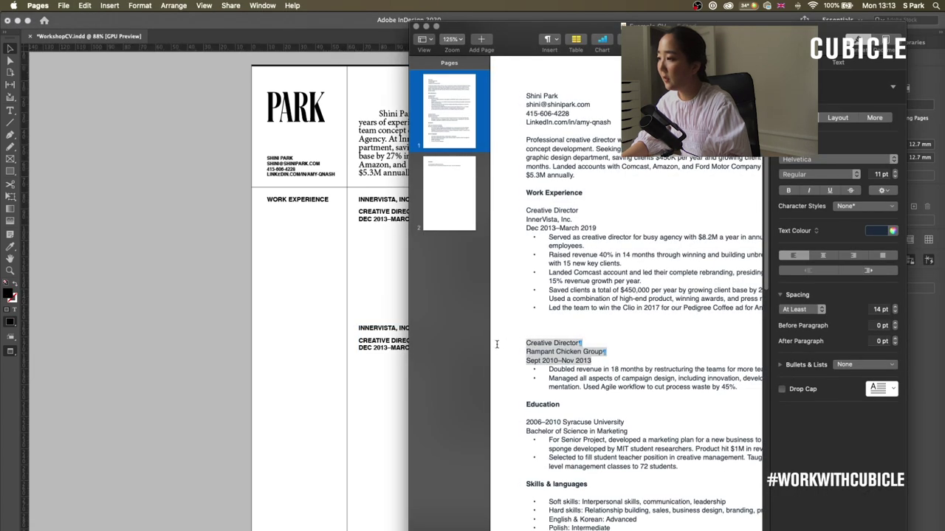
{"action": "key", "text": "super+c"}
{"action": "key", "text": "super+Tab"}
{"action": "double_click", "coordinate": [417, 347]}
{"action": "key", "text": "super+a"}
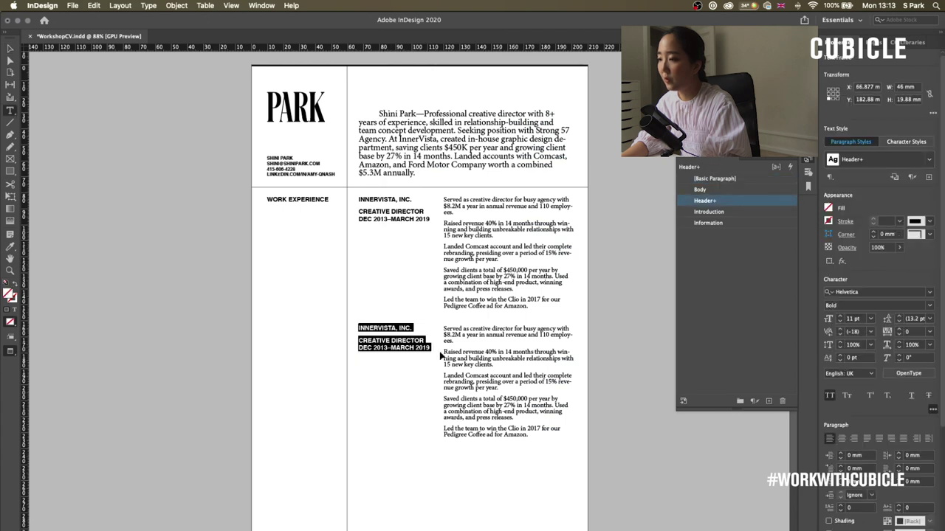
{"action": "key", "text": "super+v"}
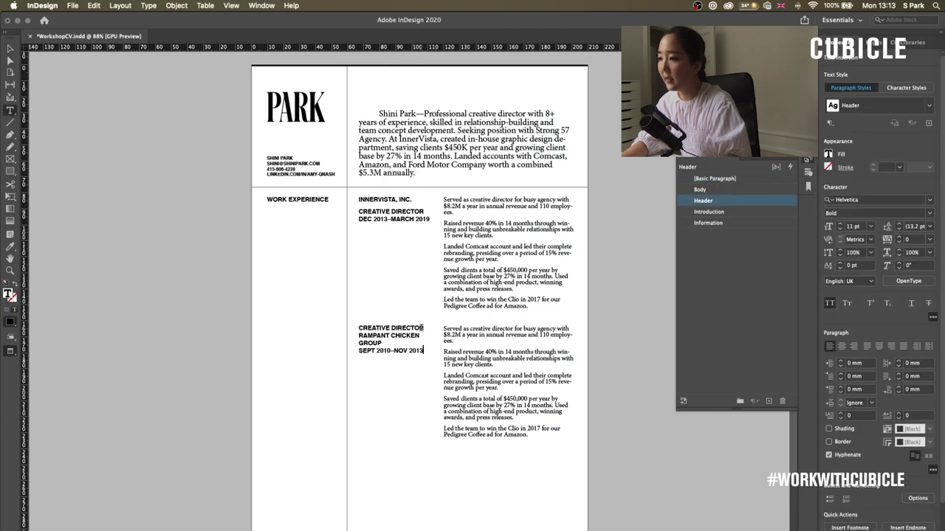
- Move CREATIVE DIRECTOR above SEPT 2010–NOV 2013 and add space above it
{"action": "left_click_drag", "start_coordinate": [423, 327], "coordinate": [339, 324]}
{"action": "key", "text": "Delete"}
{"action": "key", "text": "Delete"}
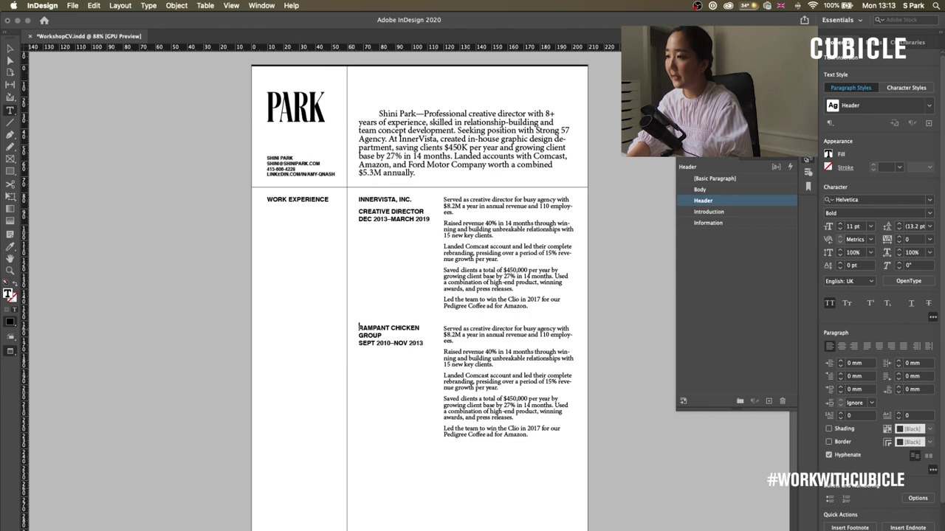
{"action": "left_click", "coordinate": [359, 343]}
{"action": "key", "text": "Return"}
{"action": "key", "text": "ctrl+v"}
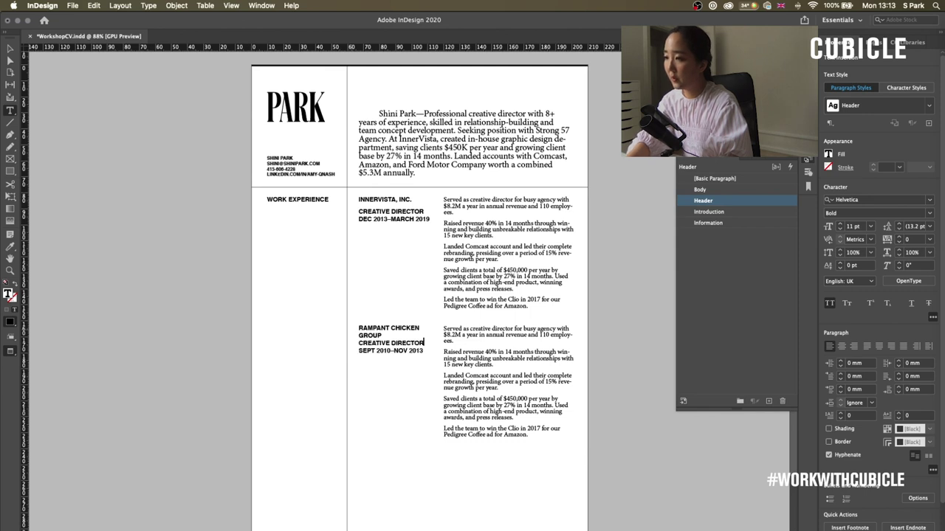
{"action": "left_click", "coordinate": [841, 386]}
{"action": "left_click", "coordinate": [840, 386]}
{"action": "left_click", "coordinate": [840, 387]}
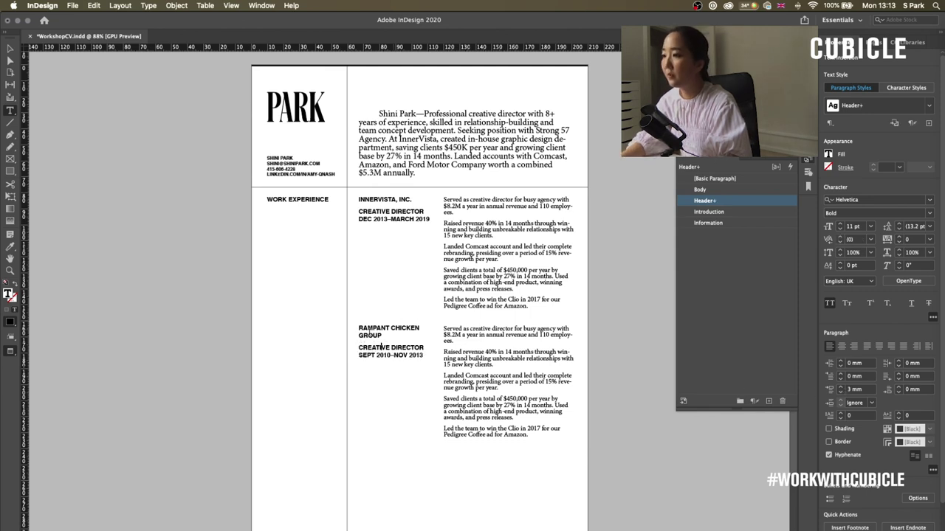
- Paste the Rampant Chicken achievement paragraphs into the duplicated description frame
{"action": "left_click", "coordinate": [502, 347]}
{"action": "key", "text": "ctrl+a"}
{"action": "key", "text": "ctrl+v"}
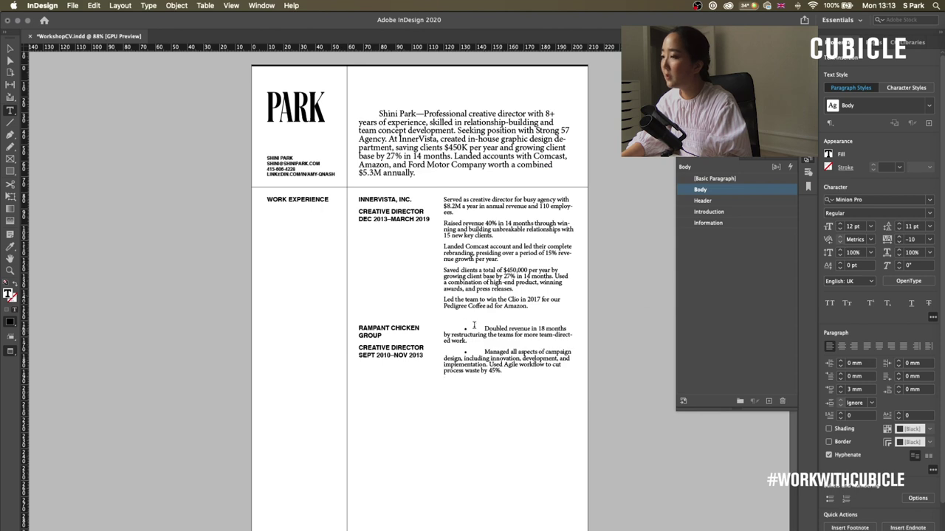
{"action": "left_click_drag", "start_coordinate": [485, 327], "coordinate": [568, 329]}
{"action": "key", "text": "BackSpace"}
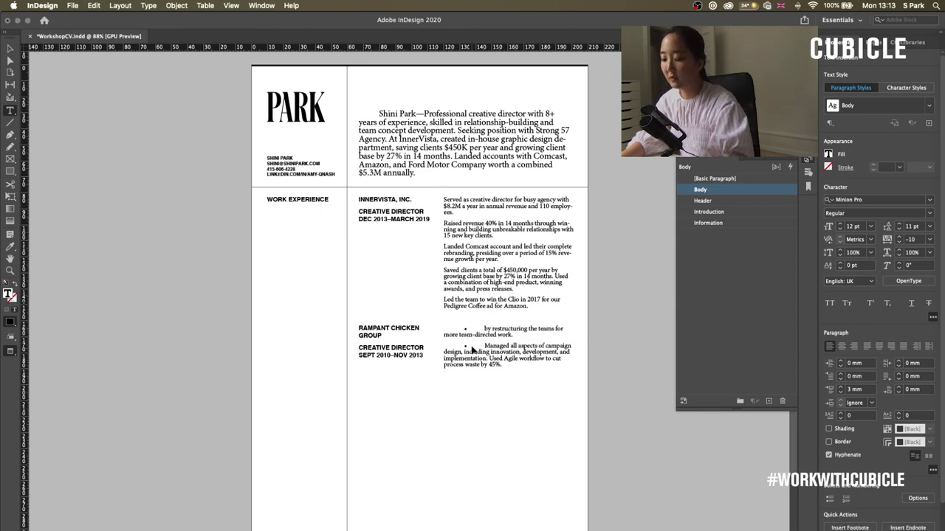
{"action": "key", "text": "ctrl+z"}
{"action": "key", "text": "ctrl+z"}
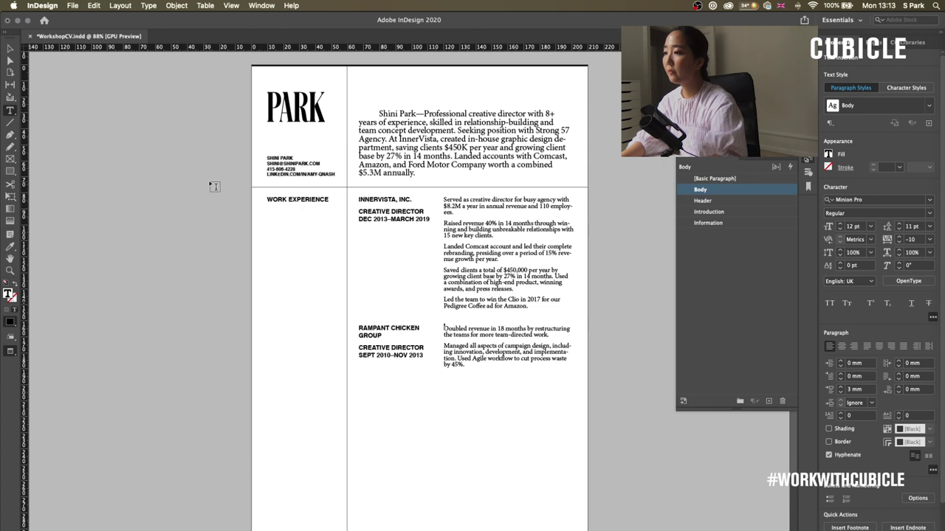
{"action": "key", "text": "Escape"}
{"action": "left_click", "coordinate": [407, 221]}
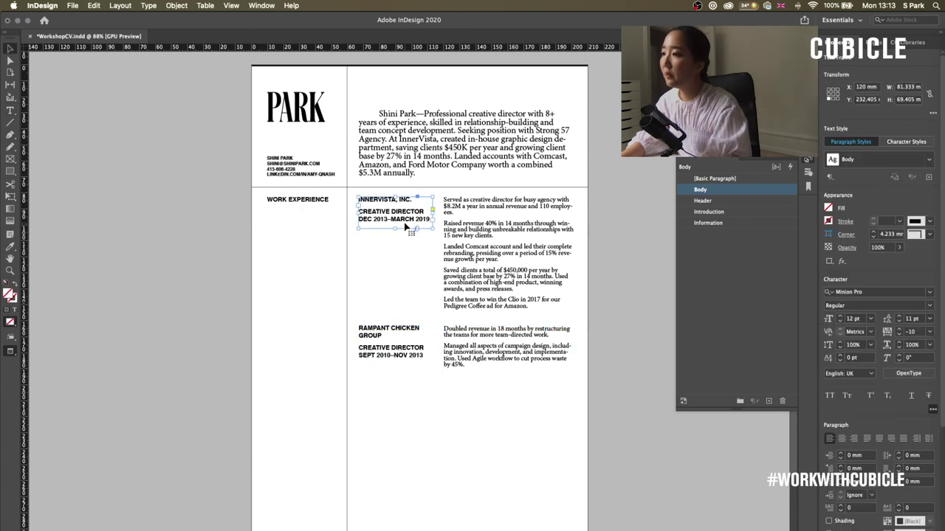
- Create a 'Title & Date' paragraph style from the Creative Director title and date lines and apply it
{"action": "double_click", "coordinate": [389, 214]}
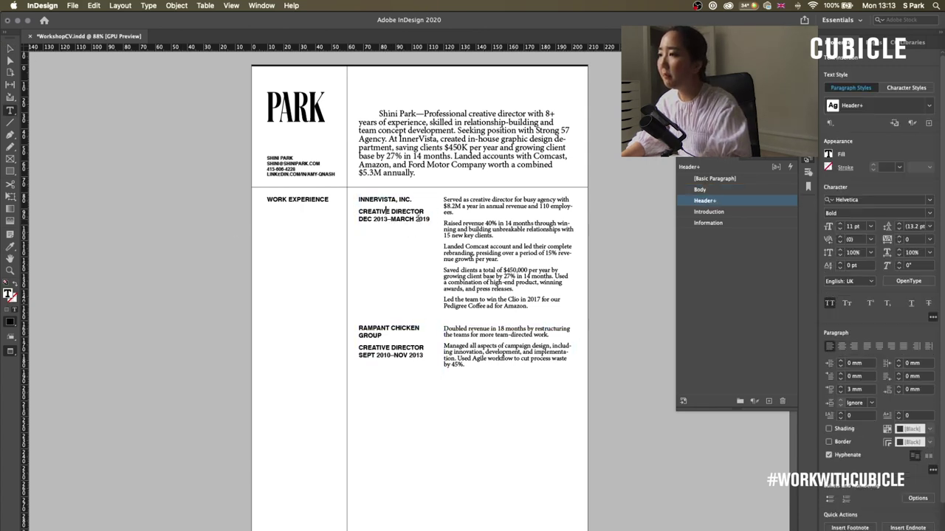
{"action": "left_click_drag", "start_coordinate": [432, 220], "coordinate": [348, 209]}
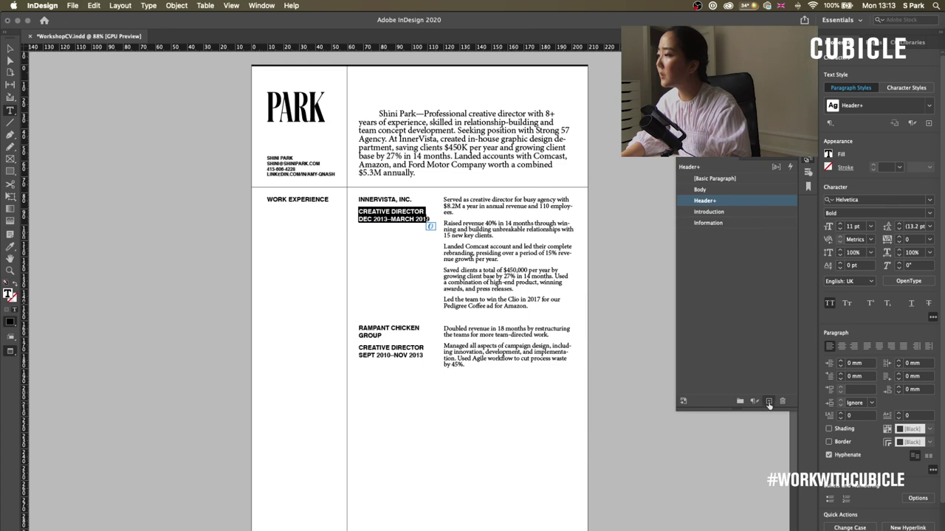
{"action": "left_click", "coordinate": [768, 401]}
{"action": "double_click", "coordinate": [722, 213]}
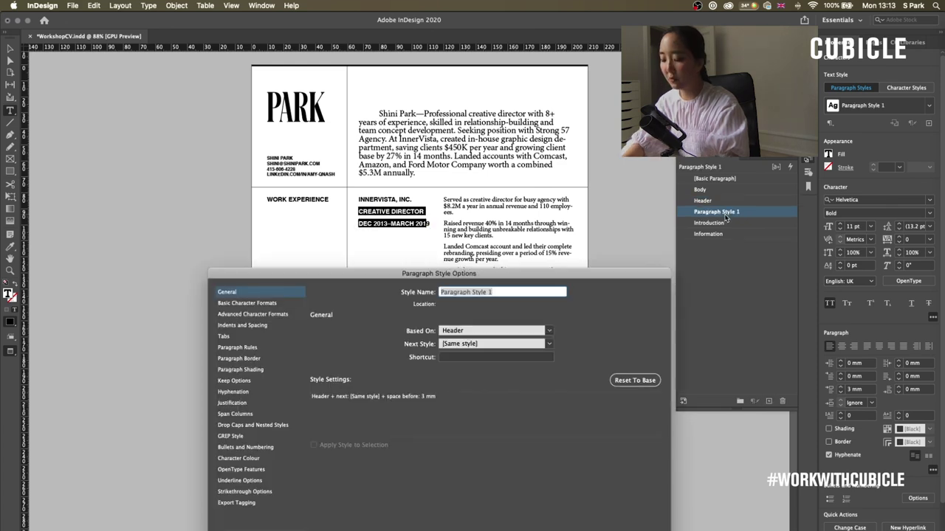
{"action": "type", "text": "Title & Date"}
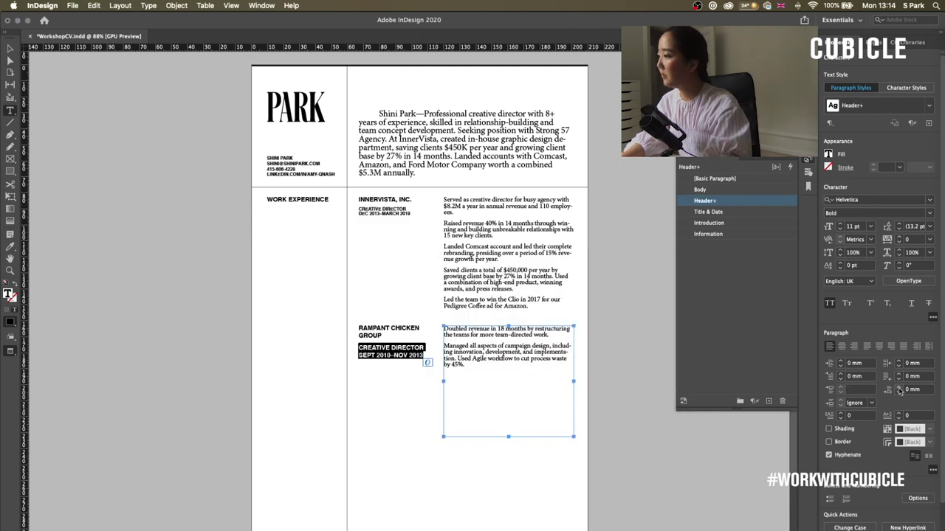
{"action": "left_click", "coordinate": [718, 212]}
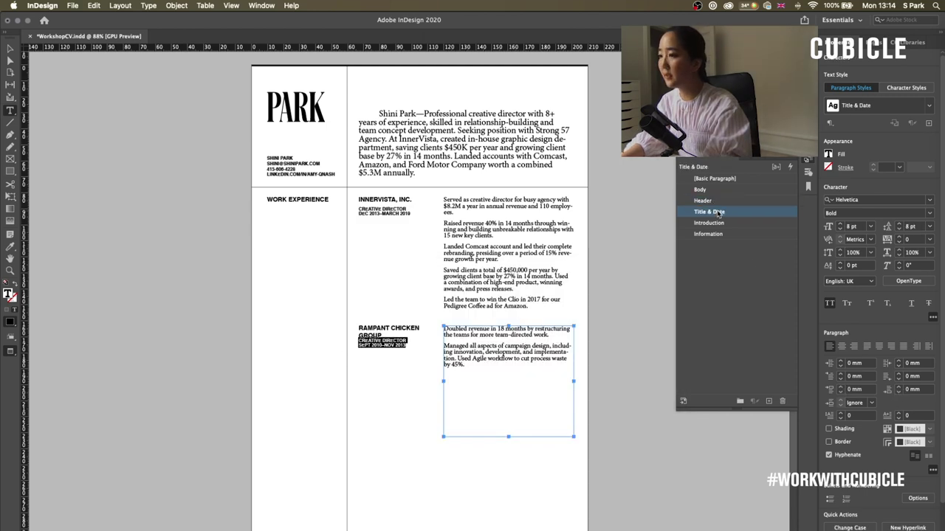
- Give the RAMPANT CHICKEN GROUP heading the Header style with more space after
{"action": "left_click_drag", "start_coordinate": [382, 336], "coordinate": [358, 328]}
{"action": "left_click", "coordinate": [702, 201]}
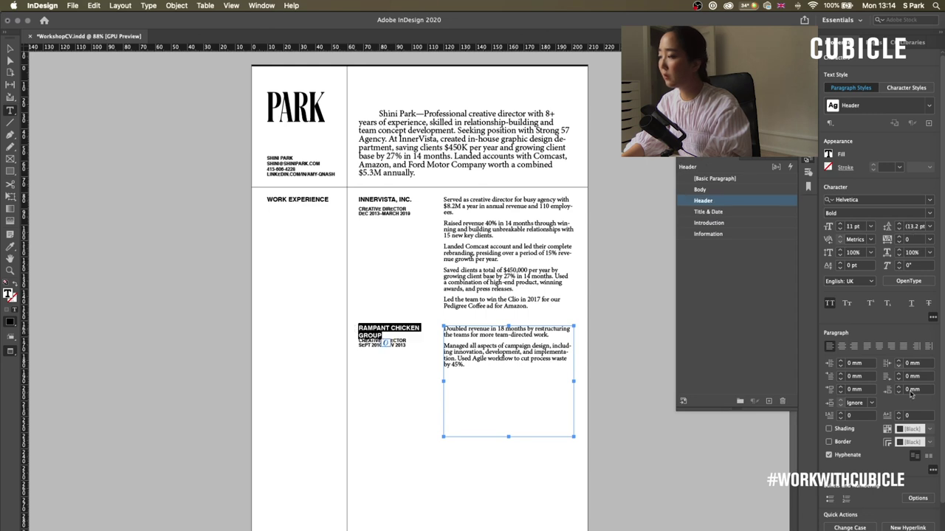
{"action": "left_click", "coordinate": [899, 388]}
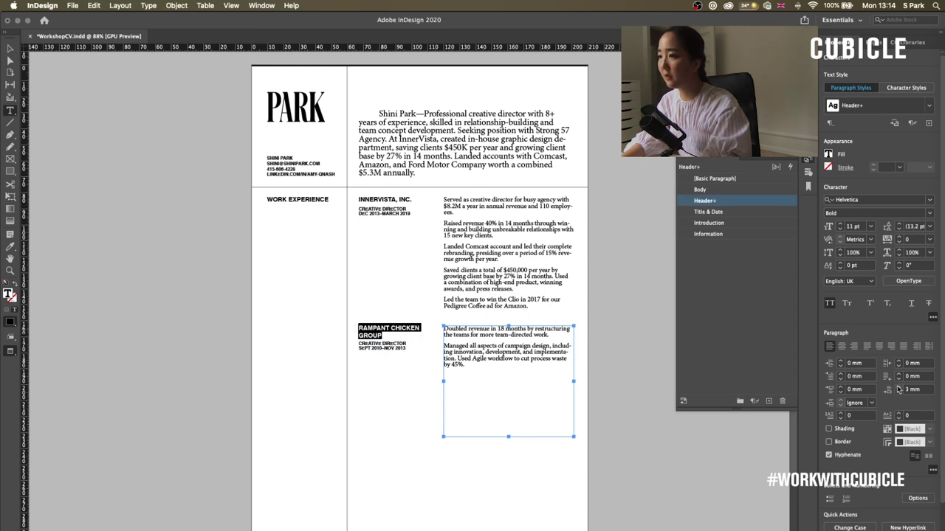
- Paste a duplicate of the horizontal divider line
{"action": "left_click", "coordinate": [403, 357]}
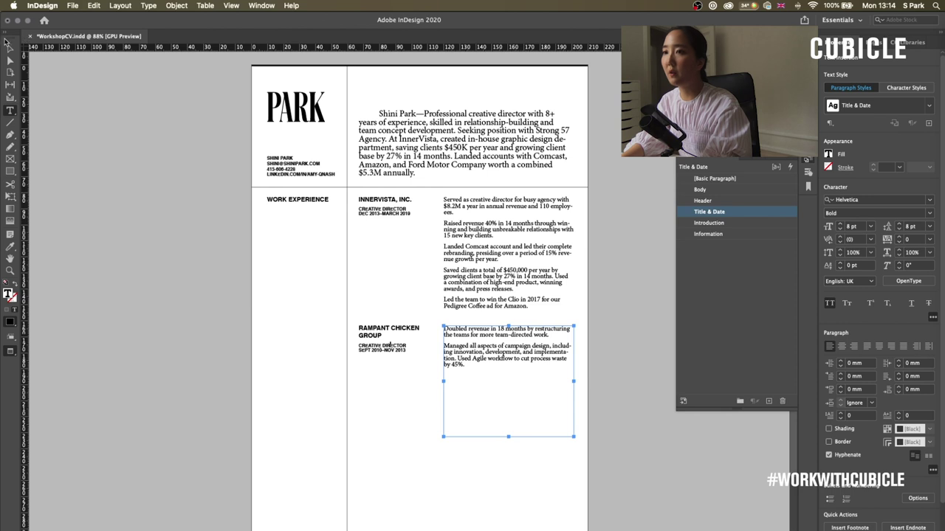
{"action": "key", "text": "Escape"}
{"action": "left_click", "coordinate": [546, 438]}
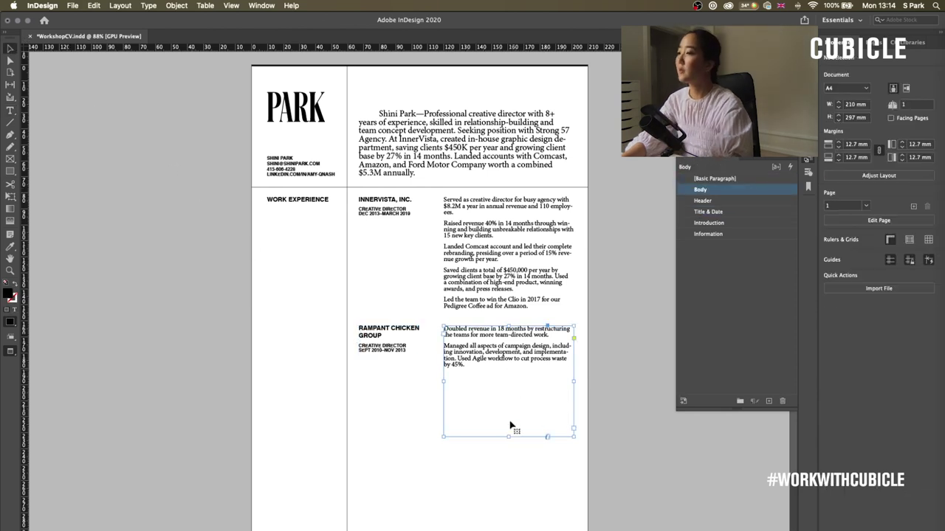
{"action": "key", "text": "super+v"}
- Move the divider copy down and copy the heading frame into a new row below it
{"action": "left_click_drag", "start_coordinate": [508, 439], "coordinate": [572, 379]}
{"action": "left_click", "coordinate": [575, 392]}
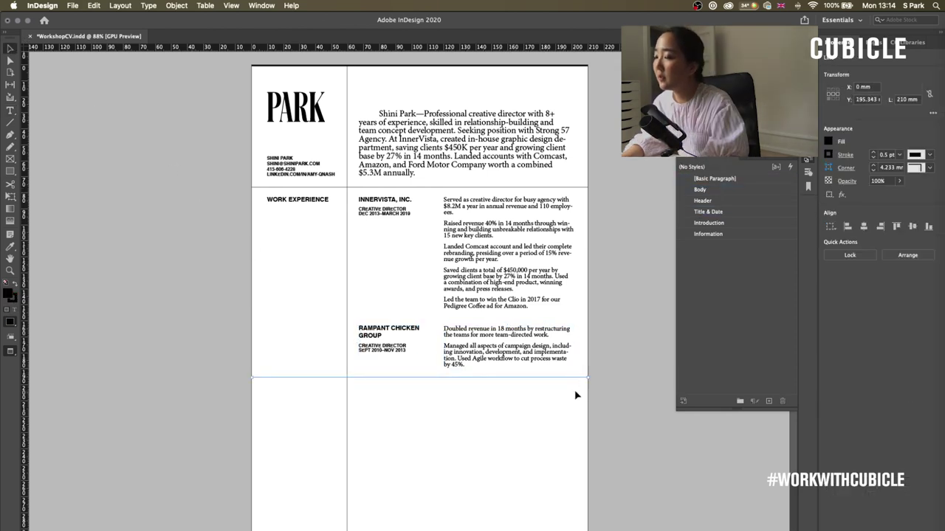
{"action": "left_click", "coordinate": [311, 200]}
{"action": "left_click_drag", "start_coordinate": [311, 199], "coordinate": [321, 394]}
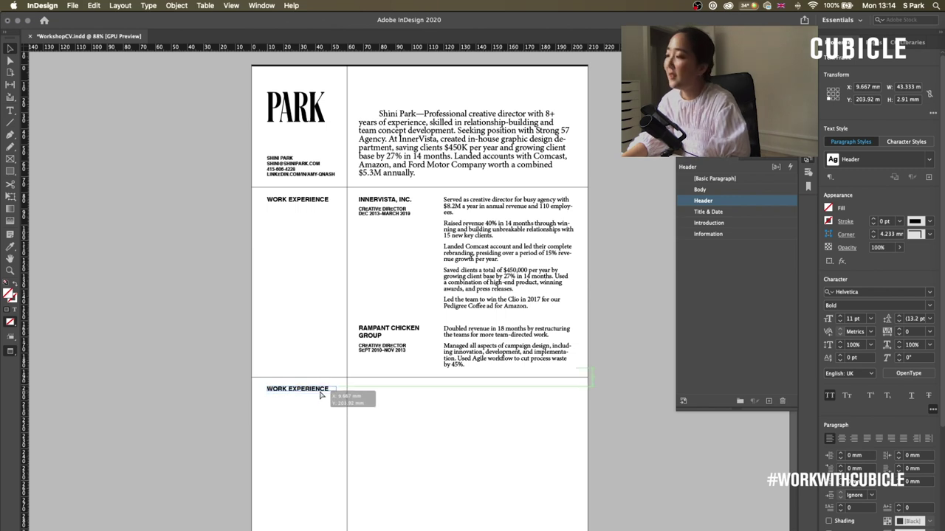
{"action": "left_click_drag", "start_coordinate": [321, 396], "coordinate": [321, 396]}
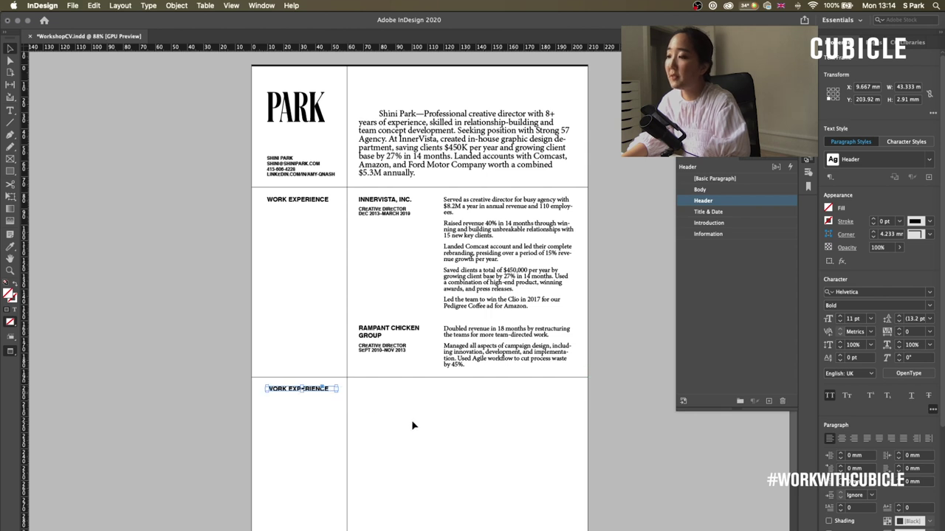
{"action": "left_click", "coordinate": [411, 425]}
- Enter the Education dates 2006–2010 and style the degree and year lines with Title & Date
{"action": "left_click", "coordinate": [322, 392]}
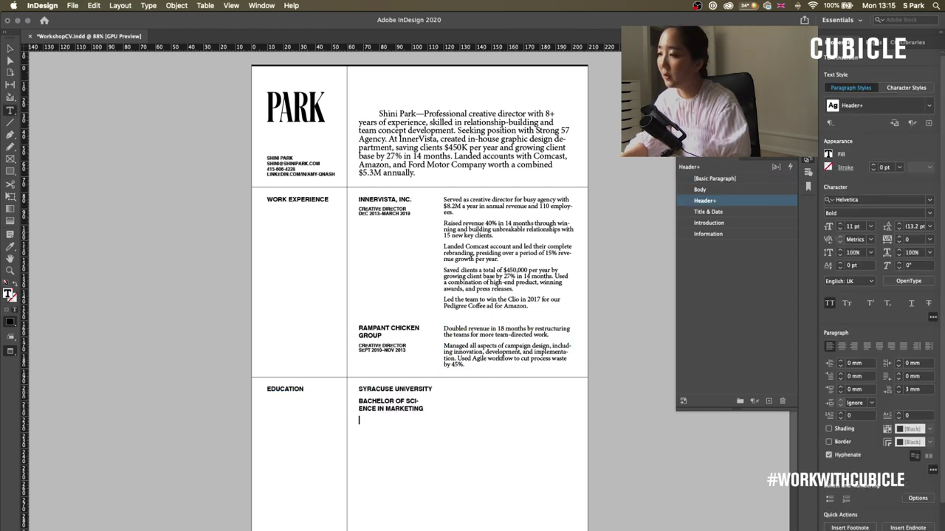
{"action": "type", "text": "2006–2010"}
{"action": "left_click_drag", "start_coordinate": [396, 423], "coordinate": [352, 399]}
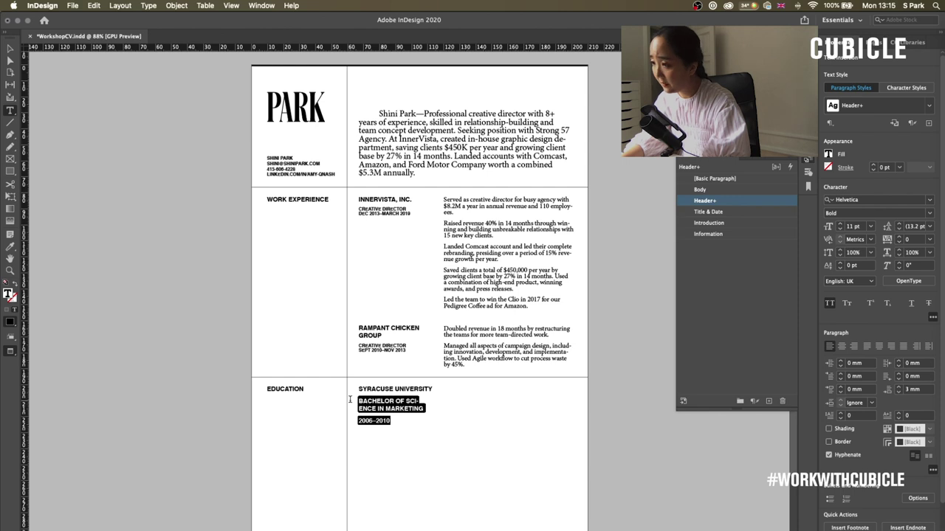
{"action": "left_click", "coordinate": [697, 212]}
{"action": "left_click", "coordinate": [389, 391]}
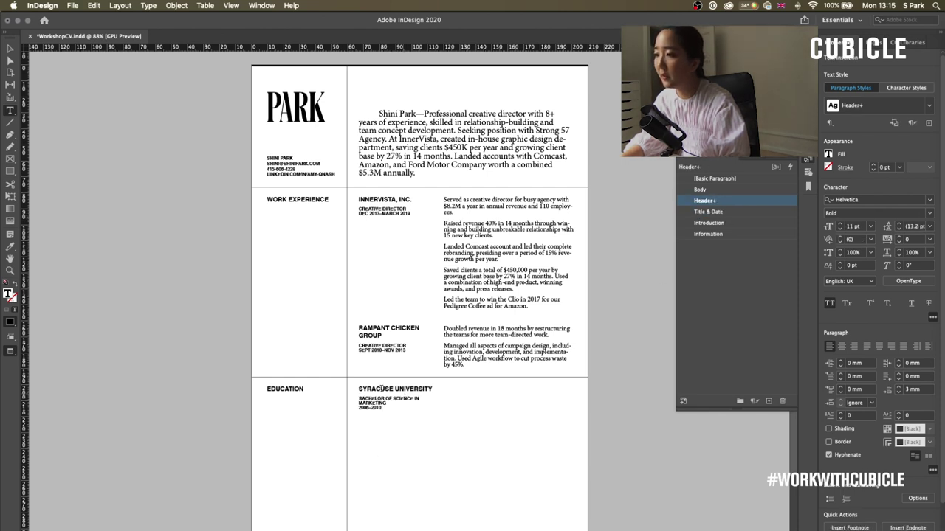
{"action": "key", "text": "Escape"}
- Duplicate the description frame into Education, remove its first bullet, and run Preflight
{"action": "left_click", "coordinate": [508, 362]}
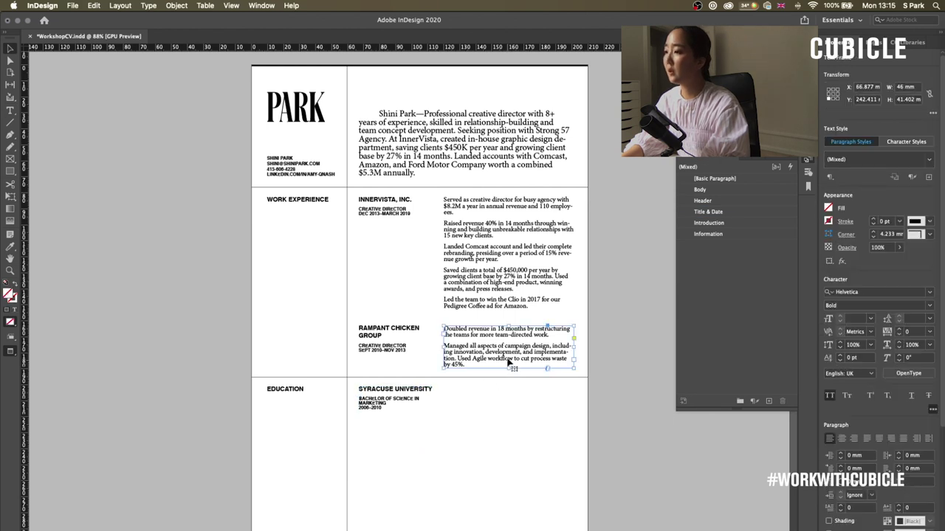
{"action": "key", "text": "super+v"}
{"action": "double_click", "coordinate": [504, 415]}
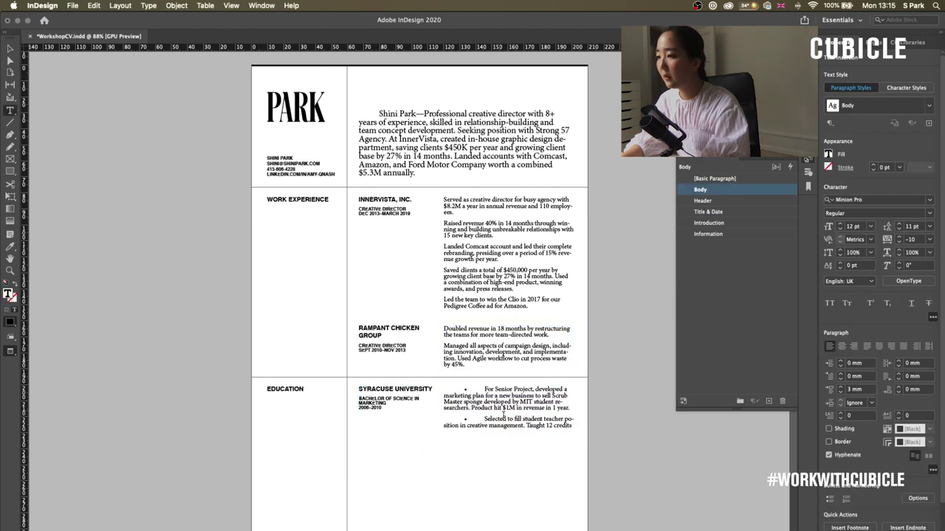
{"action": "left_click_drag", "start_coordinate": [487, 389], "coordinate": [442, 390]}
{"action": "key", "text": "BackSpace"}
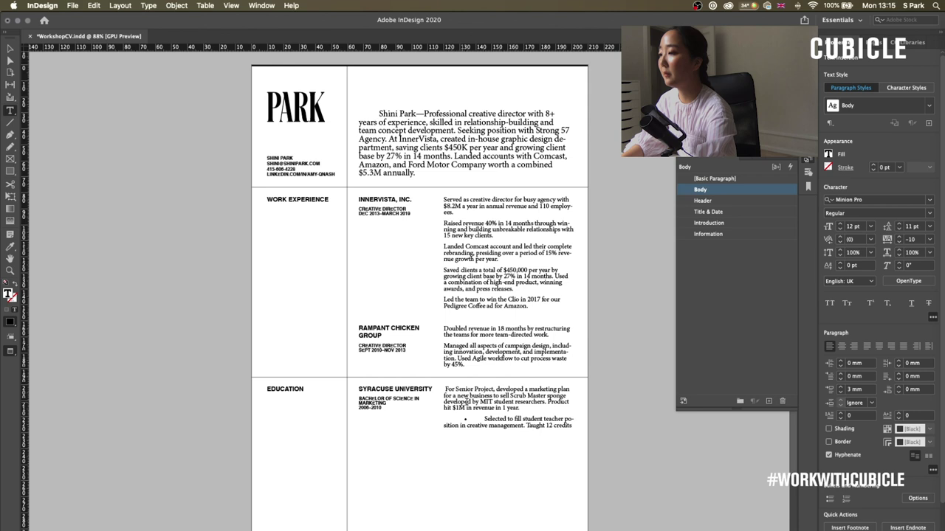
{"action": "key", "text": "Escape"}
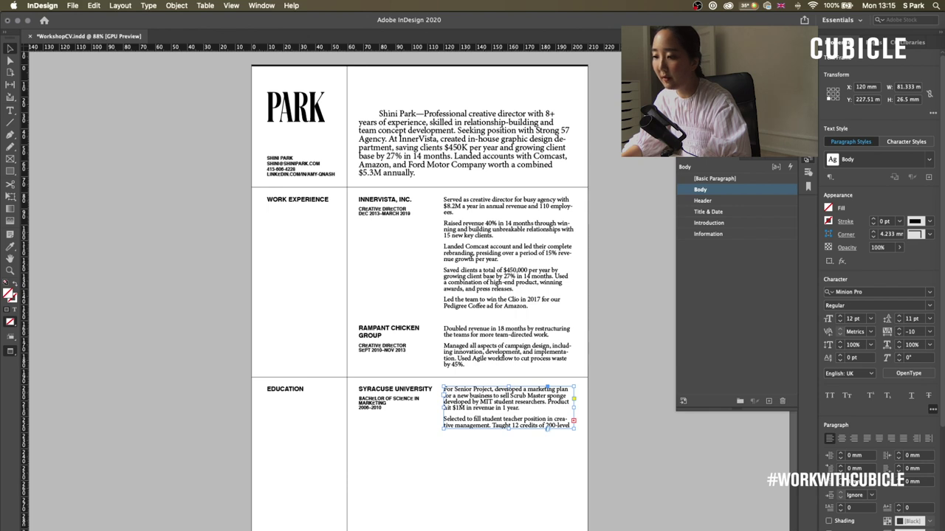
{"action": "key", "text": "alt+shift+super+f"}
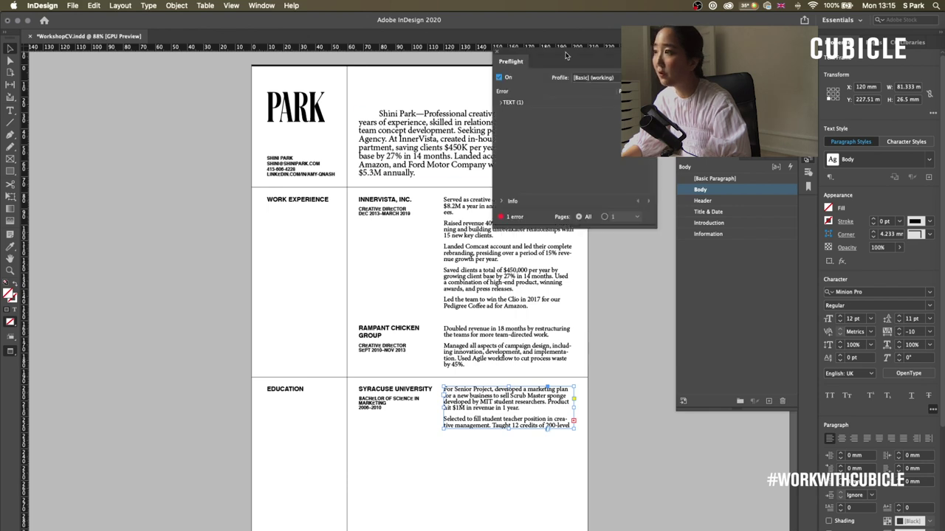
- Fix the overset text frame flagged by Preflight by fitting the frame to its text
{"action": "left_click_drag", "start_coordinate": [574, 61], "coordinate": [136, 138]}
{"action": "double_click", "coordinate": [103, 205]}
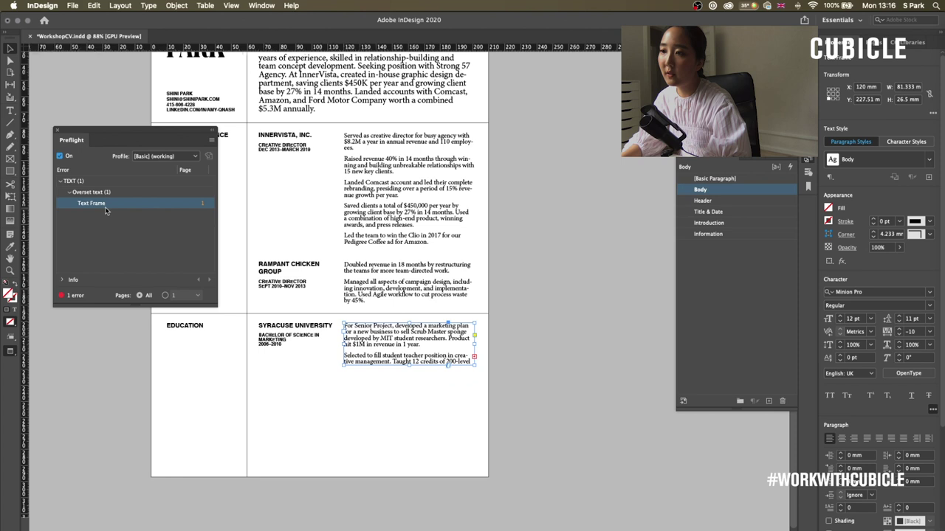
{"action": "double_click", "coordinate": [409, 364]}
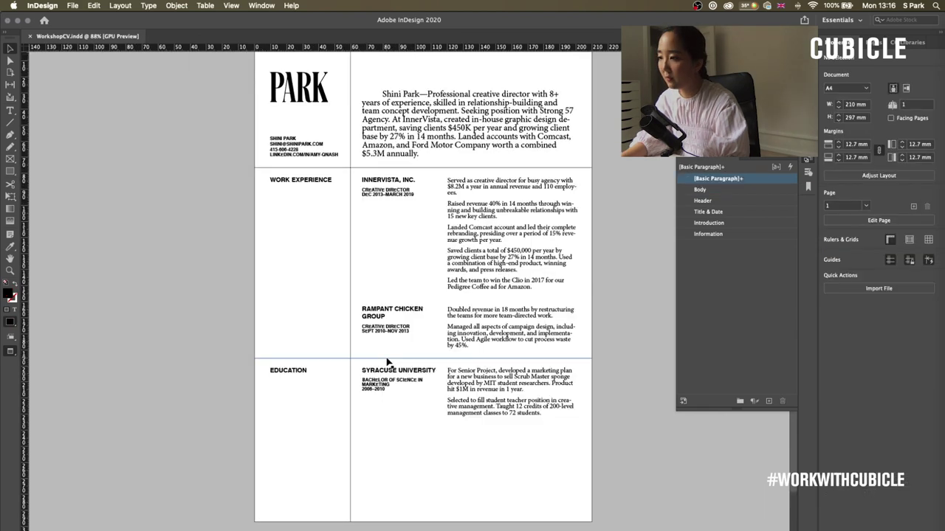
- Add a horizontal guide and copy the EDUCATION heading down, retyping it as 'SKILLS & LANGUAG'
{"action": "left_click_drag", "start_coordinate": [389, 47], "coordinate": [389, 425]}
{"action": "left_click_drag", "start_coordinate": [299, 372], "coordinate": [300, 440]}
{"action": "double_click", "coordinate": [296, 437]}
{"action": "type", "text": "SKILLS & LANGUAG-"}
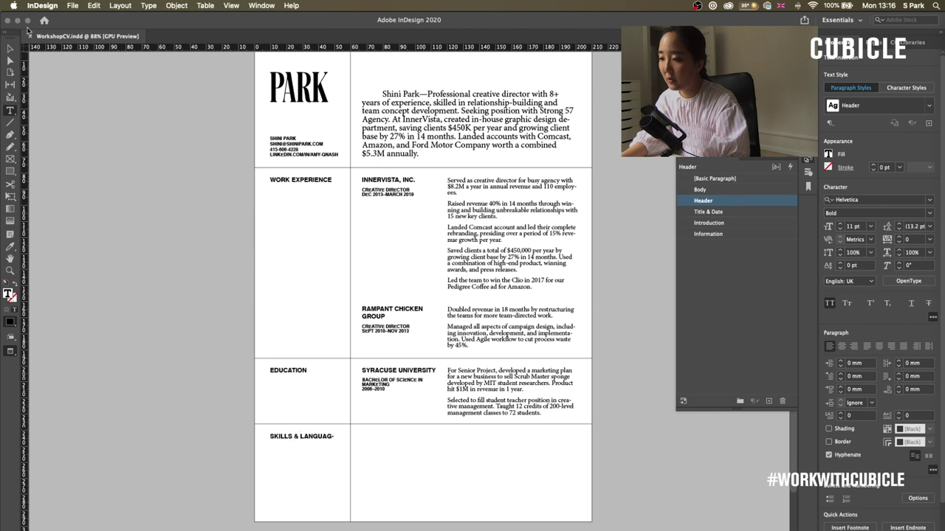
- Widen the SKILLS & LANGUAGES heading frame and break the heading onto two lines
{"action": "left_click", "coordinate": [10, 48]}
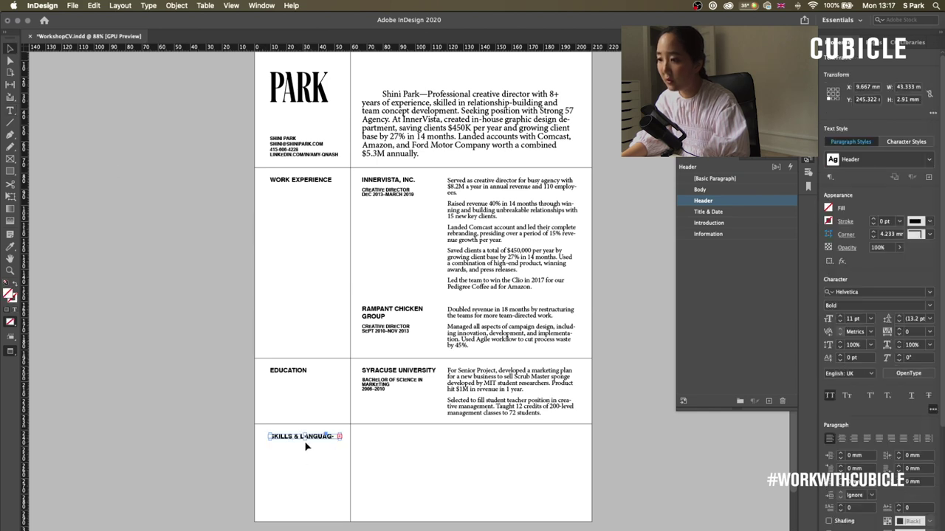
{"action": "left_click_drag", "start_coordinate": [342, 440], "coordinate": [352, 451]}
{"action": "key", "text": "super+shift+a"}
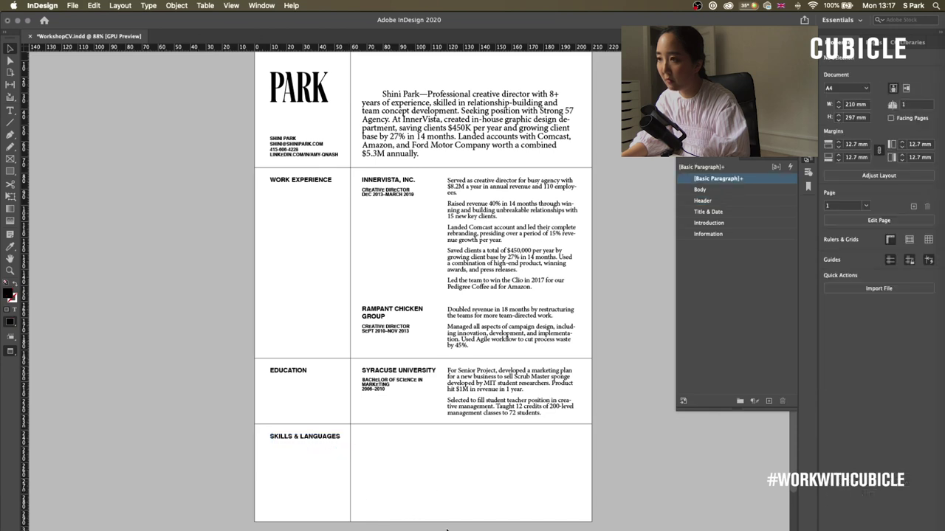
{"action": "left_click", "coordinate": [306, 437]}
{"action": "double_click", "coordinate": [342, 446]}
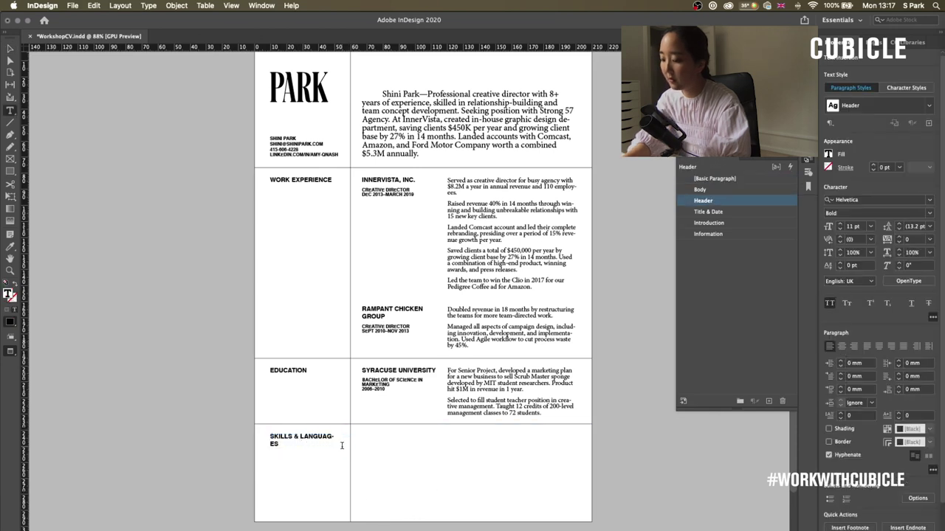
{"action": "key", "text": "shift+Return"}
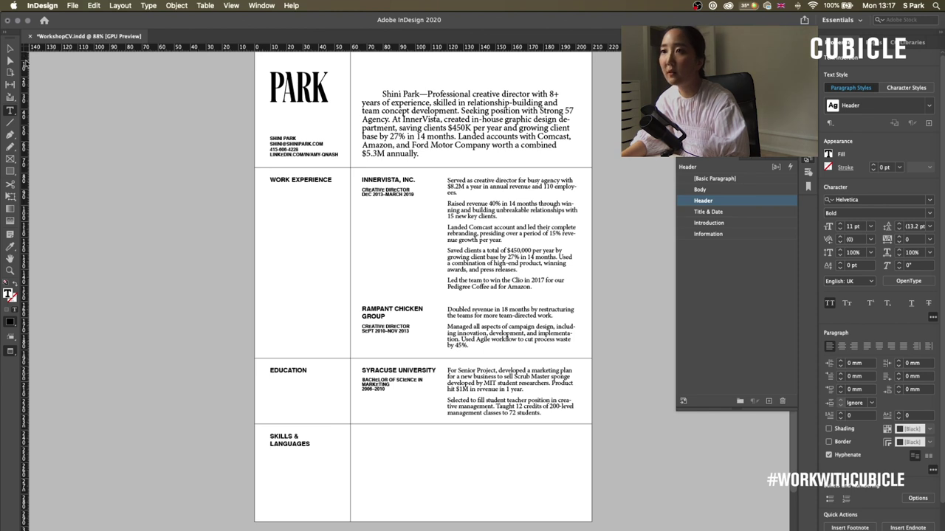
{"action": "left_click", "coordinate": [10, 48]}
- Copy a text frame into the Skills row, widen it, paste in the skills list and apply Header
{"action": "left_click", "coordinate": [411, 270]}
{"action": "scroll", "coordinate": [411, 271], "scroll_direction": "down", "scroll_amount": 2}
{"action": "scroll", "coordinate": [412, 270], "scroll_direction": "right", "scroll_amount": 2}
{"action": "left_click_drag", "start_coordinate": [364, 324], "coordinate": [363, 382]}
{"action": "left_click_drag", "start_coordinate": [397, 423], "coordinate": [535, 428]}
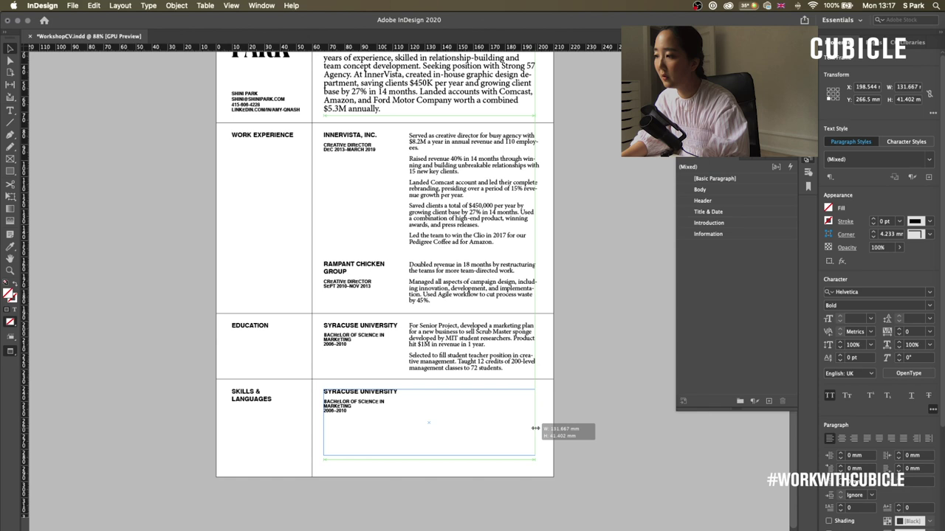
{"action": "double_click", "coordinate": [416, 420]}
{"action": "key", "text": "cmd+a"}
{"action": "type", "text": "•\tSOFT SKILLS: INTERPERSONAL SKILLS, COMMUNICATION, LEADERSHIP •\tHARD SKILLS: RELATIONSHIP BUILDING, SALES, BUSINESS DESIGN, BRANDING, PROJECT MANAGEMENT •\tENGLISH & KOREAN: ADVANCED •\tPOLISH: INTERMEDIATE •\tFRENCH & GERMAN: BEGINNER"}
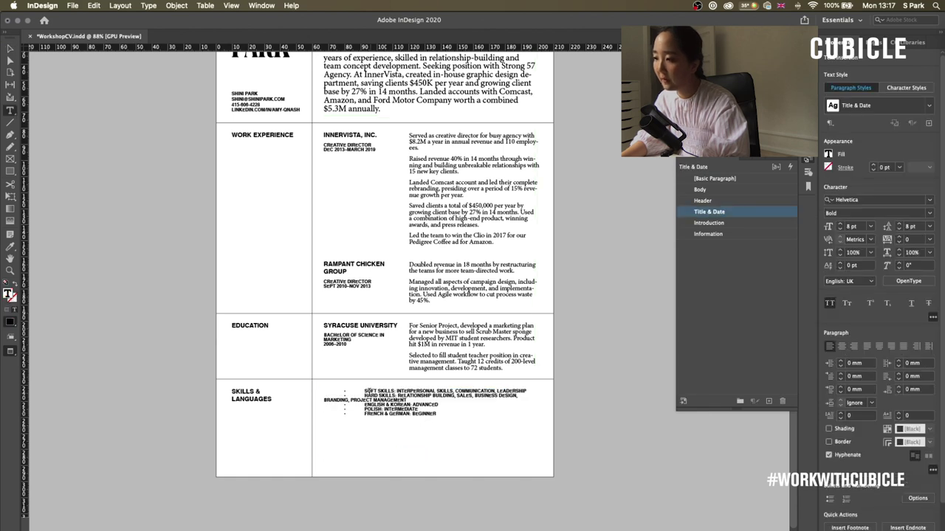
{"action": "key", "text": "cmd+a"}
{"action": "left_click", "coordinate": [720, 209]}
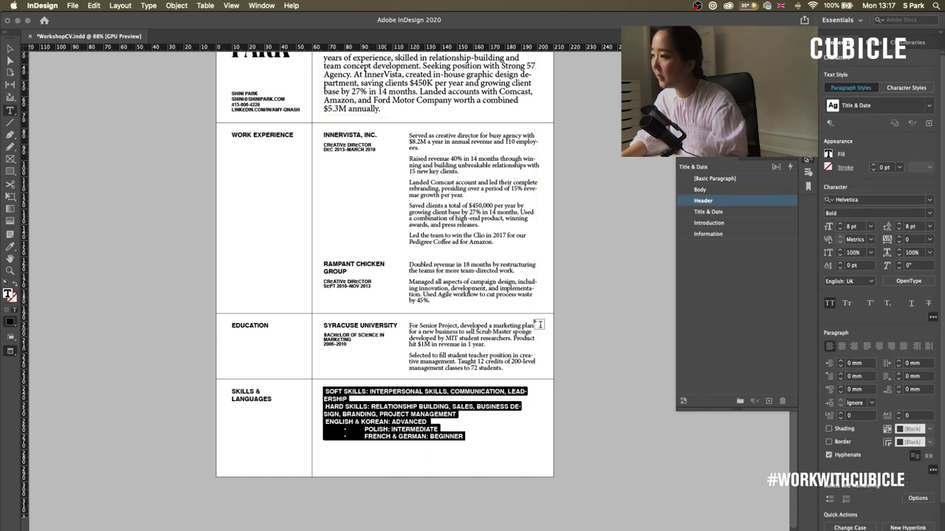
- Delete the bullets and tabs before the skills lines so they start flush left
{"action": "left_click", "coordinate": [364, 429]}
{"action": "left_click_drag", "start_coordinate": [365, 429], "coordinate": [323, 429]}
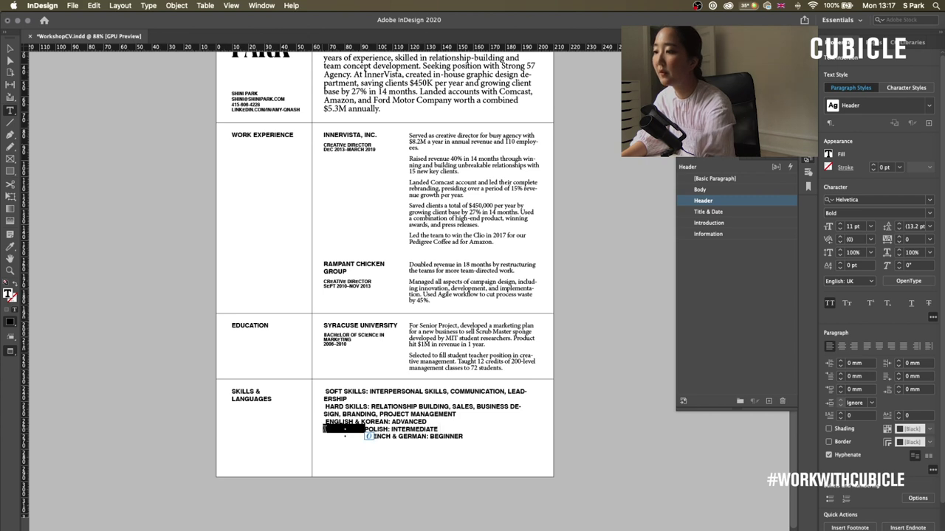
{"action": "key", "text": "BackSpace"}
{"action": "key", "text": "BackSpace"}
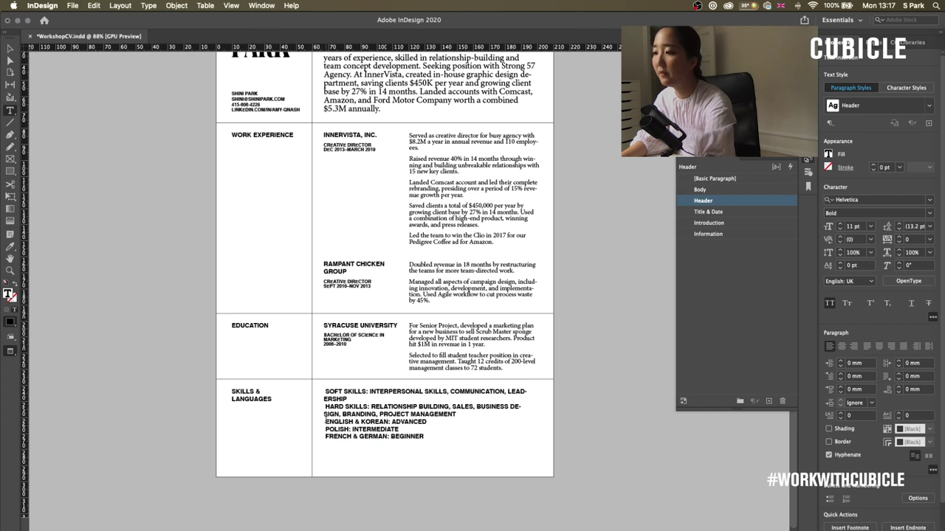
{"action": "left_click_drag", "start_coordinate": [329, 407], "coordinate": [324, 407]}
{"action": "key", "text": "BackSpace"}
{"action": "key", "text": "BackSpace"}
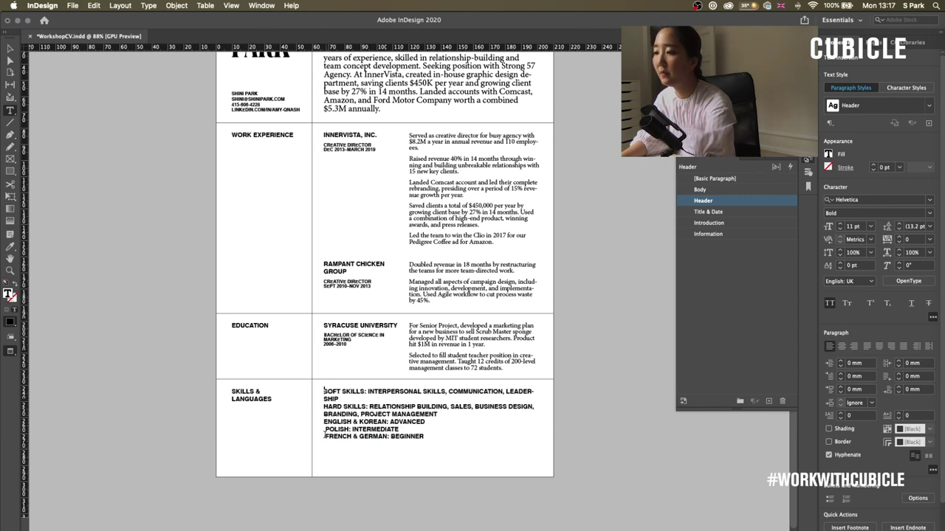
{"action": "key", "text": "Escape"}
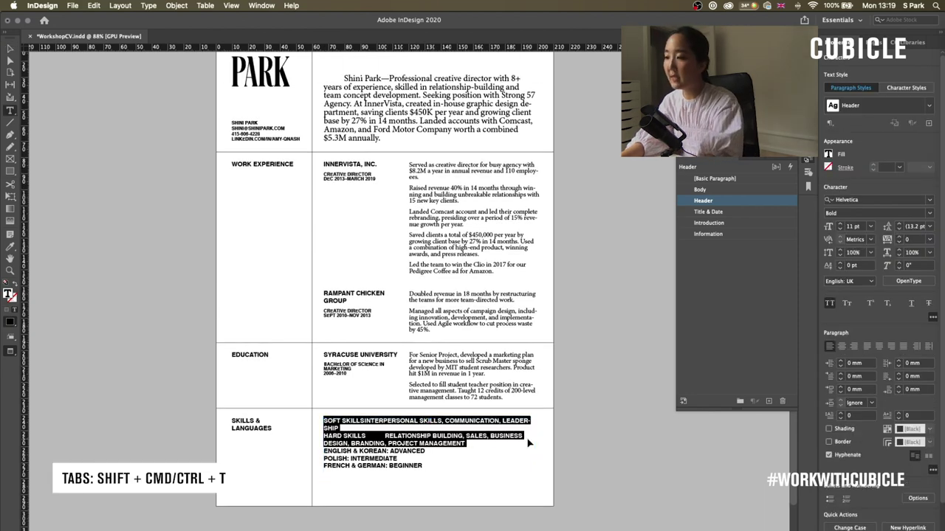
- Add a left tab stop at about 54 mm for the skills text
{"action": "key", "text": "super+shift+t"}
{"action": "left_click", "coordinate": [94, 6]}
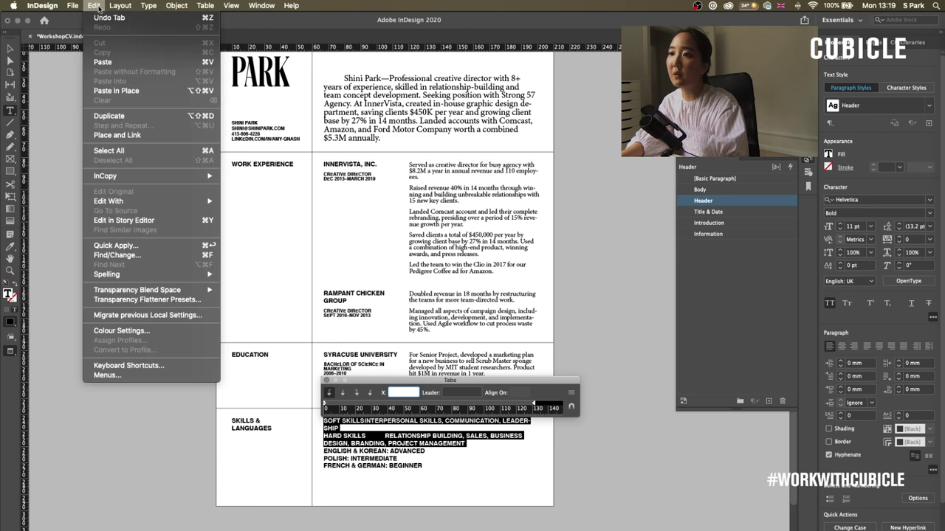
{"action": "mouse_move", "coordinate": [145, 5]}
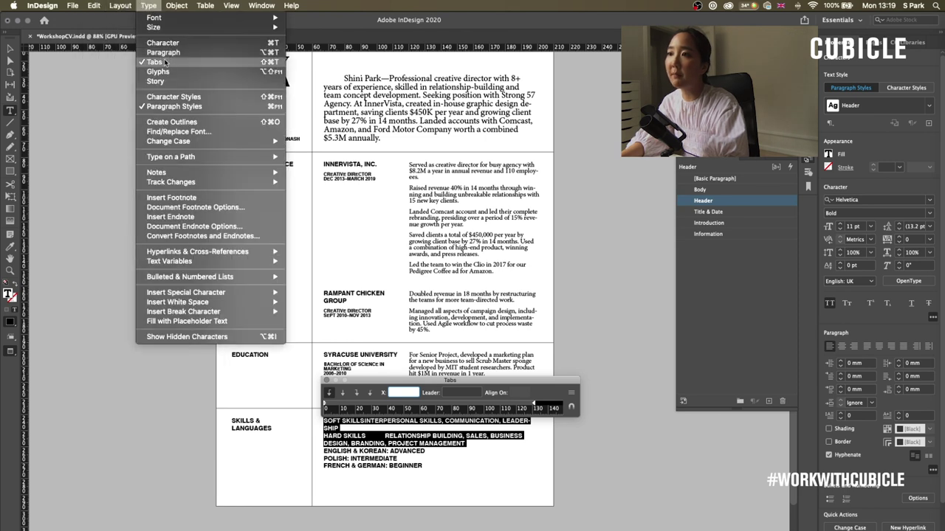
{"action": "left_click", "coordinate": [440, 389]}
{"action": "left_click_drag", "start_coordinate": [440, 388], "coordinate": [410, 392]}
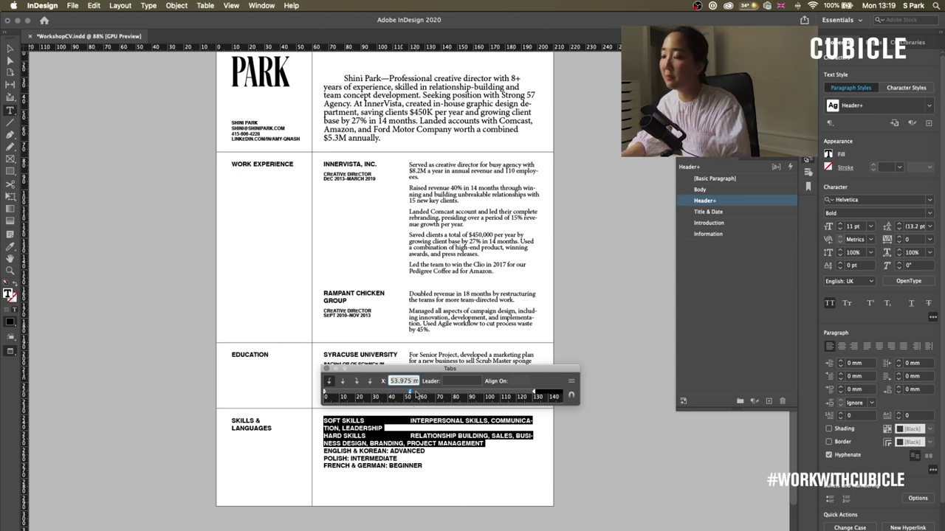
{"action": "left_click", "coordinate": [466, 391]}
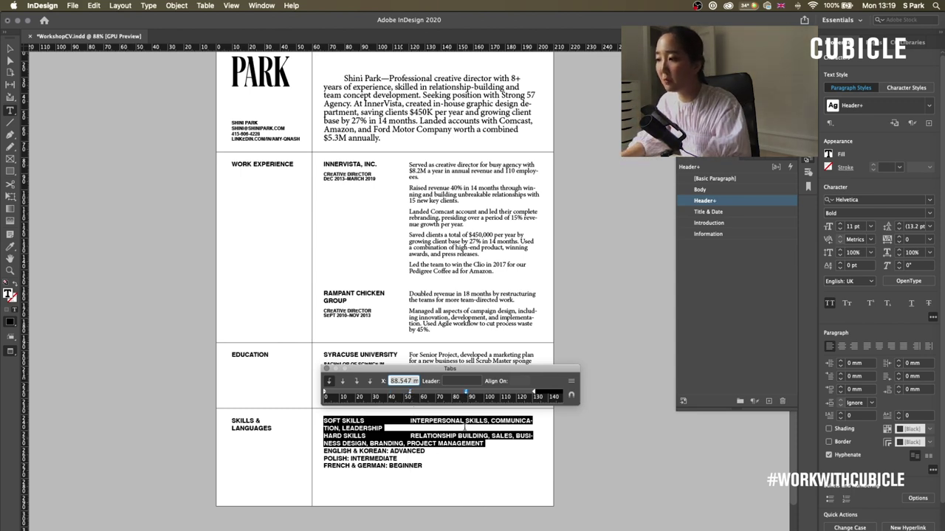
{"action": "left_click", "coordinate": [466, 421]}
{"action": "left_click_drag", "start_coordinate": [466, 391], "coordinate": [487, 391]}
{"action": "key", "text": "Tab"}
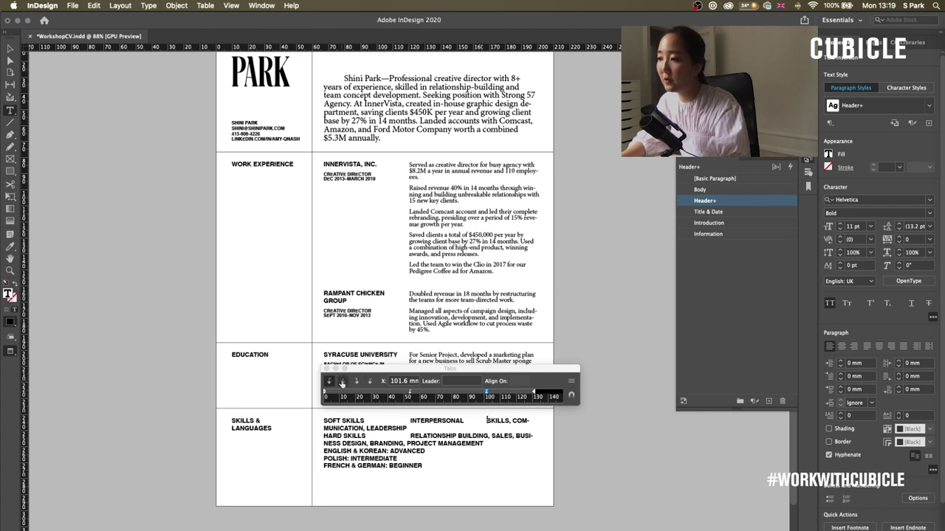
{"action": "left_click_drag", "start_coordinate": [486, 391], "coordinate": [410, 394]}
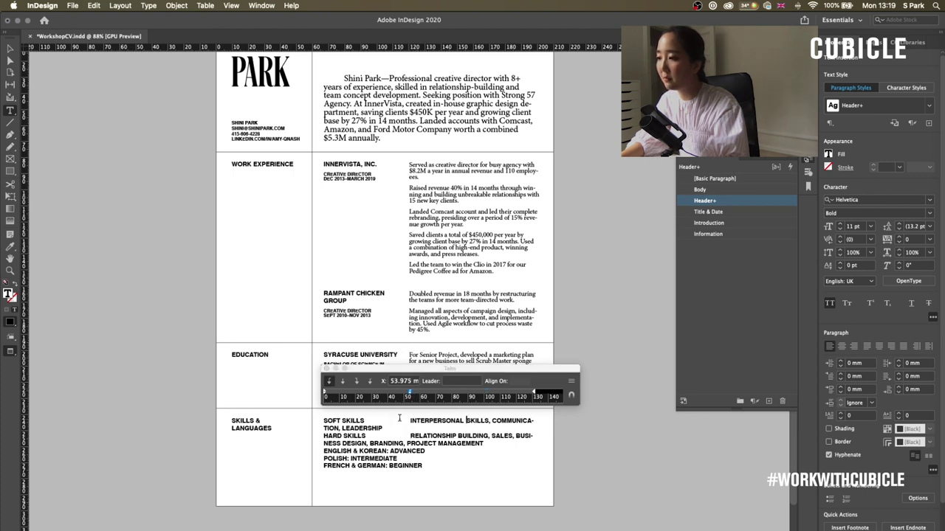
- Break COMMUNICATION, LEADERSHIP, BUSINESS DESIGN and PROJECT MANAGEMENT onto lines aligned at the tab stop
{"action": "left_click", "coordinate": [560, 423]}
{"action": "left_click", "coordinate": [522, 421]}
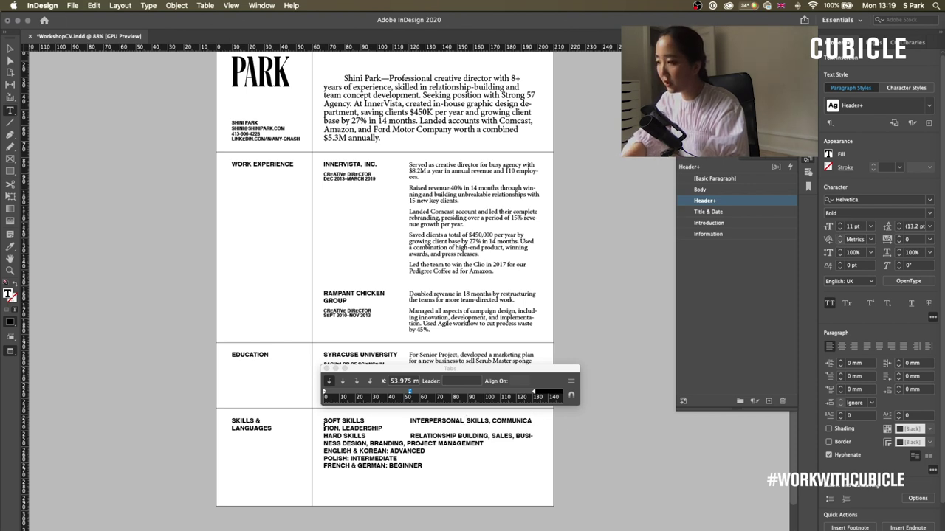
{"action": "left_click", "coordinate": [410, 424]}
{"action": "key", "text": "super+backslash"}
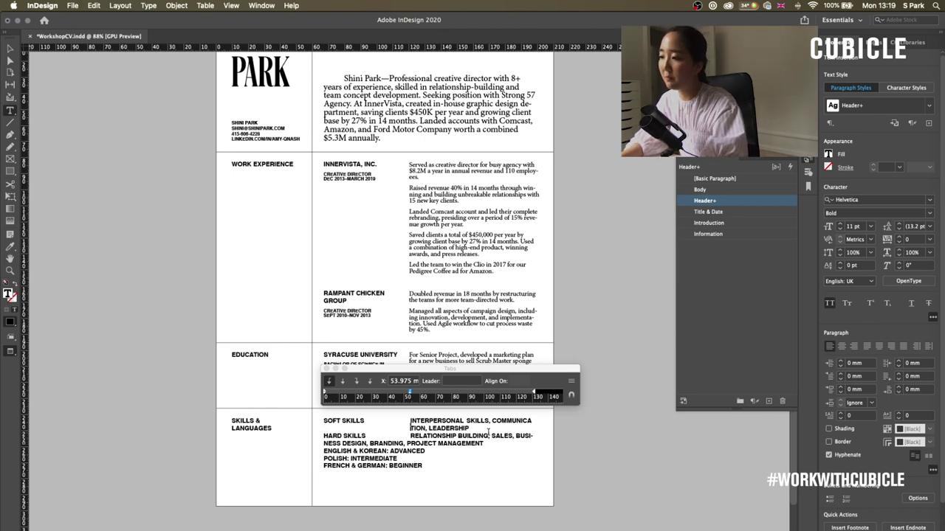
{"action": "key", "text": "super+z"}
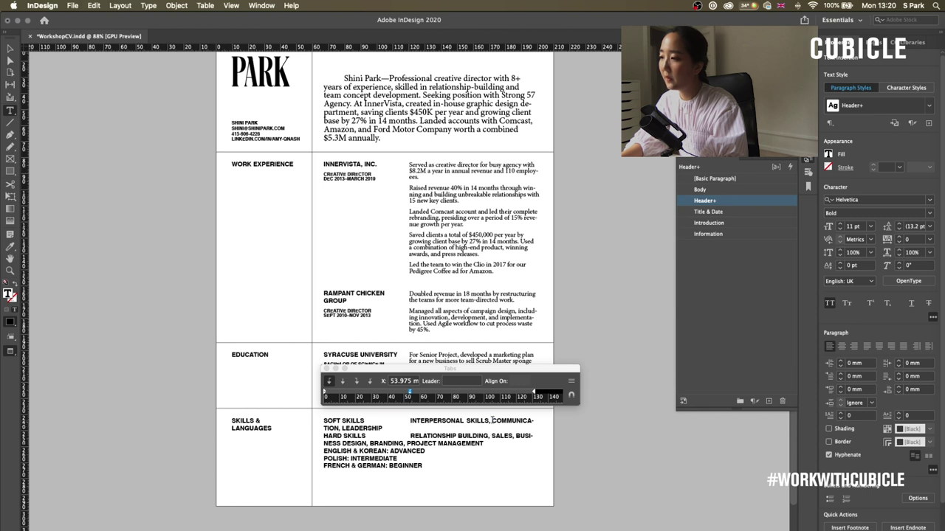
{"action": "key", "text": "shift+Return"}
{"action": "key", "text": "Tab"}
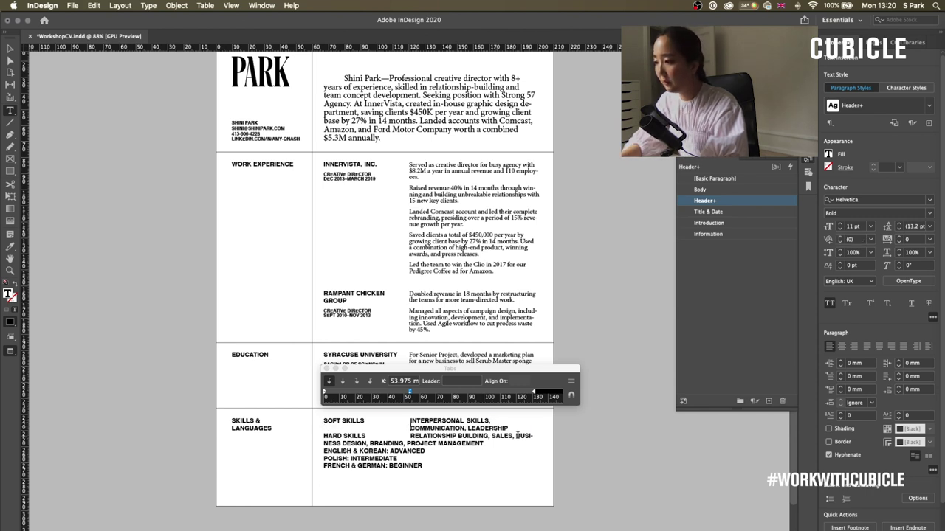
{"action": "key", "text": "shift+Return"}
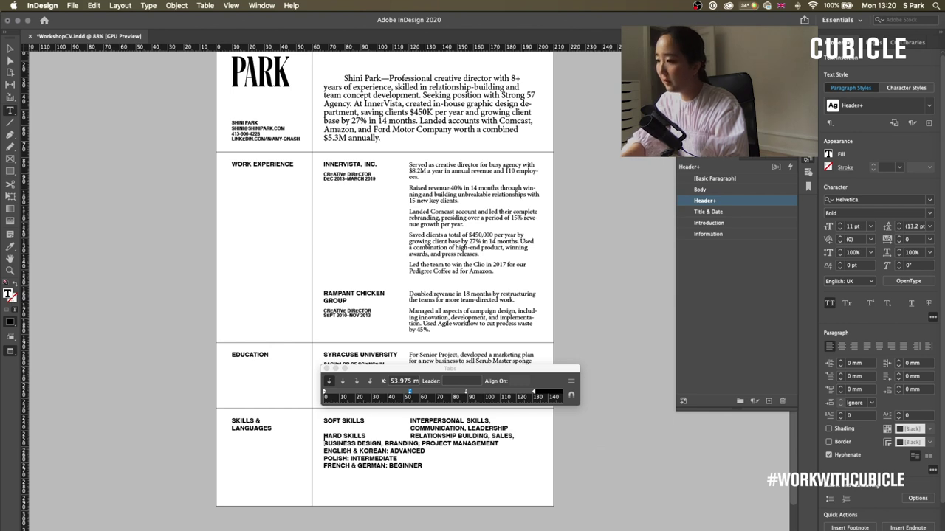
{"action": "key", "text": "Tab"}
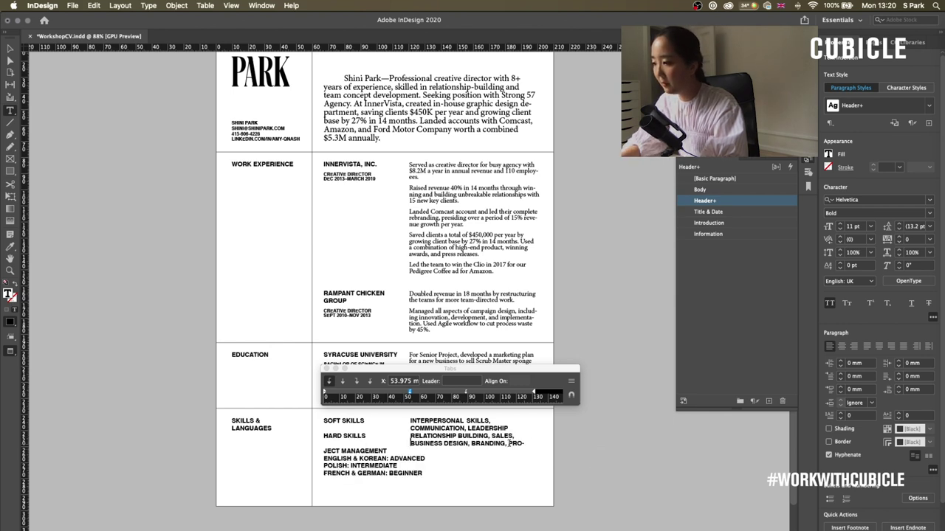
{"action": "left_click", "coordinate": [508, 443]}
{"action": "key", "text": "shift+Return"}
{"action": "key", "text": "Tab"}
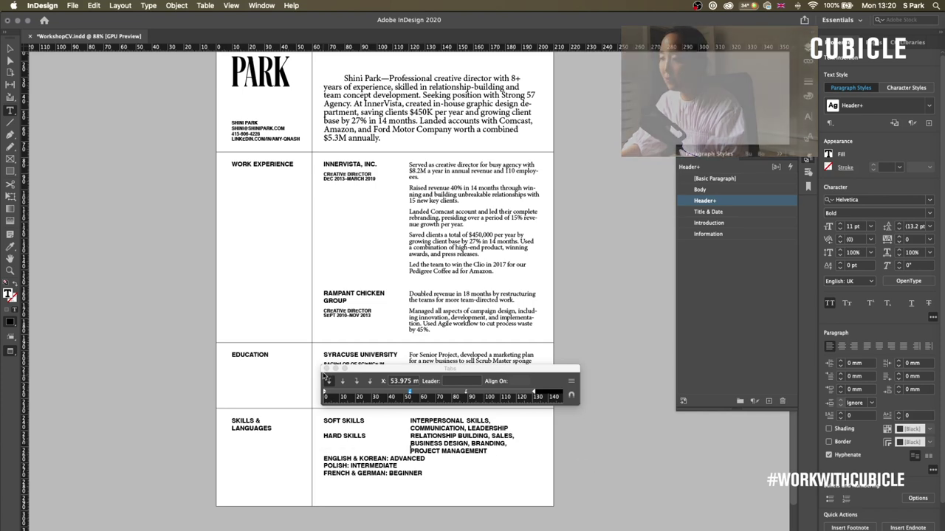
{"action": "left_click", "coordinate": [326, 369]}
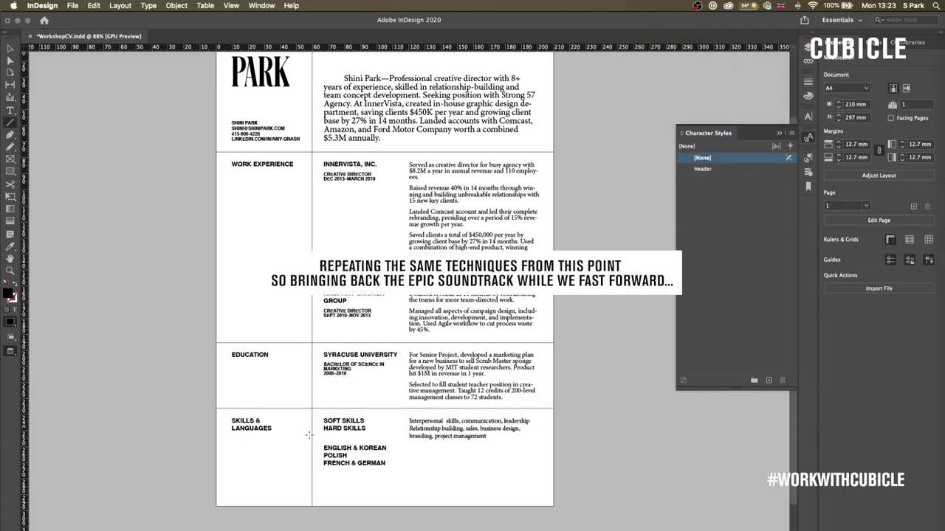
- Draw a level 3 pt horizontal bar beside ENGLISH & KOREAN
{"action": "scroll", "coordinate": [395, 394], "scroll_direction": "up", "scroll_amount": 3}
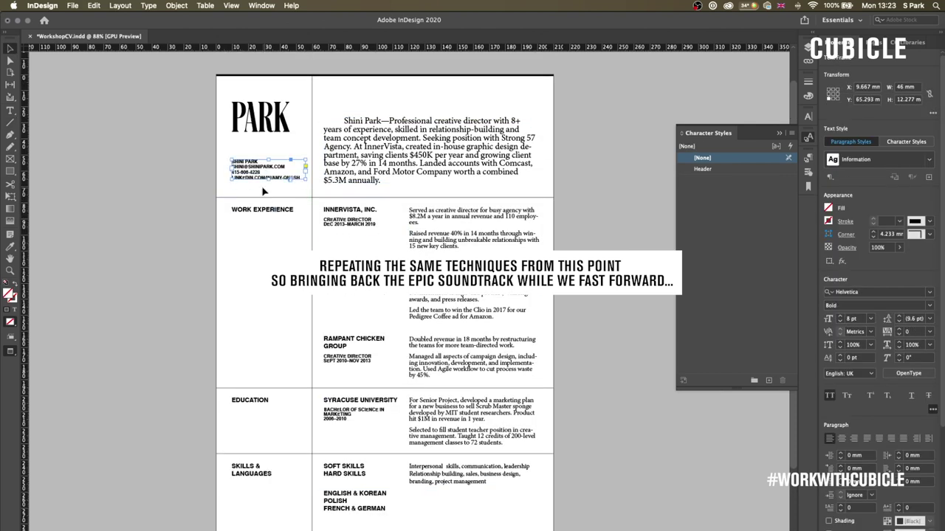
{"action": "left_click_drag", "start_coordinate": [596, 248], "coordinate": [305, 221]}
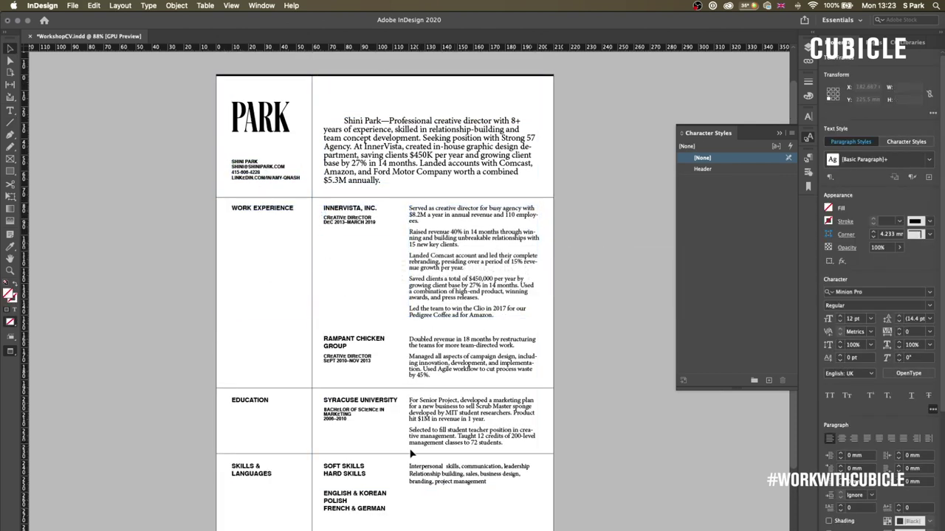
{"action": "left_click", "coordinate": [351, 485]}
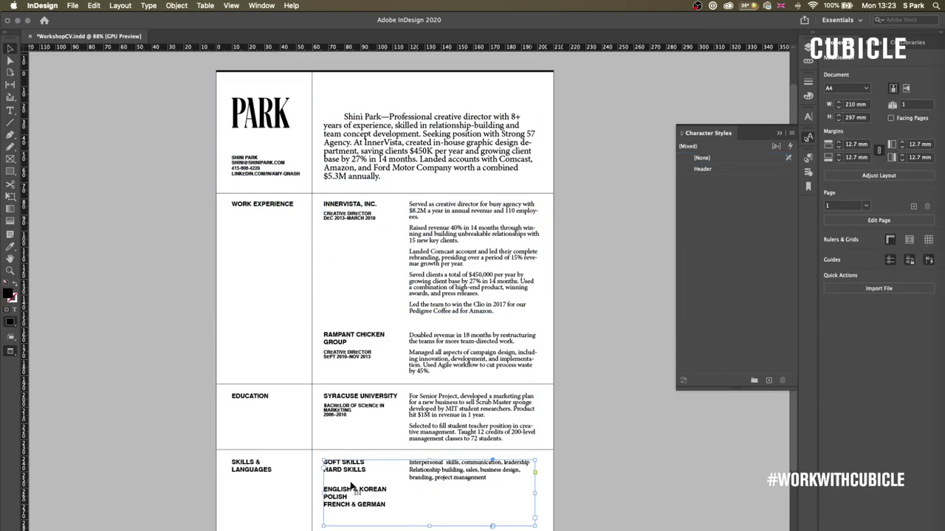
{"action": "left_click", "coordinate": [588, 433]}
{"action": "scroll", "coordinate": [417, 421], "scroll_direction": "down", "scroll_amount": 1}
{"action": "left_click", "coordinate": [251, 428]}
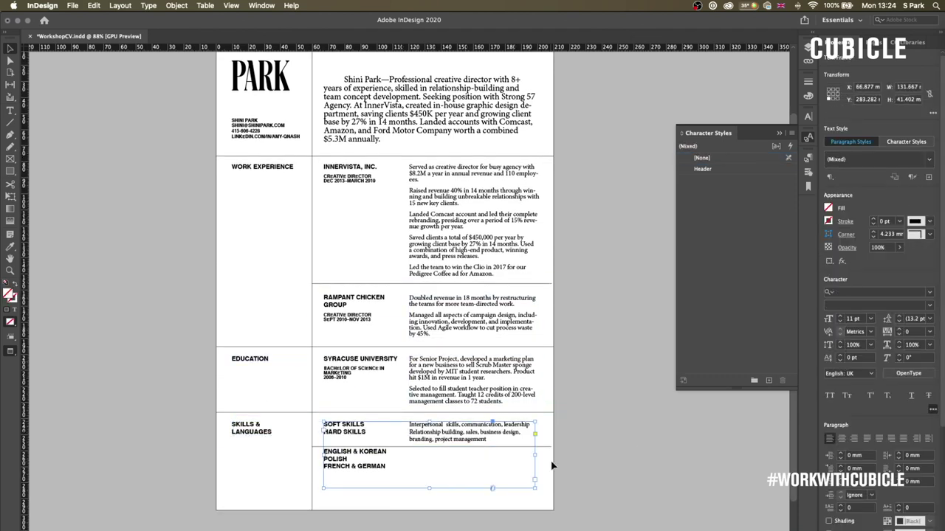
{"action": "left_click", "coordinate": [410, 474]}
{"action": "key", "text": "super+shift+a"}
{"action": "key", "text": "backslash"}
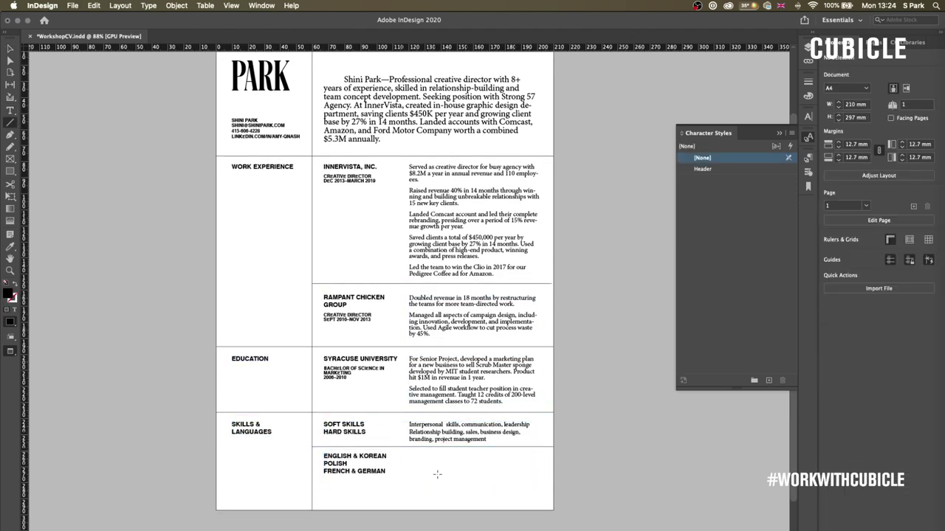
{"action": "left_click_drag", "start_coordinate": [408, 455], "coordinate": [533, 471]}
{"action": "key", "text": "v"}
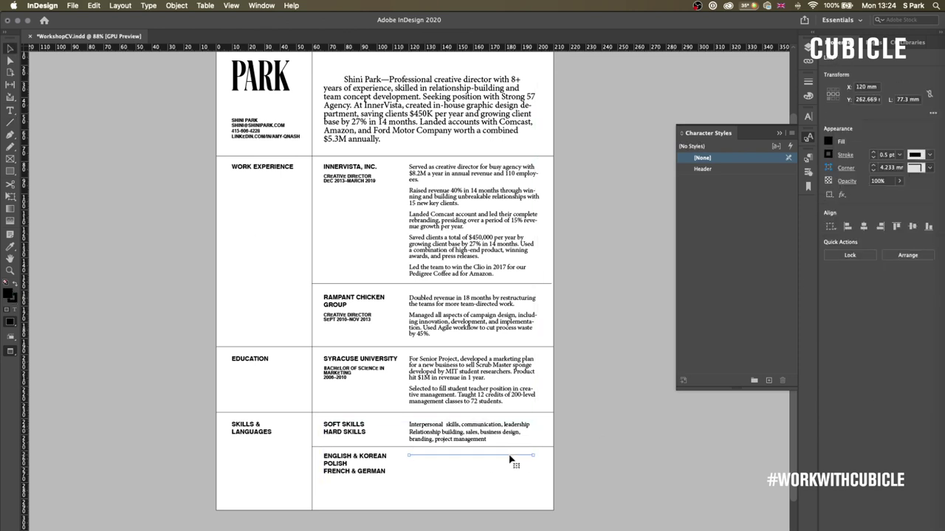
{"action": "right_click", "coordinate": [552, 471]}
{"action": "left_click", "coordinate": [527, 454]}
{"action": "scroll", "coordinate": [532, 458], "scroll_direction": "down", "scroll_amount": 1}
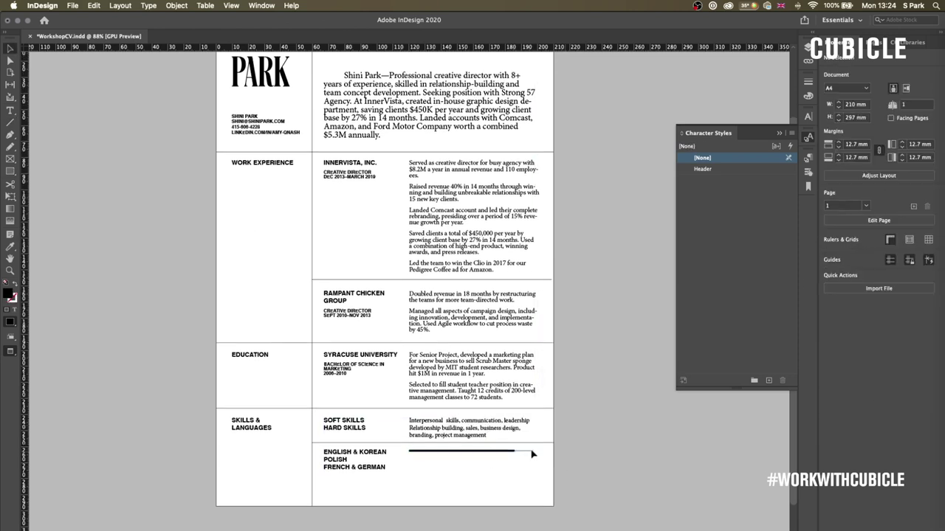
{"action": "left_click_drag", "start_coordinate": [532, 451], "coordinate": [527, 450]}
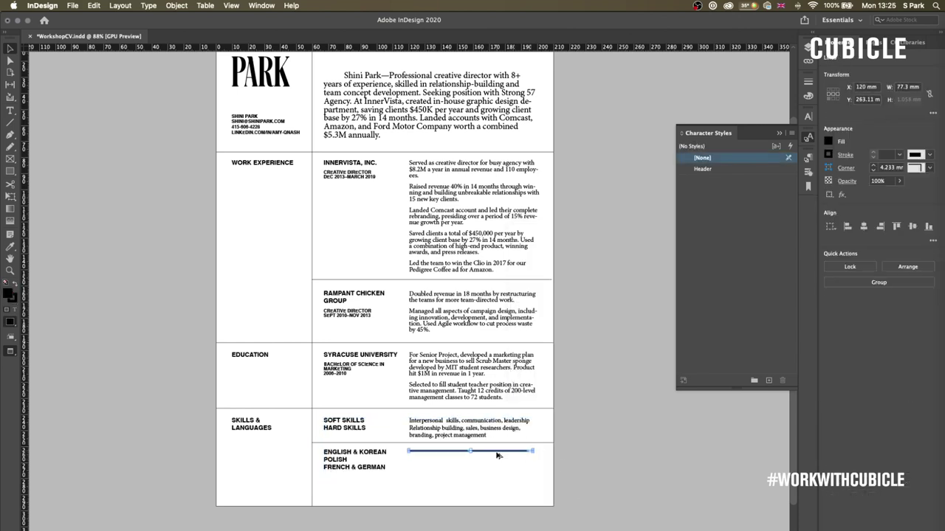
- Duplicate the bar below for POLISH; recolour the top bar red, then undo
{"action": "left_click_drag", "start_coordinate": [530, 451], "coordinate": [427, 467]}
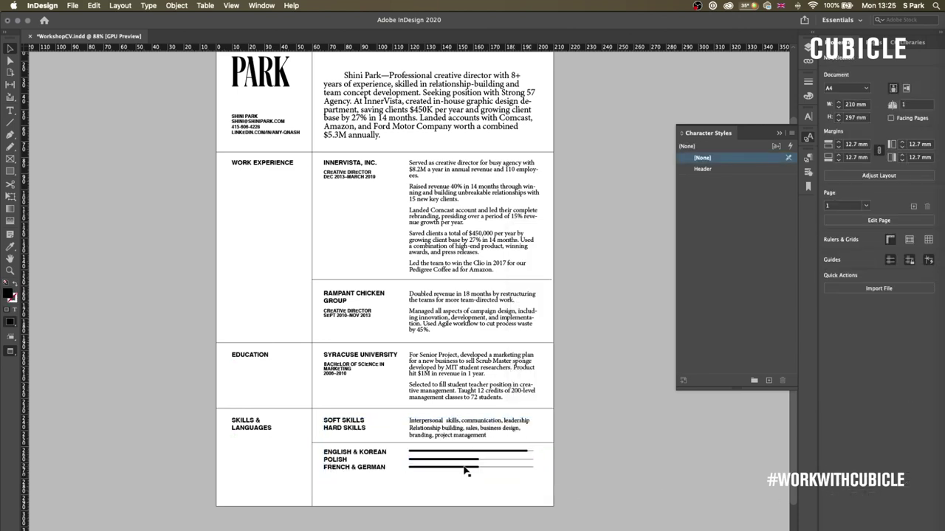
{"action": "left_click", "coordinate": [702, 496]}
{"action": "left_click", "coordinate": [521, 450]}
{"action": "left_click", "coordinate": [849, 193]}
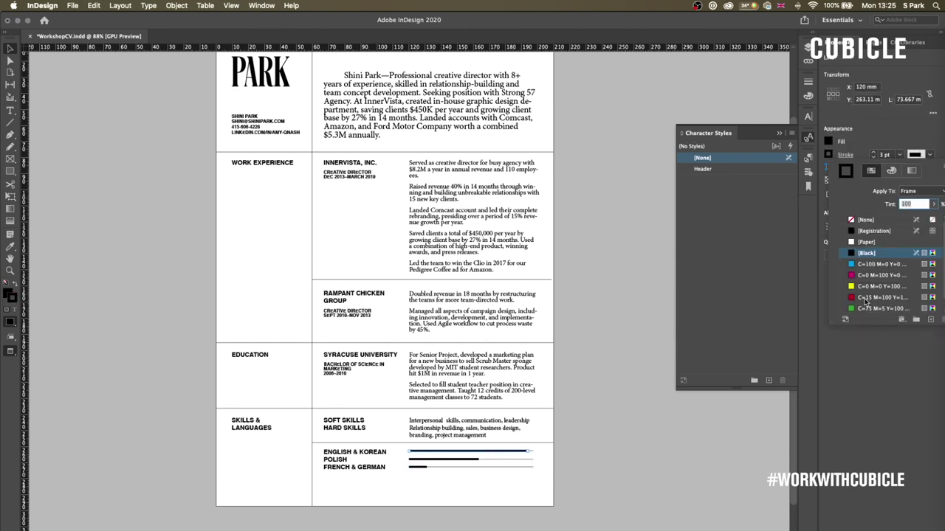
{"action": "left_click", "coordinate": [871, 276]}
{"action": "left_click", "coordinate": [590, 451]}
{"action": "scroll", "coordinate": [591, 451], "scroll_direction": "up", "scroll_amount": 2}
{"action": "key", "text": "ctrl+z"}
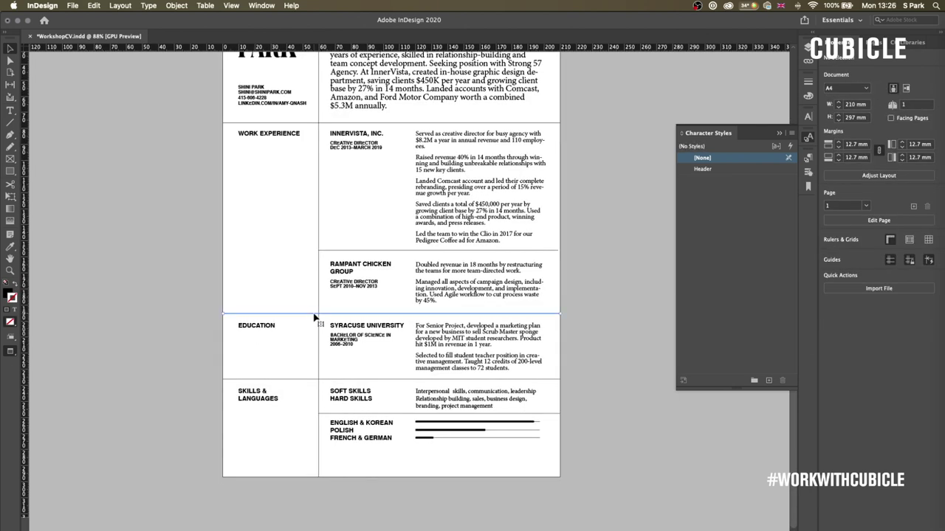
- Move the Skills rows up closer to the Education row
{"action": "scroll", "coordinate": [470, 484], "scroll_direction": "up", "scroll_amount": 1}
{"action": "left_click_drag", "start_coordinate": [553, 337], "coordinate": [295, 339]}
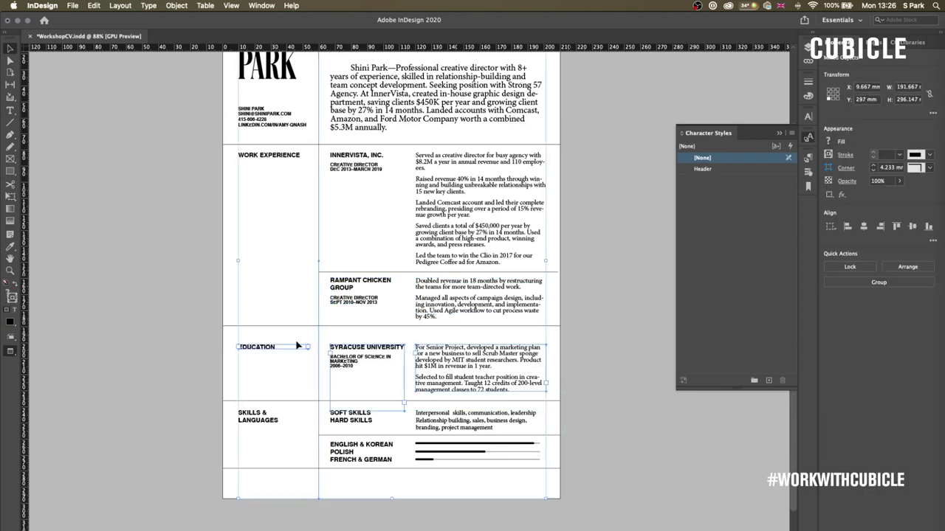
{"action": "key", "text": "super+shift+a"}
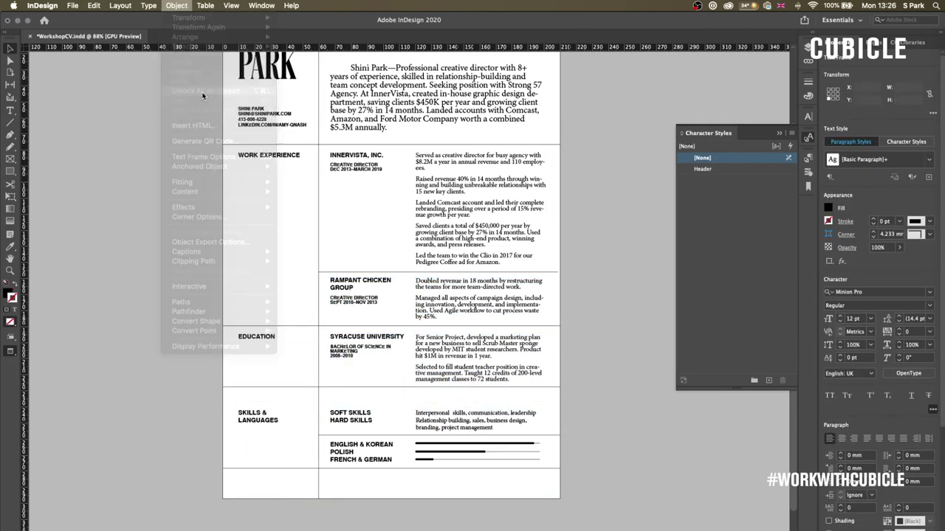
{"action": "left_click_drag", "start_coordinate": [574, 399], "coordinate": [320, 386]}
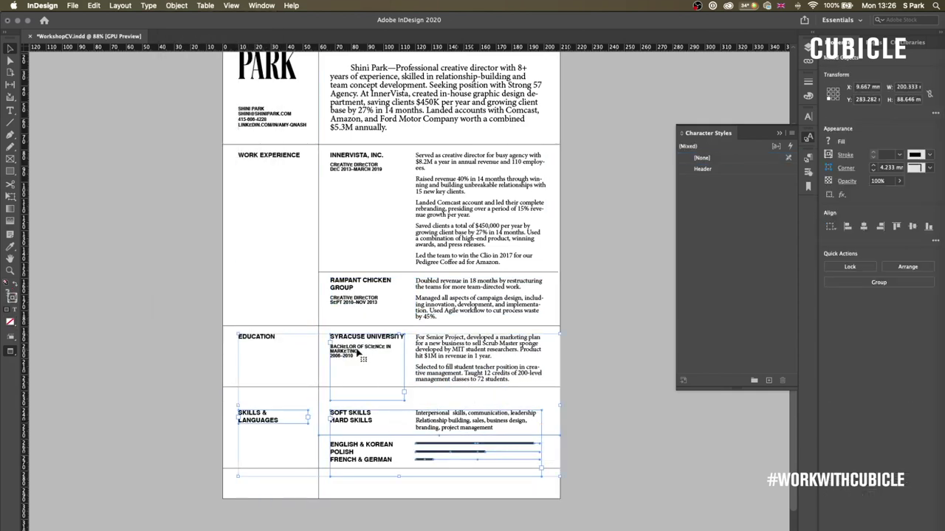
{"action": "left_click_drag", "start_coordinate": [377, 435], "coordinate": [378, 424]}
{"action": "left_click", "coordinate": [574, 436]}
- Add a divider below Skills and copy the Skills label down, retitled ACTIVITIES
{"action": "left_click_drag", "start_coordinate": [413, 472], "coordinate": [413, 463]}
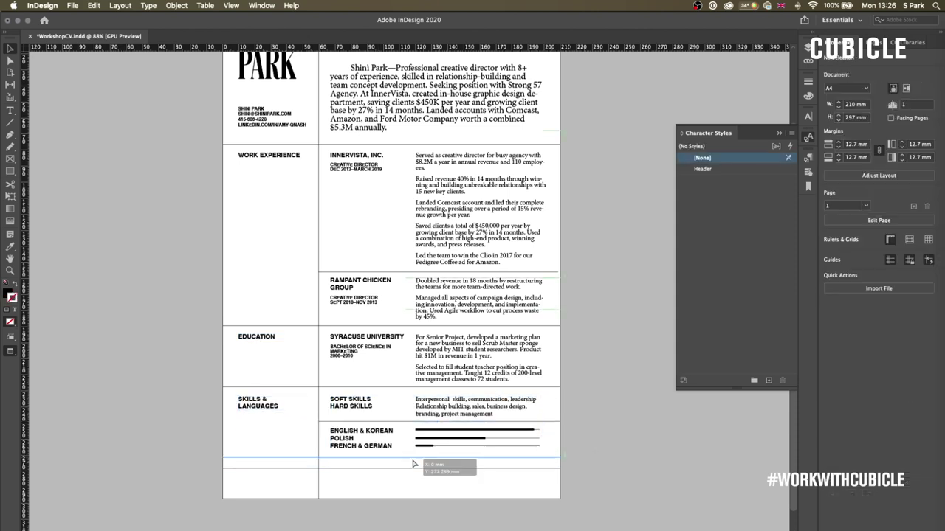
{"action": "left_click_drag", "start_coordinate": [259, 403], "coordinate": [258, 470]}
{"action": "double_click", "coordinate": [259, 470]}
{"action": "key", "text": "super+a"}
{"action": "type", "text": "ACTIVITIES"}
{"action": "key", "text": "super+shift+a"}
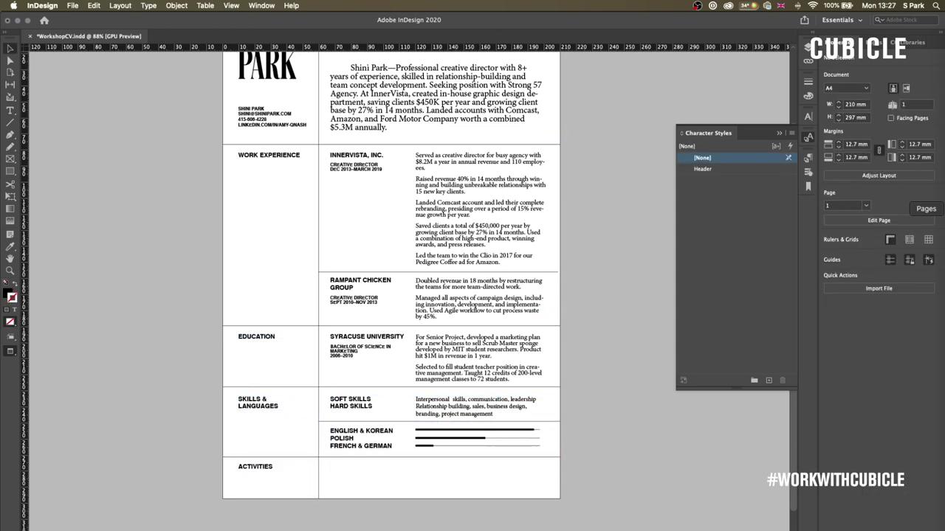
- Copy a job heading into the Activities row and change it to 'ANA VICE PRESIDENT, 2015-2016'
{"action": "key", "text": "super+Tab"}
{"action": "key", "text": "super+Tab"}
{"action": "left_click_drag", "start_coordinate": [360, 284], "coordinate": [360, 470]}
{"action": "triple_click", "coordinate": [354, 467]}
{"action": "type", "text": "ANA "}
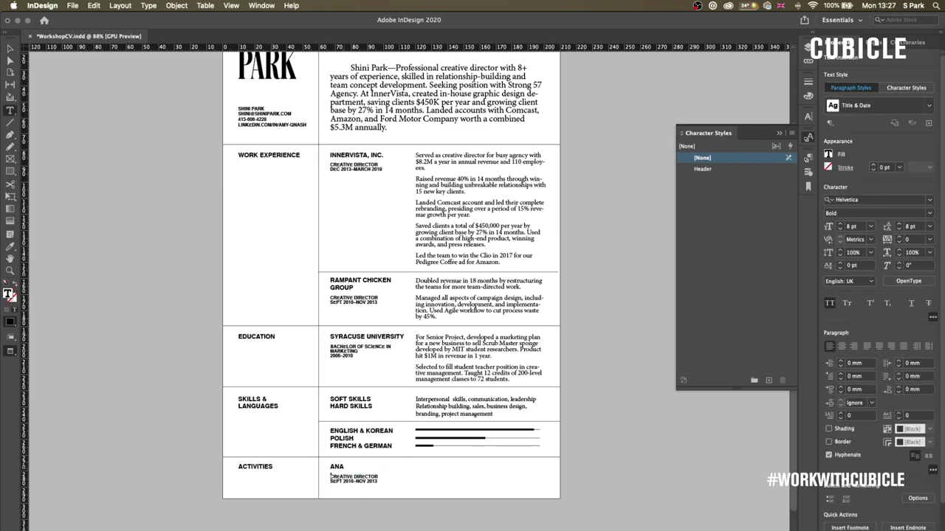
{"action": "type", "text": "VICE PRESIDENT"}
{"action": "key", "text": "super+Tab"}
{"action": "key", "text": "super+Tab"}
{"action": "type", "text": ", 2015-2016"}
{"action": "key", "text": "Escape"}
{"action": "key", "text": "super+shift+a"}
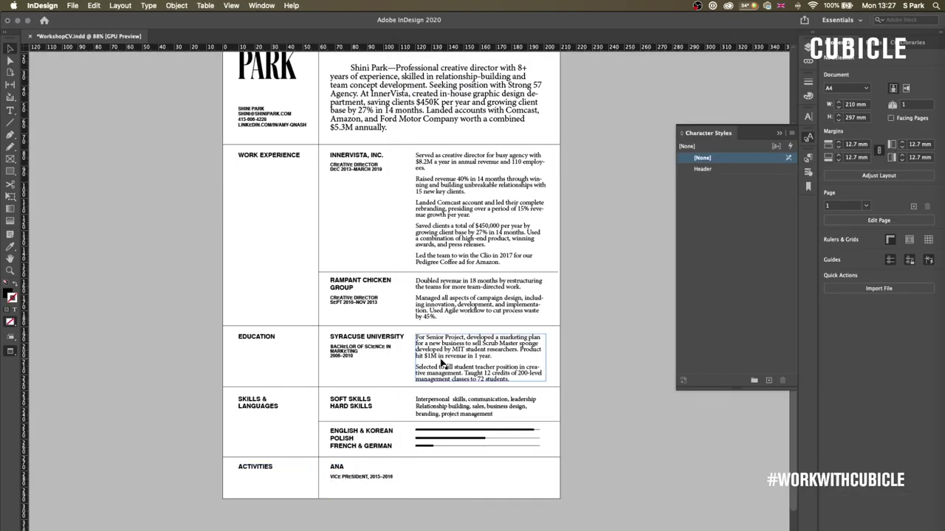
{"action": "key", "text": "super+Tab"}
{"action": "key", "text": "super+Tab"}
- Copy the Education description frame into the Activities row
{"action": "left_click_drag", "start_coordinate": [442, 362], "coordinate": [476, 480]}
{"action": "scroll", "coordinate": [476, 461], "scroll_direction": "up", "scroll_amount": 3}
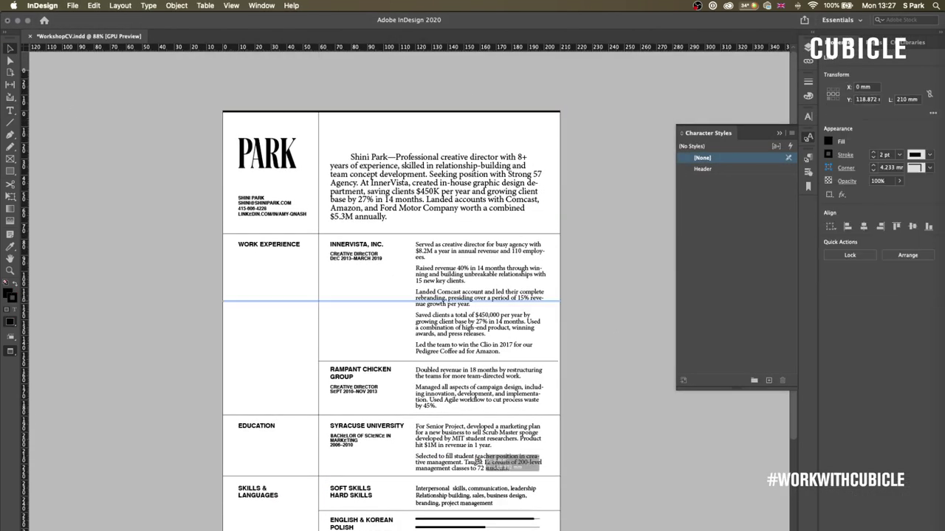
{"action": "scroll", "coordinate": [517, 458], "scroll_direction": "down", "scroll_amount": 3}
{"action": "key", "text": "super+shift+a"}
{"action": "scroll", "coordinate": [595, 443], "scroll_direction": "up", "scroll_amount": 2}
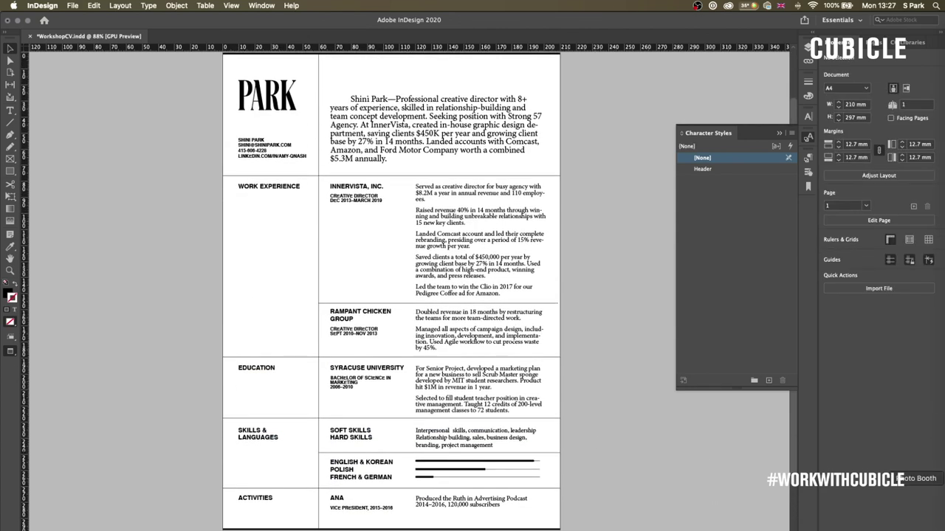
- Zoom to 100% and try widening the first Innervista description frame, then undo the change
{"action": "scroll", "coordinate": [595, 392], "scroll_direction": "up", "scroll_amount": 4}
{"action": "key", "text": "super+1"}
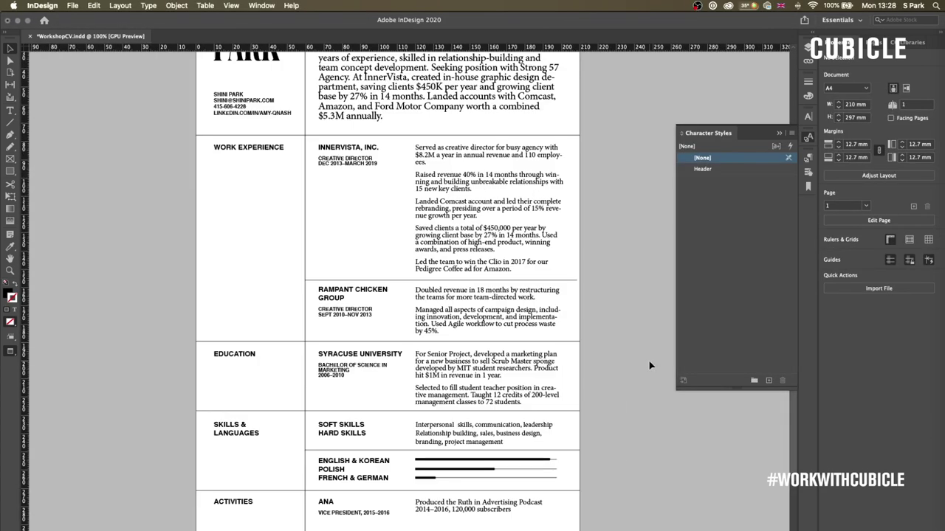
{"action": "key", "text": "super+minus"}
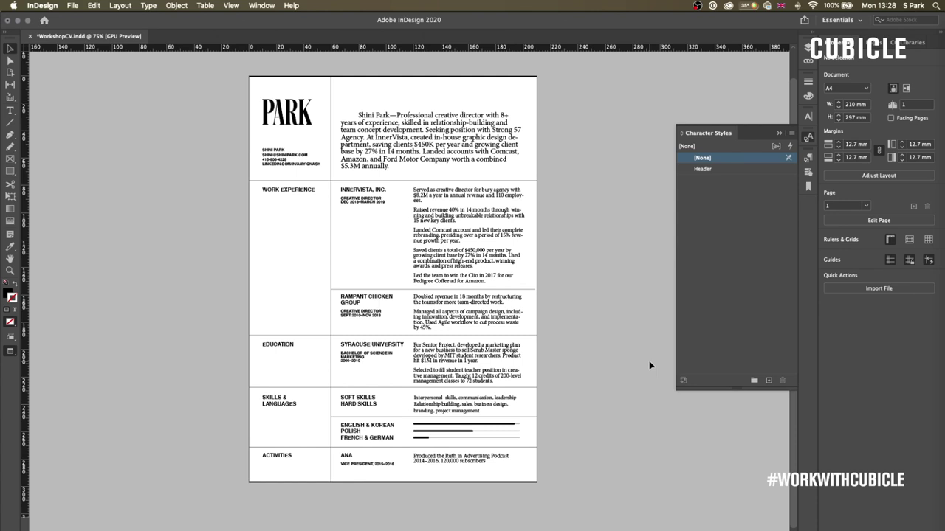
{"action": "key", "text": "super+1"}
{"action": "scroll", "coordinate": [626, 242], "scroll_direction": "up", "scroll_amount": 3}
{"action": "scroll", "coordinate": [647, 341], "scroll_direction": "down", "scroll_amount": 2}
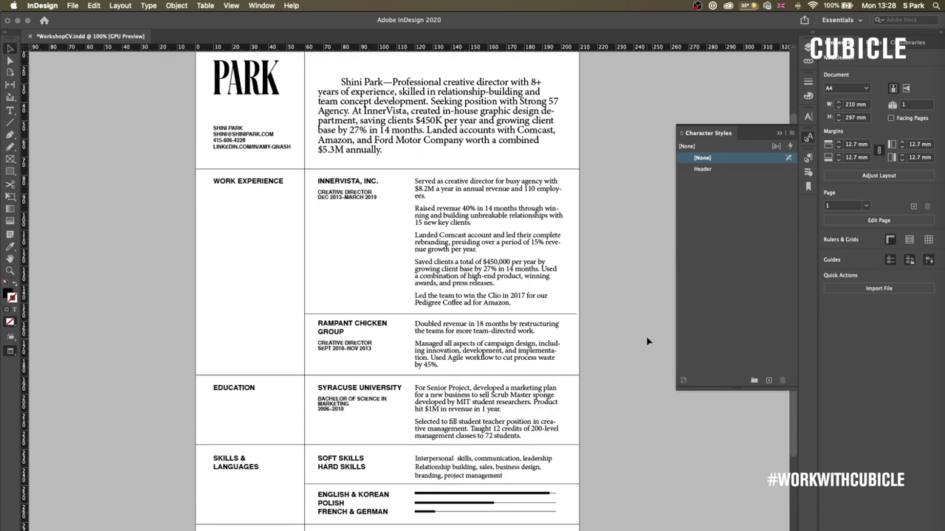
{"action": "left_click", "coordinate": [554, 296]}
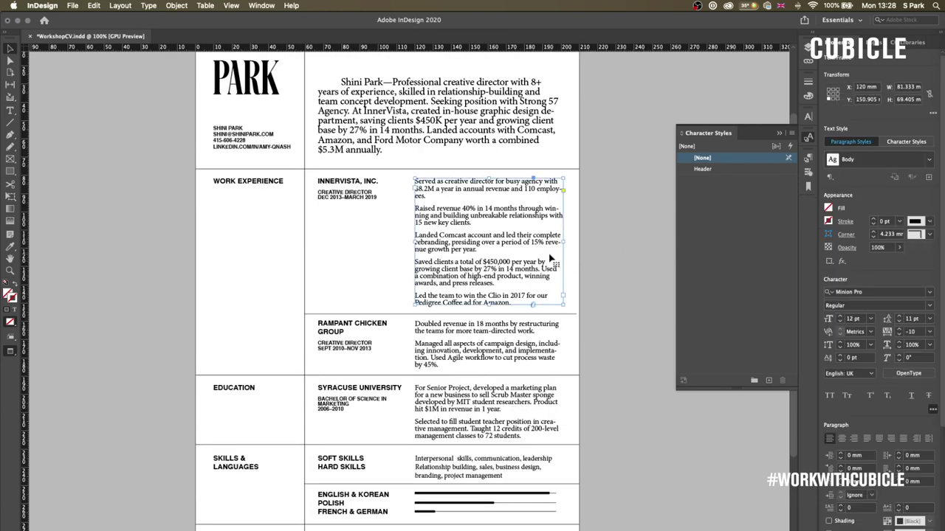
{"action": "left_click_drag", "start_coordinate": [567, 242], "coordinate": [571, 241]}
{"action": "key", "text": "ctrl+z"}
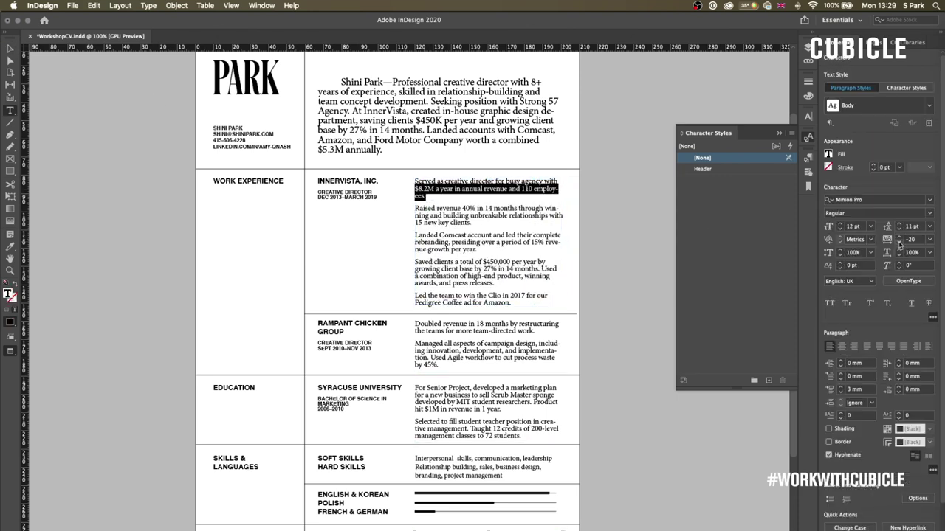
- Apply the Body Tab paragraph style to the Skills text and raise its leading to 13 pt
{"action": "scroll", "coordinate": [559, 327], "scroll_direction": "down", "scroll_amount": 2}
{"action": "double_click", "coordinate": [477, 476]}
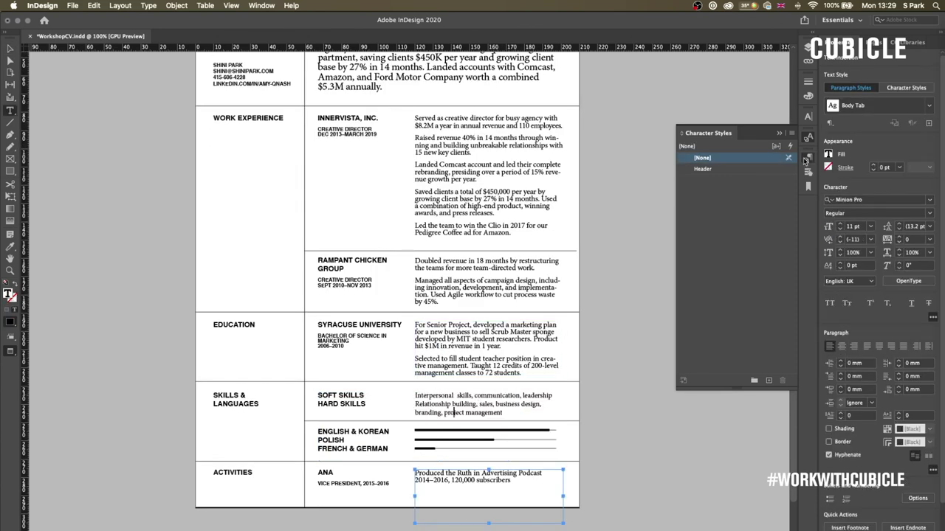
{"action": "double_click", "coordinate": [707, 211]}
{"action": "key", "text": "Return"}
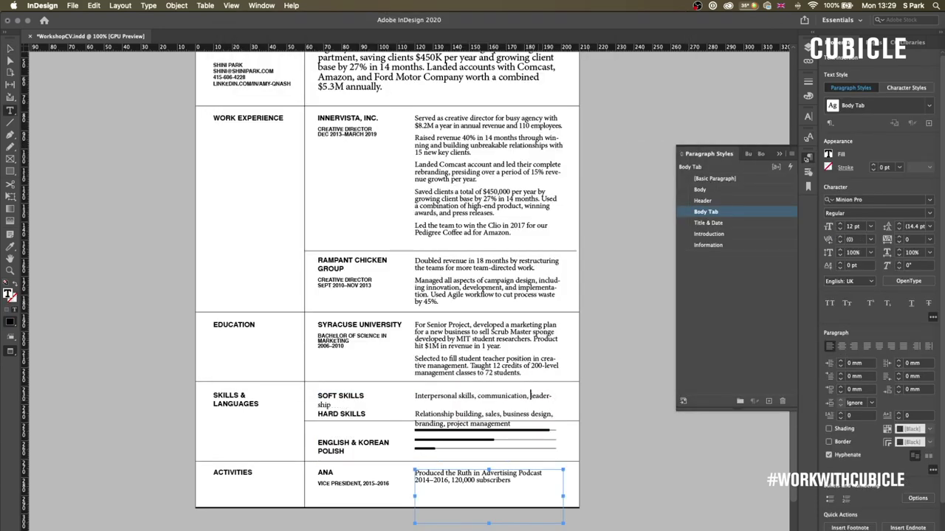
{"action": "left_click", "coordinate": [702, 200]}
{"action": "double_click", "coordinate": [706, 212]}
{"action": "left_click", "coordinate": [265, 47]}
{"action": "left_click", "coordinate": [478, 109]}
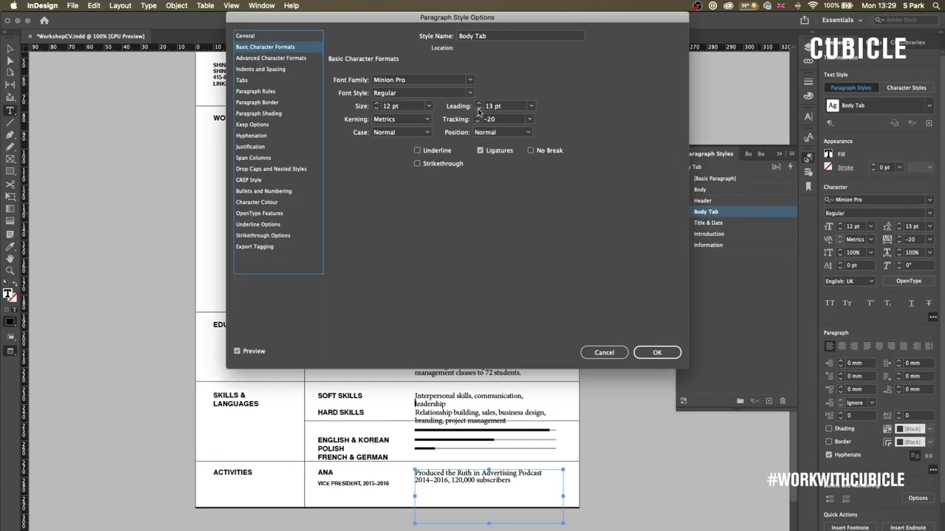
{"action": "key", "text": "Return"}
- Apply the Header style to the ENGLISH & KOREAN languages text, then zoom to 125%
{"action": "key", "text": "Escape"}
{"action": "left_click", "coordinate": [575, 430]}
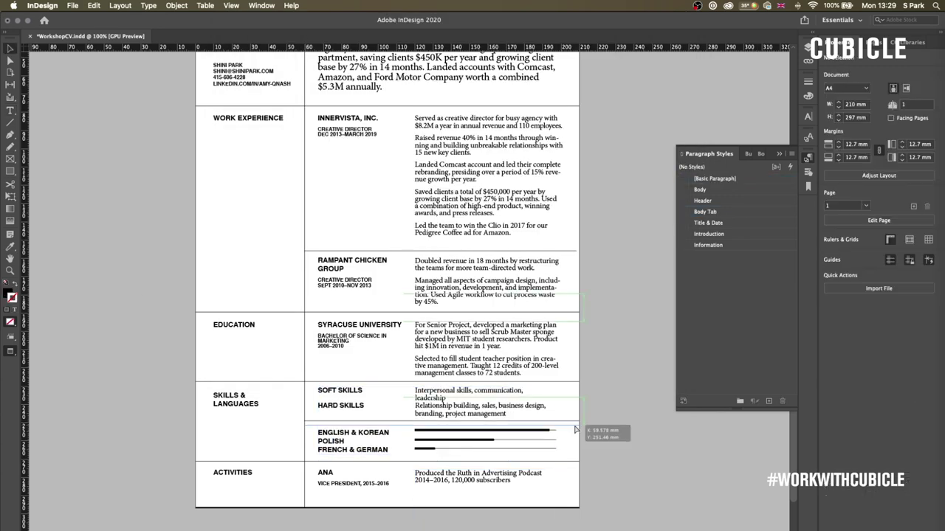
{"action": "left_click", "coordinate": [487, 514]}
{"action": "key", "text": "t"}
{"action": "left_click", "coordinate": [318, 434]}
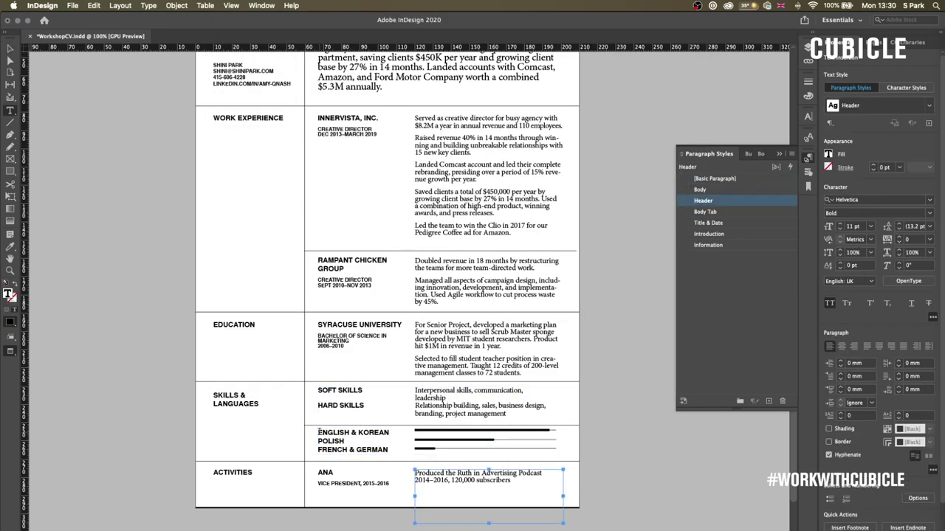
{"action": "key", "text": "super+a"}
{"action": "key", "text": "Escape"}
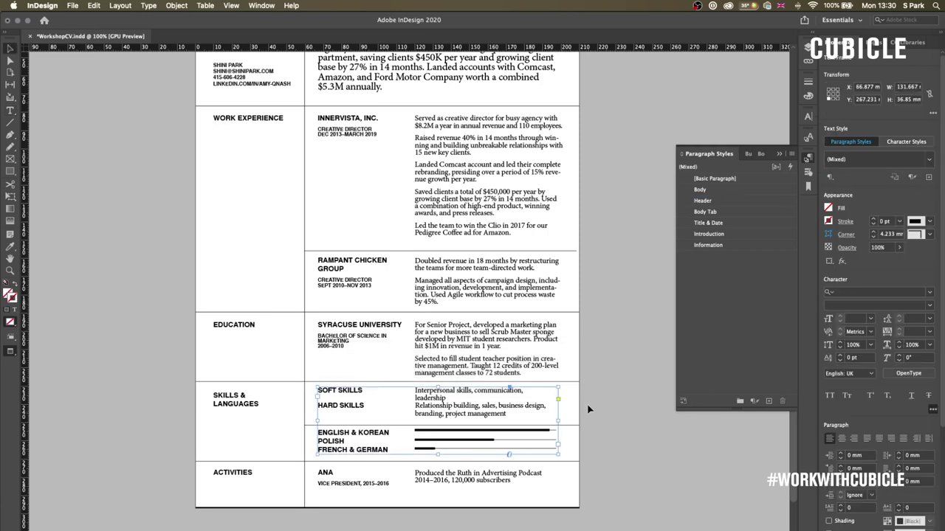
{"action": "left_click", "coordinate": [587, 404]}
{"action": "key", "text": "super+equal"}
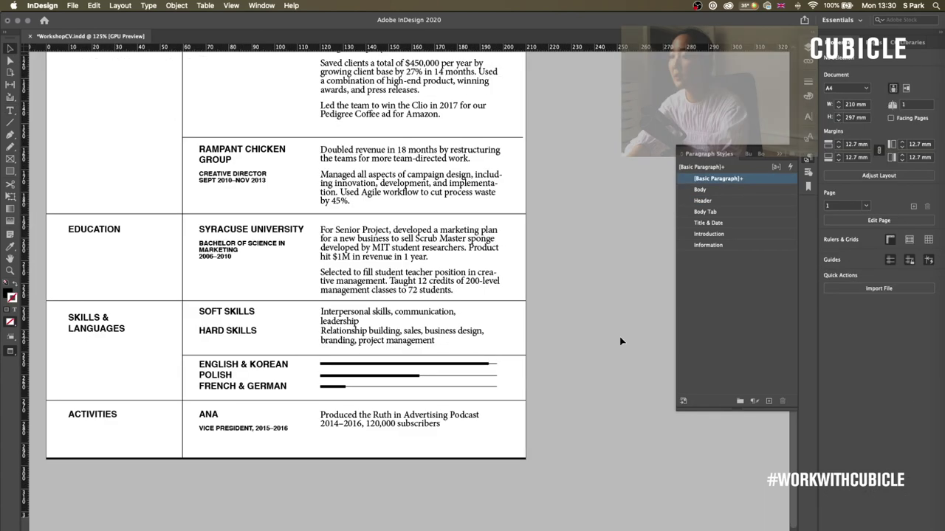
- Delete the A-Master spread from the Pages panel and insert a new blank page 2
{"action": "key", "text": "super+minus"}
{"action": "key", "text": "super+minus"}
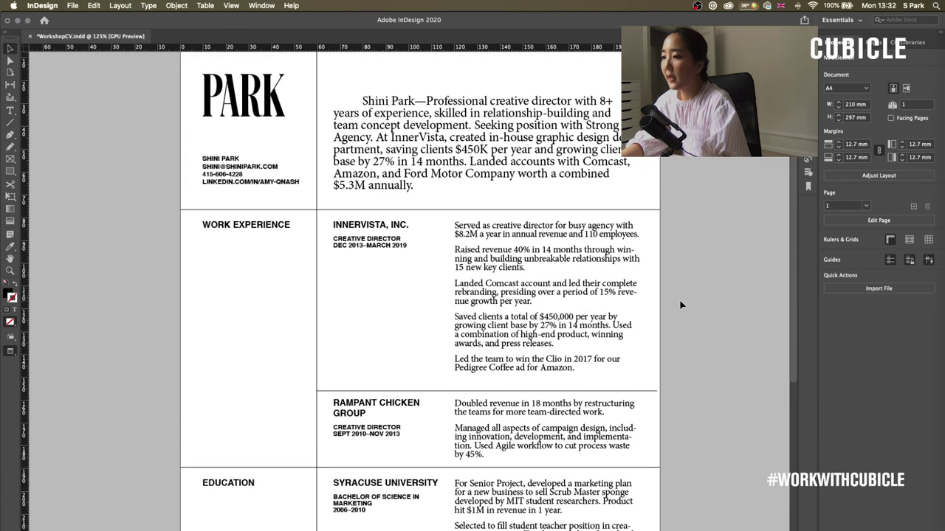
{"action": "scroll", "coordinate": [688, 355], "scroll_direction": "down", "scroll_amount": 1}
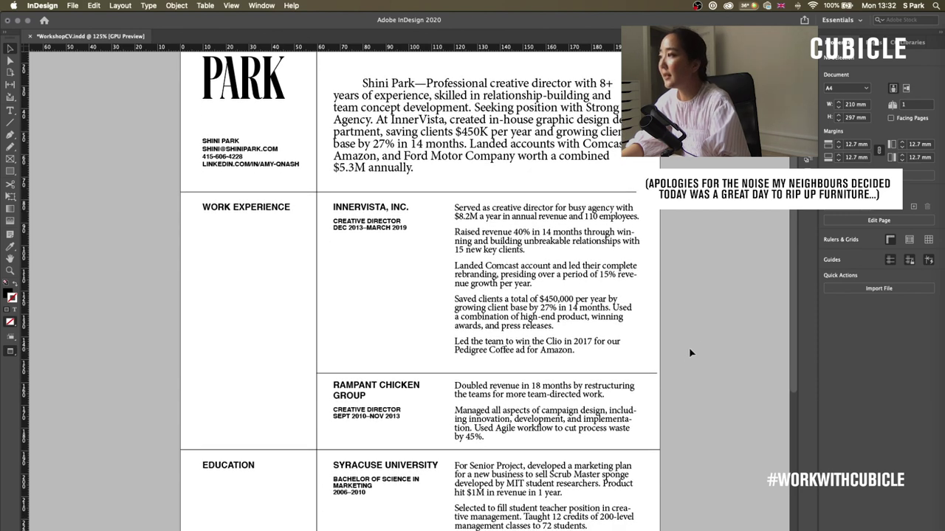
{"action": "key", "text": "super+minus"}
{"action": "scroll", "coordinate": [688, 320], "scroll_direction": "down", "scroll_amount": 1}
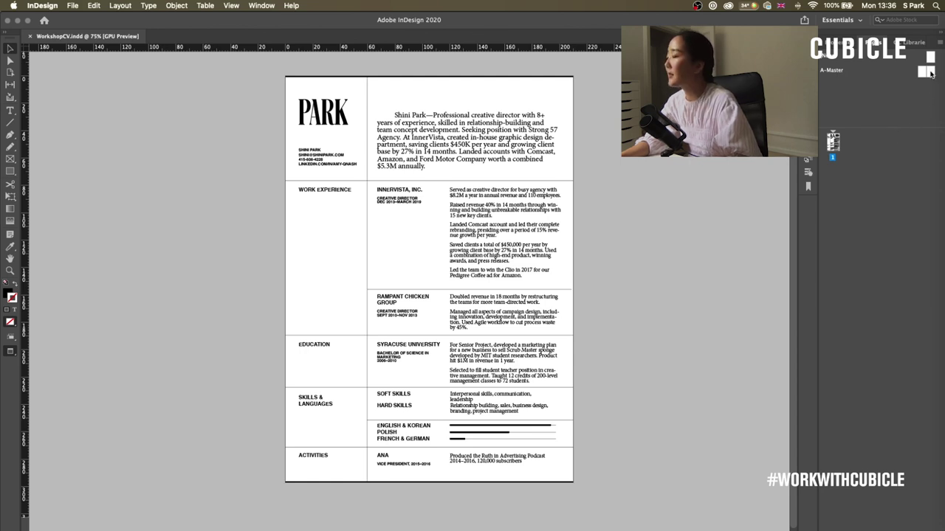
{"action": "double_click", "coordinate": [927, 72]}
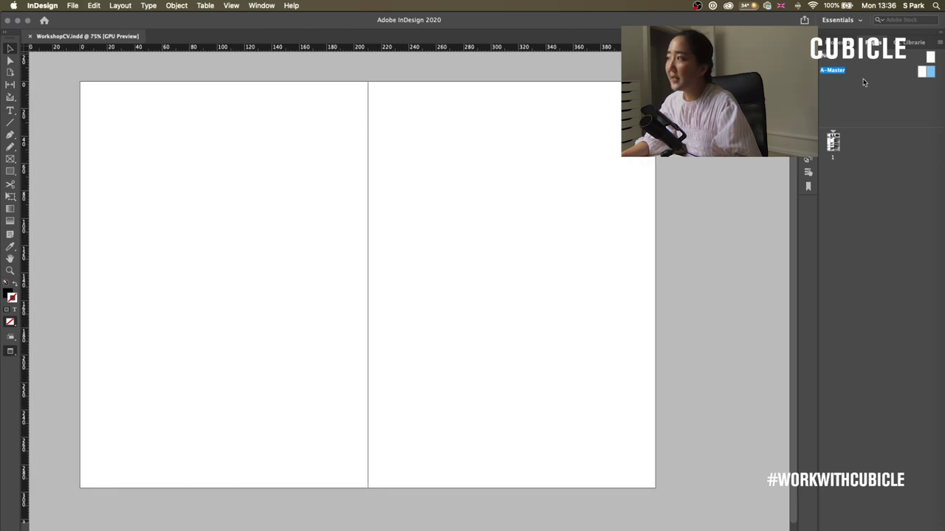
{"action": "left_click", "coordinate": [921, 71]}
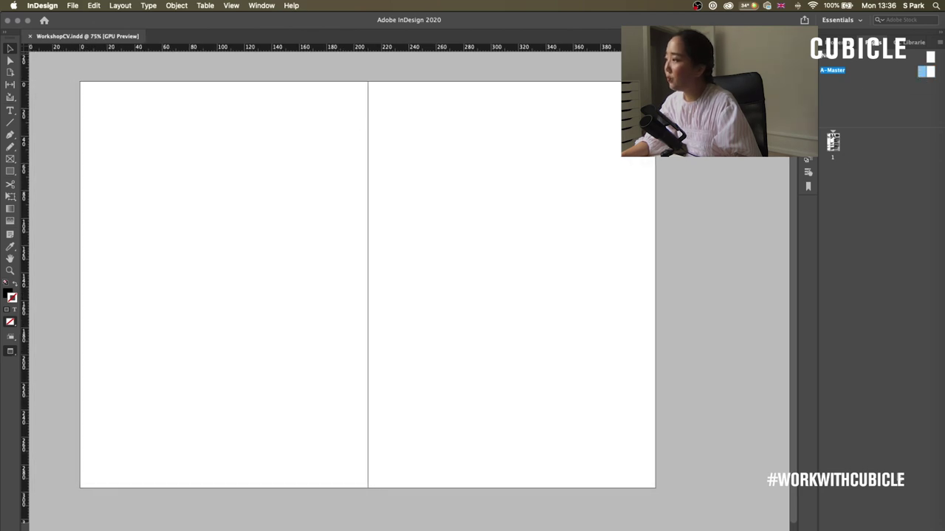
{"action": "left_click", "coordinate": [936, 529]}
{"action": "left_click", "coordinate": [547, 295]}
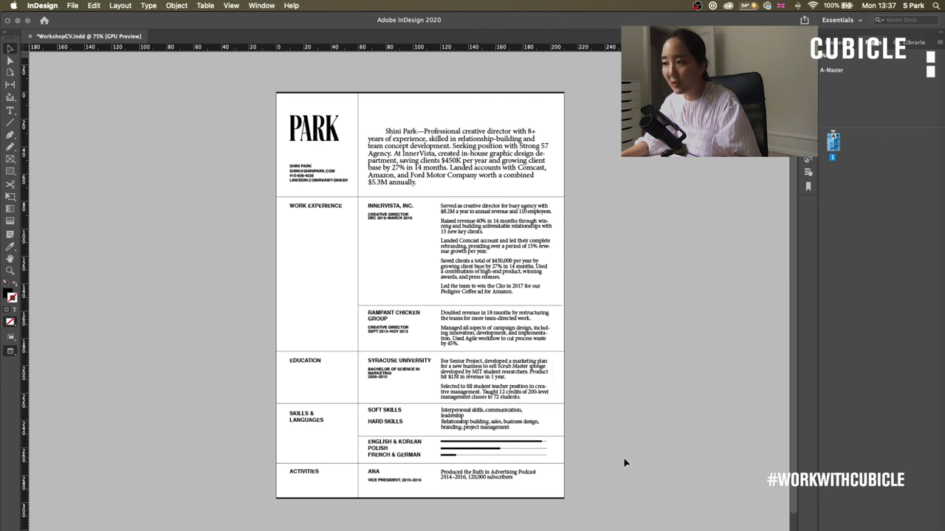
{"action": "key", "text": "super+shift+p"}
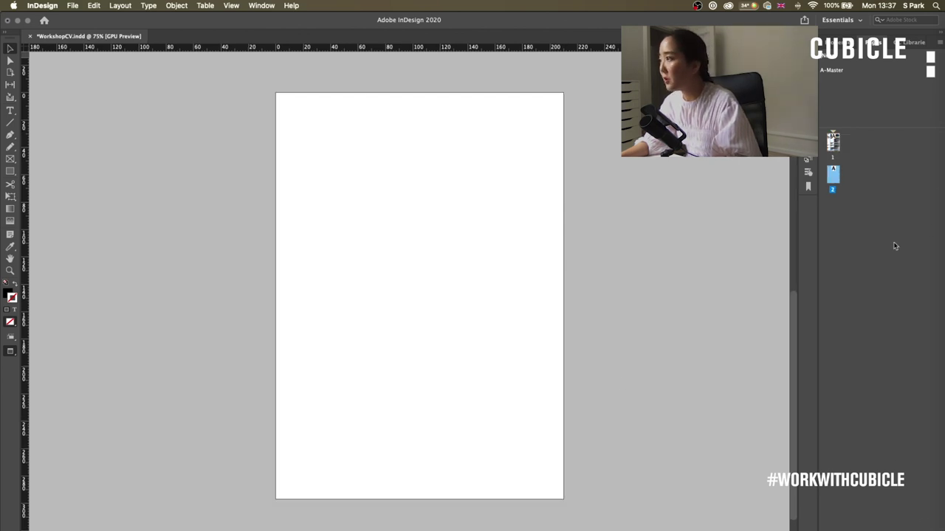
{"action": "scroll", "coordinate": [640, 290], "scroll_direction": "up", "scroll_amount": 10}
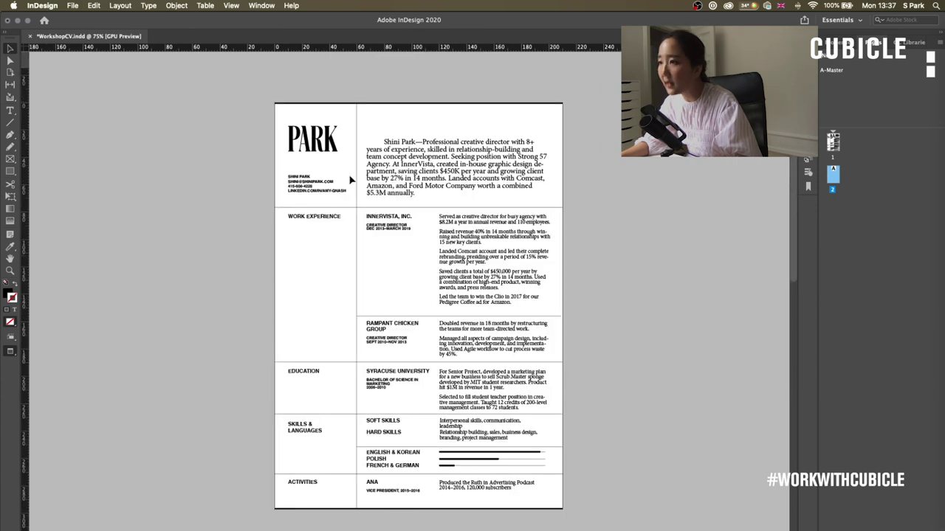
- Cut the PARK heading and rule frames from page 1 and paste them in place on A-Master
{"action": "left_click_drag", "start_coordinate": [242, 112], "coordinate": [354, 102]}
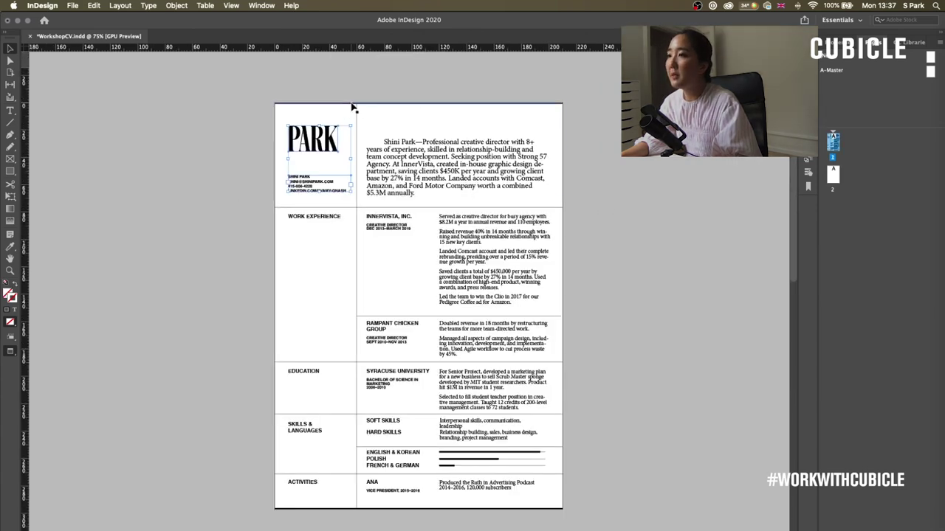
{"action": "left_click", "coordinate": [636, 303]}
{"action": "scroll", "coordinate": [420, 317], "scroll_direction": "down", "scroll_amount": 6}
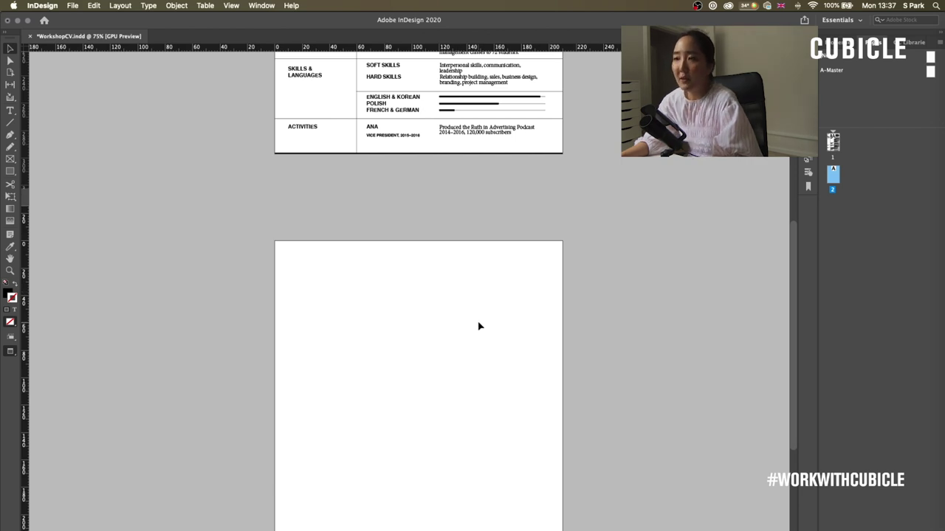
{"action": "scroll", "coordinate": [580, 322], "scroll_direction": "up", "scroll_amount": 6}
{"action": "scroll", "coordinate": [650, 325], "scroll_direction": "up", "scroll_amount": 1}
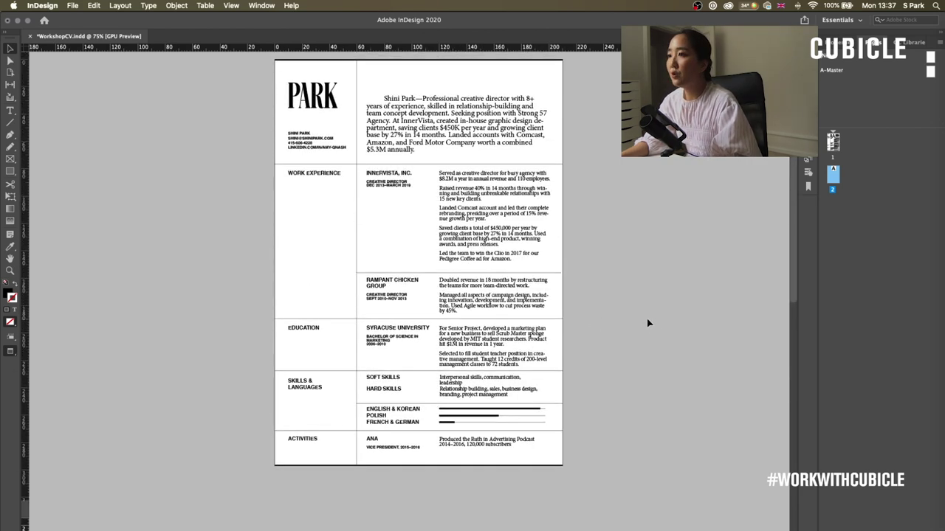
{"action": "left_click", "coordinate": [329, 62]}
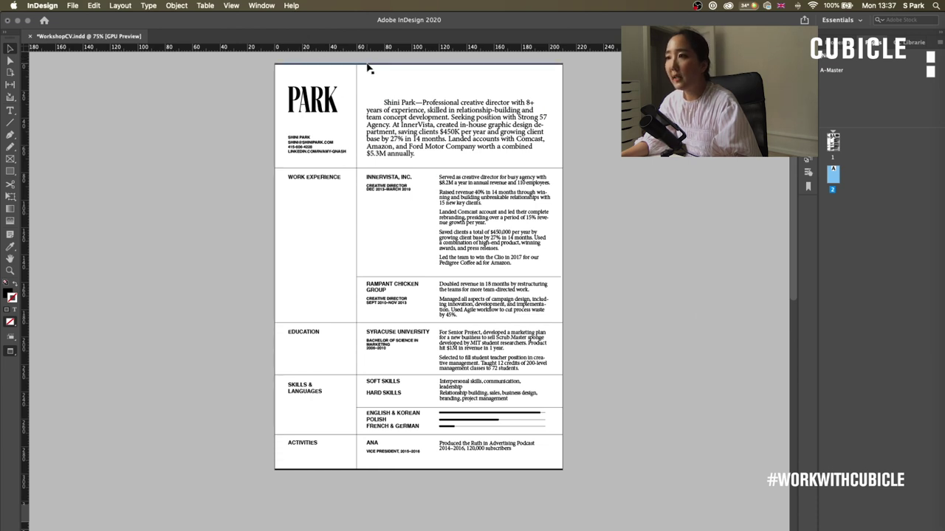
{"action": "left_click", "coordinate": [334, 474]}
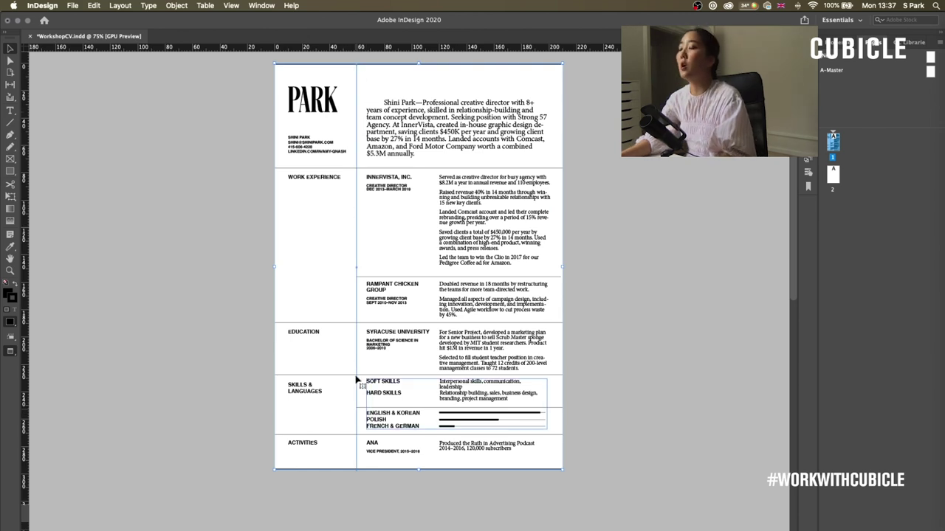
{"action": "left_click", "coordinate": [301, 148]}
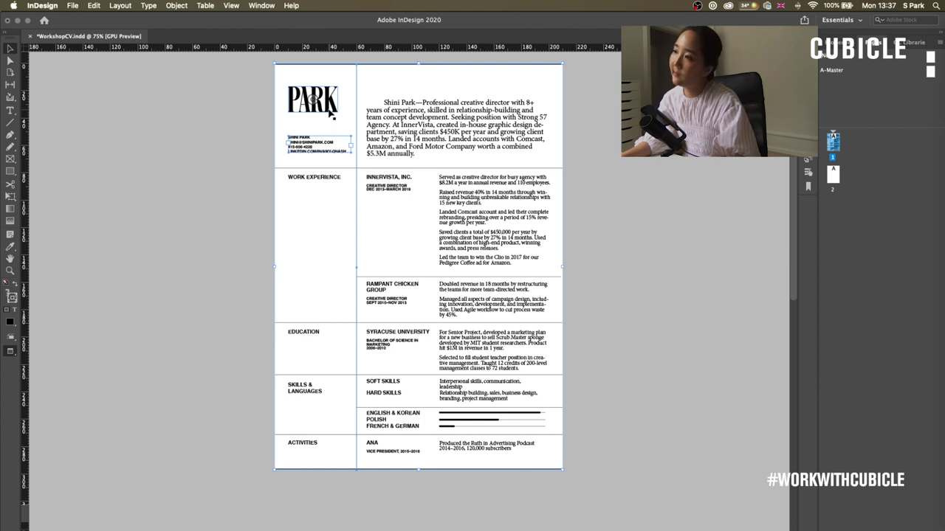
{"action": "left_click", "coordinate": [334, 109]}
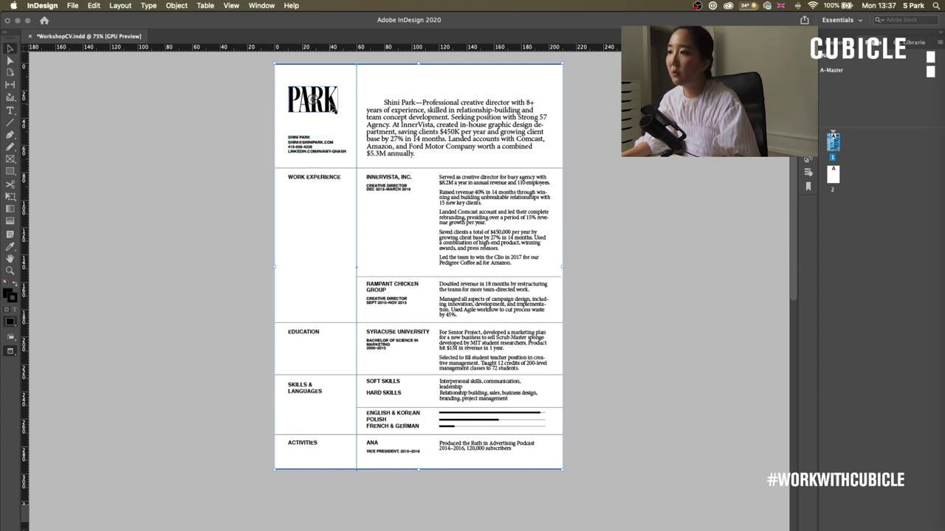
{"action": "key", "text": "Delete"}
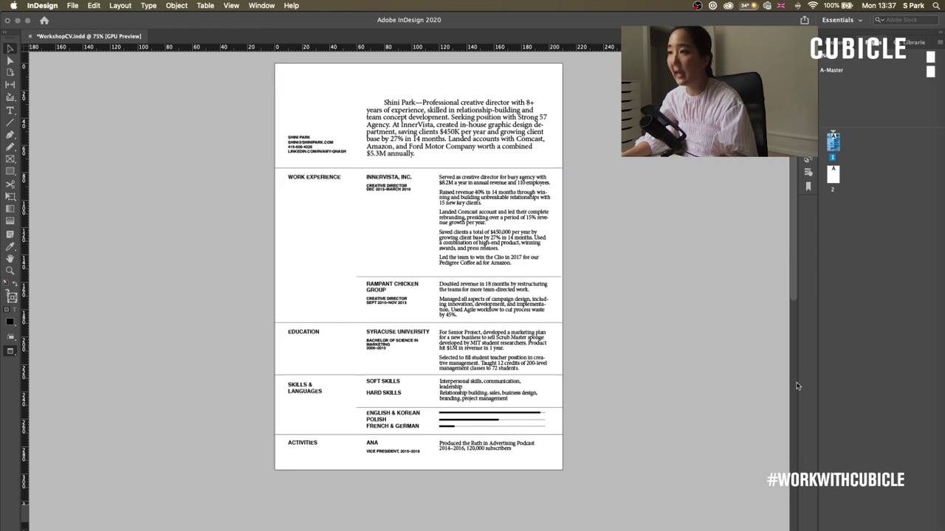
{"action": "double_click", "coordinate": [930, 73]}
{"action": "right_click", "coordinate": [448, 159]}
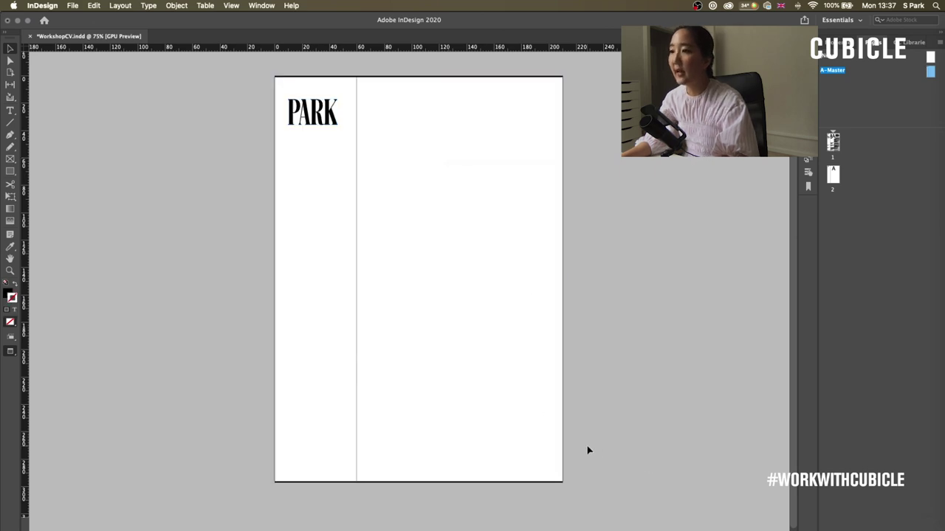
- Add new pages 3 and 4 after page 2
{"action": "double_click", "coordinate": [832, 175]}
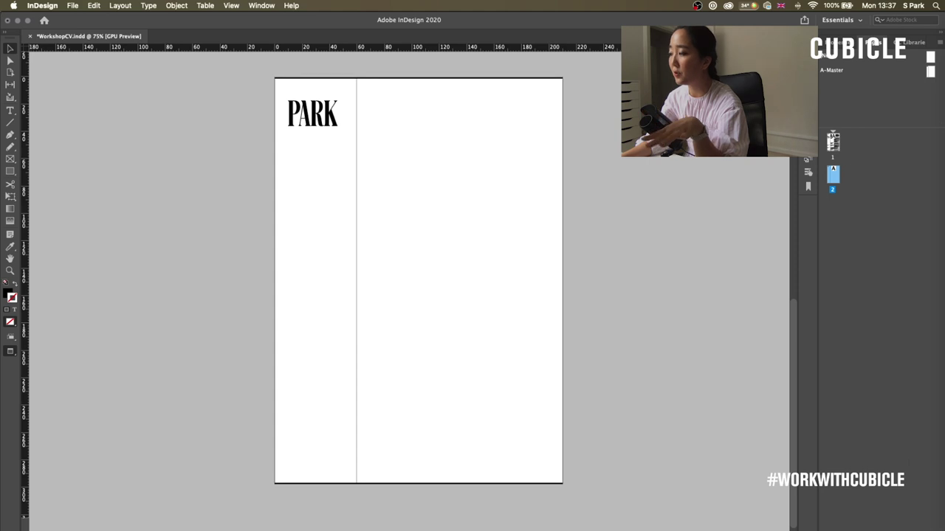
{"action": "key", "text": "super+shift+p"}
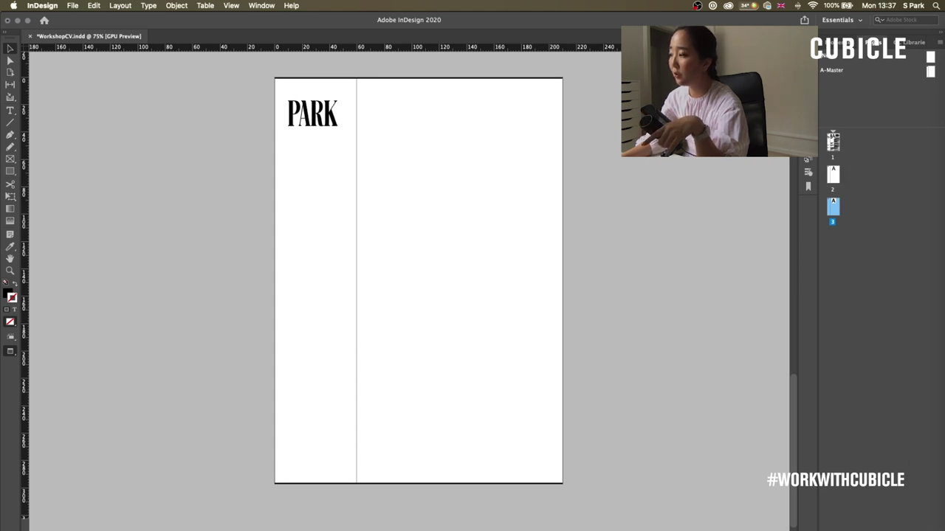
{"action": "key", "text": "super+shift+p"}
{"action": "scroll", "coordinate": [563, 289], "scroll_direction": "up", "scroll_amount": 15}
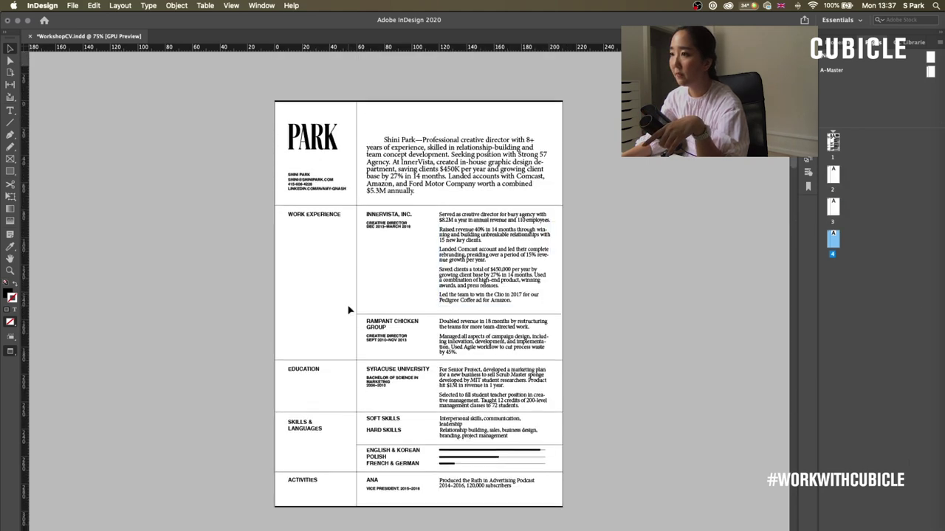
{"action": "scroll", "coordinate": [349, 314], "scroll_direction": "down", "scroll_amount": 10}
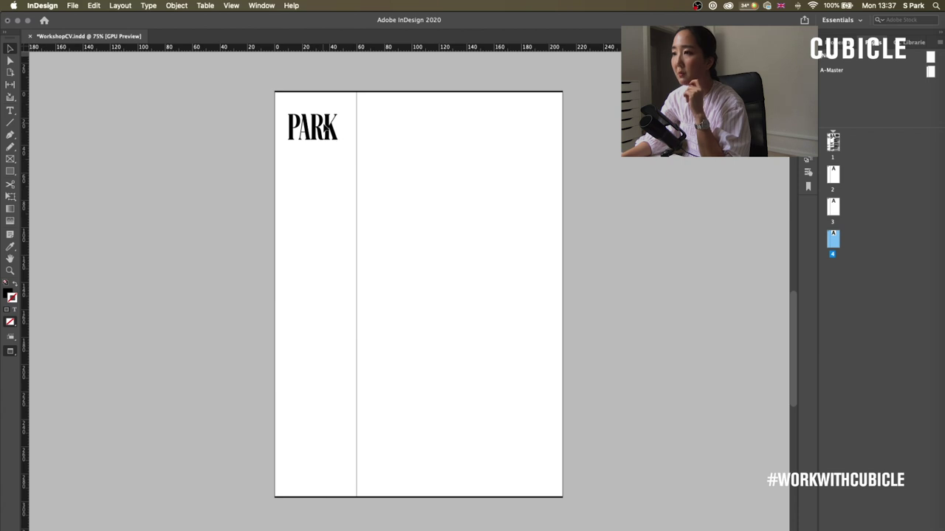
- Override page 4's master items and delete its PARK heading and column rule frame
{"action": "right_click", "coordinate": [832, 240]}
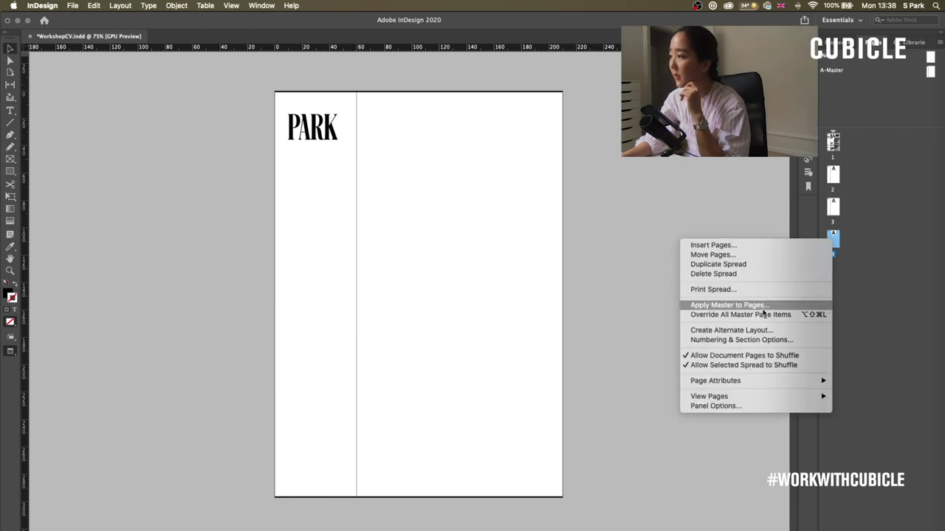
{"action": "left_click", "coordinate": [751, 315]}
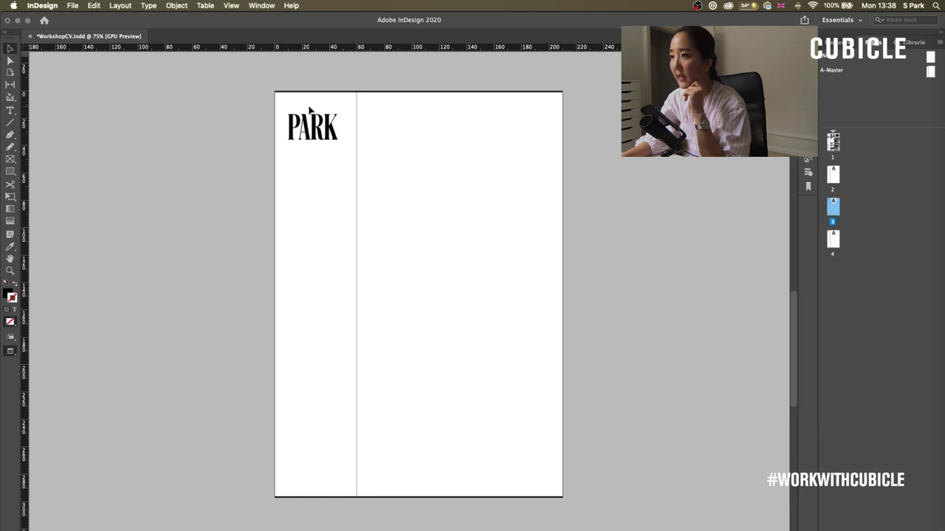
{"action": "double_click", "coordinate": [831, 244]}
{"action": "left_click", "coordinate": [338, 130]}
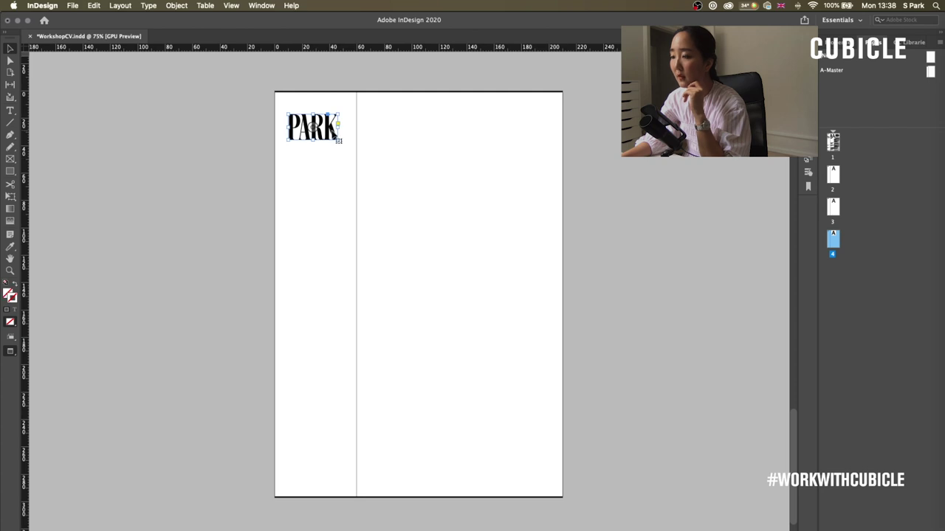
{"action": "key", "text": "Delete"}
{"action": "left_click", "coordinate": [414, 187]}
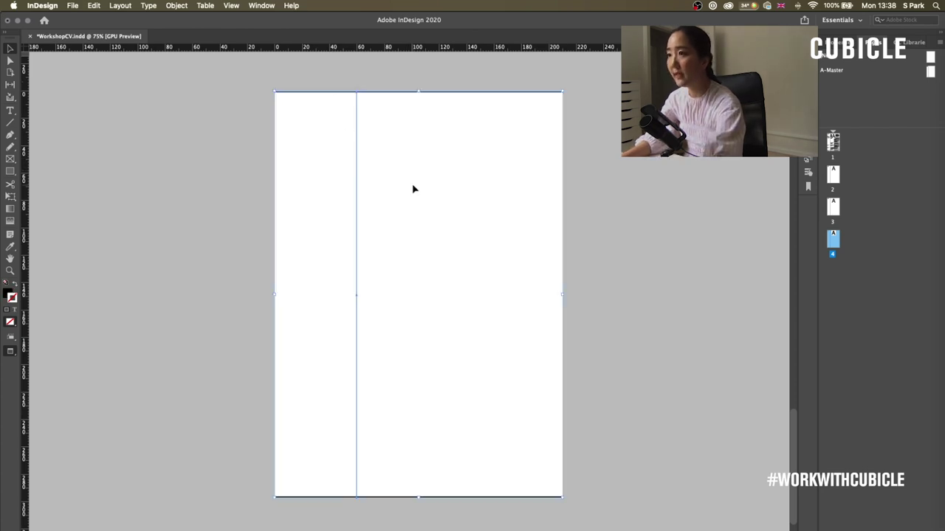
{"action": "key", "text": "Delete"}
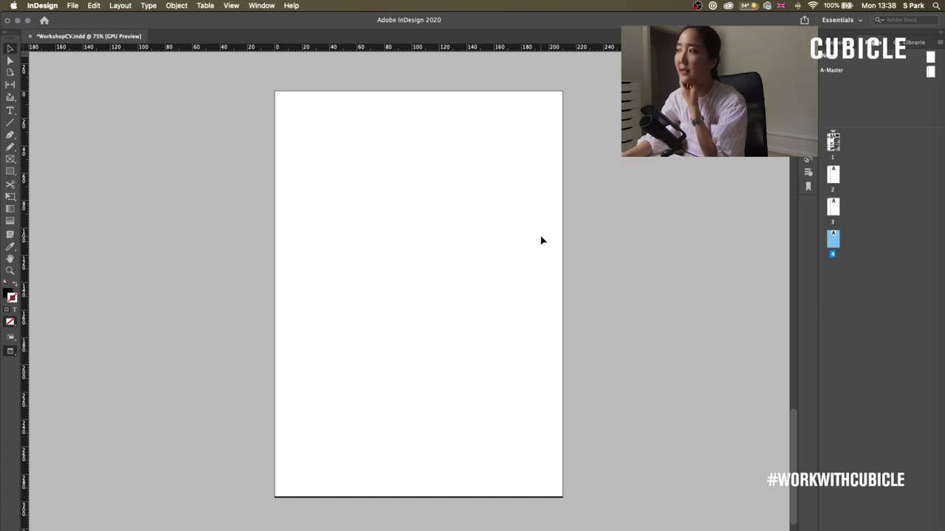
{"action": "right_click", "coordinate": [850, 87]}
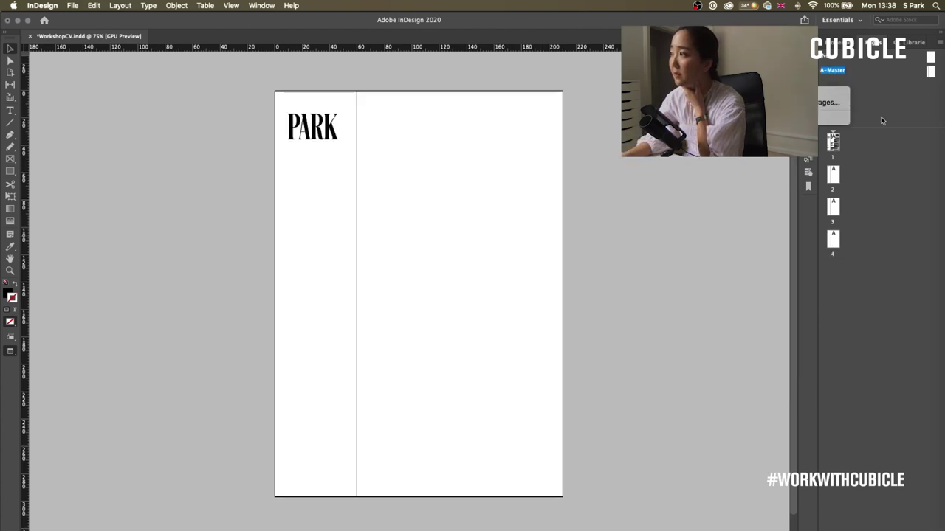
{"action": "left_click", "coordinate": [878, 99]}
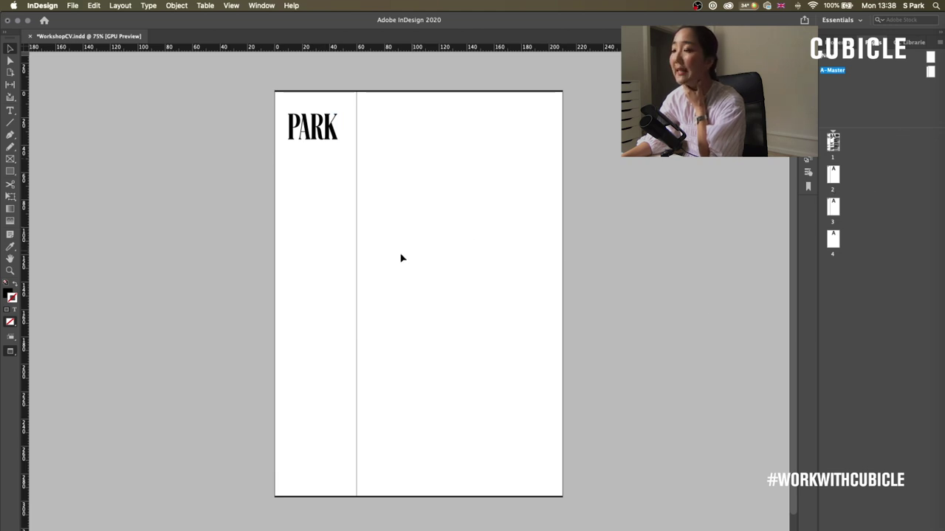
- Start a new master page from the A-Master options, then close its settings without creating it
{"action": "right_click", "coordinate": [845, 112]}
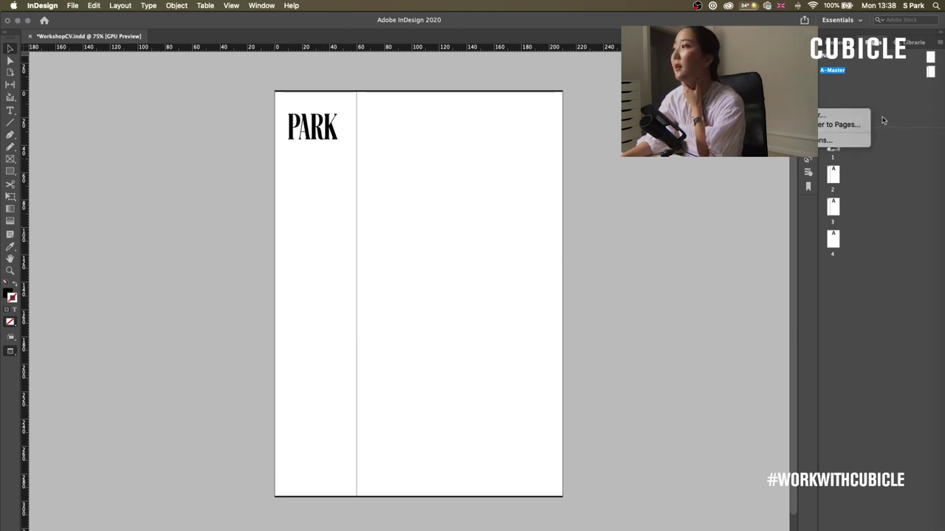
{"action": "left_click", "coordinate": [848, 116]}
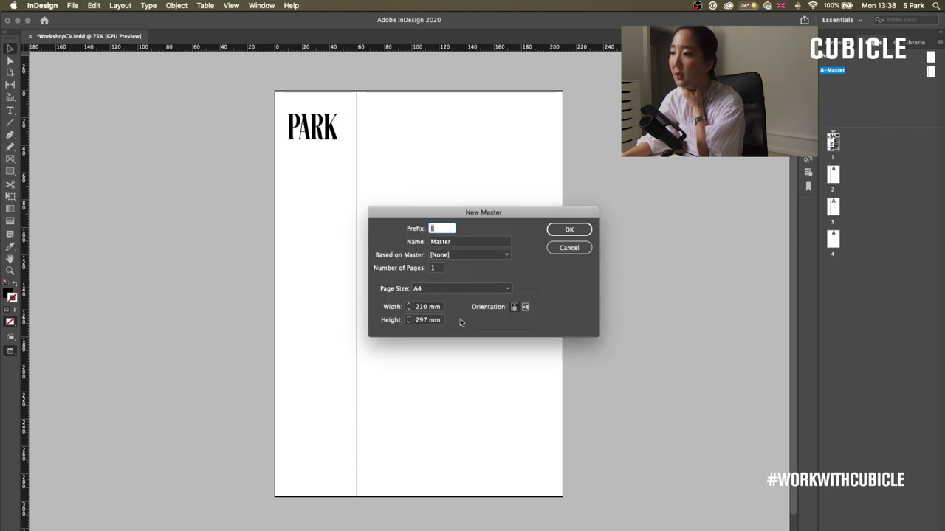
{"action": "left_click", "coordinate": [567, 229]}
{"action": "scroll", "coordinate": [699, 250], "scroll_direction": "up", "scroll_amount": 1}
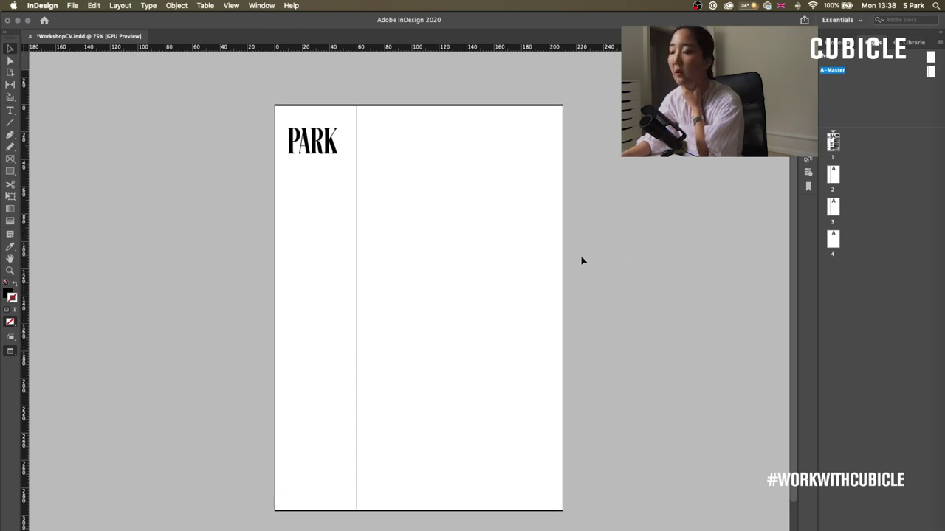
- Delete pages 2–4, leaving only the CV page, and choose File > Export
{"action": "left_click", "coordinate": [834, 175]}
{"action": "left_click", "coordinate": [834, 209], "text": "shift"}
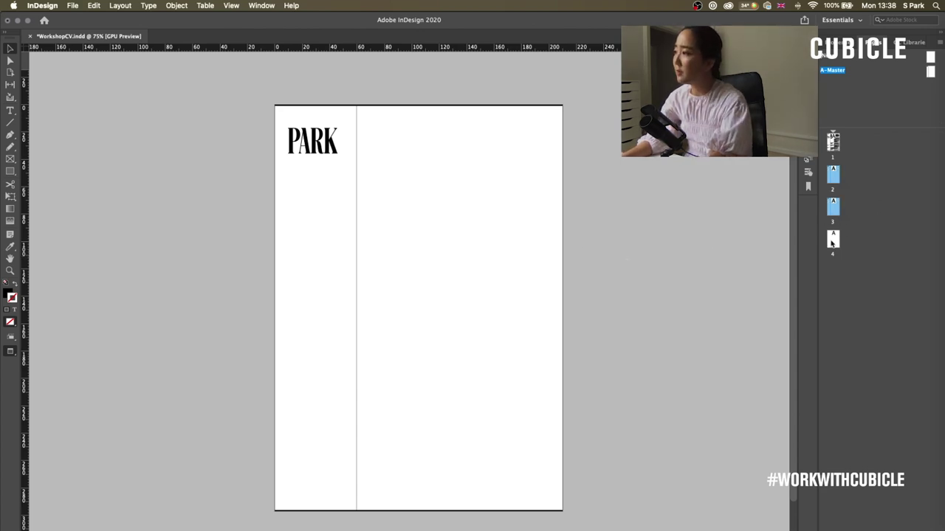
{"action": "left_click", "coordinate": [832, 243], "text": "shift"}
{"action": "key", "text": "Delete"}
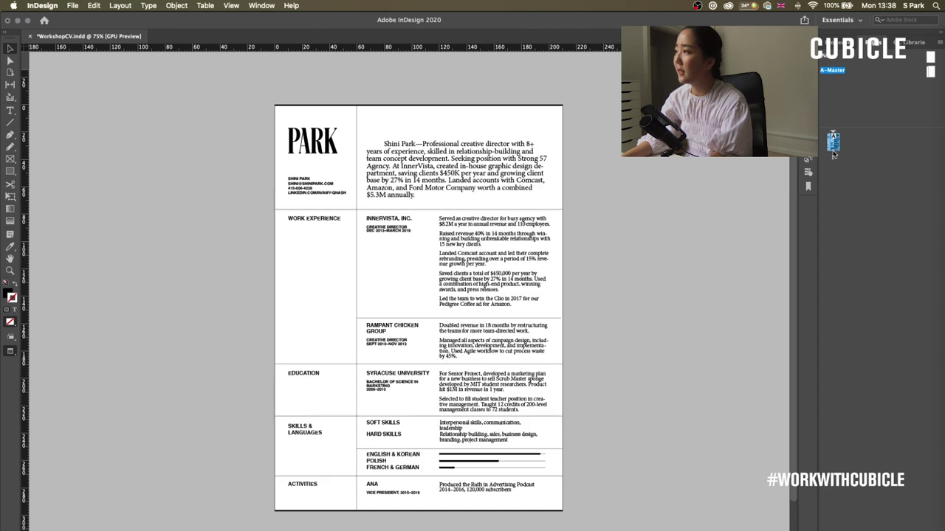
{"action": "left_click", "coordinate": [834, 150]}
{"action": "left_click", "coordinate": [73, 5]}
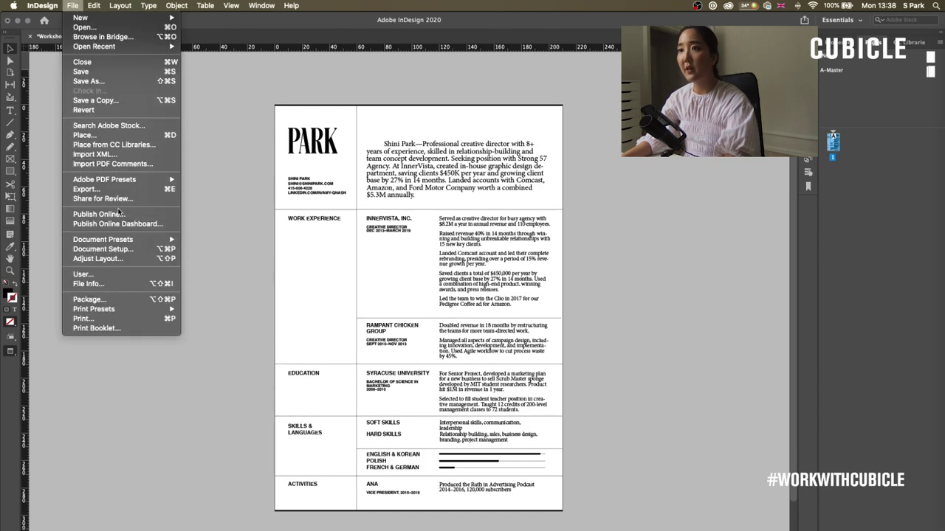
{"action": "left_click", "coordinate": [103, 186]}
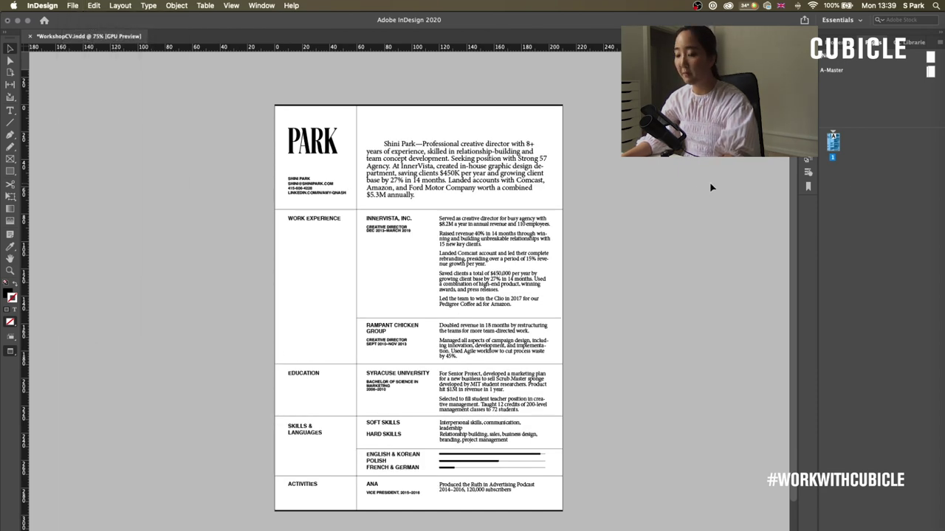
- Name the file Episode3-CV and export it as an interactive PDF
{"action": "type", "text": "Epi"}
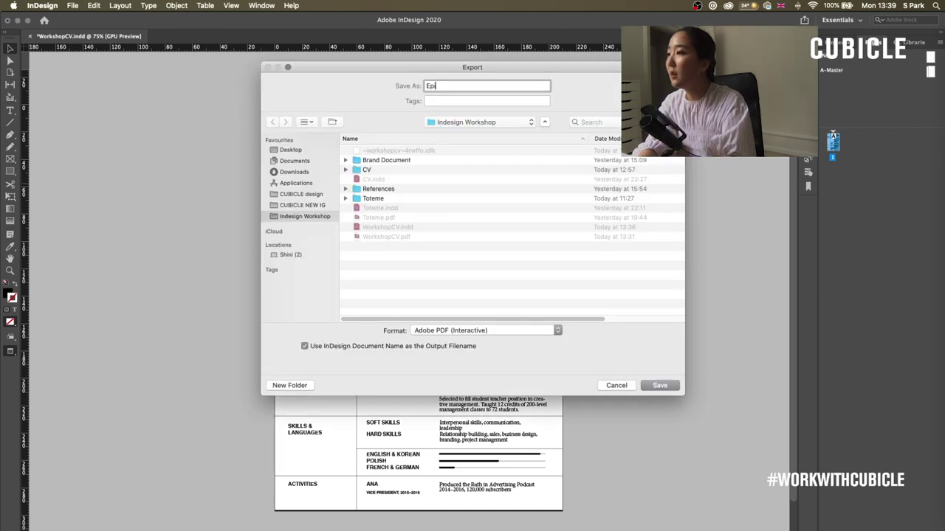
{"action": "type", "text": "sose"}
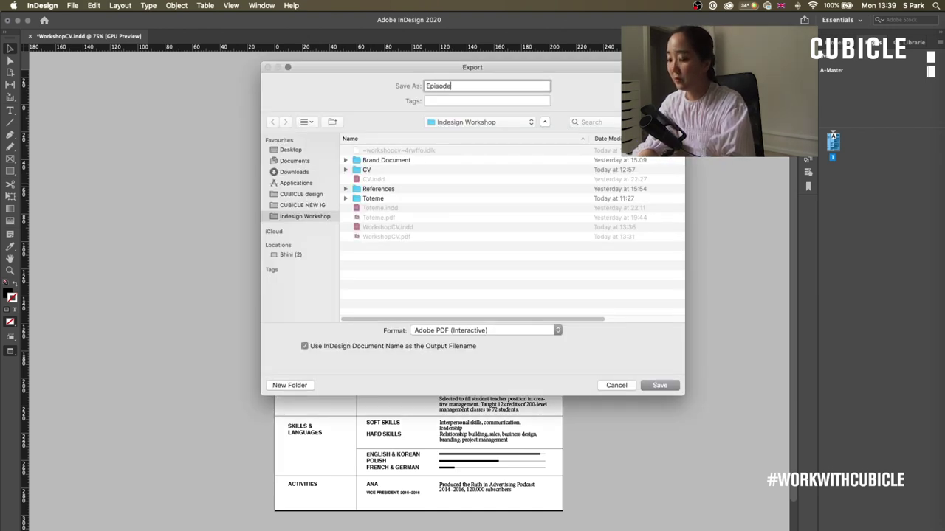
{"action": "type", "text": "3-CV"}
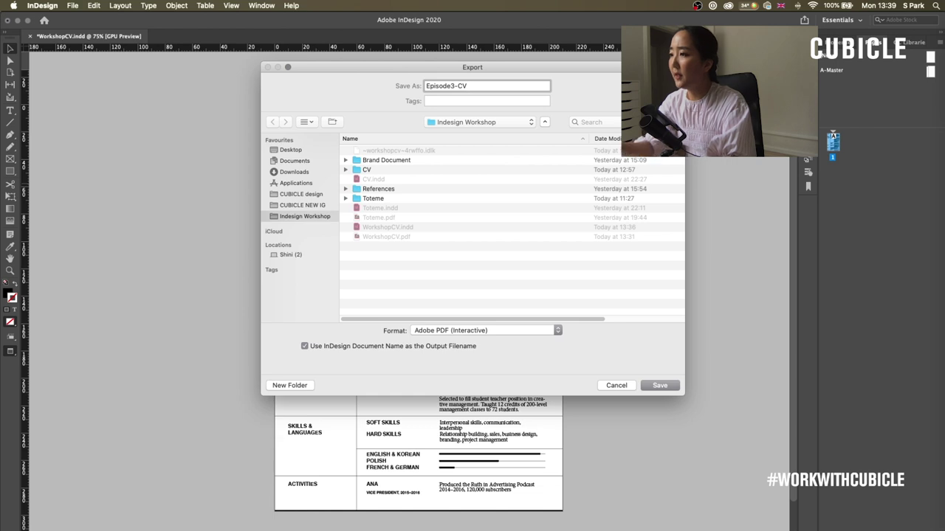
{"action": "left_click", "coordinate": [662, 385]}
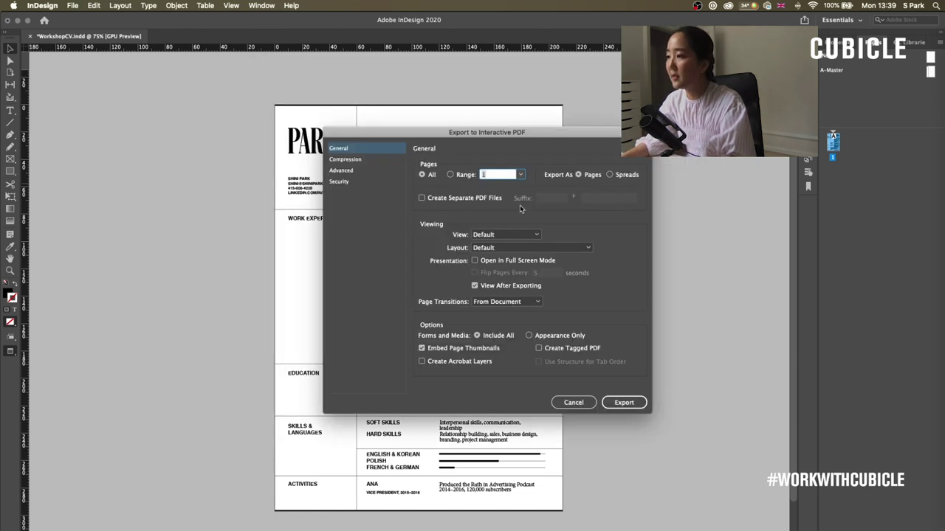
{"action": "left_click", "coordinate": [622, 402]}
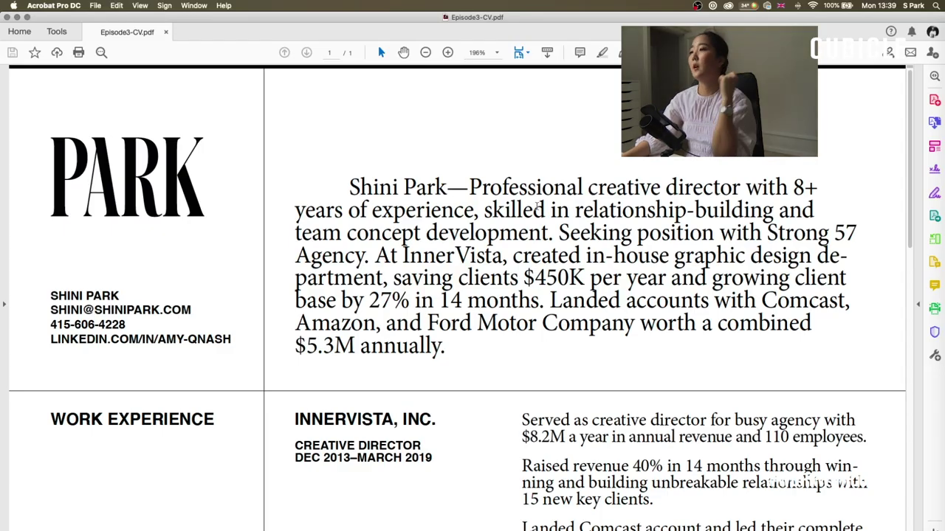
{"action": "scroll", "coordinate": [559, 211], "scroll_direction": "down", "scroll_amount": 15}
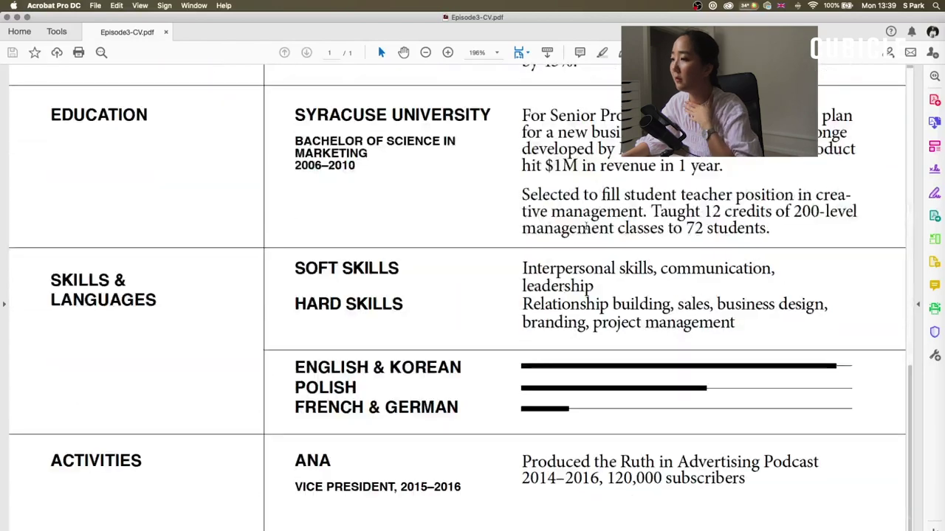
{"action": "left_click_drag", "start_coordinate": [909, 443], "coordinate": [896, 115]}
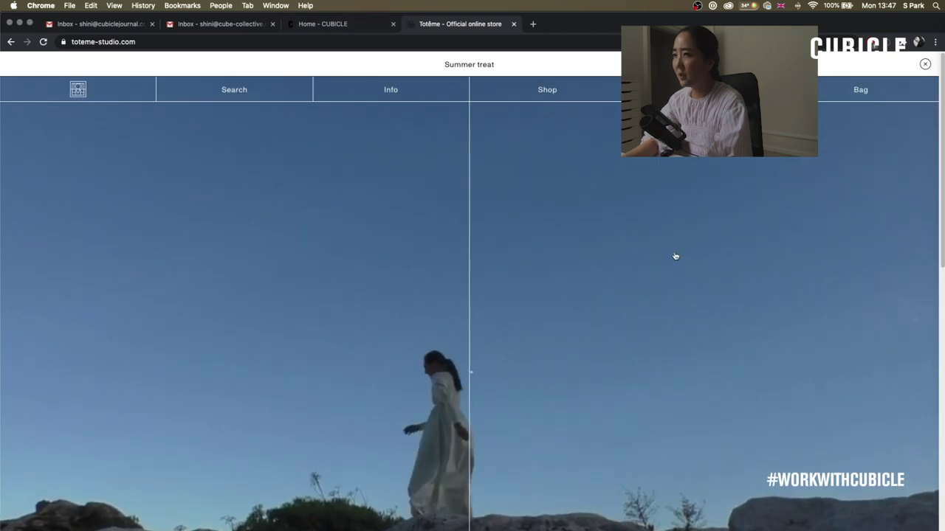
- Open Totême's COVID-19 FAQ page via Info and inspect a paragraph's styling in DevTools
{"action": "scroll", "coordinate": [675, 258], "scroll_direction": "down", "scroll_amount": 10}
{"action": "scroll", "coordinate": [669, 249], "scroll_direction": "down", "scroll_amount": 5}
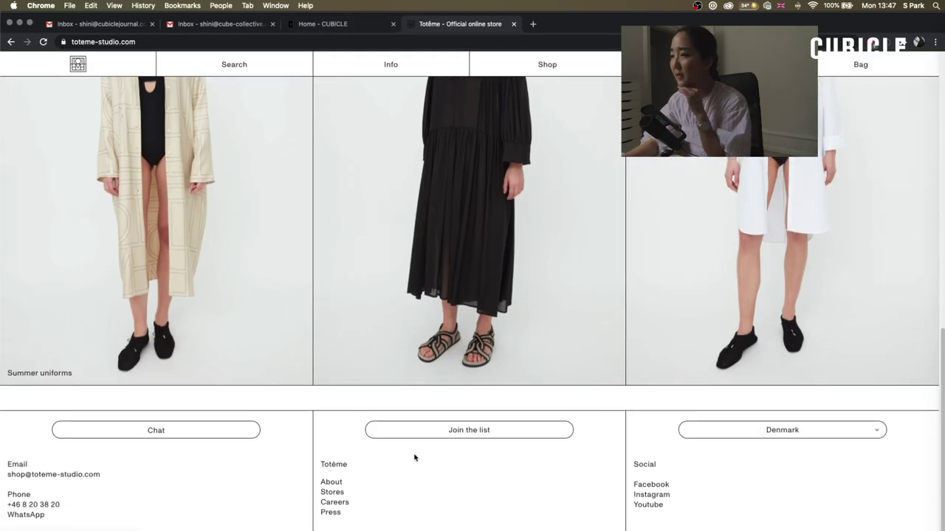
{"action": "left_click", "coordinate": [381, 66]}
{"action": "left_click", "coordinate": [402, 127]}
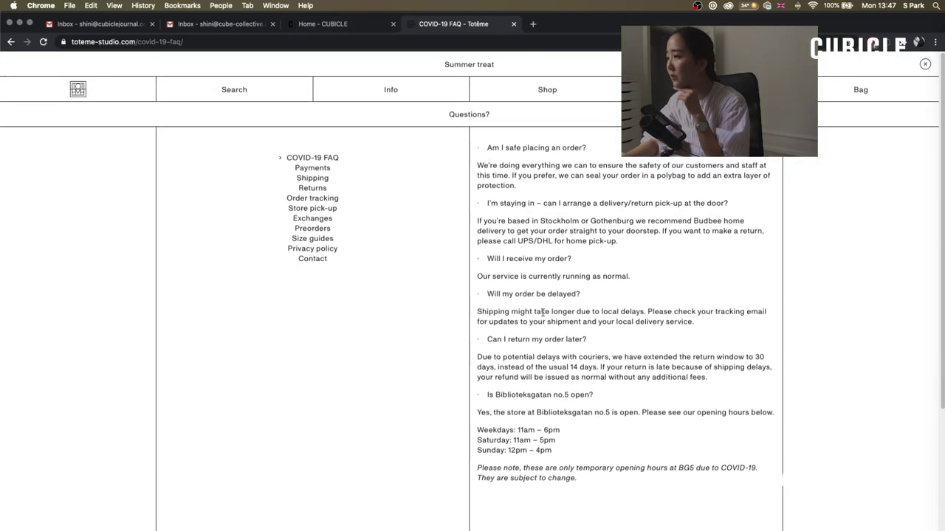
{"action": "right_click", "coordinate": [503, 176]}
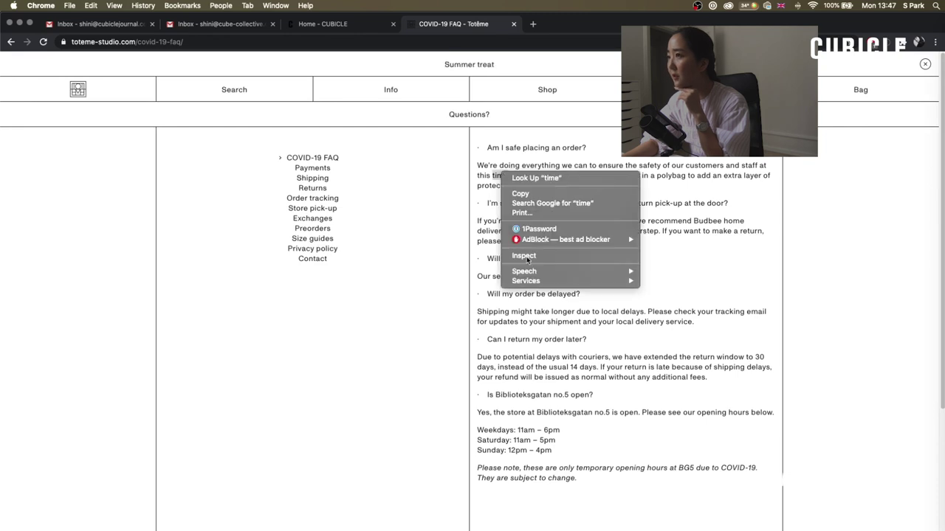
{"action": "left_click", "coordinate": [529, 260]}
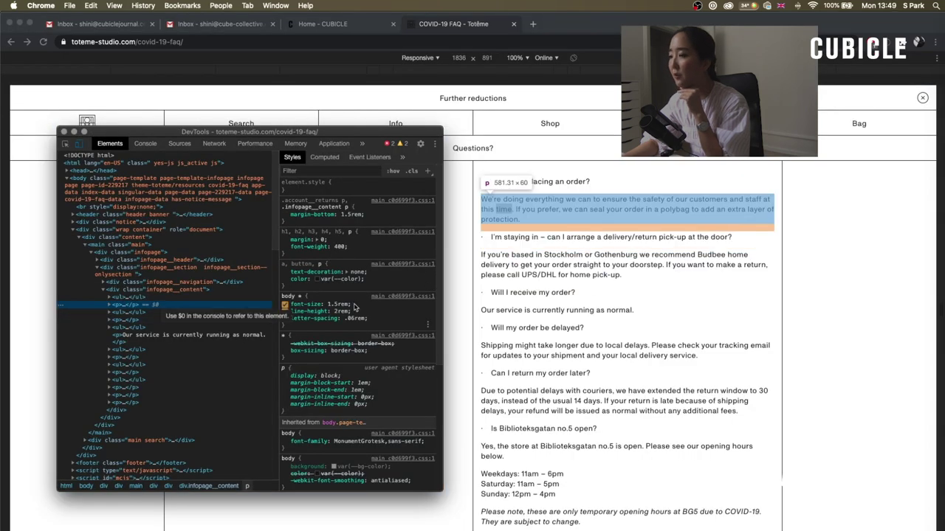
{"action": "scroll", "coordinate": [334, 427], "scroll_direction": "down", "scroll_amount": 1}
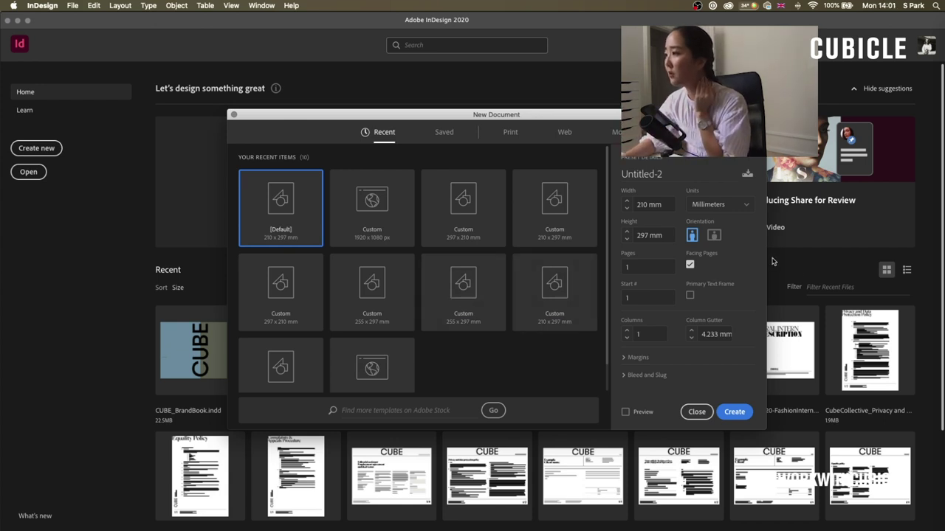
- Create a landscape 297 × 210 mm document with Facing Pages turned off
{"action": "left_click", "coordinate": [714, 235]}
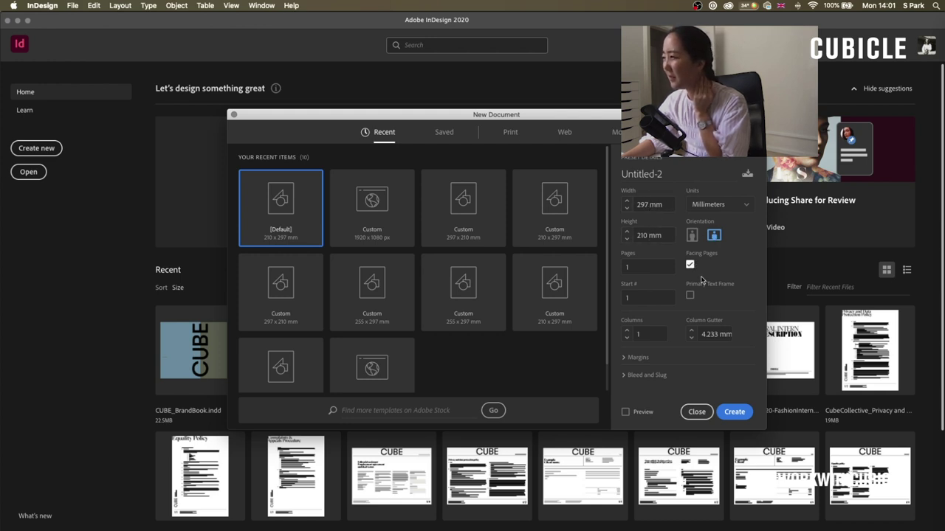
{"action": "left_click", "coordinate": [691, 264]}
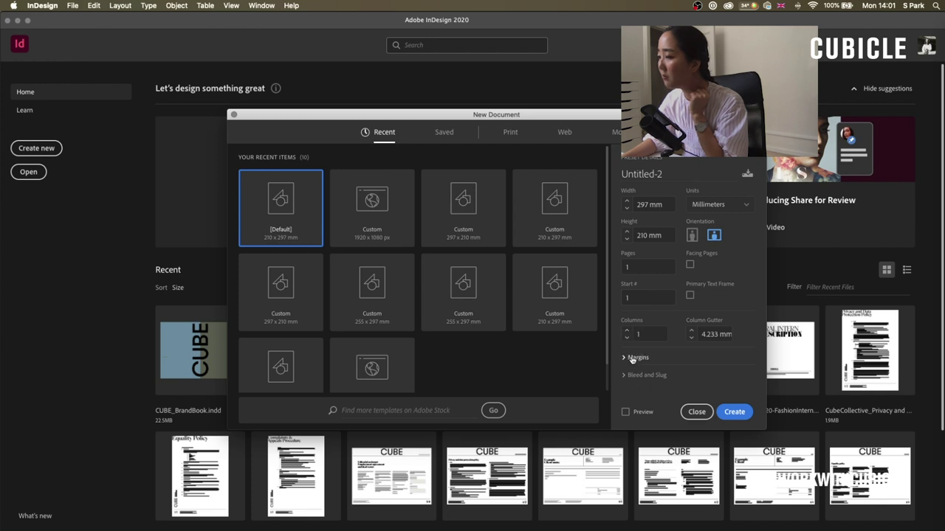
{"action": "left_click", "coordinate": [736, 415]}
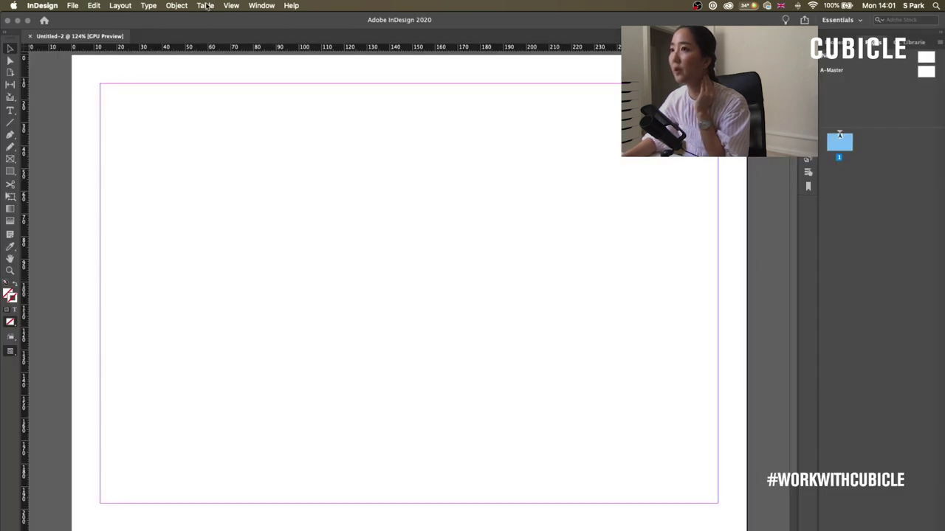
- Switch the screen mode to Preview and zoom the page out to 100%
{"action": "left_click", "coordinate": [206, 6]}
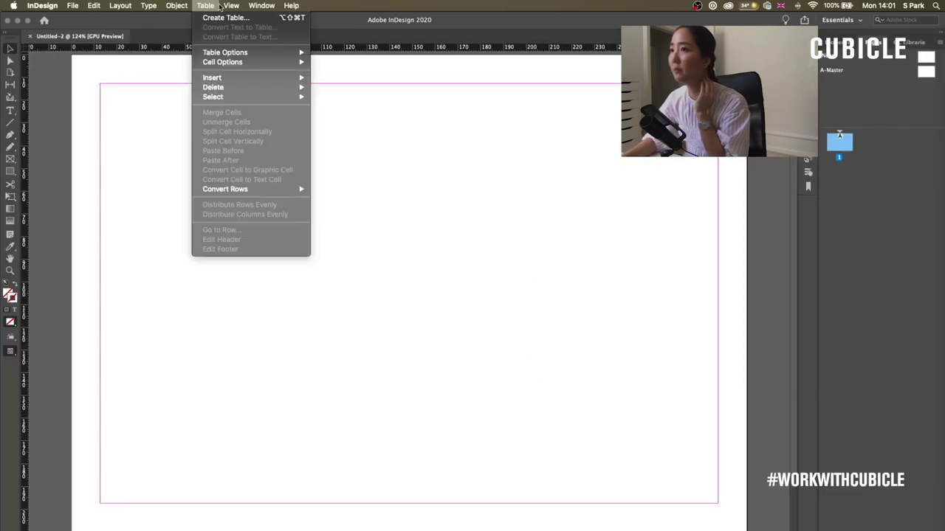
{"action": "mouse_move", "coordinate": [344, 164]}
{"action": "left_click", "coordinate": [385, 172]}
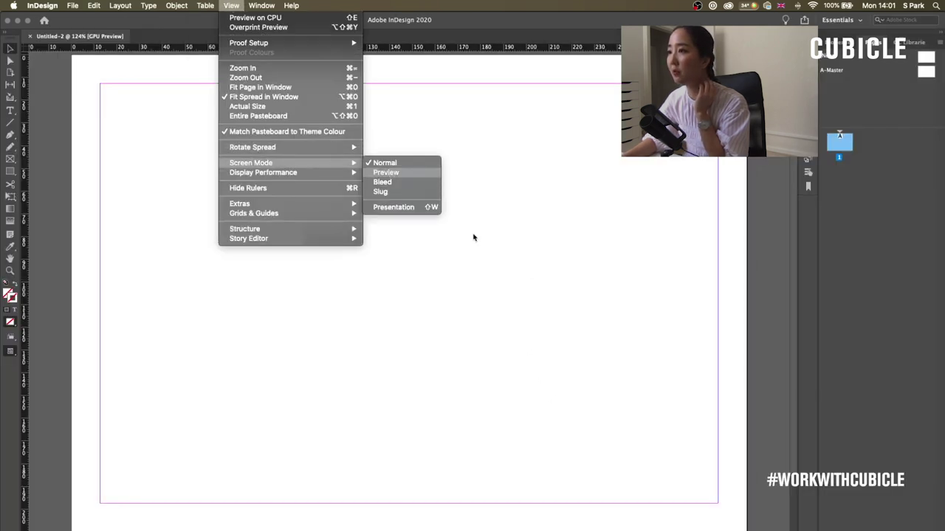
{"action": "key", "text": "bracketleft"}
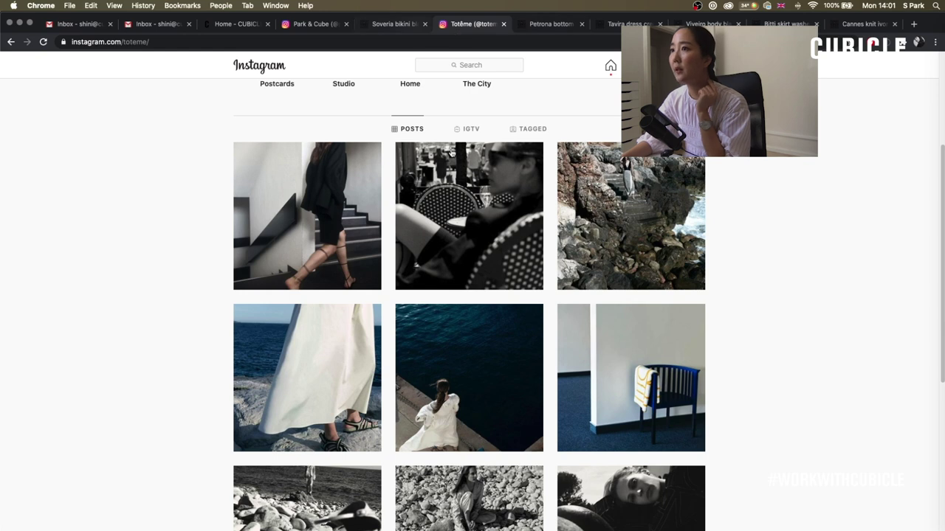
- Switch to the Soveria bikini product tab and scroll up through the page
{"action": "left_click", "coordinate": [406, 28]}
{"action": "scroll", "coordinate": [231, 155], "scroll_direction": "up", "scroll_amount": 3}
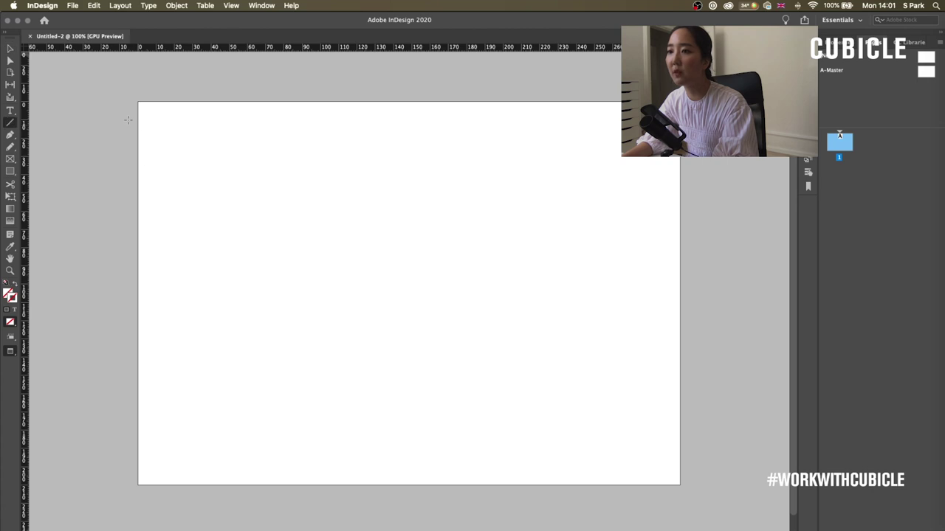
- Draw a 0.5 pt horizontal rule across the page top and copy it near the bottom edge
{"action": "left_click_drag", "start_coordinate": [139, 118], "coordinate": [677, 117]}
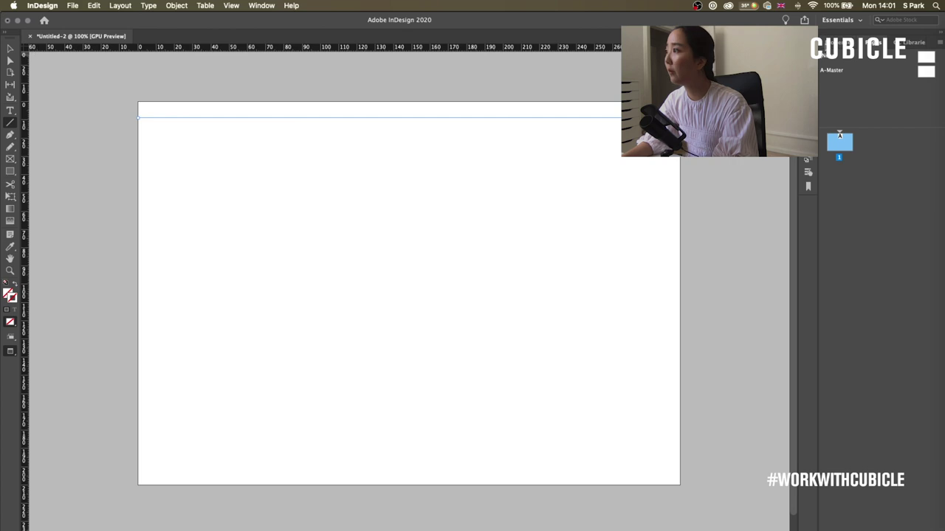
{"action": "left_click", "coordinate": [834, 42]}
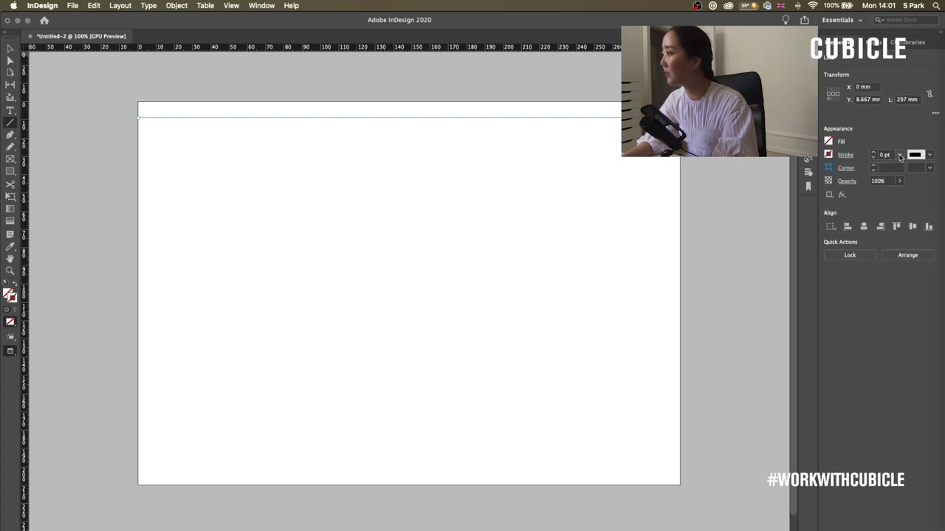
{"action": "left_click", "coordinate": [898, 155]}
{"action": "left_click", "coordinate": [10, 48]}
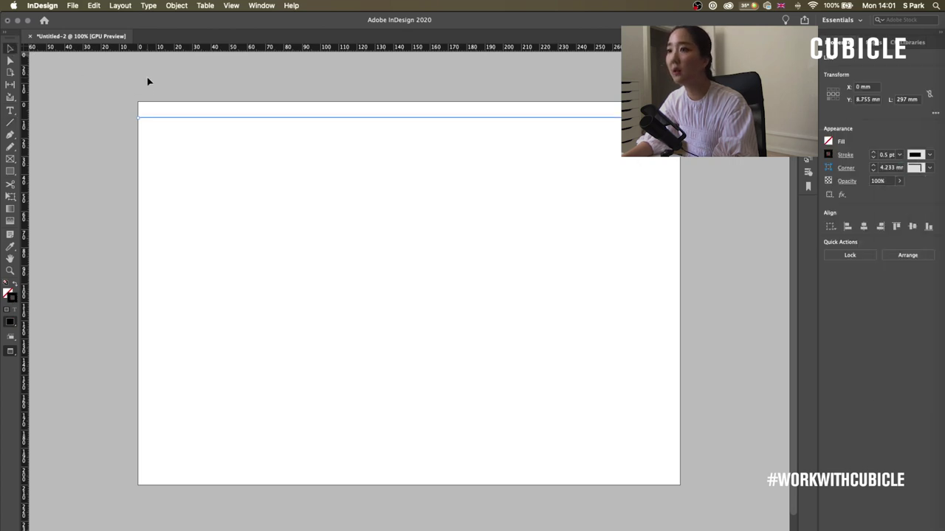
{"action": "left_click", "coordinate": [151, 80]}
{"action": "left_click_drag", "start_coordinate": [409, 123], "coordinate": [392, 466]}
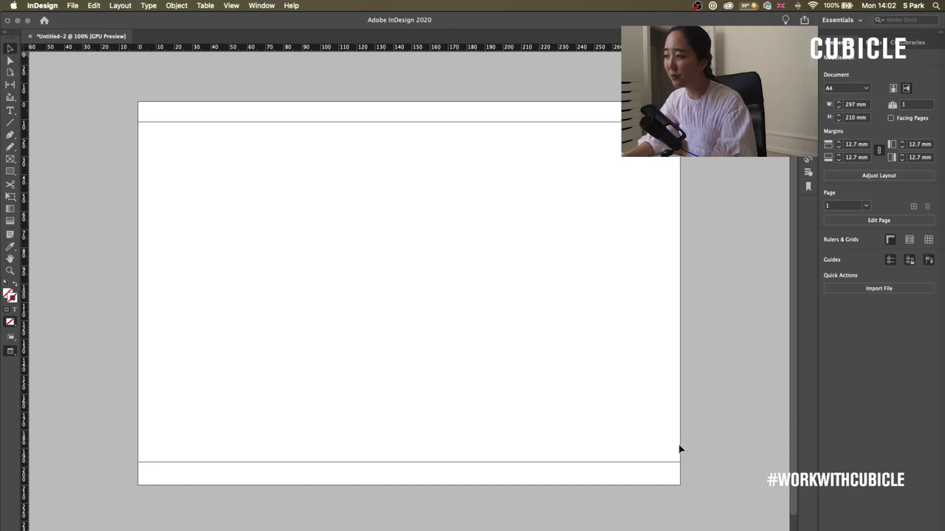
{"action": "key", "text": "super+equal"}
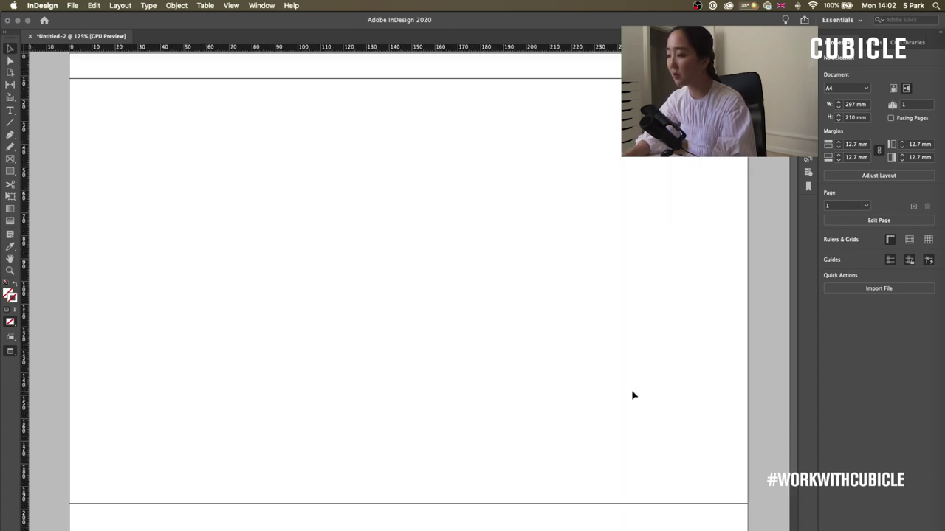
{"action": "key", "text": "super+minus"}
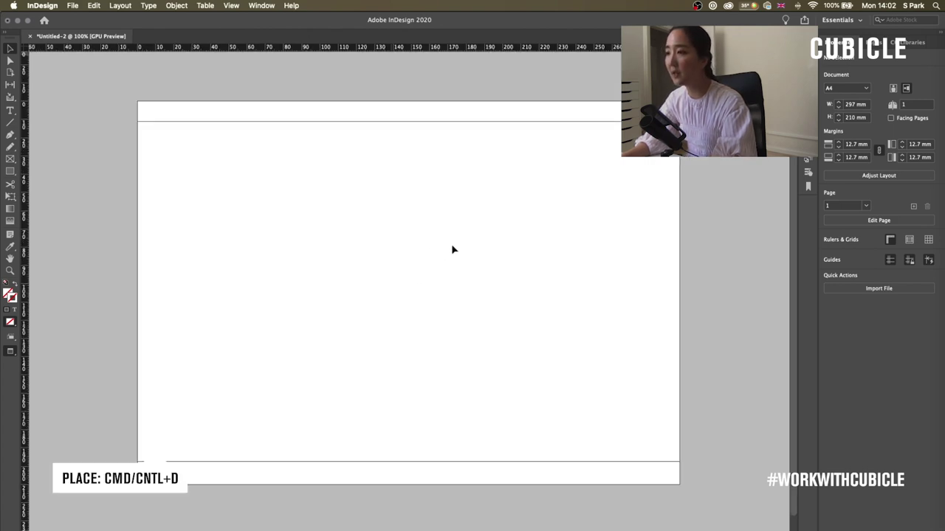
{"action": "key", "text": "super+d"}
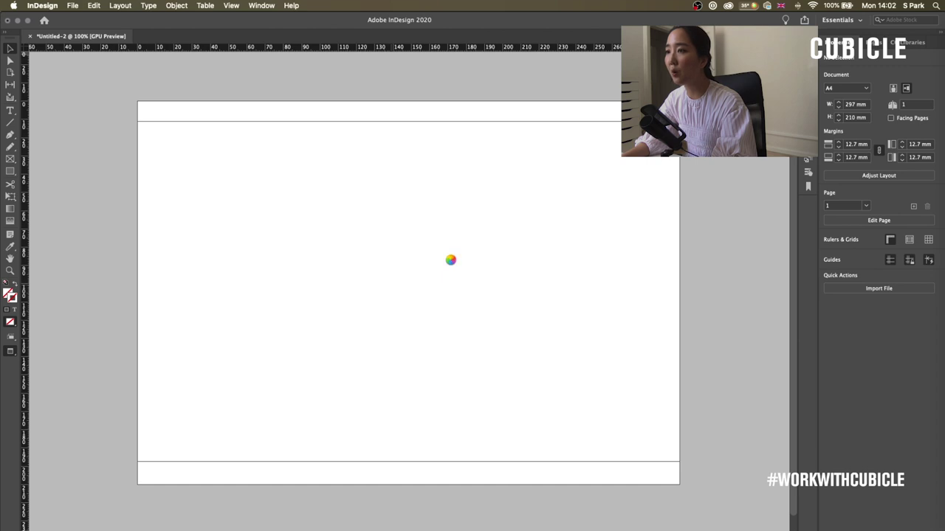
- Place the black Totême logo (totemelogo-black.png) in a frame at the page centre
{"action": "left_click", "coordinate": [265, 99]}
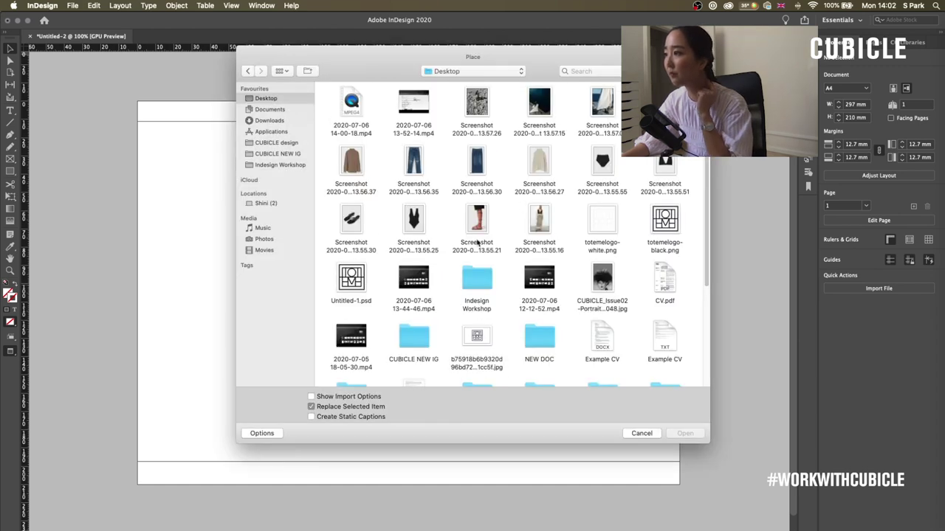
{"action": "double_click", "coordinate": [665, 219]}
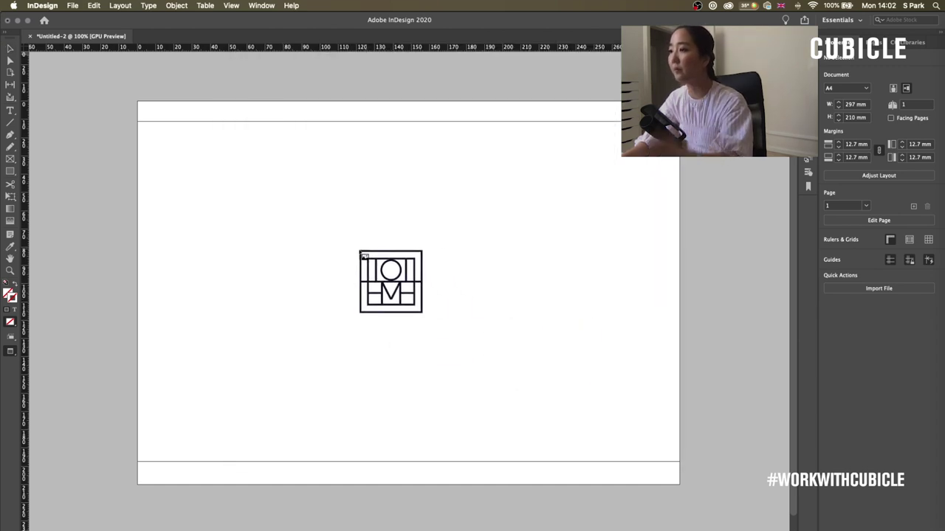
{"action": "left_click_drag", "start_coordinate": [388, 257], "coordinate": [424, 315]}
- Add the text 'Summer 2020 / Lookbook' below the logo and select it
{"action": "key", "text": "t"}
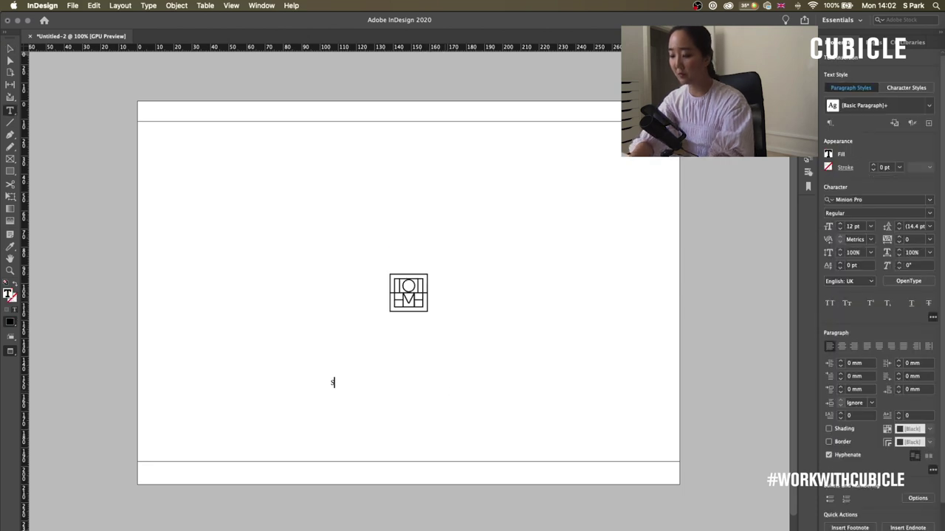
{"action": "type", "text": "ummer 2020"}
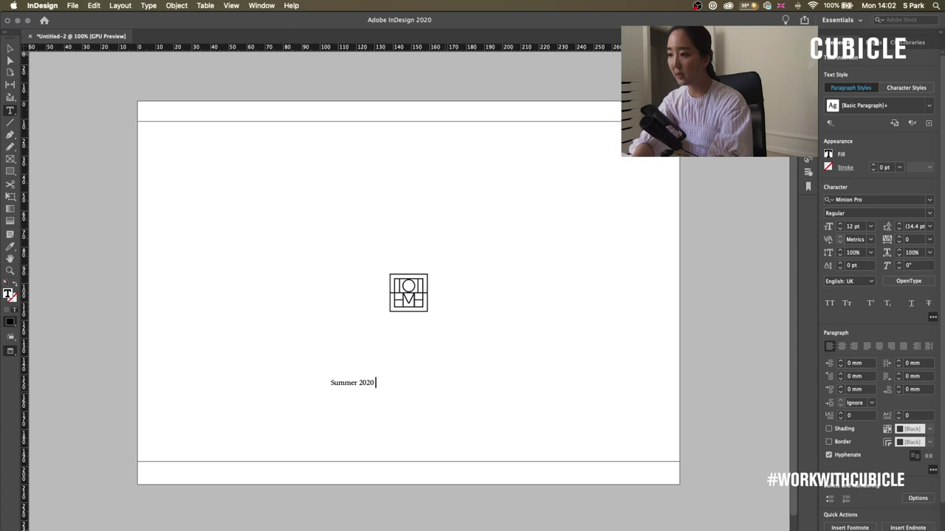
{"action": "type", "text": " / Lookbook"}
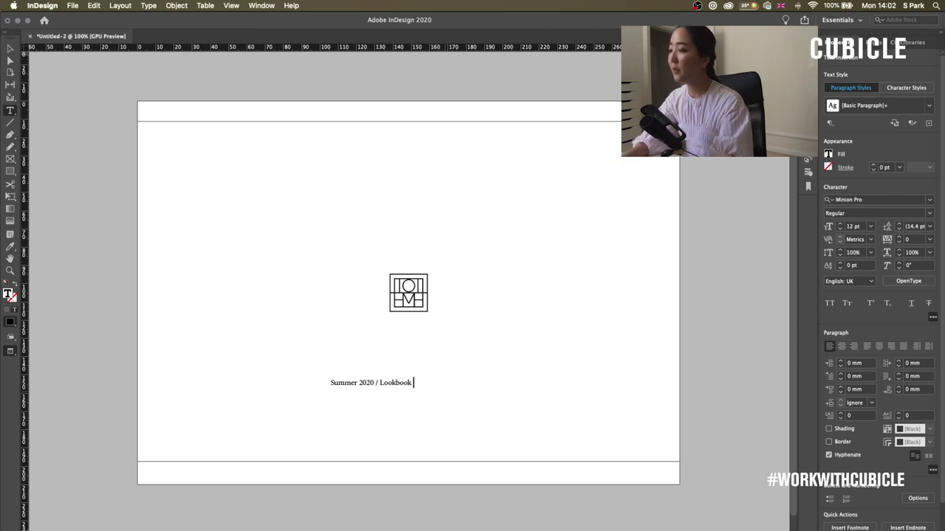
{"action": "key", "text": "super+a"}
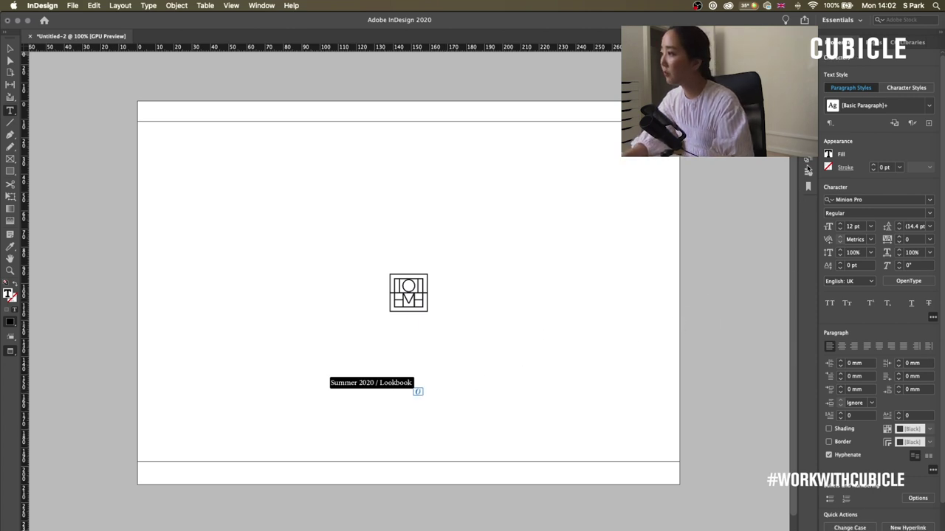
{"action": "left_click", "coordinate": [807, 161]}
- Create a new paragraph style named 'Doc Title' using the Helvetica font
{"action": "left_click", "coordinate": [769, 401]}
{"action": "double_click", "coordinate": [745, 190]}
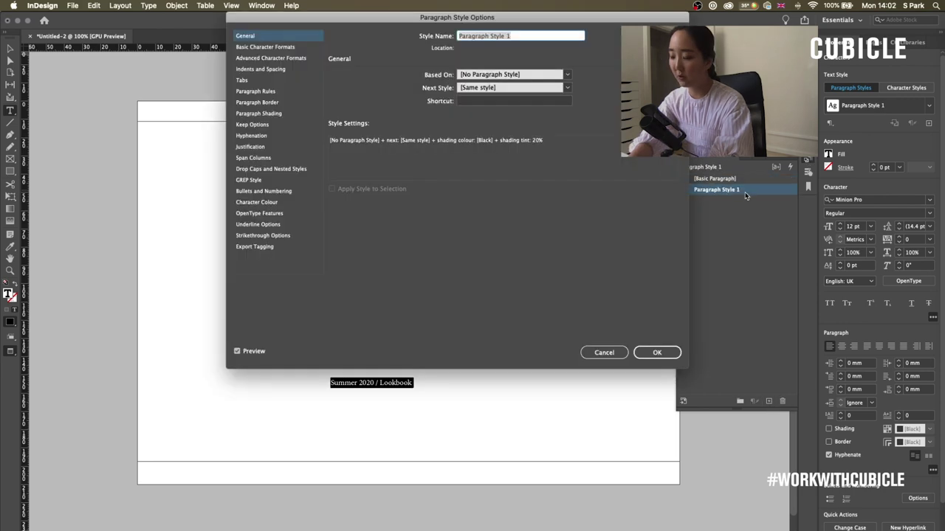
{"action": "key", "text": "BackSpace"}
{"action": "type", "text": "Doc Title"}
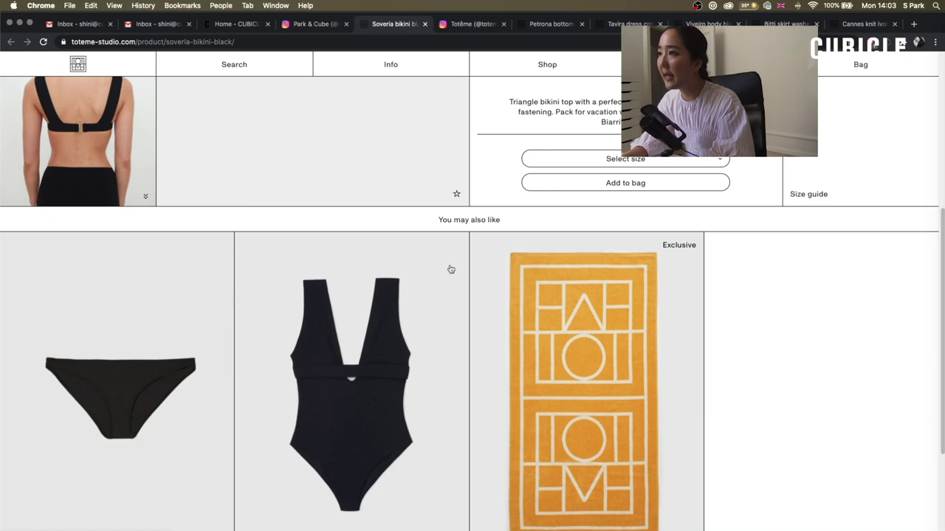
{"action": "scroll", "coordinate": [450, 269], "scroll_direction": "up", "scroll_amount": 4}
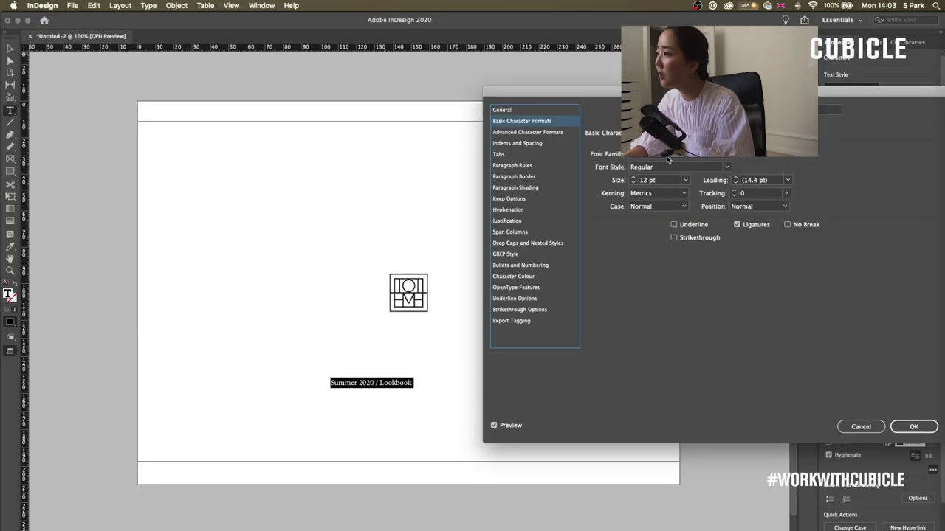
{"action": "left_click", "coordinate": [668, 158]}
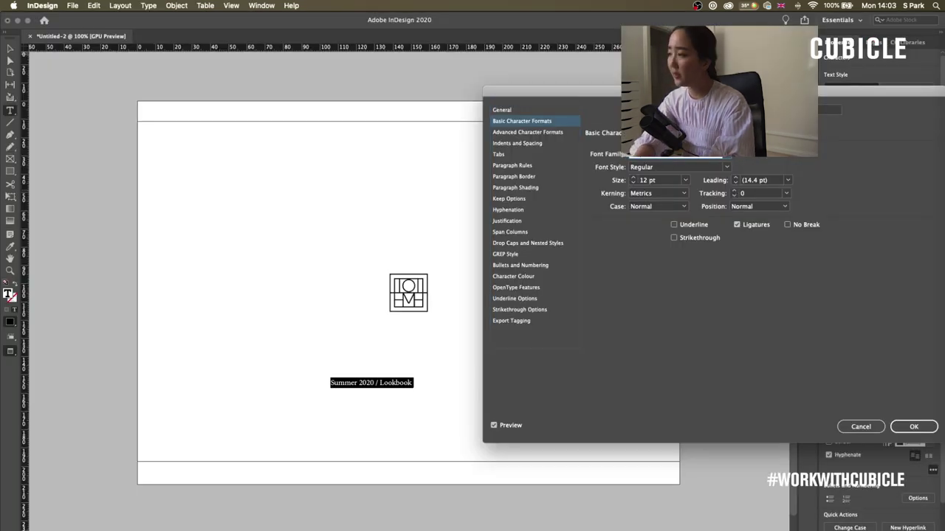
{"action": "type", "text": "Helvetica"}
{"action": "key", "text": "Tab"}
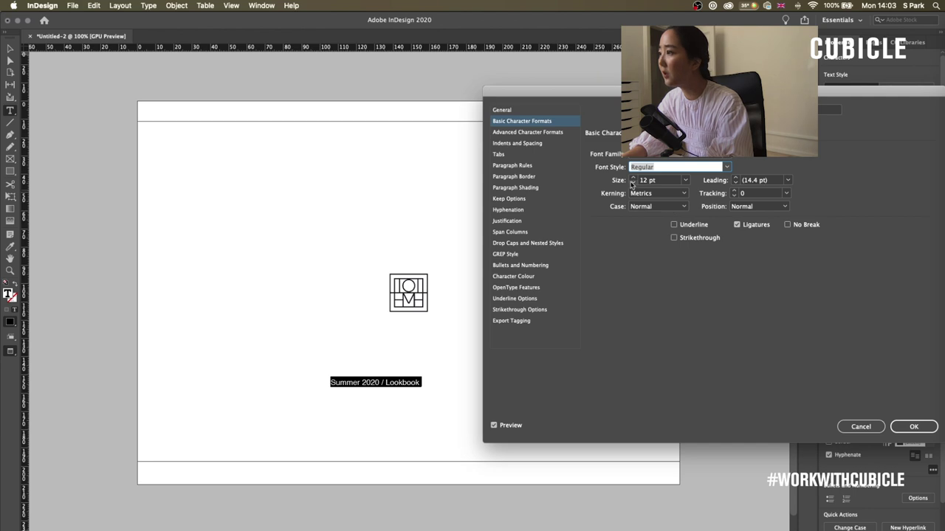
- Set the Doc Title style to 11 pt with centred alignment
{"action": "left_click", "coordinate": [632, 182]}
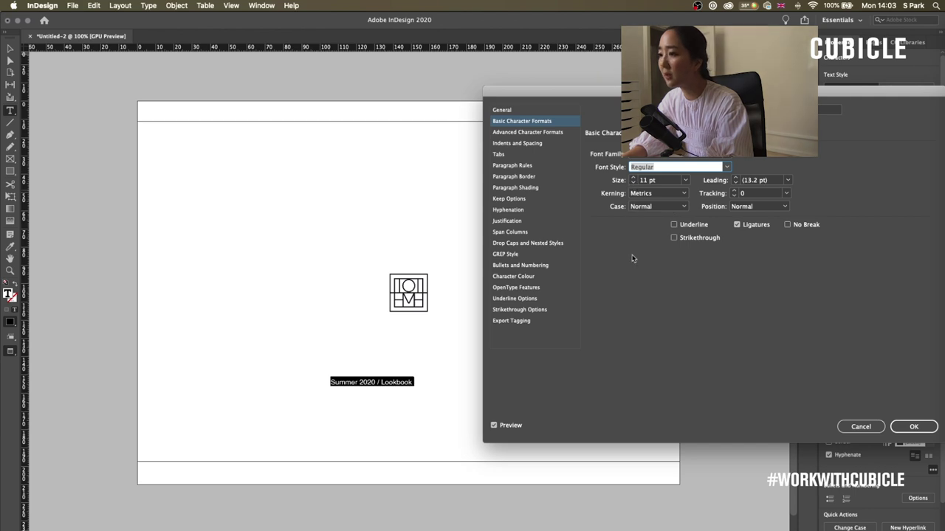
{"action": "left_click", "coordinate": [550, 144]}
{"action": "left_click", "coordinate": [641, 157]}
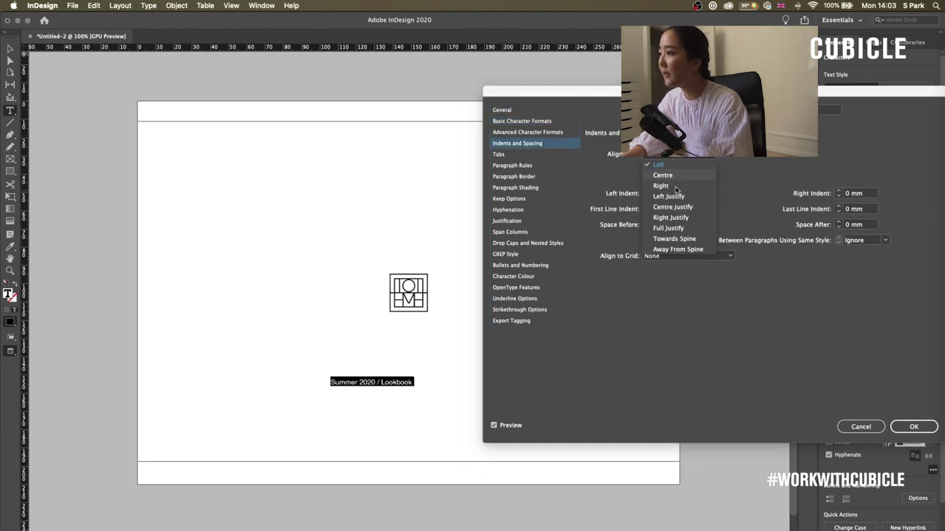
{"action": "left_click", "coordinate": [676, 172]}
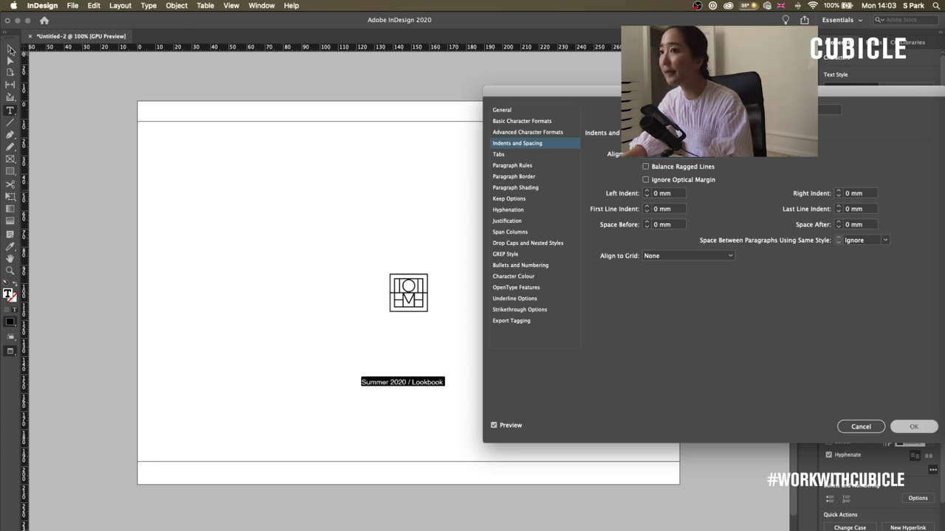
{"action": "key", "text": "Return"}
- Fit the title frame to its one line and move it lower on the cover
{"action": "key", "text": "Escape"}
{"action": "key", "text": "super+Tab"}
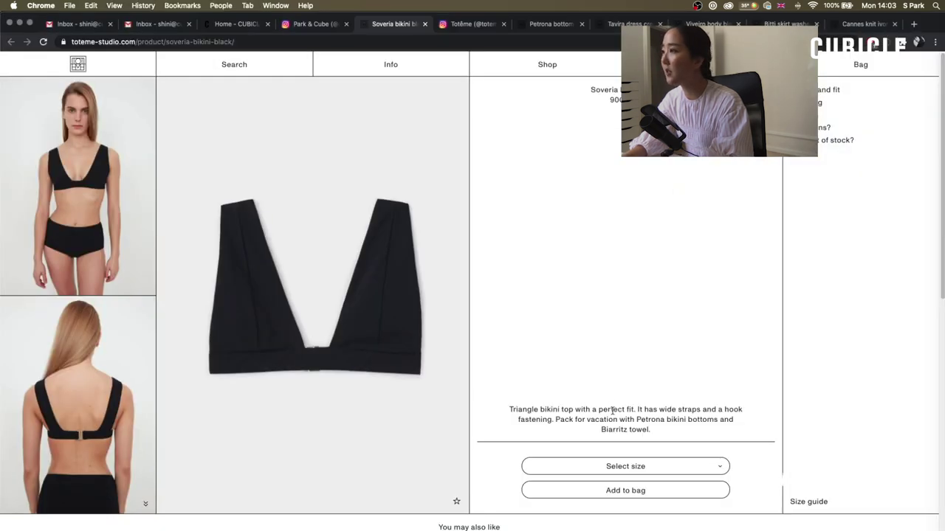
{"action": "key", "text": "super+Tab"}
{"action": "key", "text": "super+alt+c"}
{"action": "left_click_drag", "start_coordinate": [428, 387], "coordinate": [433, 415]}
{"action": "left_click", "coordinate": [517, 390]}
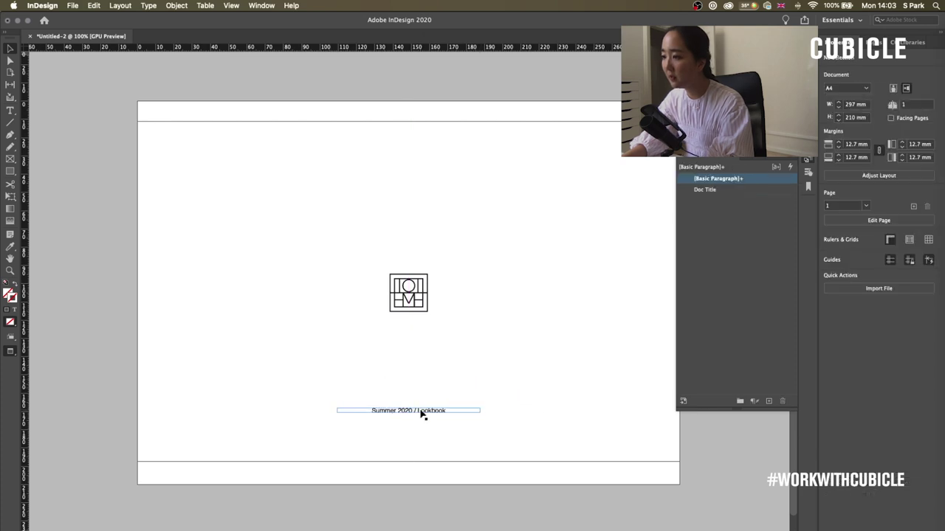
- Move the title caption back up slightly higher on the cover
{"action": "key", "text": "super+z"}
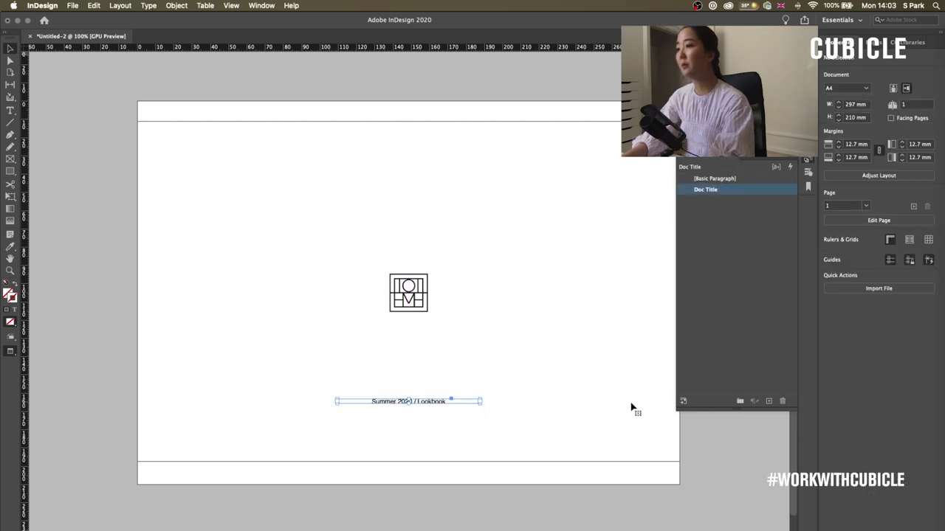
{"action": "left_click", "coordinate": [522, 354]}
{"action": "scroll", "coordinate": [524, 354], "scroll_direction": "up", "scroll_amount": 1}
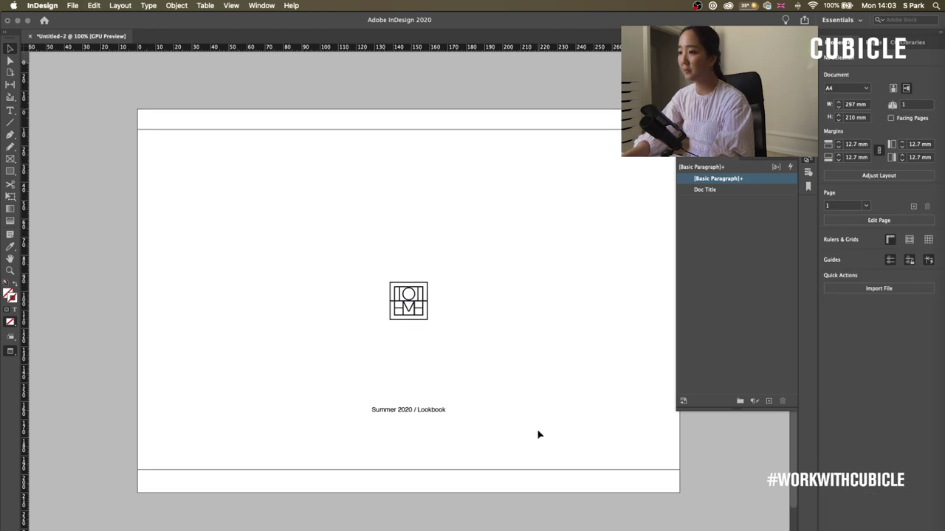
{"action": "scroll", "coordinate": [538, 434], "scroll_direction": "down", "scroll_amount": 3}
{"action": "scroll", "coordinate": [523, 305], "scroll_direction": "left", "scroll_amount": 2}
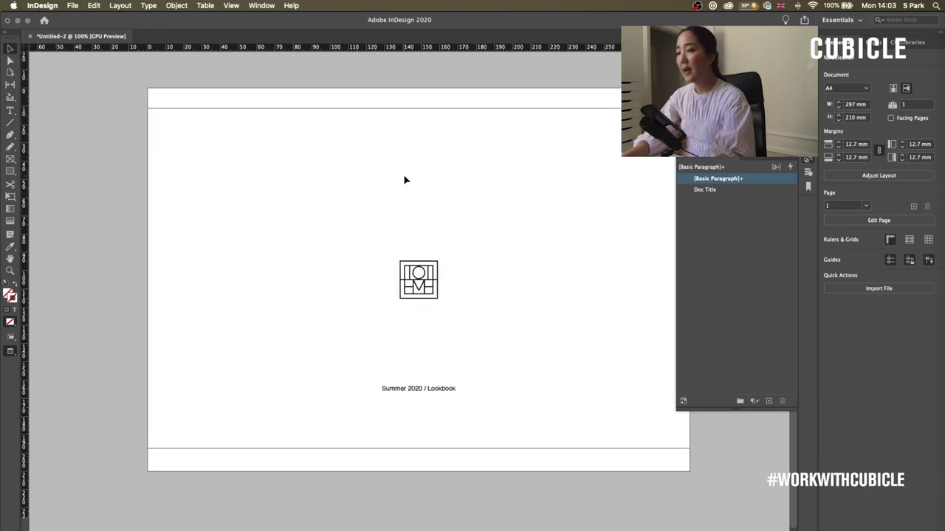
- Select the top and bottom horizontal rules and show the Pages panel
{"action": "left_click", "coordinate": [230, 108]}
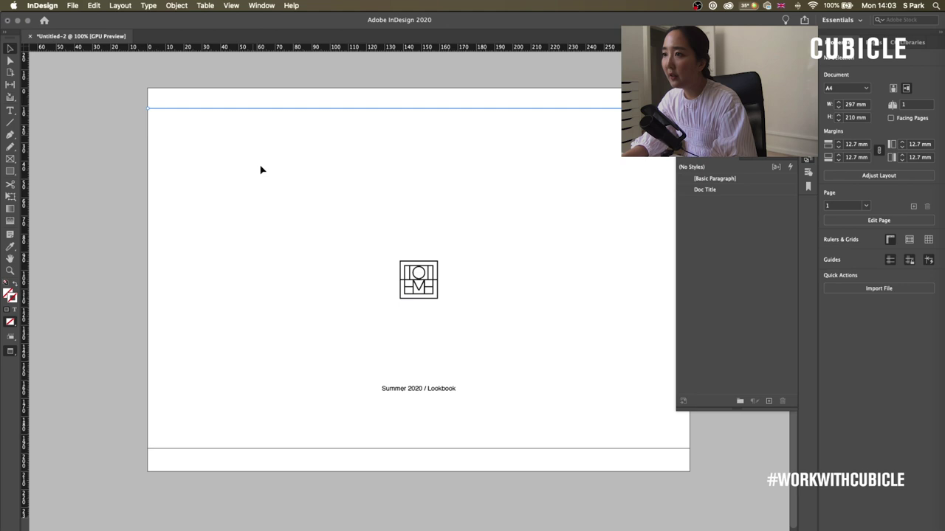
{"action": "left_click", "coordinate": [249, 448], "text": "shift"}
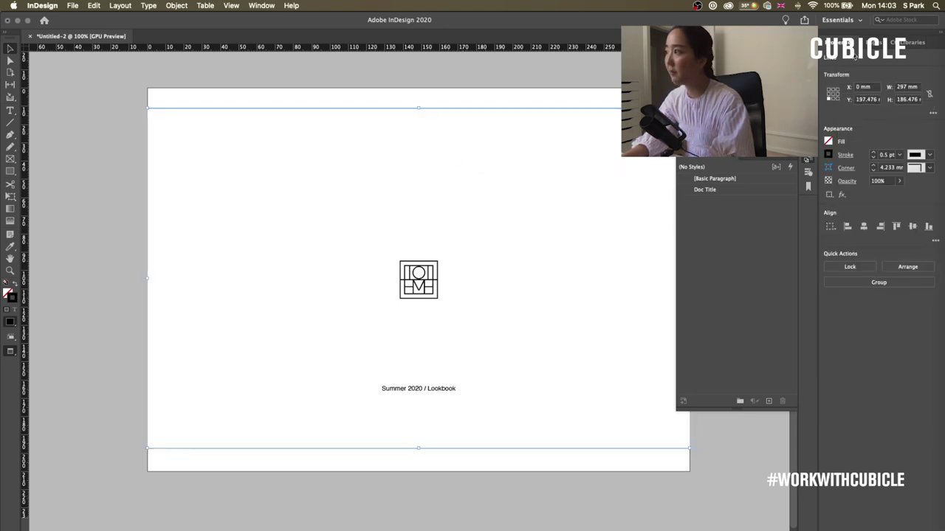
{"action": "left_click", "coordinate": [872, 42]}
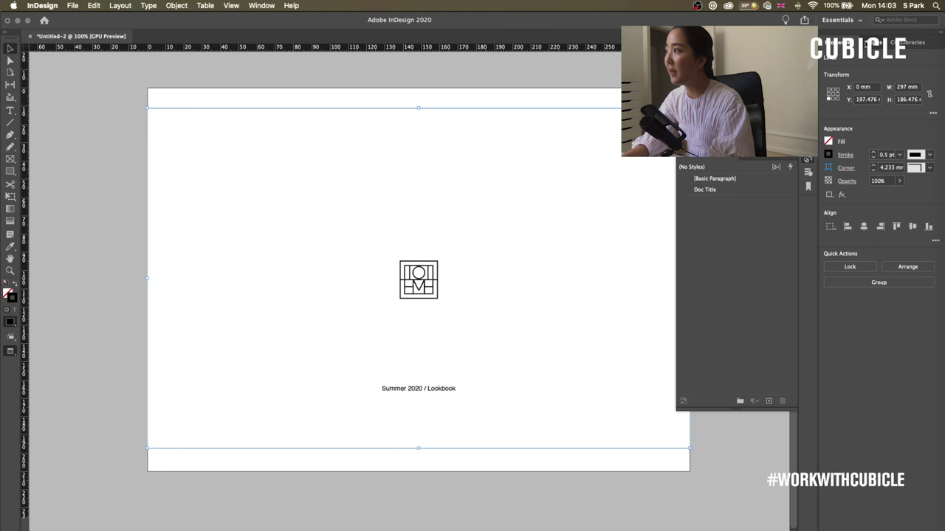
{"action": "left_click", "coordinate": [485, 230]}
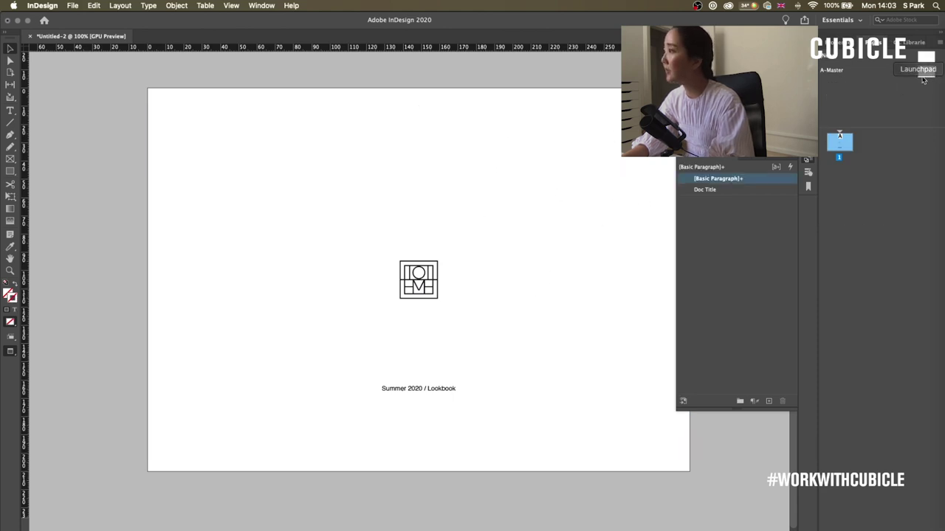
- Paste the two horizontal rules in place on the A-Master
{"action": "double_click", "coordinate": [925, 71]}
{"action": "right_click", "coordinate": [343, 149]}
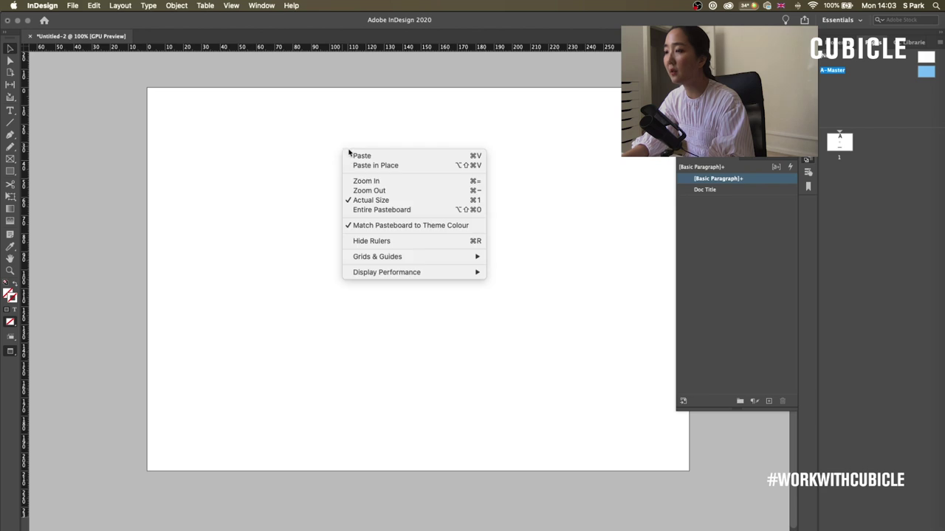
{"action": "left_click", "coordinate": [398, 169]}
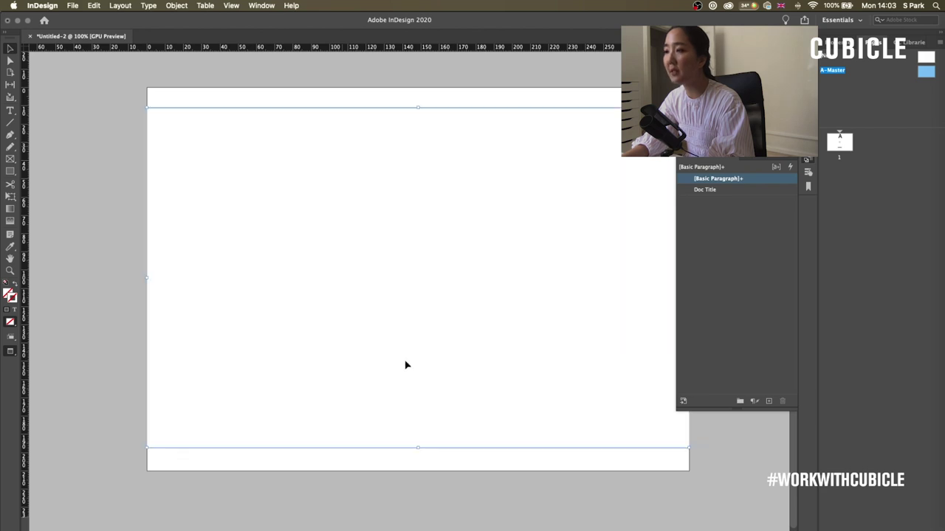
{"action": "left_click", "coordinate": [384, 251]}
- Return to page 1, collapse the Paragraph Styles list, and add a new page 2
{"action": "double_click", "coordinate": [840, 143]}
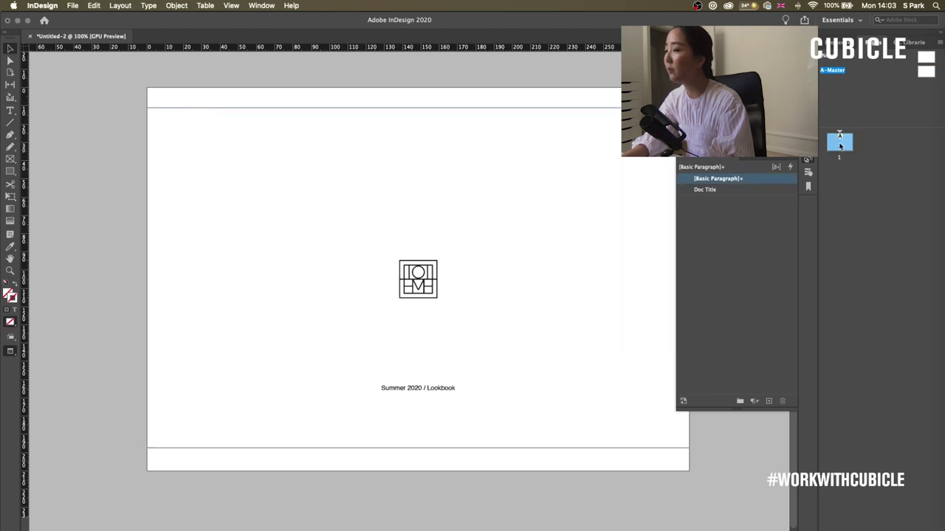
{"action": "left_click", "coordinate": [835, 155]}
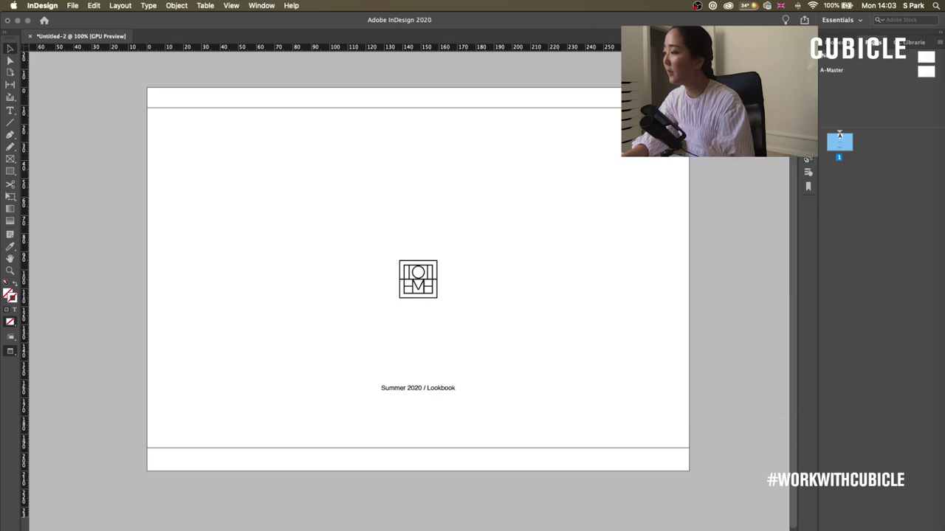
{"action": "key", "text": "super+shift+p"}
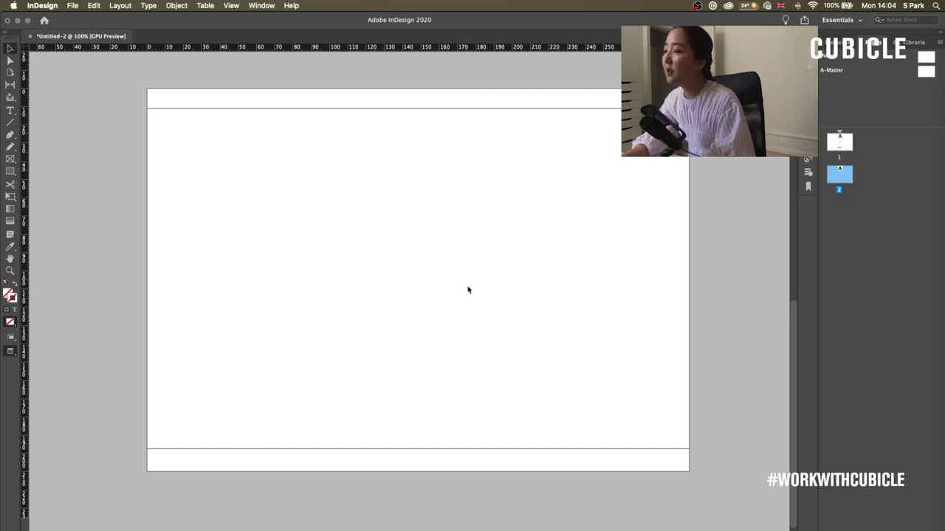
- Place the rocky-coast photo on page 2 and crop it to 148.5 × 210 mm on the left half
{"action": "key", "text": "super+d"}
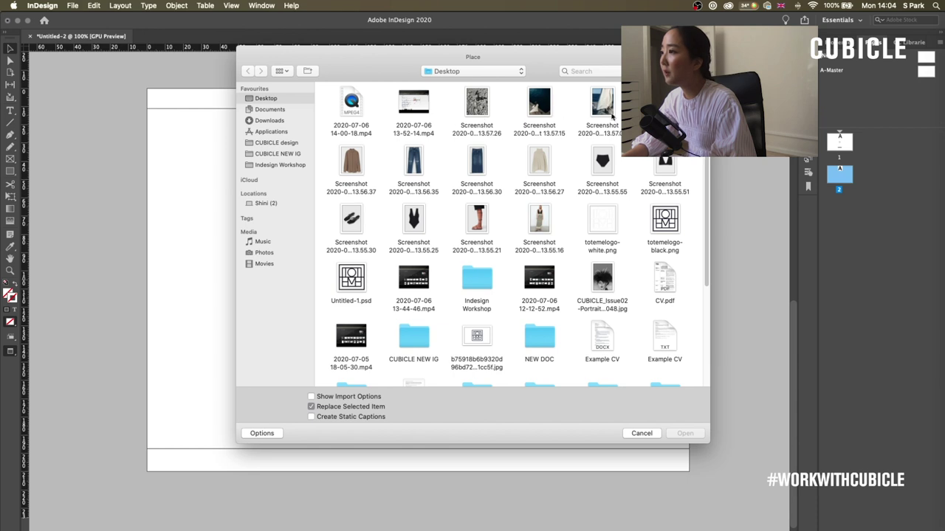
{"action": "key", "text": "Return"}
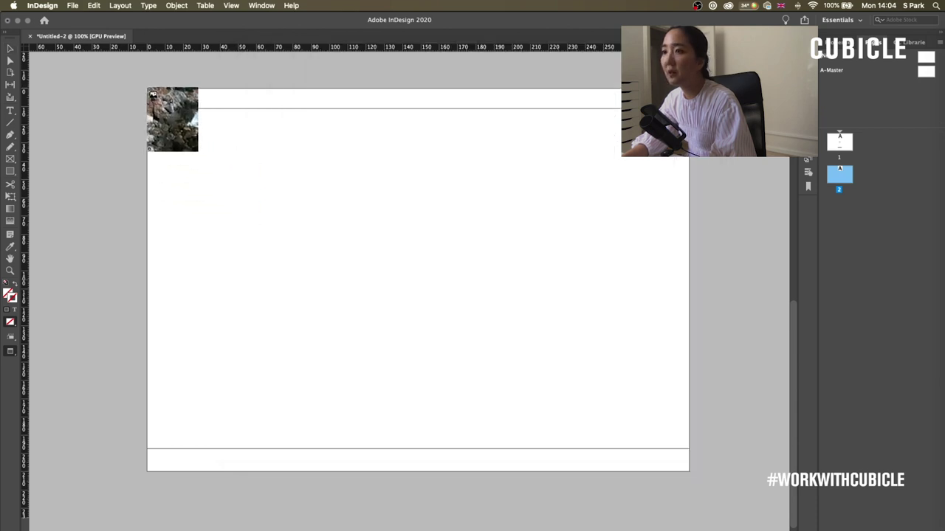
{"action": "left_click_drag", "start_coordinate": [169, 111], "coordinate": [456, 469]}
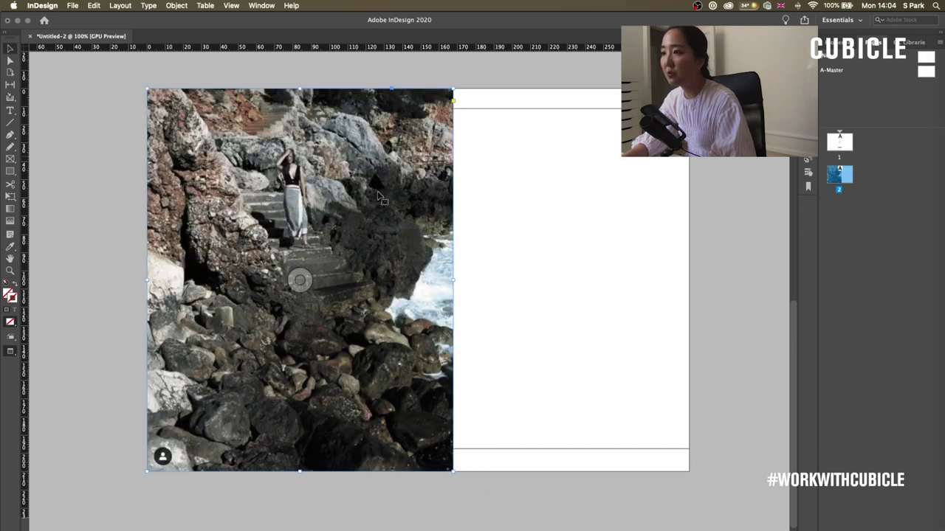
{"action": "left_click", "coordinate": [616, 292]}
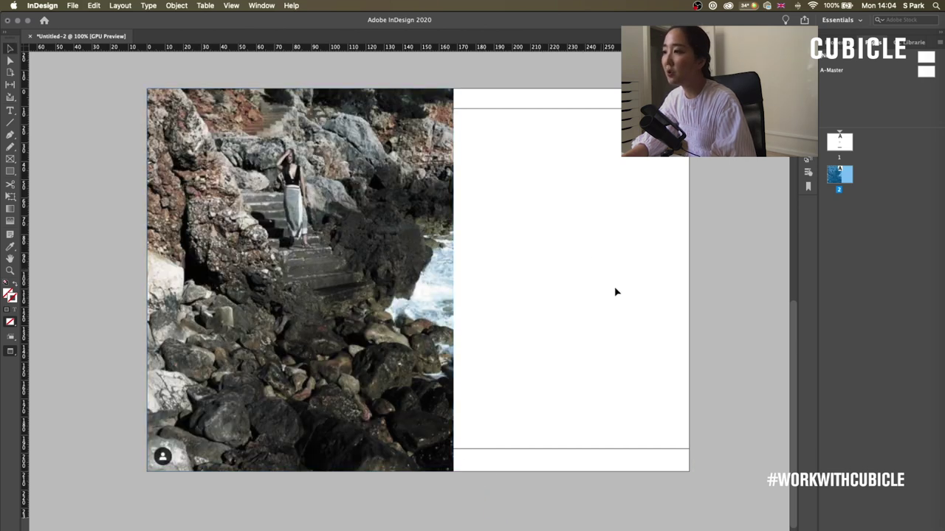
{"action": "left_click", "coordinate": [453, 287]}
{"action": "left_click_drag", "start_coordinate": [453, 280], "coordinate": [419, 280]}
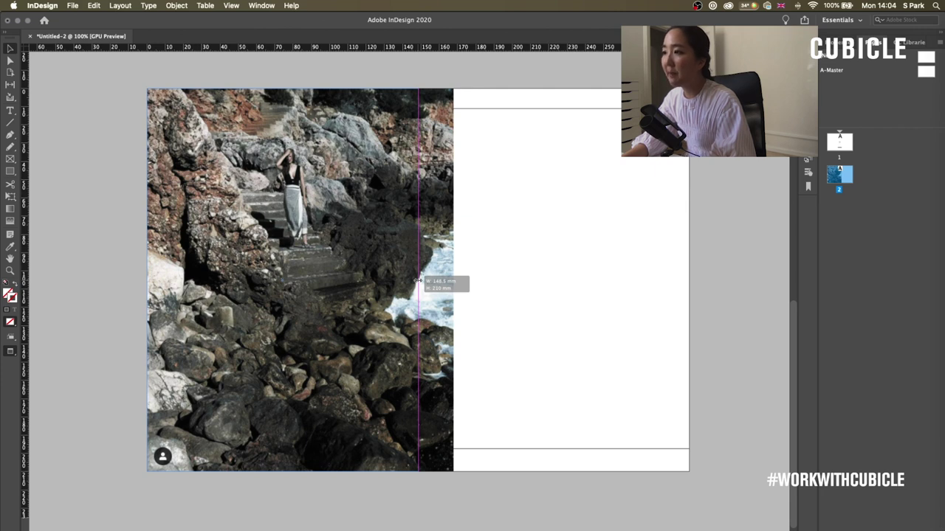
{"action": "left_click_drag", "start_coordinate": [418, 281], "coordinate": [419, 280]}
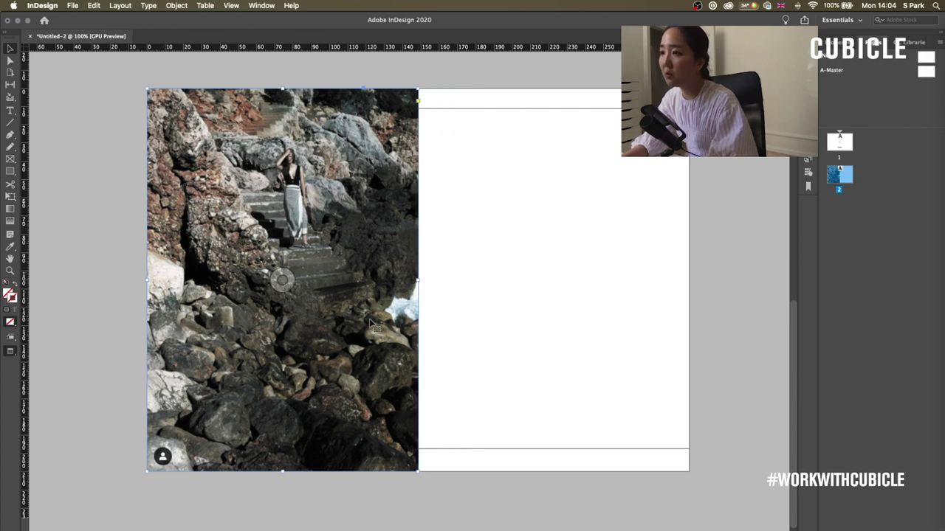
- Duplicate the photo frame onto the right half and fill it with the woman-by-water photo
{"action": "left_click", "coordinate": [260, 271]}
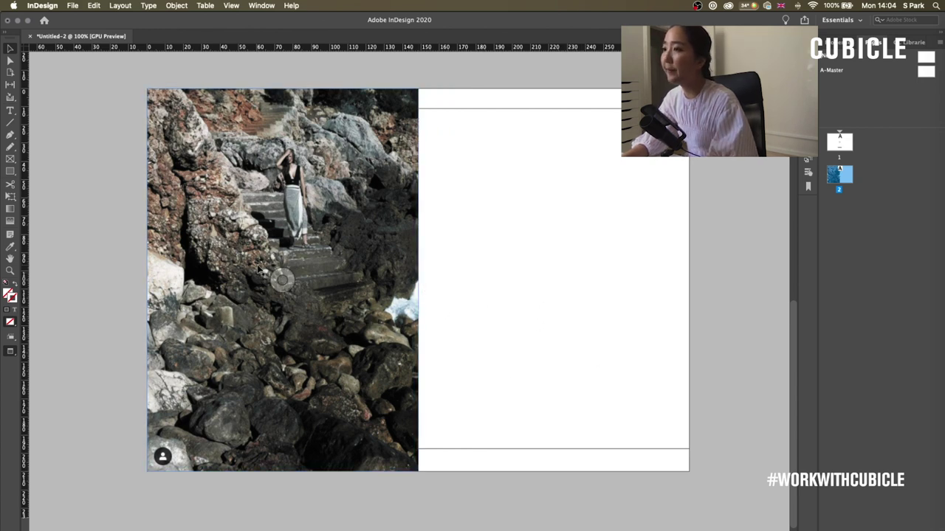
{"action": "left_click", "coordinate": [481, 243]}
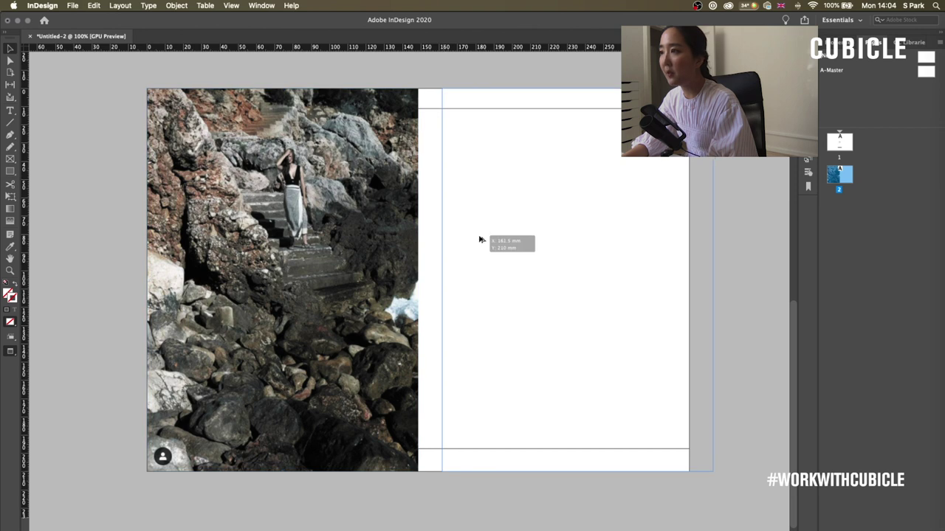
{"action": "left_click", "coordinate": [464, 238]}
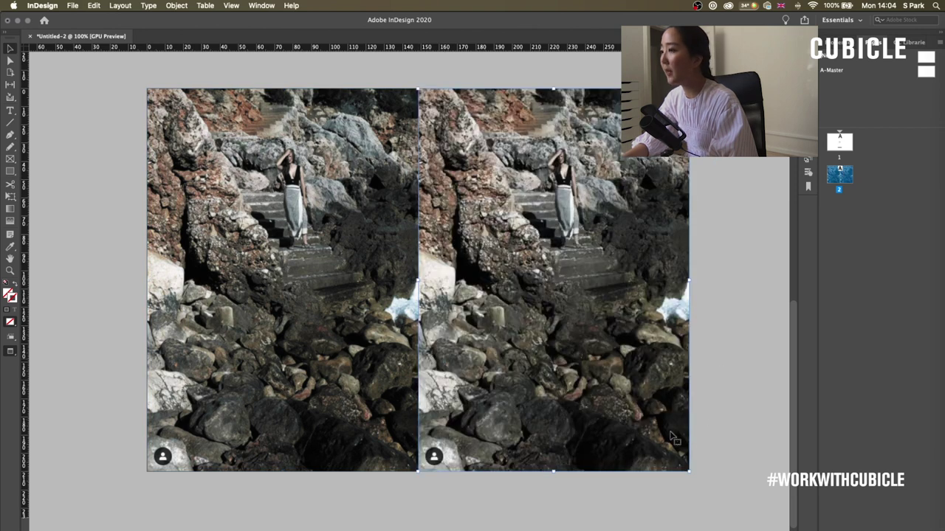
{"action": "left_click", "coordinate": [509, 120]}
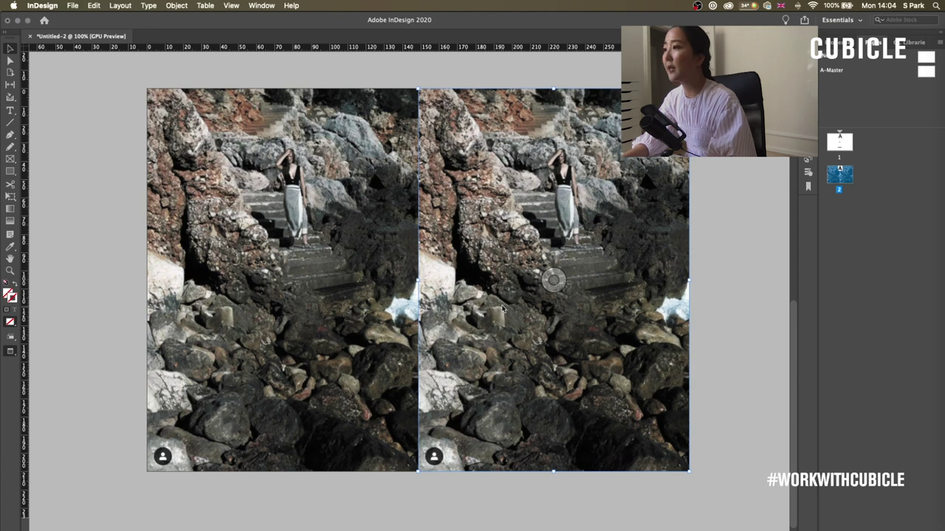
{"action": "key", "text": "super+d"}
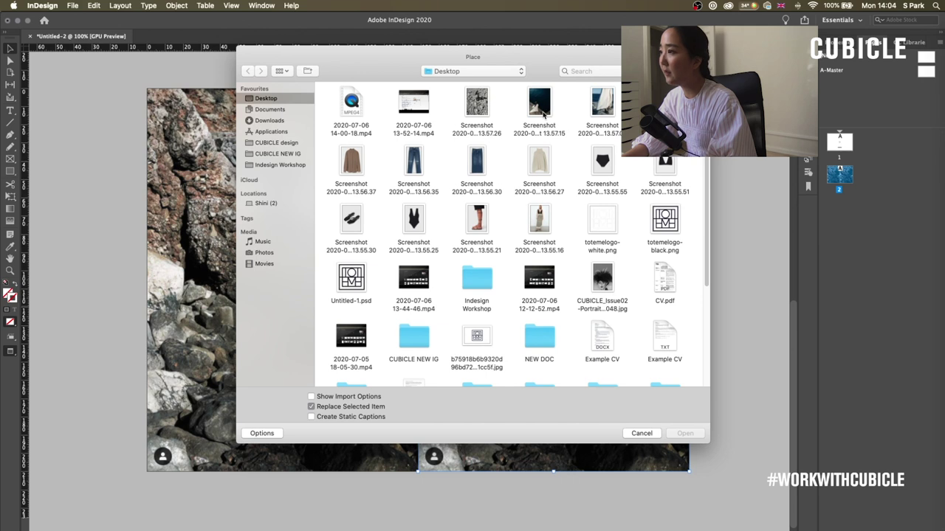
{"action": "left_click_drag", "start_coordinate": [610, 53], "coordinate": [486, 191]}
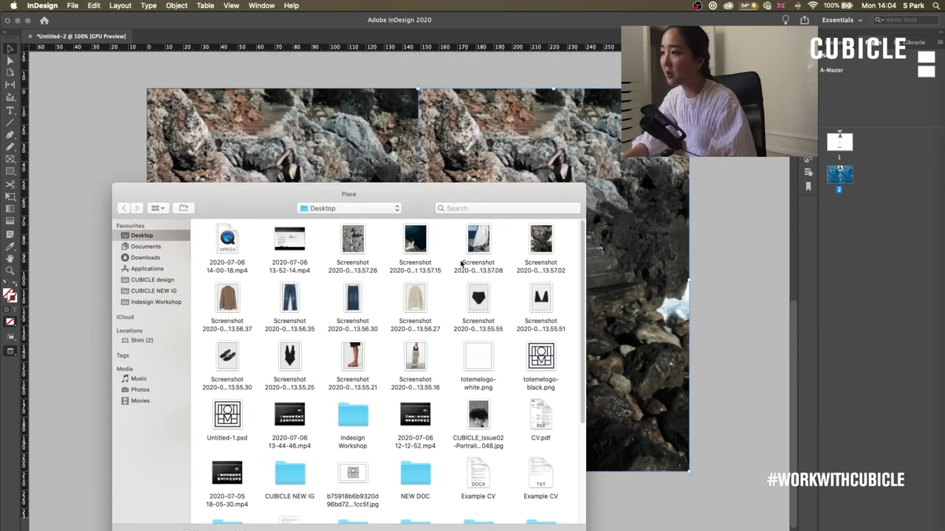
{"action": "double_click", "coordinate": [418, 237]}
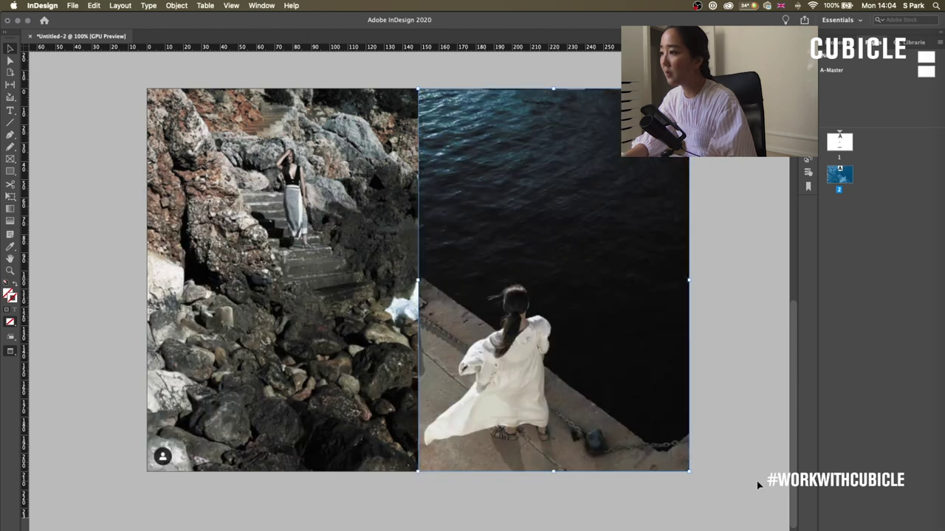
- Replace the left photo with the black-and-white pebble-beach picture
{"action": "left_click", "coordinate": [299, 366]}
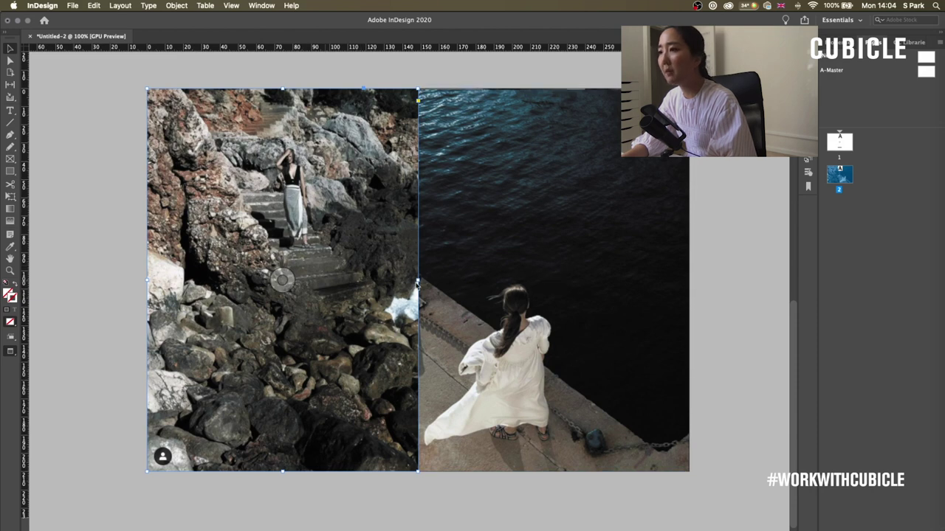
{"action": "key", "text": "super+d"}
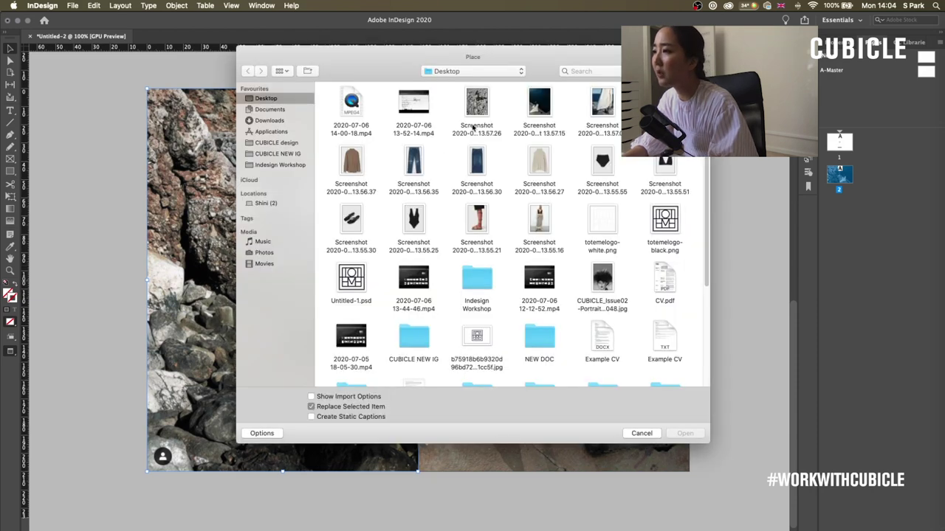
{"action": "double_click", "coordinate": [479, 107]}
{"action": "left_click", "coordinate": [580, 272]}
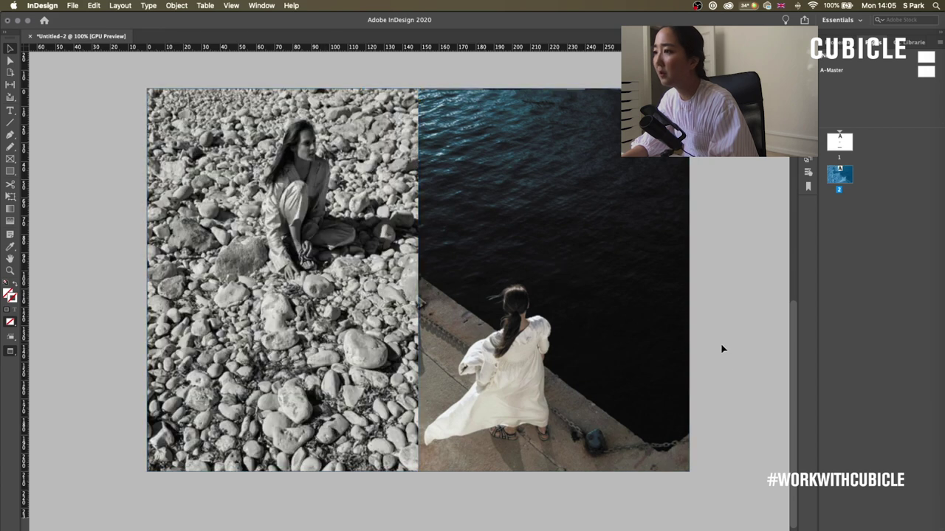
{"action": "scroll", "coordinate": [572, 273], "scroll_direction": "up", "scroll_amount": 3}
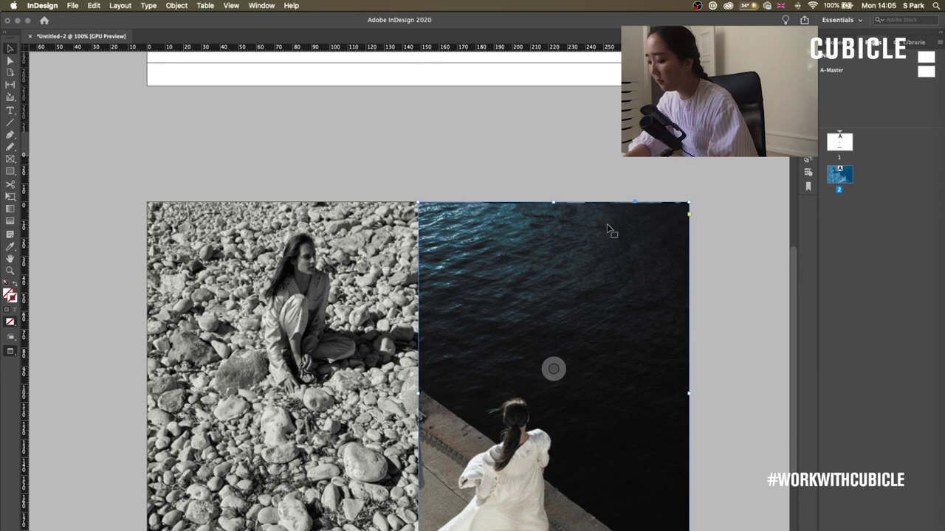
- Scale the dockside water image up inside its frame so it fills the right half
{"action": "key", "text": "super+equal"}
{"action": "scroll", "coordinate": [581, 235], "scroll_direction": "up", "scroll_amount": 3}
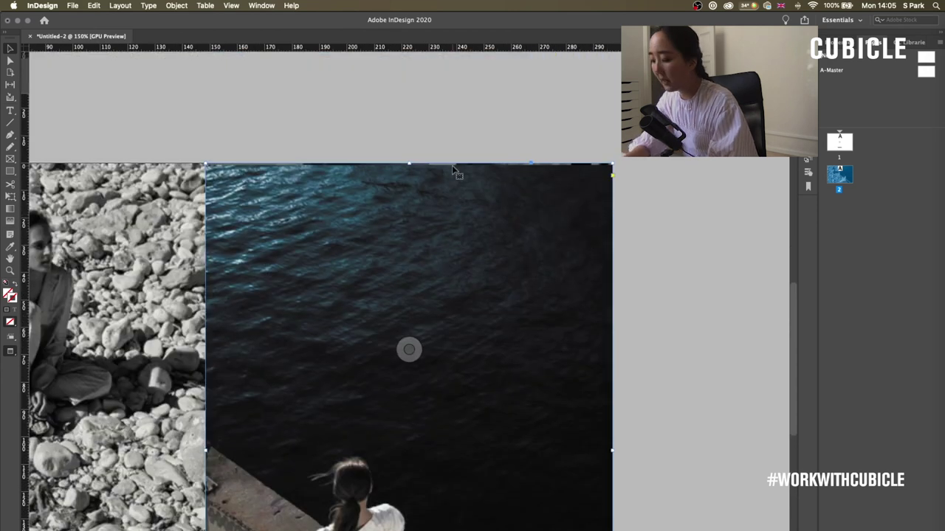
{"action": "key", "text": "super+minus"}
{"action": "scroll", "coordinate": [565, 179], "scroll_direction": "left", "scroll_amount": 5}
{"action": "scroll", "coordinate": [565, 178], "scroll_direction": "down", "scroll_amount": 1}
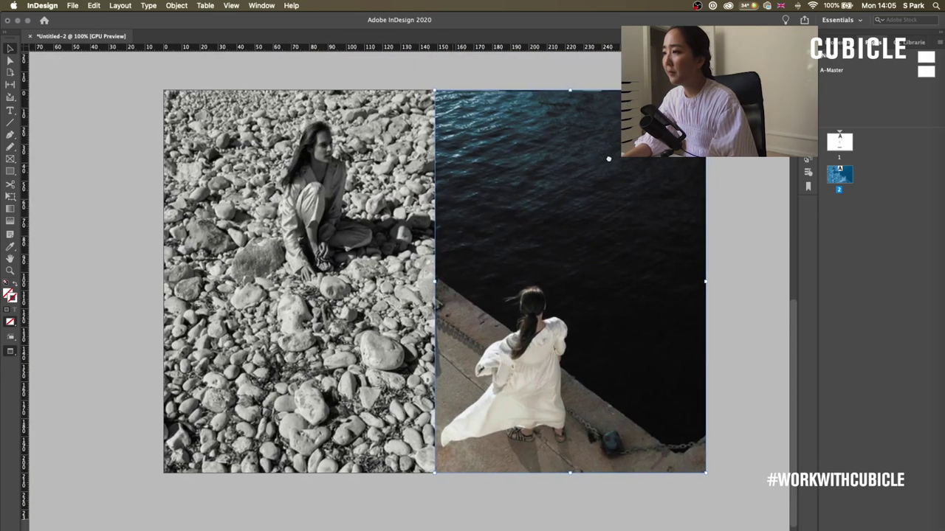
{"action": "double_click", "coordinate": [541, 195]}
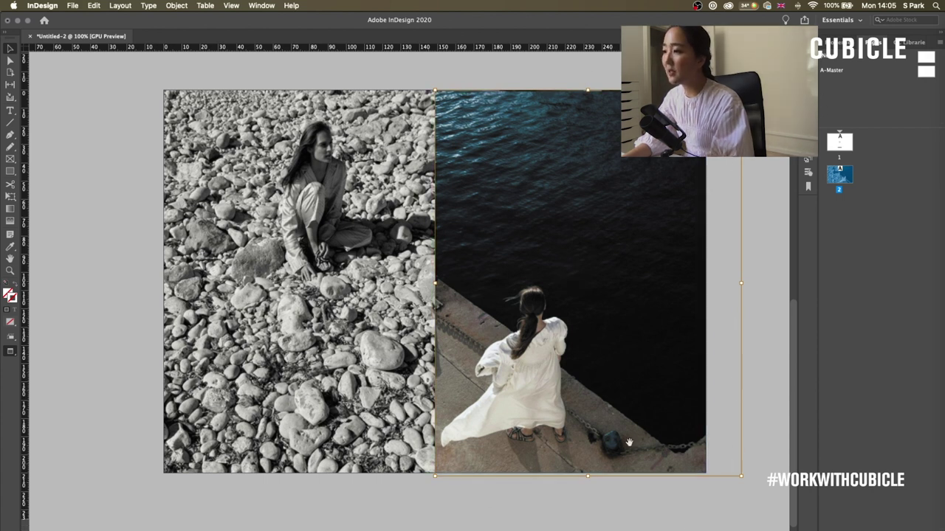
{"action": "left_click_drag", "start_coordinate": [741, 476], "coordinate": [766, 487]}
{"action": "left_click", "coordinate": [711, 506]}
{"action": "scroll", "coordinate": [711, 507], "scroll_direction": "right", "scroll_amount": 3}
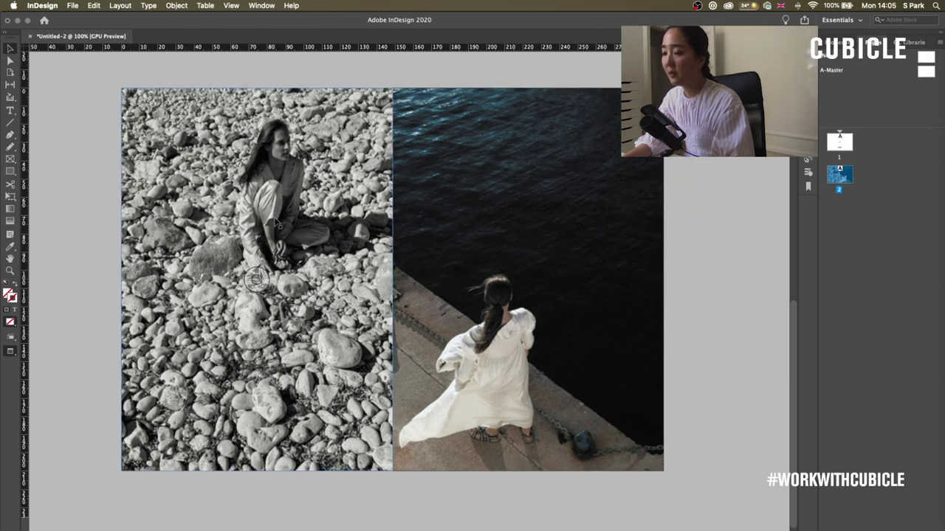
{"action": "left_click", "coordinate": [115, 475]}
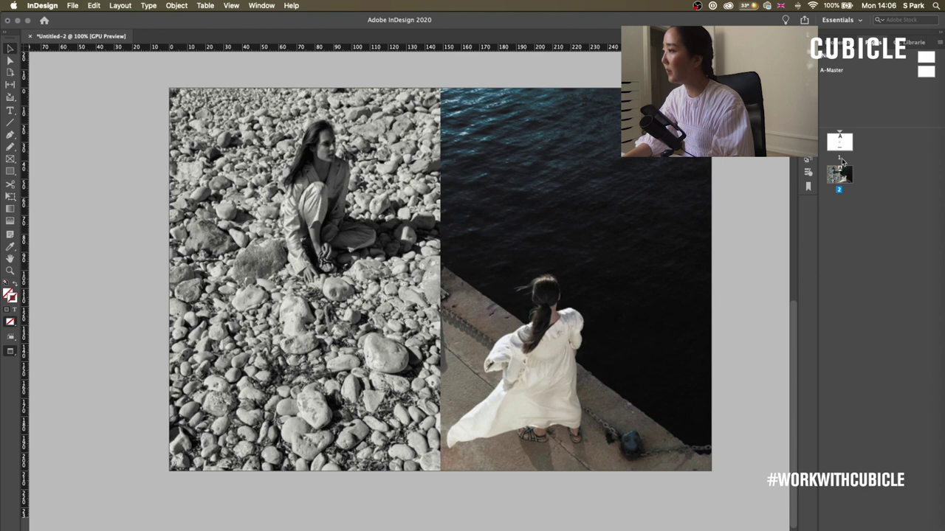
- Add page 3 and draw a 0.5 pt vertical line from top to bottom margin
{"action": "key", "text": "super+shift+p"}
{"action": "key", "text": "backslash"}
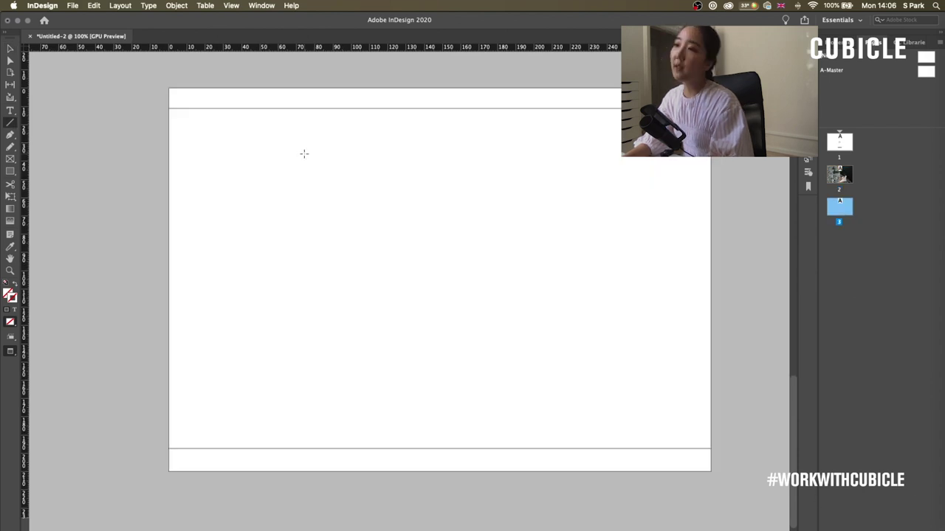
{"action": "mouse_move", "coordinate": [332, 109]}
{"action": "left_mouse_down"}
{"action": "mouse_move", "coordinate": [342, 445]}
{"action": "mouse_move", "coordinate": [334, 448]}
{"action": "left_mouse_up"}
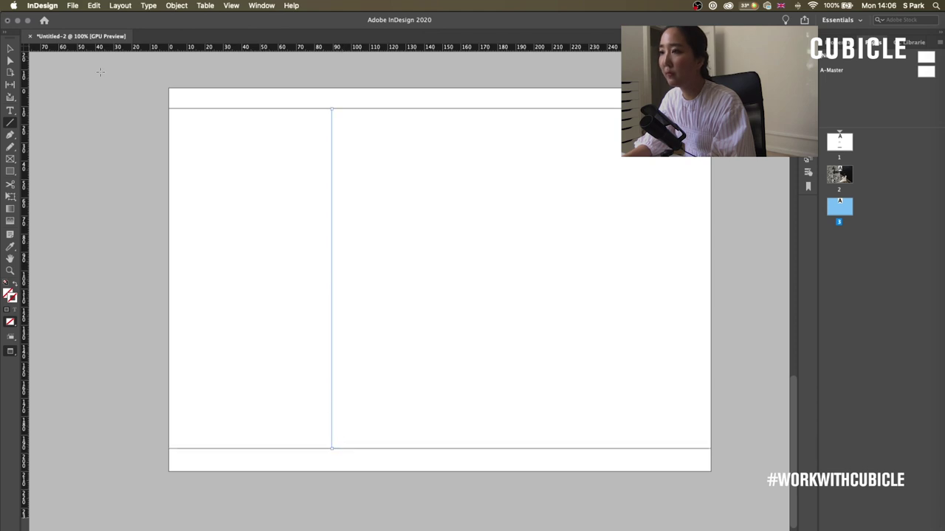
{"action": "key", "text": "v"}
{"action": "left_click", "coordinate": [900, 154]}
{"action": "left_click", "coordinate": [890, 185]}
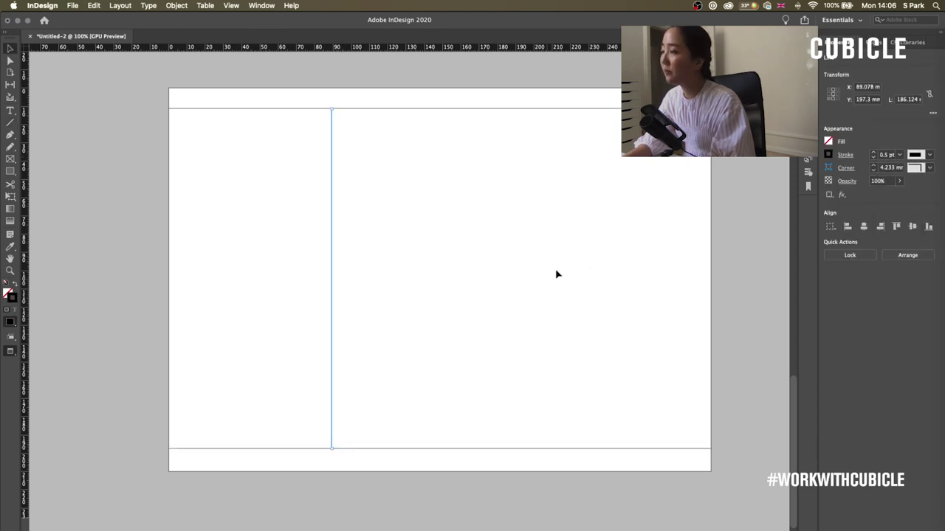
{"action": "left_click_drag", "start_coordinate": [332, 210], "coordinate": [342, 211]}
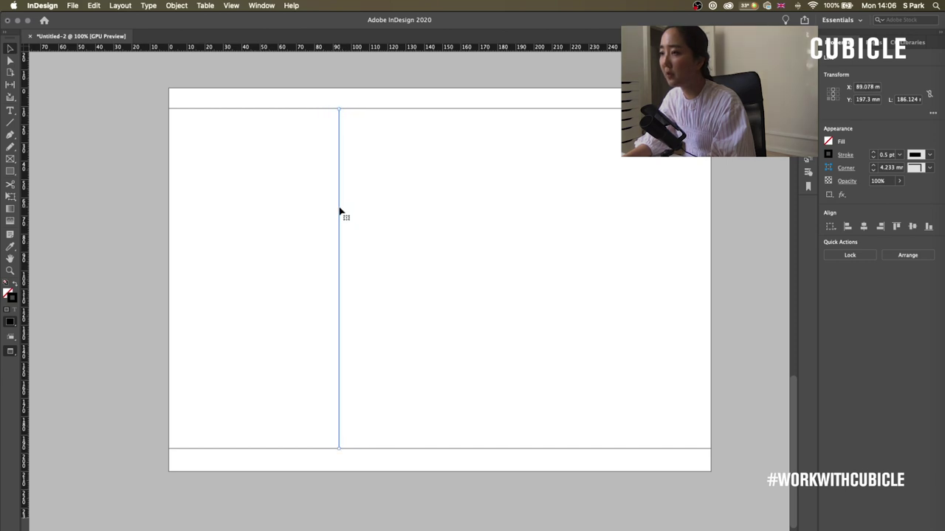
{"action": "left_click", "coordinate": [650, 192]}
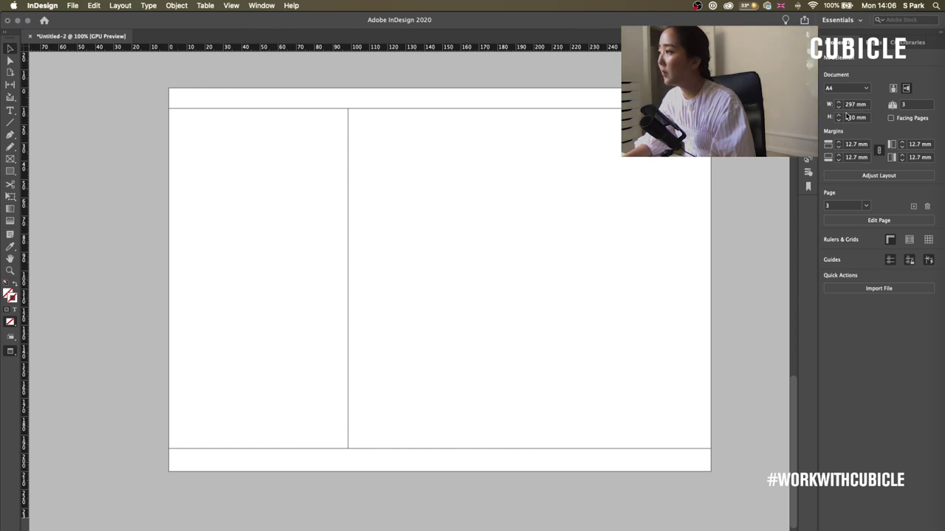
- Position the vertical line at X 297/3 (99 mm), one third across the page
{"action": "scroll", "coordinate": [679, 295], "scroll_direction": "up", "scroll_amount": 1}
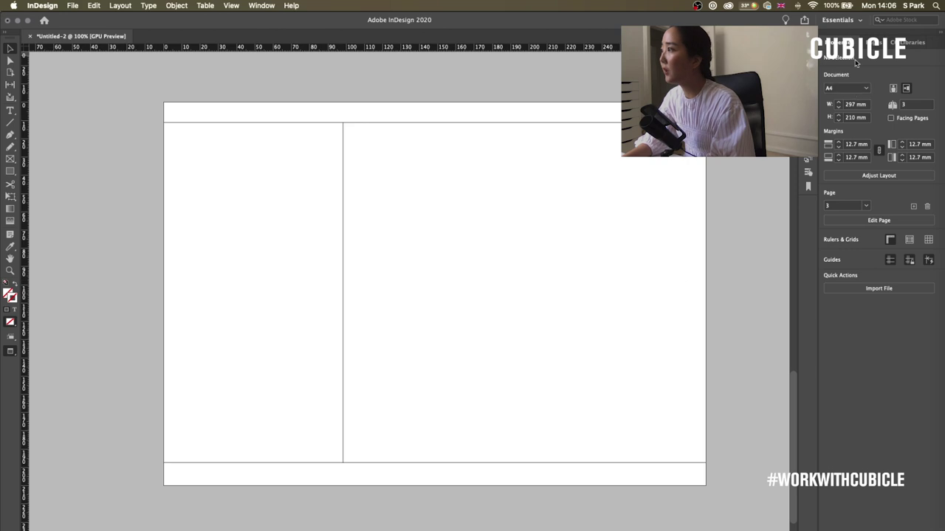
{"action": "left_click", "coordinate": [854, 105]}
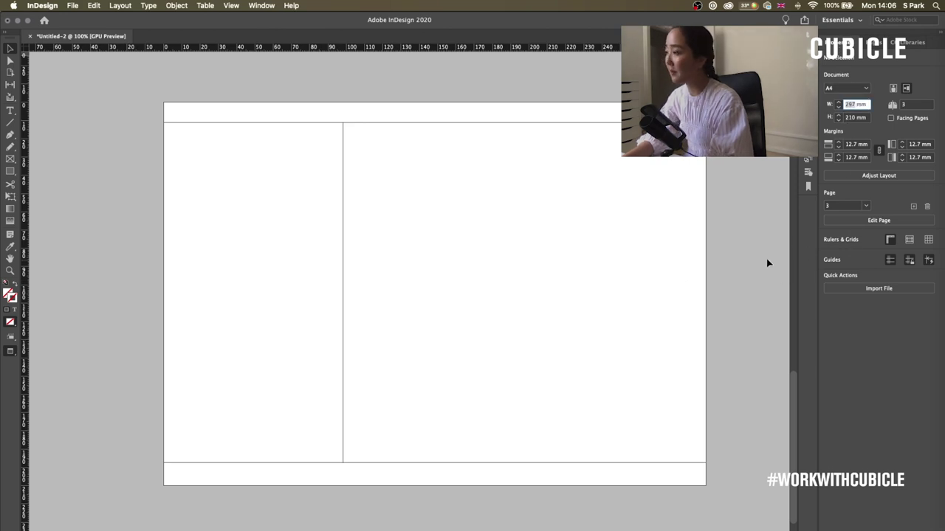
{"action": "left_click", "coordinate": [344, 229]}
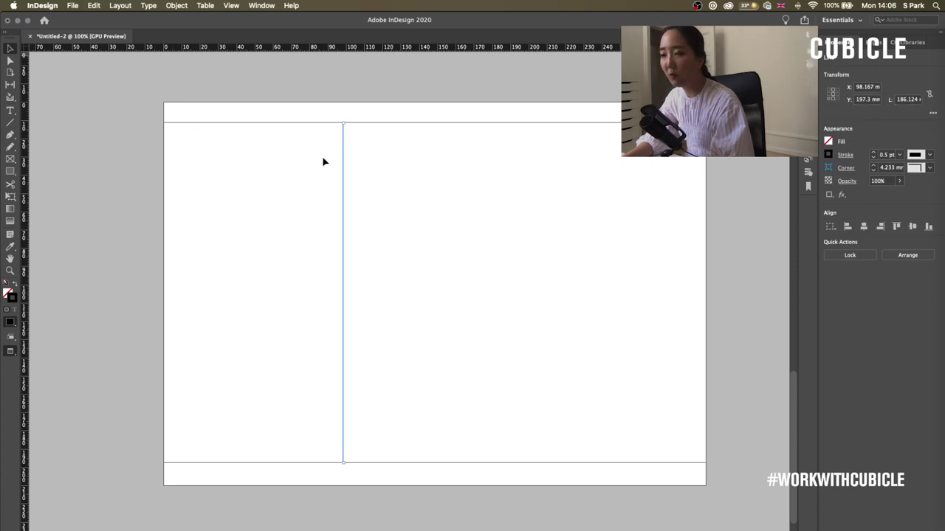
{"action": "double_click", "coordinate": [868, 87]}
{"action": "type", "text": "297"}
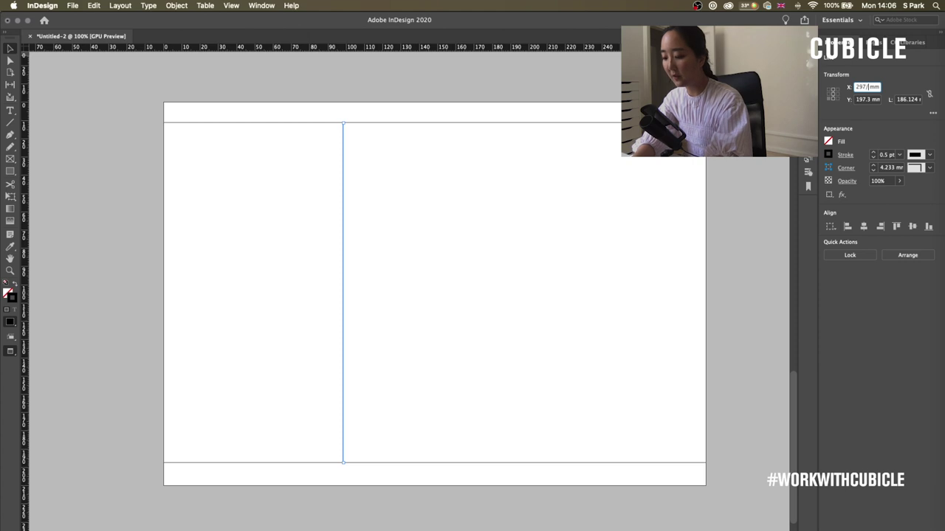
{"action": "type", "text": "/3"}
{"action": "key", "text": "Return"}
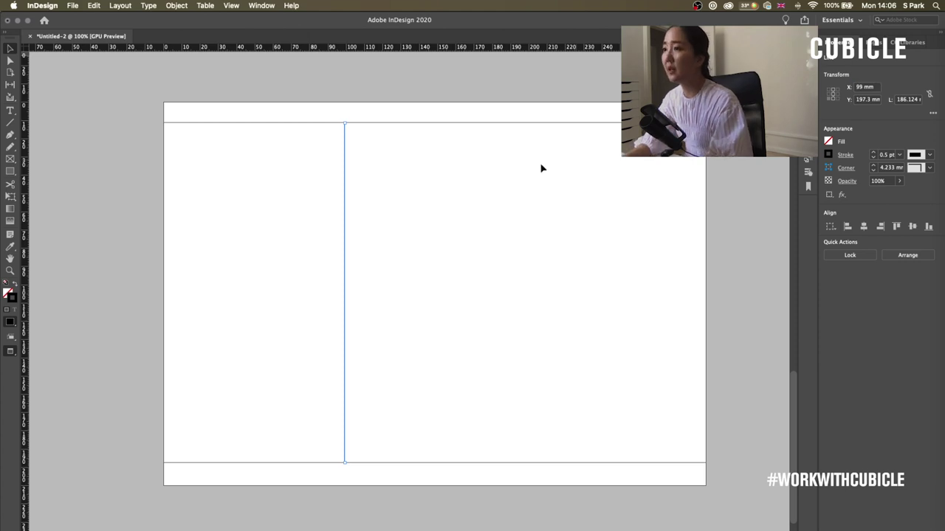
{"action": "left_click", "coordinate": [540, 166]}
{"action": "left_click", "coordinate": [538, 255]}
- Duplicate the divider and set the copy's X to 297*0.666666 (198 mm)
{"action": "left_click", "coordinate": [365, 283]}
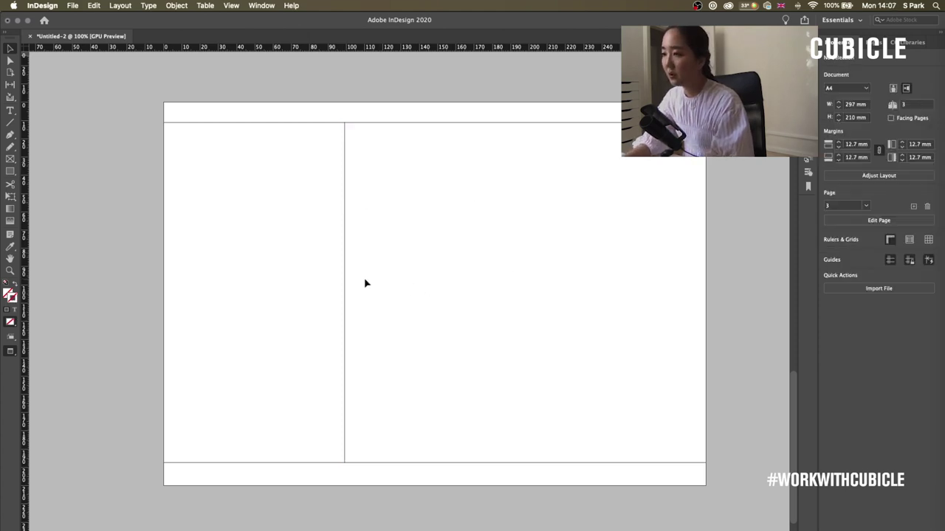
{"action": "left_click_drag", "start_coordinate": [345, 287], "coordinate": [527, 295]}
{"action": "left_click", "coordinate": [506, 293]}
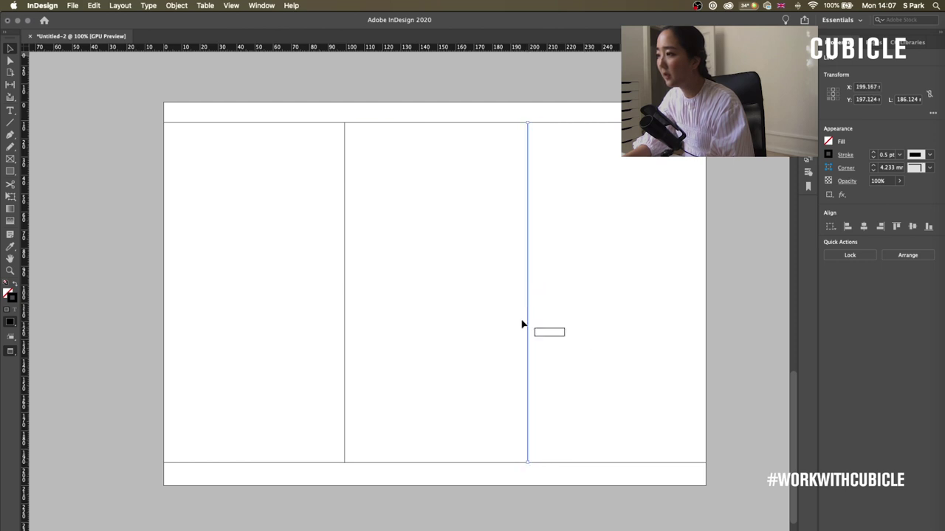
{"action": "left_click", "coordinate": [860, 87]}
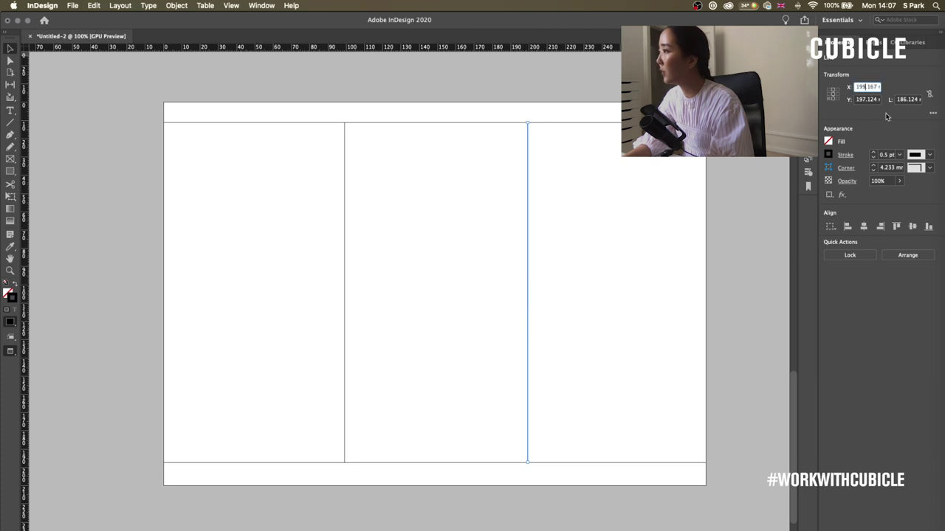
{"action": "type", "text": "2"}
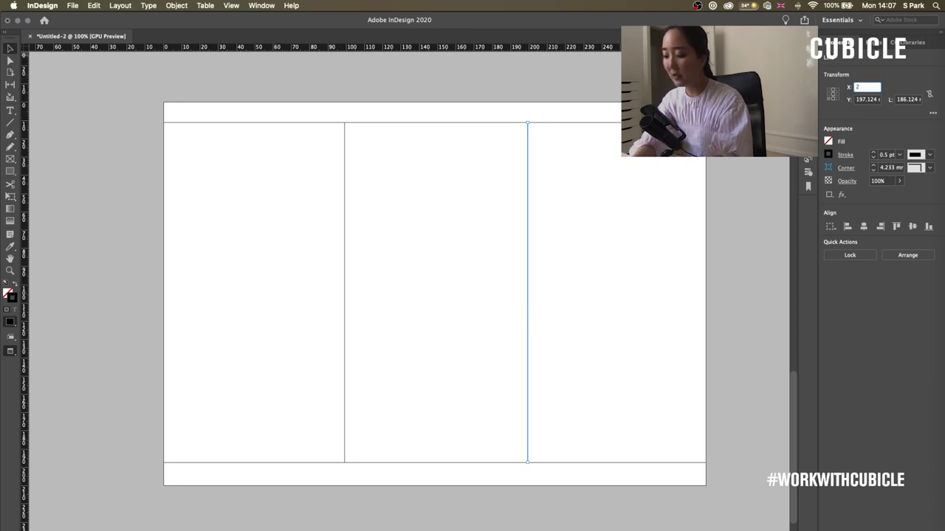
{"action": "type", "text": "97"}
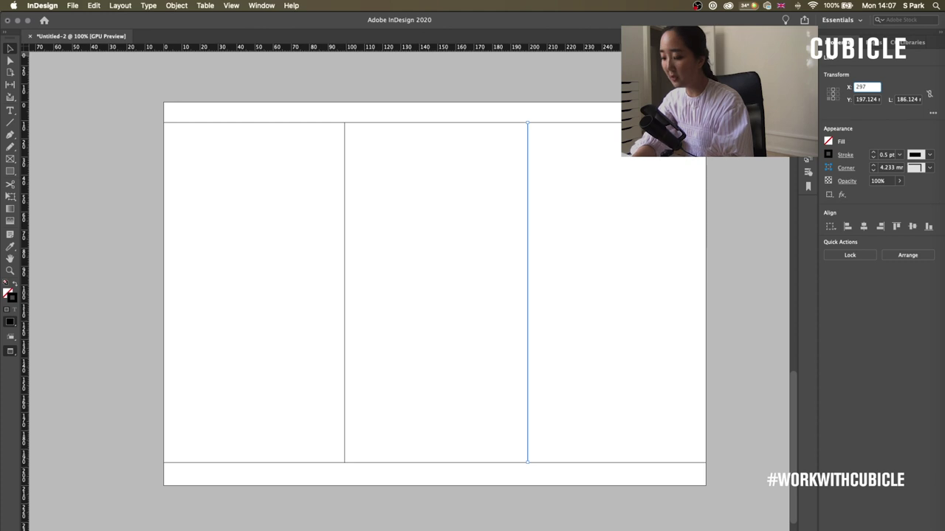
{"action": "type", "text": "*0"}
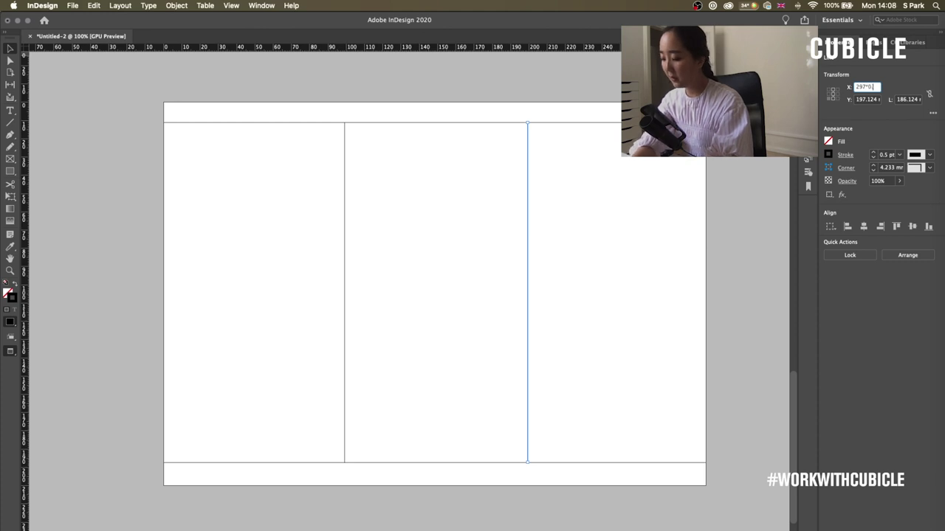
{"action": "type", "text": ".666666"}
{"action": "key", "text": "Return"}
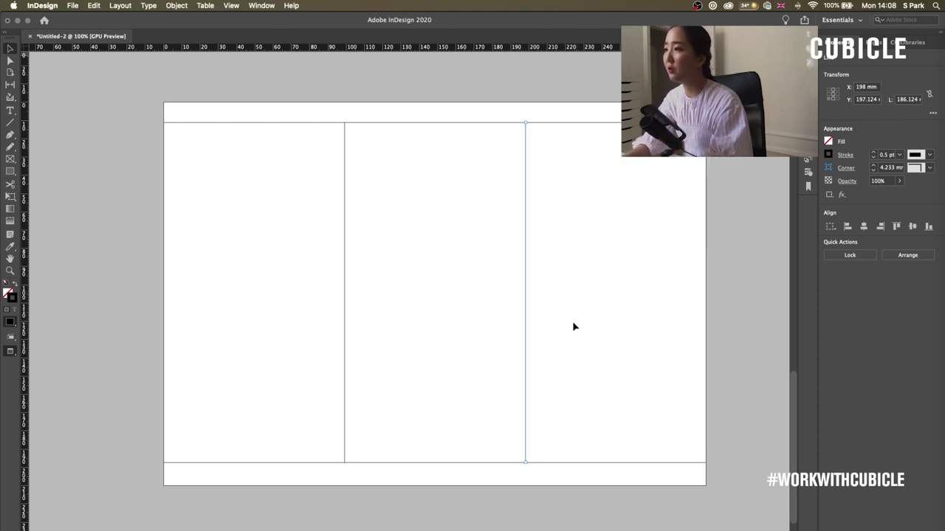
{"action": "left_click", "coordinate": [288, 233]}
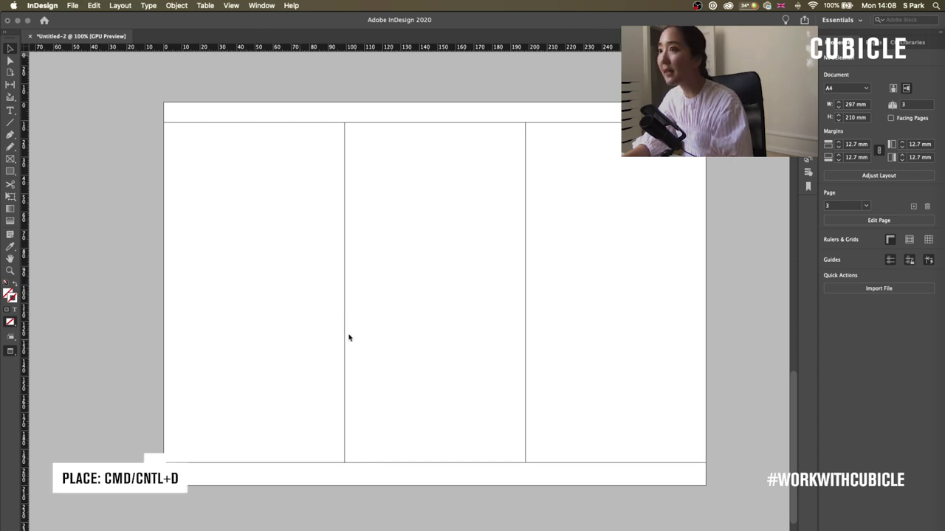
- Place the cream sweater in the left column and a brown shirt in the middle column
{"action": "key", "text": "super+d"}
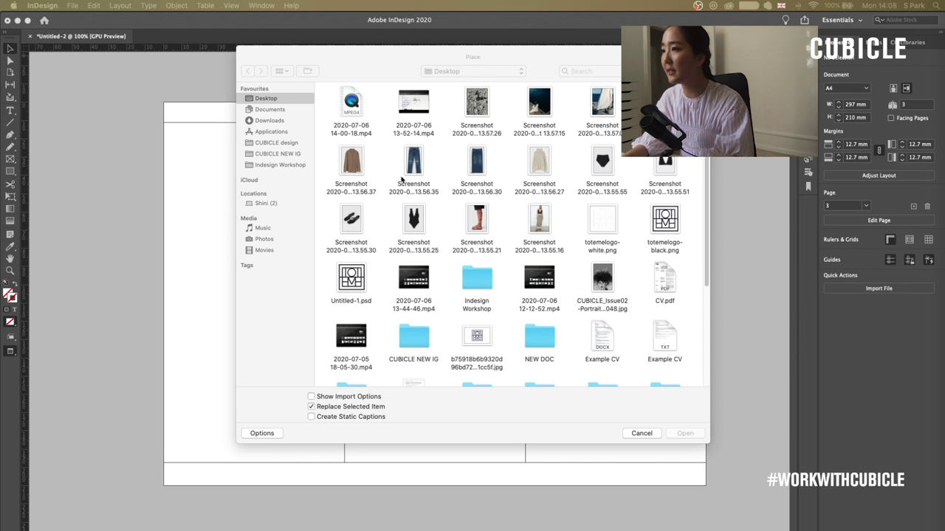
{"action": "double_click", "coordinate": [544, 172]}
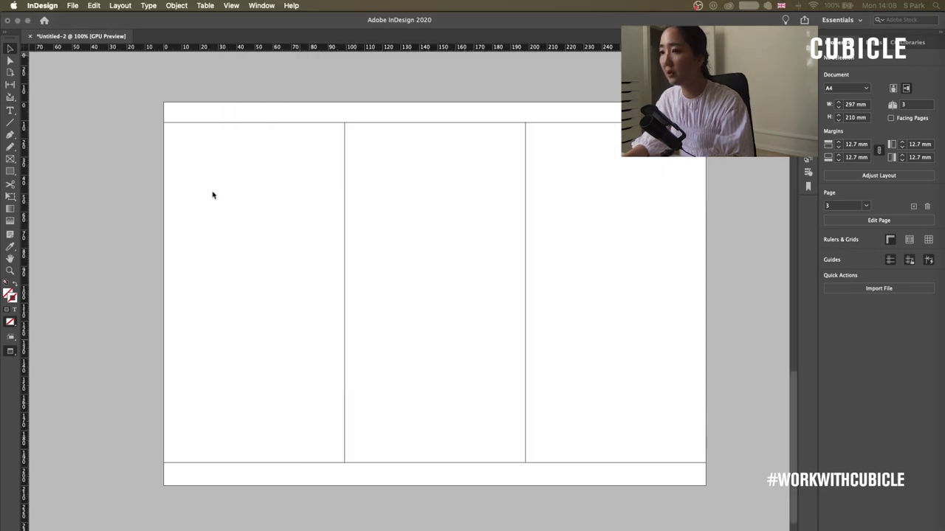
{"action": "left_click_drag", "start_coordinate": [190, 191], "coordinate": [294, 354]}
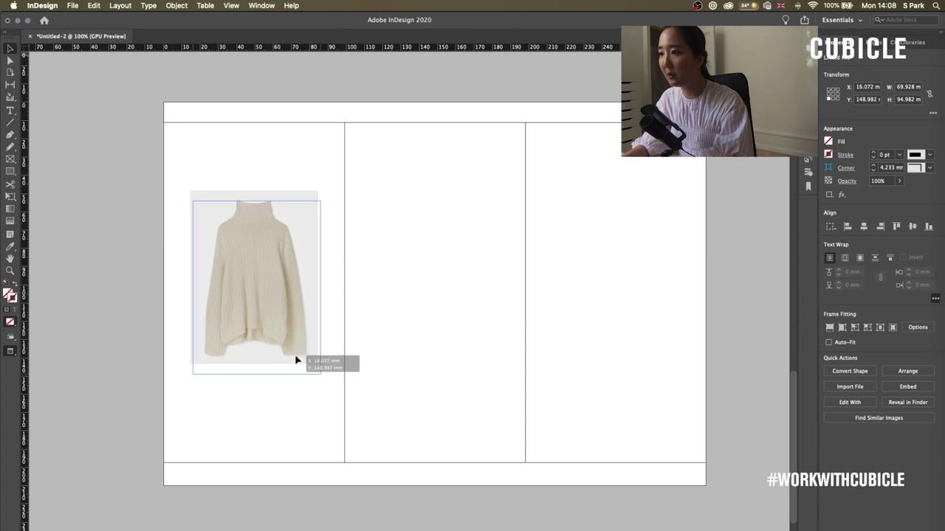
{"action": "left_click_drag", "start_coordinate": [288, 275], "coordinate": [468, 269]}
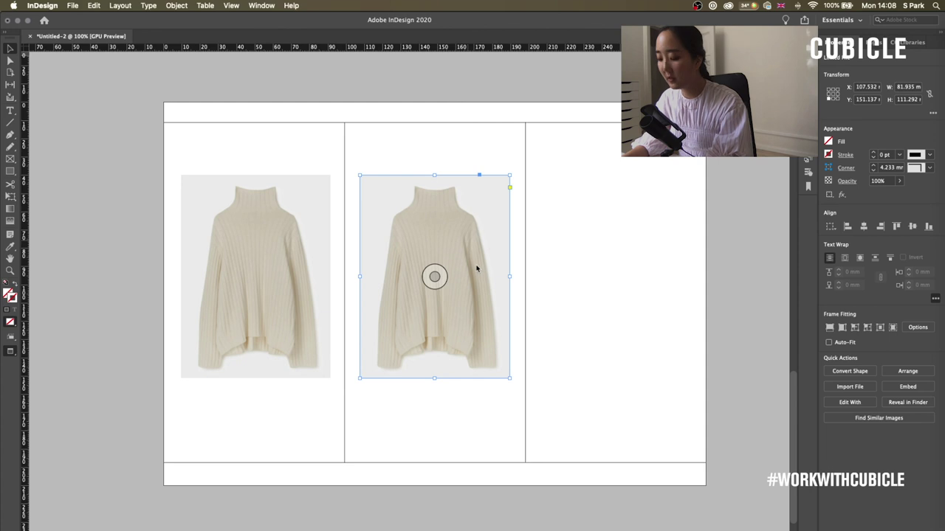
{"action": "key", "text": "super+d"}
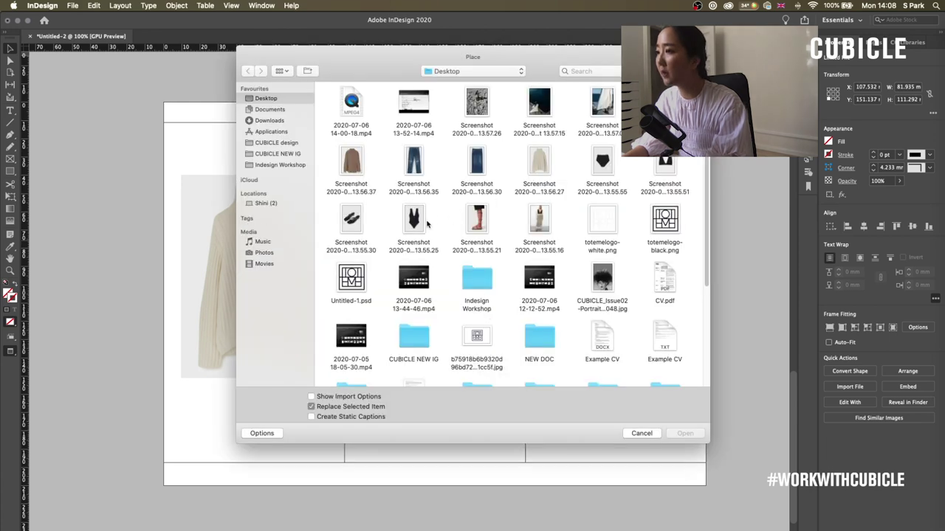
{"action": "double_click", "coordinate": [351, 164]}
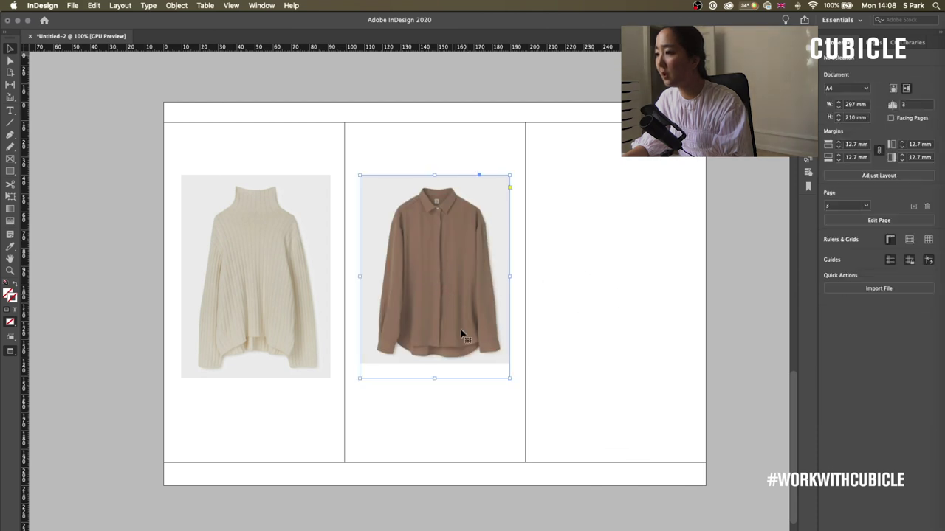
- Copy the shirt frame into the third column and replace it with the black sandals
{"action": "left_click_drag", "start_coordinate": [435, 327], "coordinate": [617, 329]}
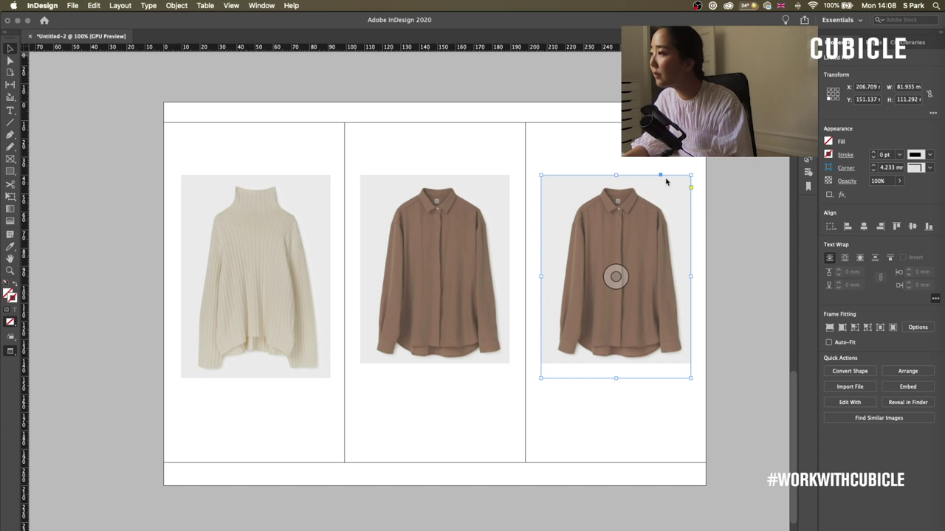
{"action": "key", "text": "super+d"}
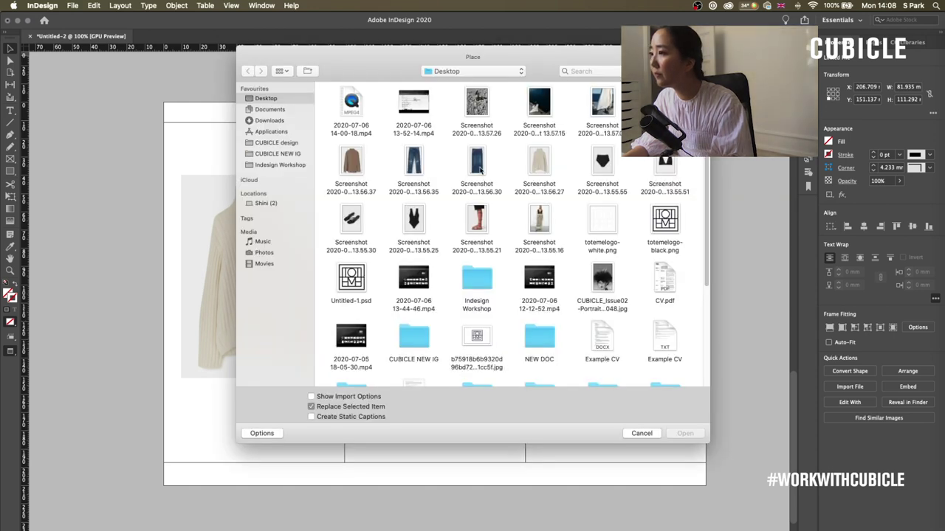
{"action": "left_click", "coordinate": [480, 168]}
{"action": "double_click", "coordinate": [351, 219]}
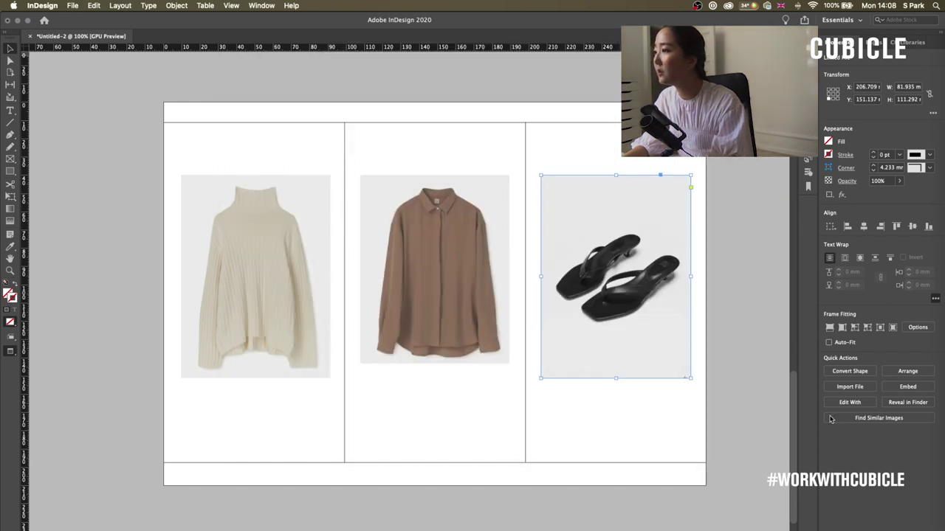
{"action": "left_click", "coordinate": [767, 391]}
{"action": "scroll", "coordinate": [722, 348], "scroll_direction": "up", "scroll_amount": 5}
{"action": "scroll", "coordinate": [723, 270], "scroll_direction": "down", "scroll_amount": 5}
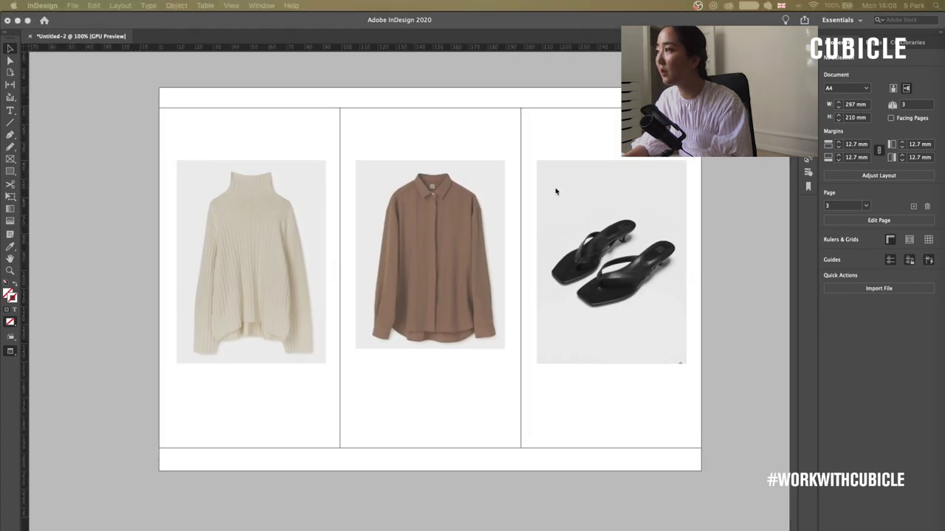
{"action": "left_click", "coordinate": [940, 121]}
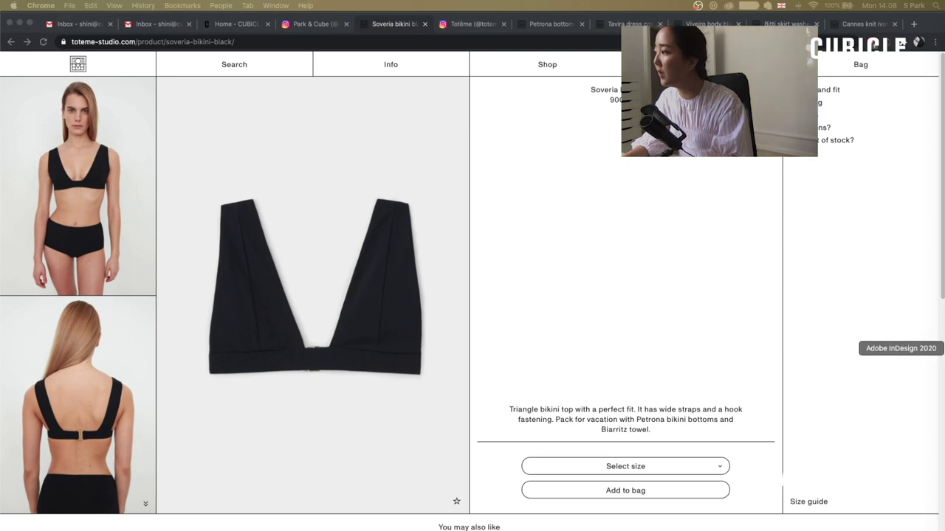
{"action": "left_click", "coordinate": [941, 344]}
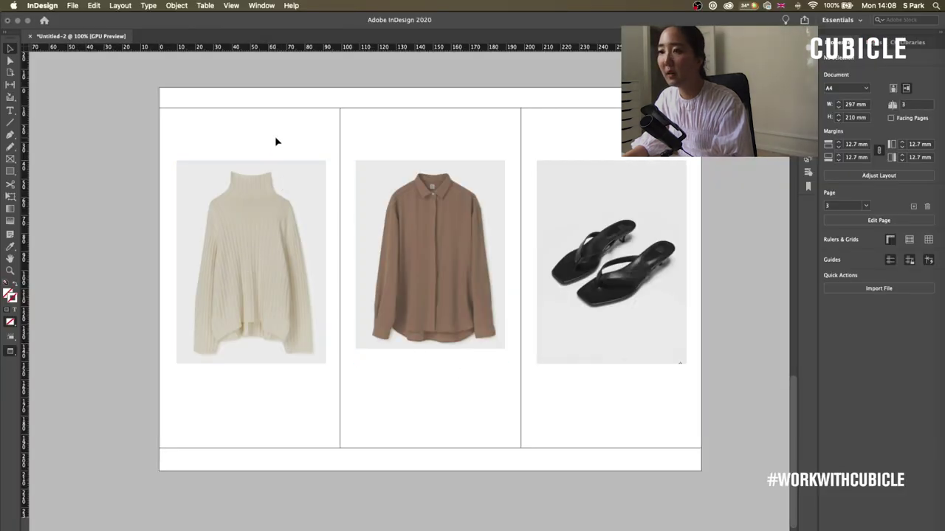
- Draw a rectangle over the first column, fill it with the sweater photo's light grey, and send it to back
{"action": "left_click", "coordinate": [11, 171]}
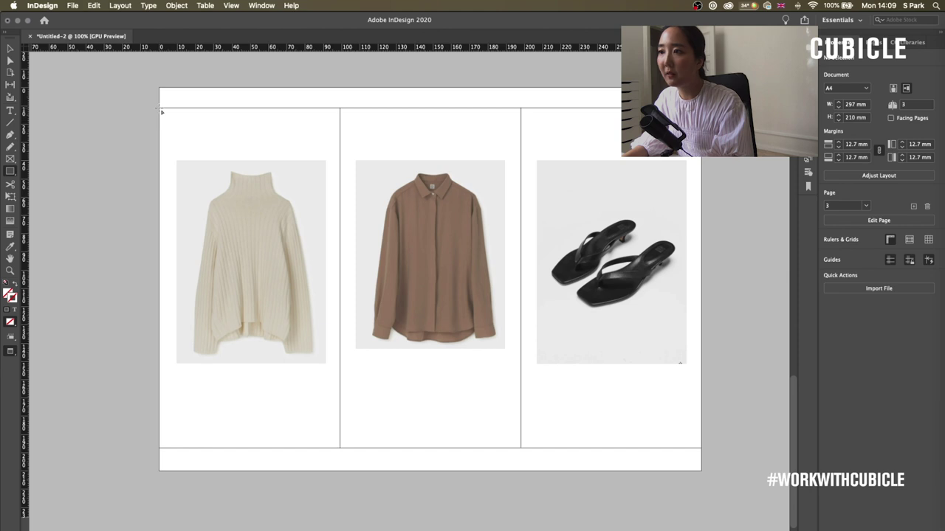
{"action": "left_click_drag", "start_coordinate": [162, 111], "coordinate": [340, 448]}
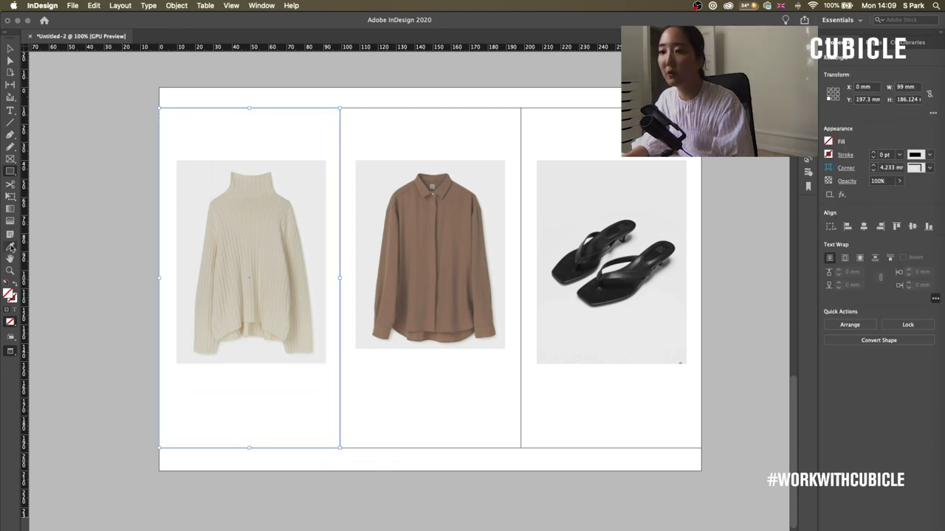
{"action": "left_click", "coordinate": [251, 178]}
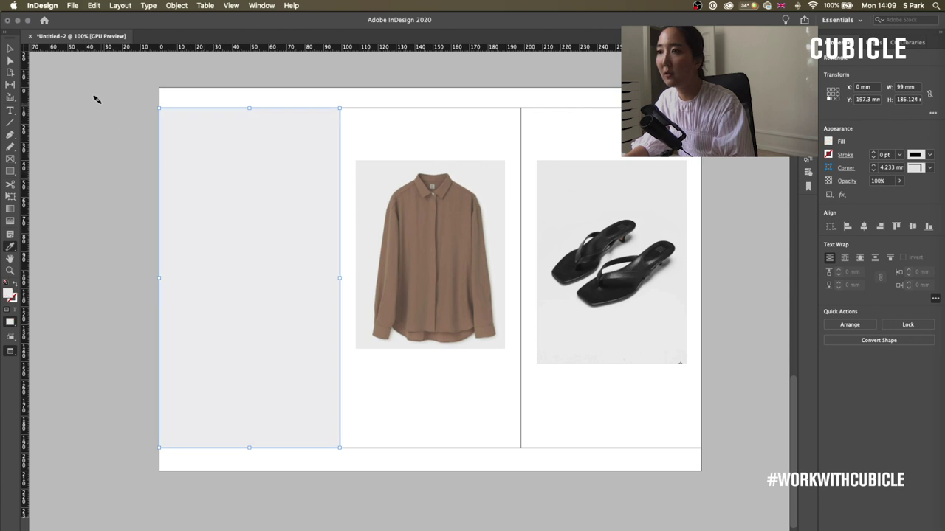
{"action": "left_click", "coordinate": [11, 49]}
{"action": "right_click", "coordinate": [284, 136]}
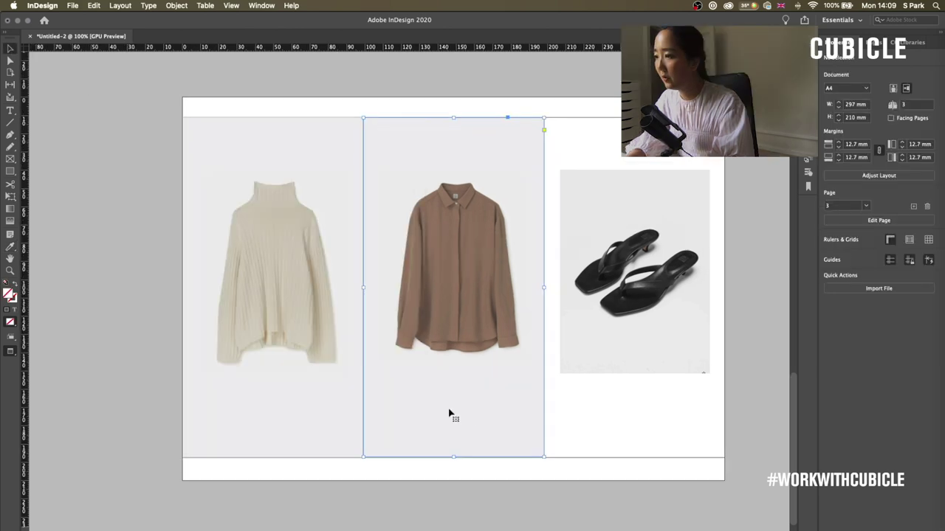
- Copy the grey background into the other columns and match the third column's grey to its photo
{"action": "left_click_drag", "start_coordinate": [392, 398], "coordinate": [576, 391]}
{"action": "left_click", "coordinate": [759, 485]}
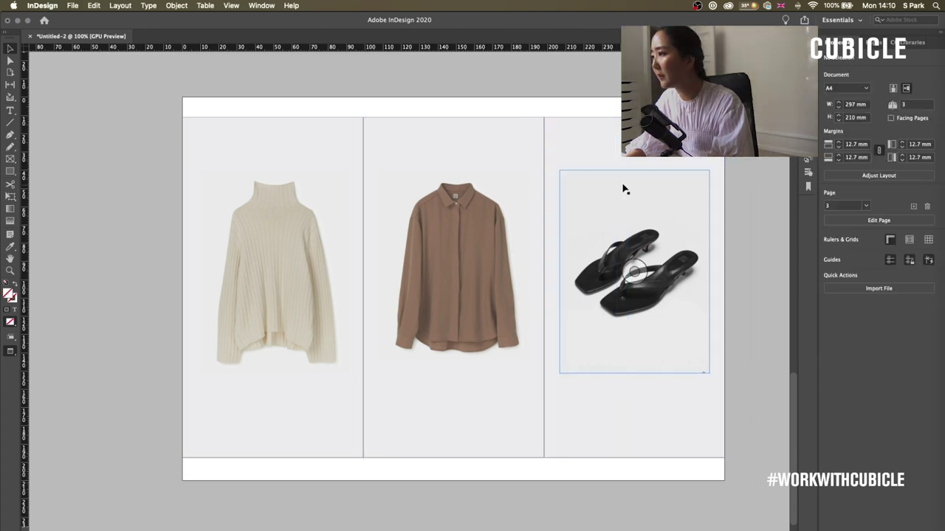
{"action": "left_click", "coordinate": [552, 201]}
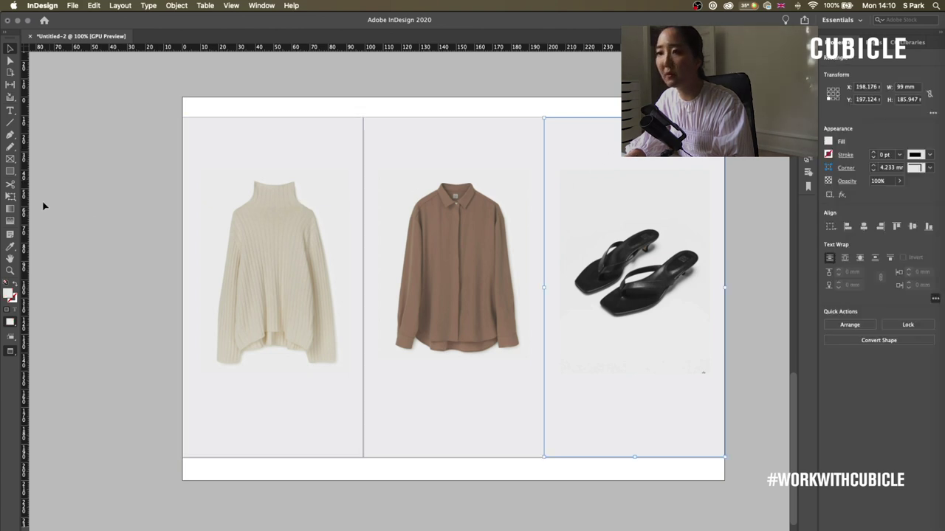
{"action": "left_click", "coordinate": [10, 248]}
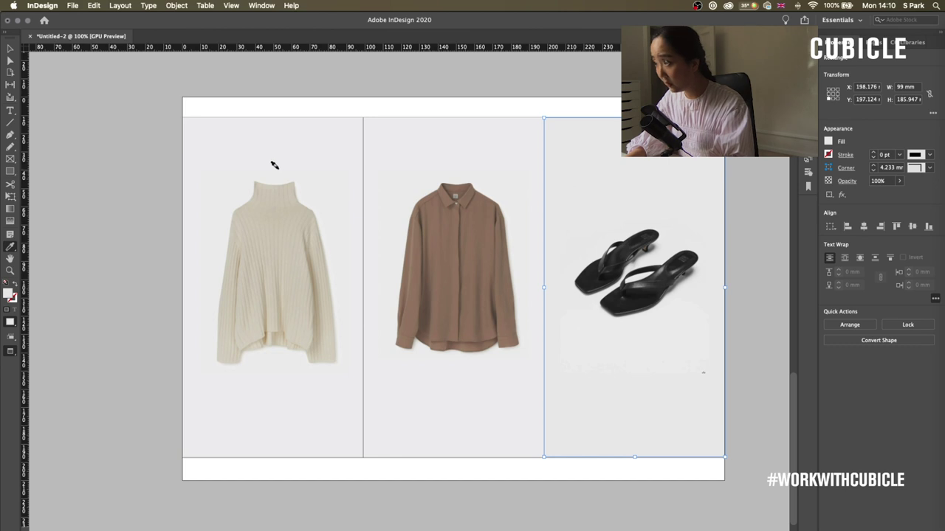
{"action": "key", "text": "v"}
{"action": "left_click", "coordinate": [114, 101]}
{"action": "scroll", "coordinate": [463, 114], "scroll_direction": "up", "scroll_amount": 2}
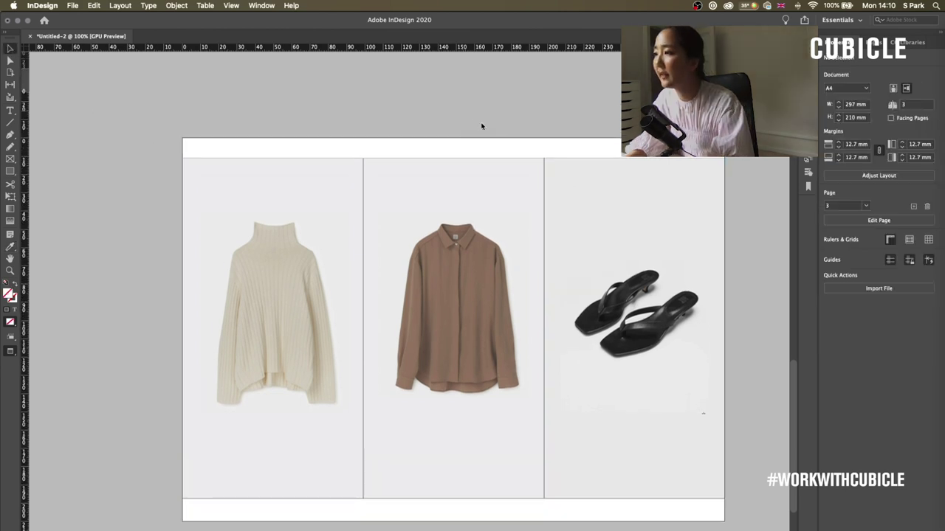
- Place totemelogo-black.png as a small logo, centred horizontally in page 3's top white strip
{"action": "key", "text": "super+d"}
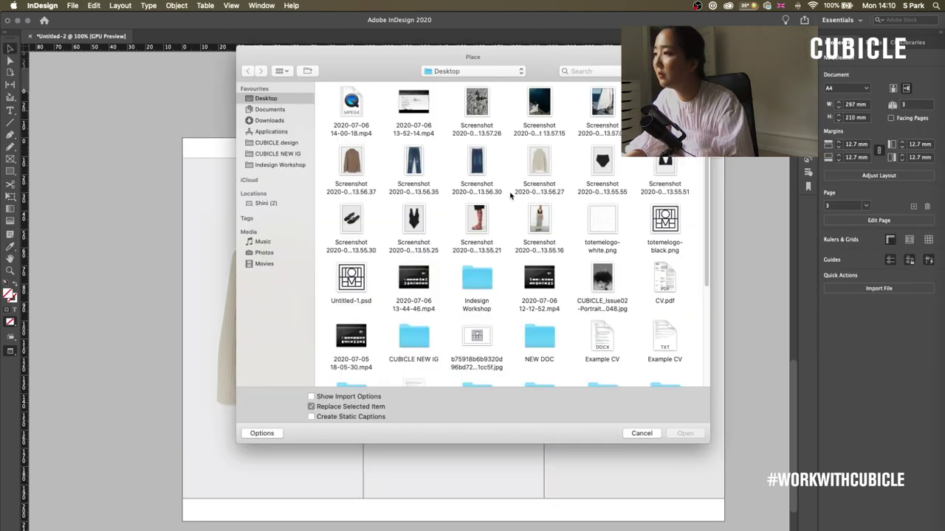
{"action": "double_click", "coordinate": [659, 224]}
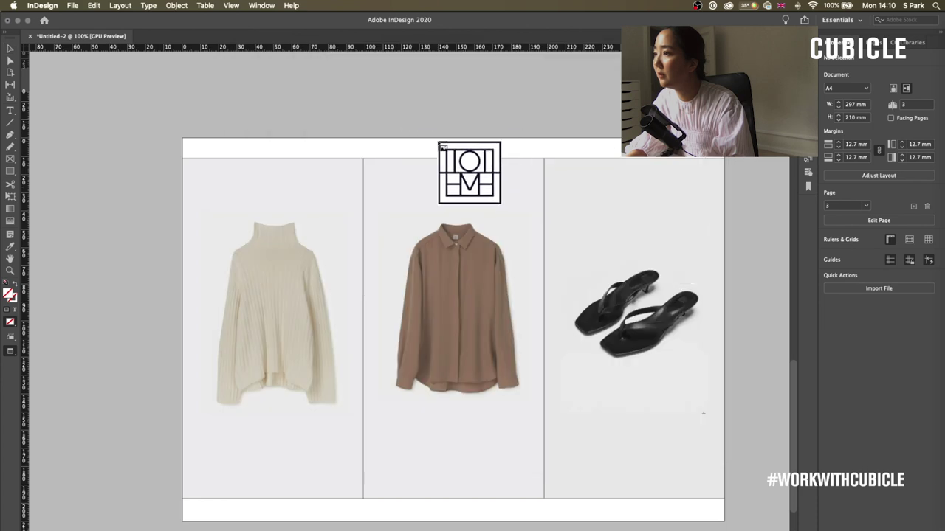
{"action": "left_click_drag", "start_coordinate": [439, 141], "coordinate": [453, 156]}
{"action": "key", "text": "Up"}
{"action": "key", "text": "Up"}
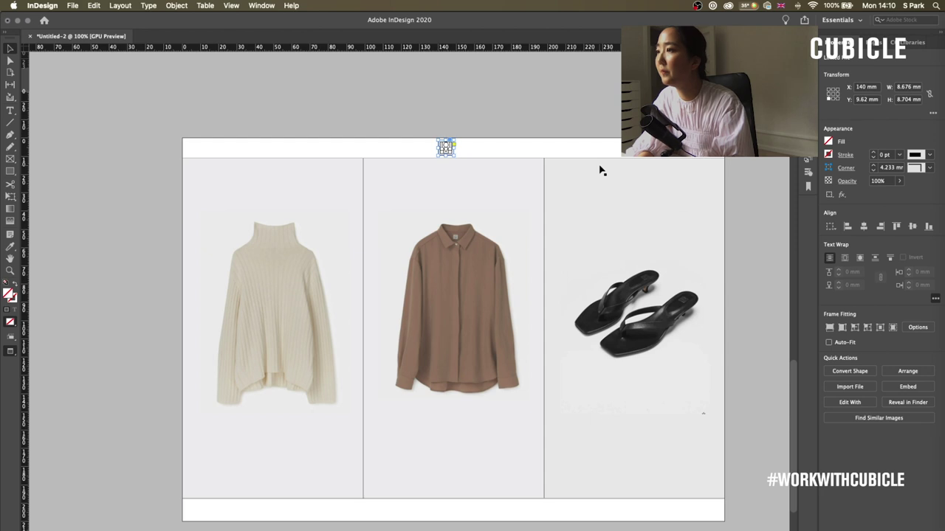
{"action": "left_click_drag", "start_coordinate": [455, 150], "coordinate": [463, 151]}
{"action": "left_click", "coordinate": [753, 363]}
{"action": "scroll", "coordinate": [761, 362], "scroll_direction": "down", "scroll_amount": 1}
{"action": "scroll", "coordinate": [762, 362], "scroll_direction": "down", "scroll_amount": 1}
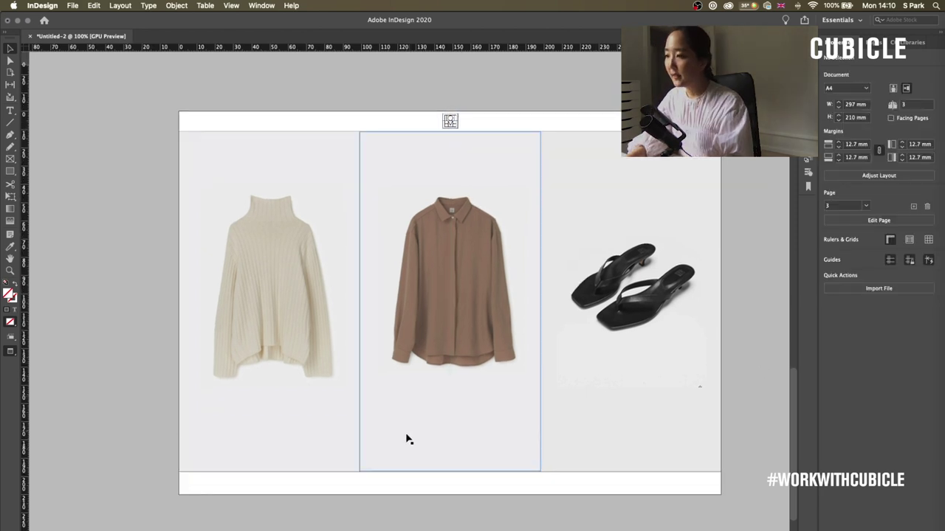
- Lock the three grey background frames in place
{"action": "left_click", "coordinate": [345, 454]}
{"action": "right_click", "coordinate": [580, 425]}
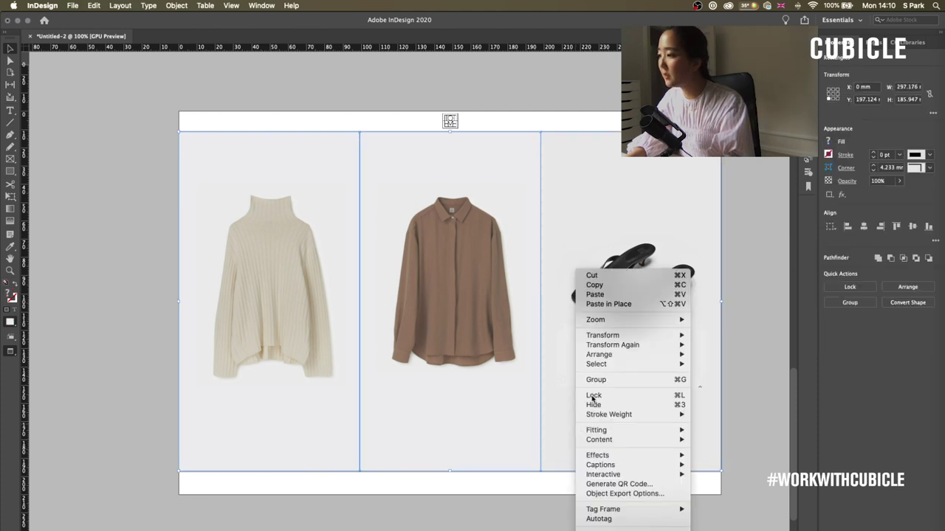
{"action": "left_click", "coordinate": [592, 396]}
- Caption the sweater 'Cannes Knit Ivory' / 2900 DKK in a new Item style, then copy it to column two
{"action": "left_click_drag", "start_coordinate": [622, 418], "coordinate": [332, 459]}
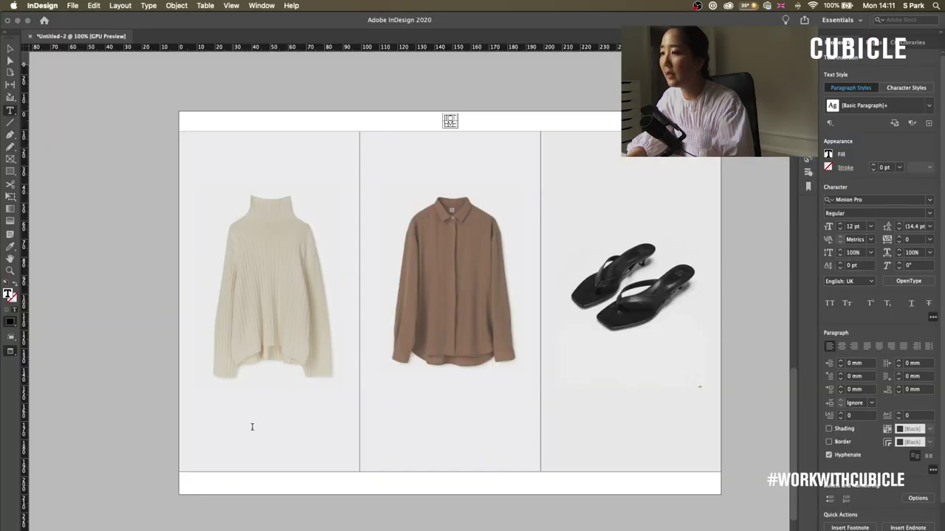
{"action": "type", "text": "Ca"}
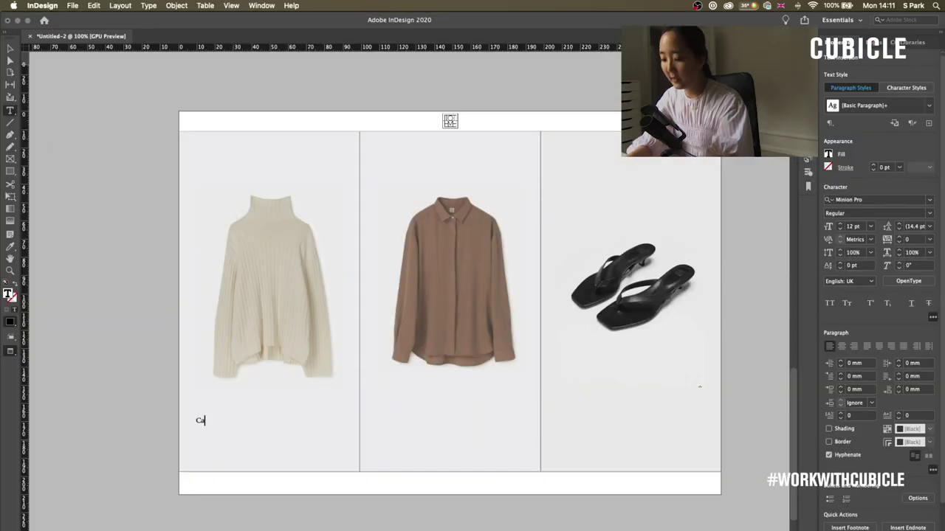
{"action": "type", "text": "nnes Nnit I"}
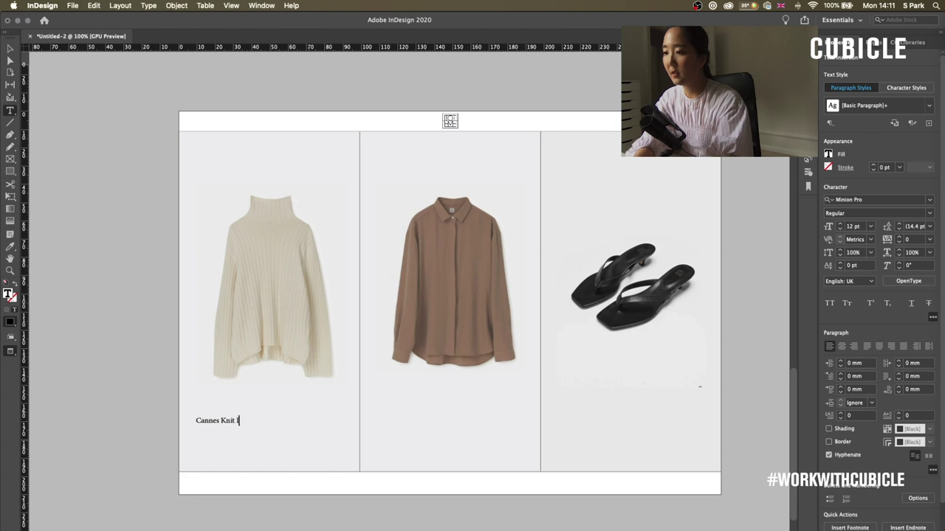
{"action": "type", "text": "vory"}
{"action": "key", "text": "Return"}
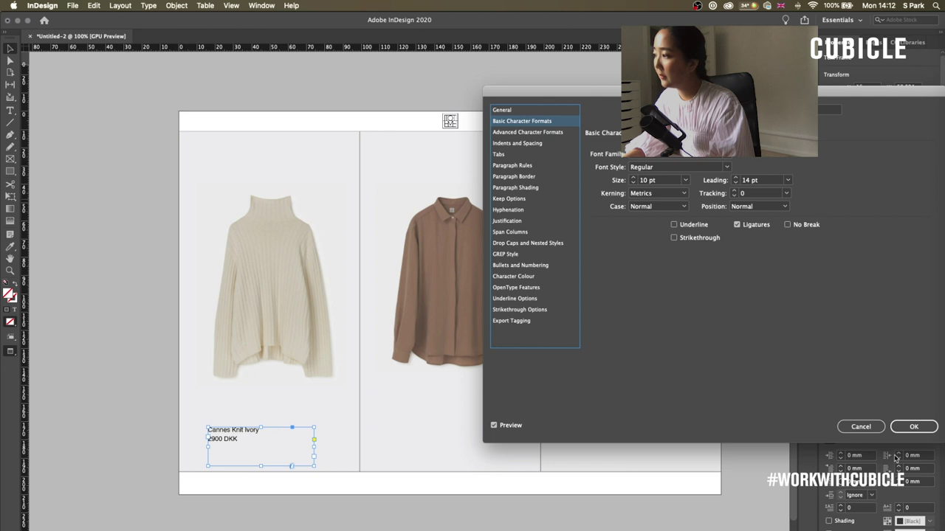
{"action": "left_click", "coordinate": [911, 428]}
{"action": "double_click", "coordinate": [261, 466]}
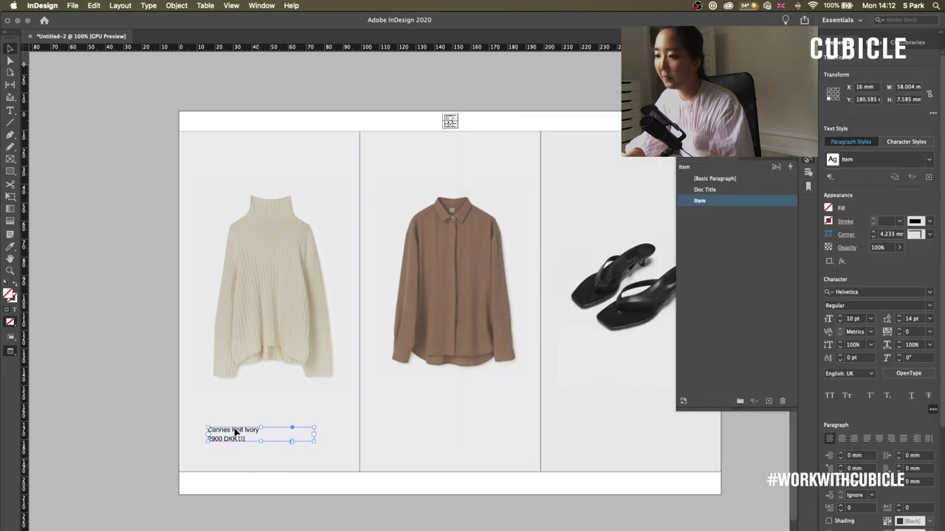
{"action": "left_click", "coordinate": [126, 430]}
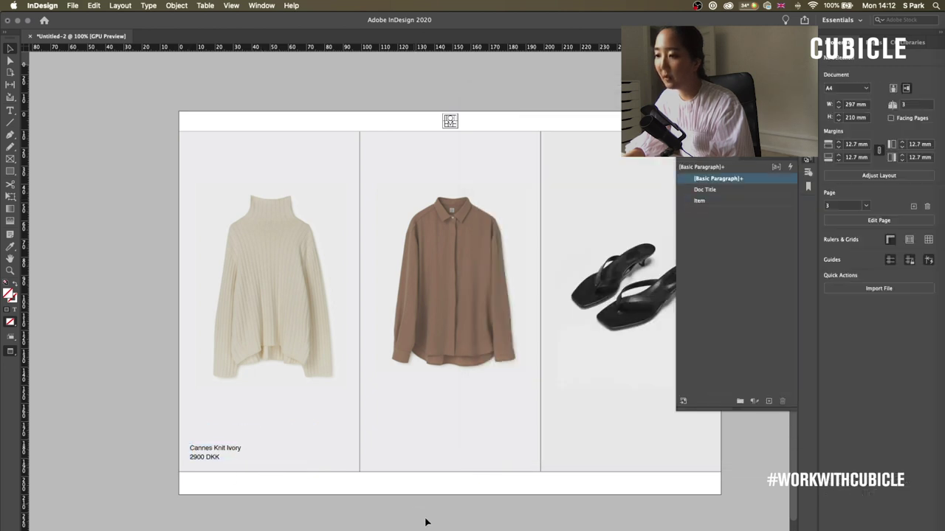
{"action": "key", "text": "super+Tab"}
{"action": "key", "text": "super+Tab"}
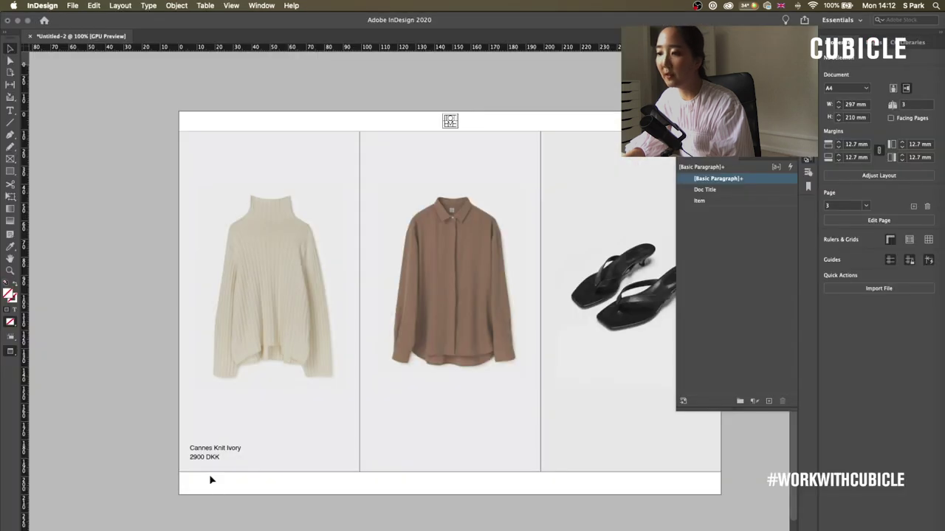
{"action": "left_click_drag", "start_coordinate": [214, 455], "coordinate": [617, 456]}
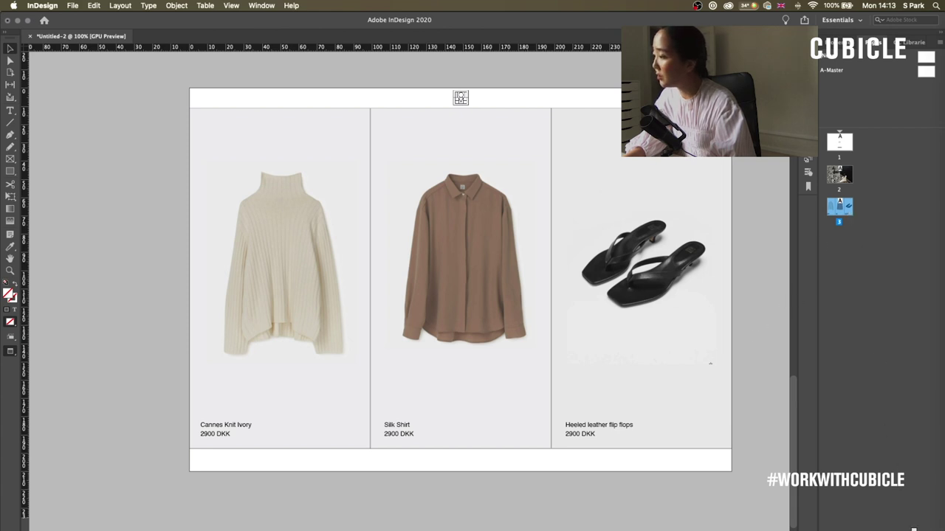
- Duplicate page 3 as a new page 4 and go to it
{"action": "left_click_drag", "start_coordinate": [905, 510], "coordinate": [905, 510]}
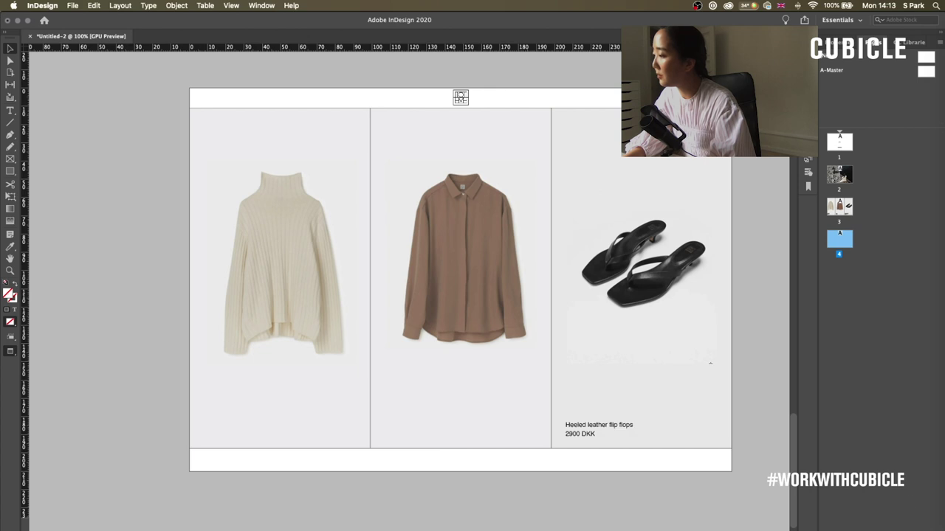
{"action": "double_click", "coordinate": [845, 242]}
{"action": "scroll", "coordinate": [666, 384], "scroll_direction": "up", "scroll_amount": 3}
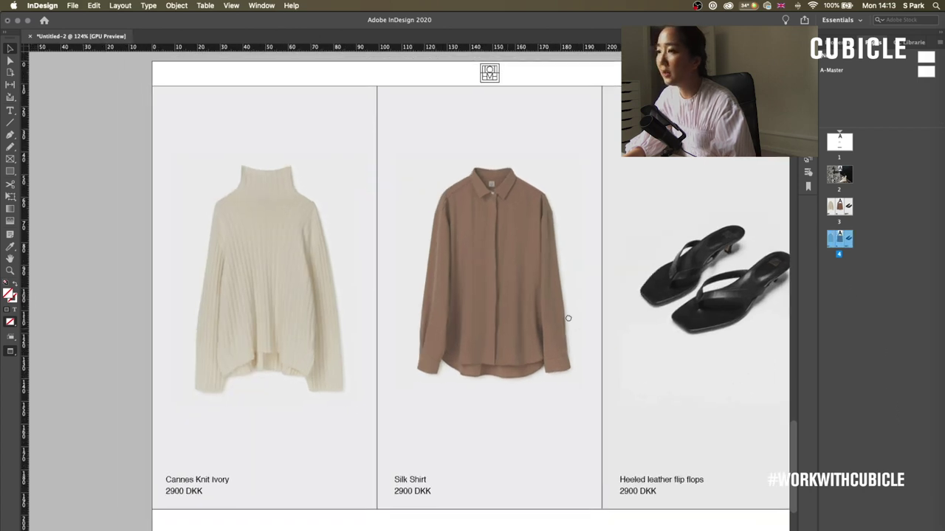
- Replace the product images with a black bodysuit, black bikini top and ripped jeans, lengthening the jeans frame
{"action": "left_click", "coordinate": [258, 321]}
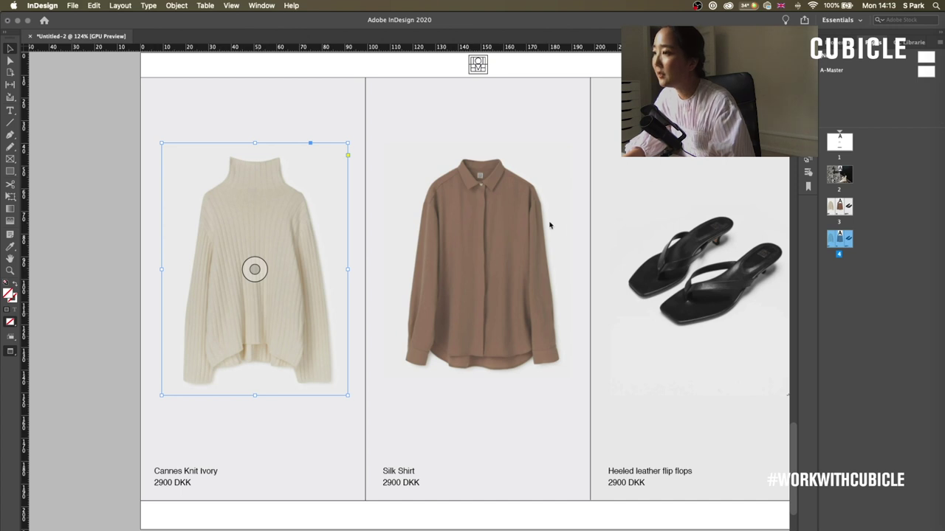
{"action": "key", "text": "super+d"}
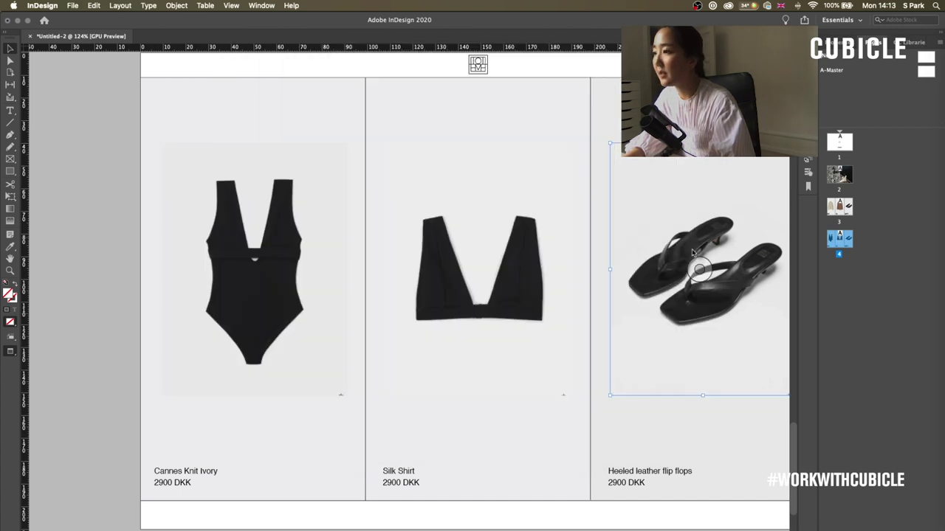
{"action": "key", "text": "super+d"}
{"action": "double_click", "coordinate": [477, 169]}
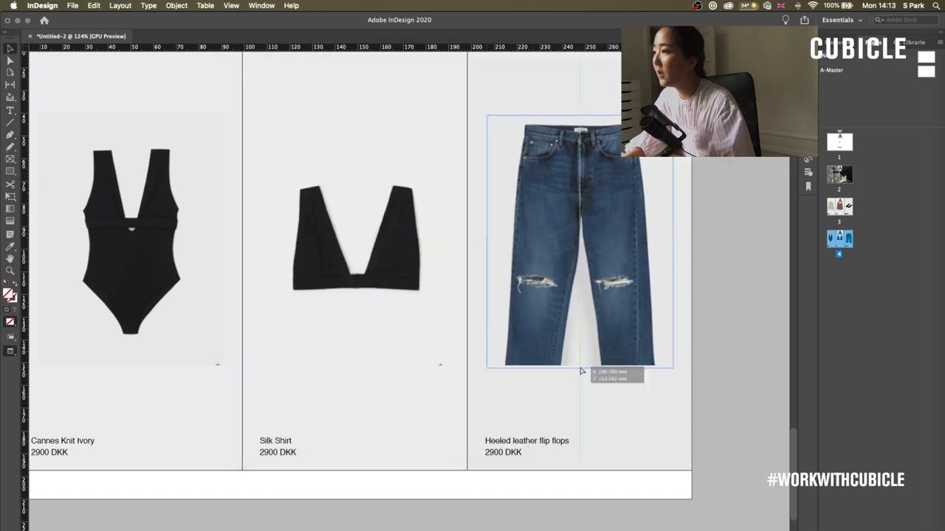
{"action": "left_click_drag", "start_coordinate": [580, 371], "coordinate": [586, 421]}
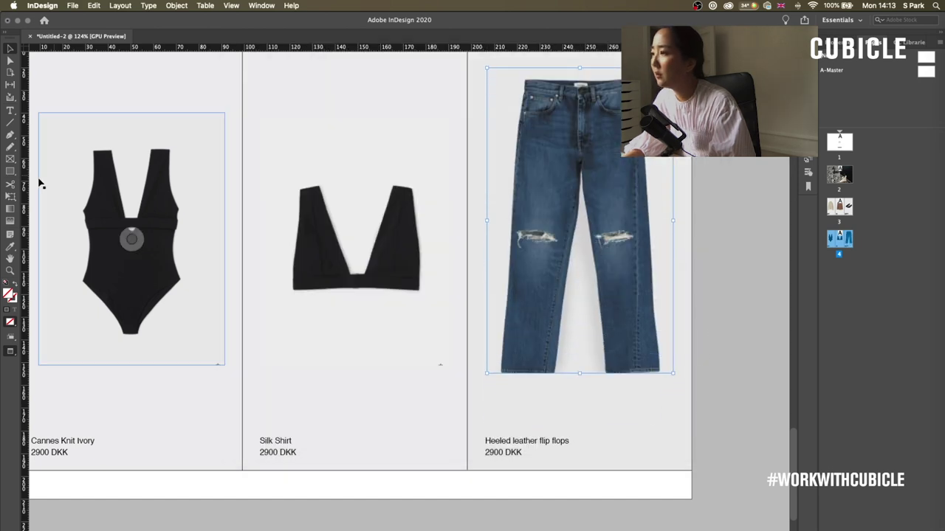
{"action": "scroll", "coordinate": [288, 117], "scroll_direction": "left", "scroll_amount": 4}
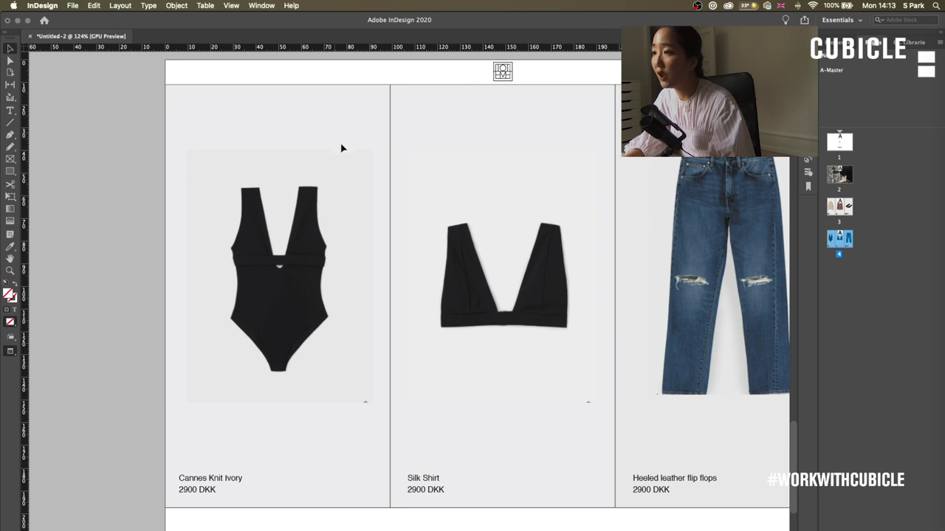
{"action": "scroll", "coordinate": [327, 149], "scroll_direction": "right", "scroll_amount": 3}
- Unlock all items on the spread and zoom out to see whole pages
{"action": "left_click", "coordinate": [176, 5]}
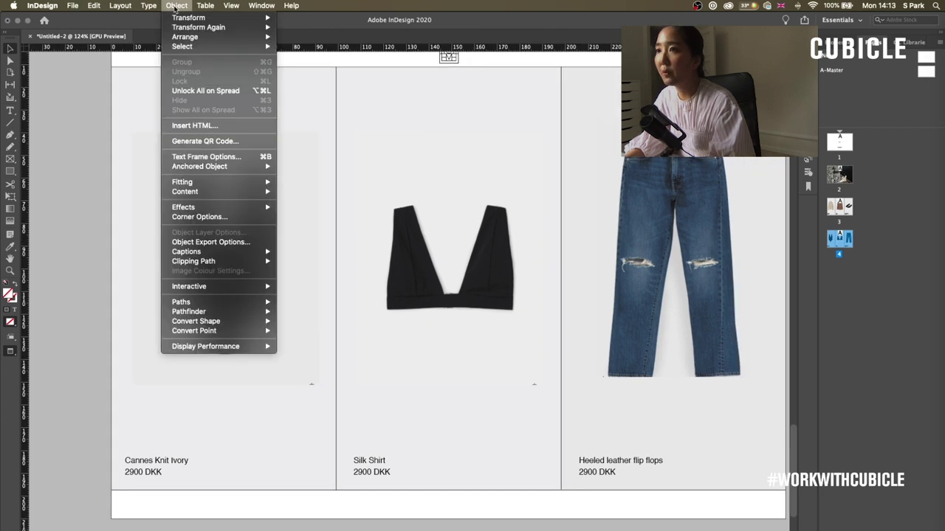
{"action": "left_click", "coordinate": [249, 90]}
{"action": "left_click", "coordinate": [184, 93]}
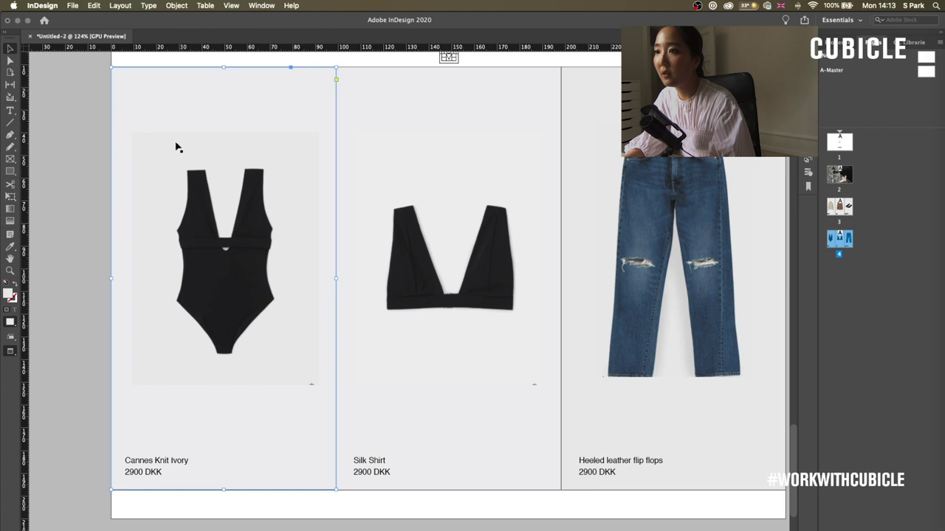
{"action": "key", "text": "super+minus"}
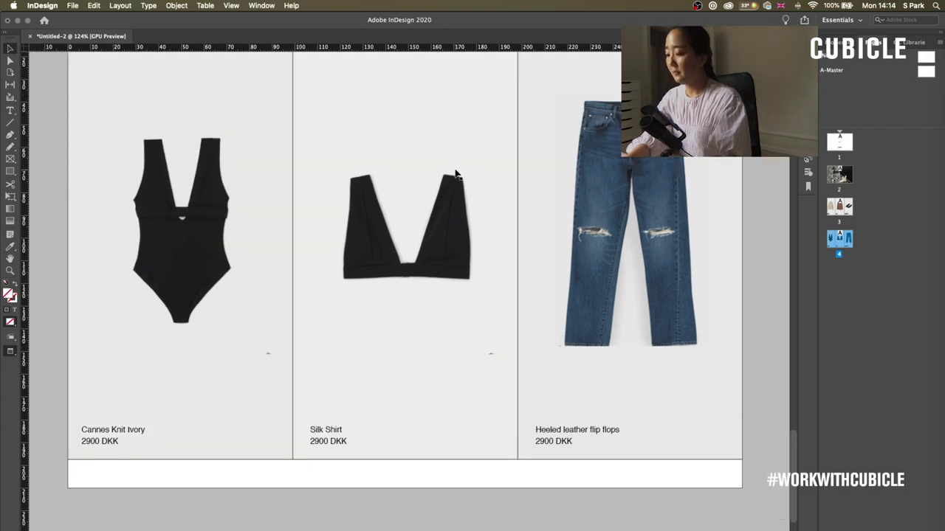
{"action": "key", "text": "super+minus"}
{"action": "key", "text": "super+minus"}
{"action": "key", "text": "super+equal"}
{"action": "scroll", "coordinate": [654, 313], "scroll_direction": "up", "scroll_amount": 10}
- Duplicate page 2 as page 5, delete its right photo, and widen the left frame across the page
{"action": "scroll", "coordinate": [654, 313], "scroll_direction": "down", "scroll_amount": 10}
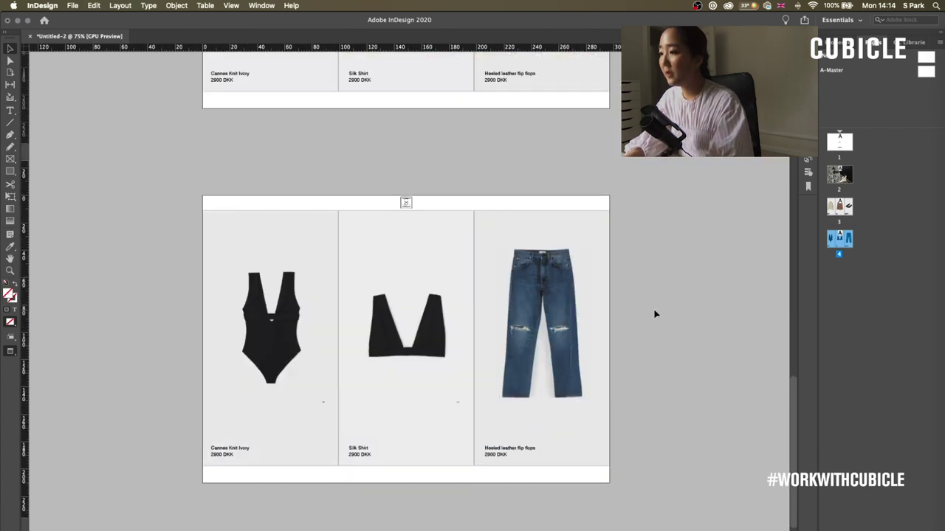
{"action": "scroll", "coordinate": [685, 342], "scroll_direction": "left", "scroll_amount": 2}
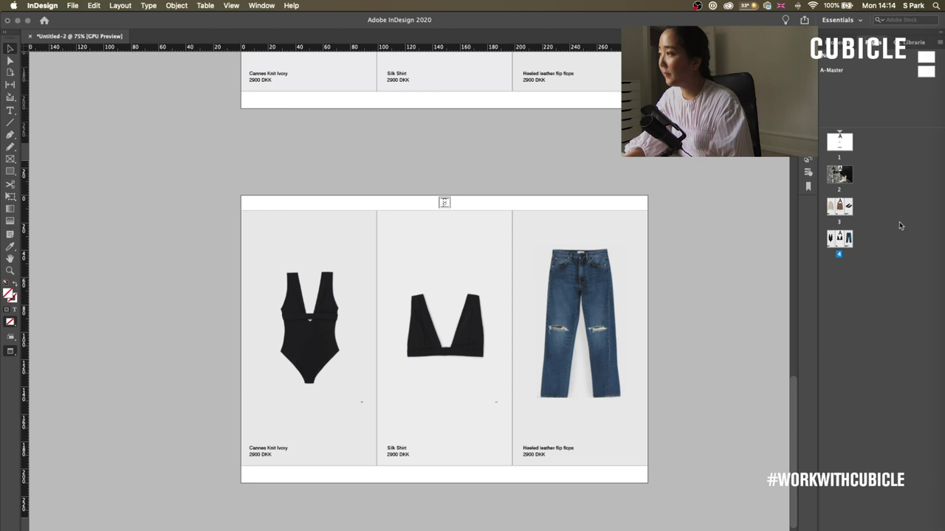
{"action": "left_click_drag", "start_coordinate": [839, 174], "coordinate": [839, 270]}
{"action": "left_click", "coordinate": [544, 338]}
{"action": "key", "text": "Delete"}
{"action": "left_click", "coordinate": [449, 347]}
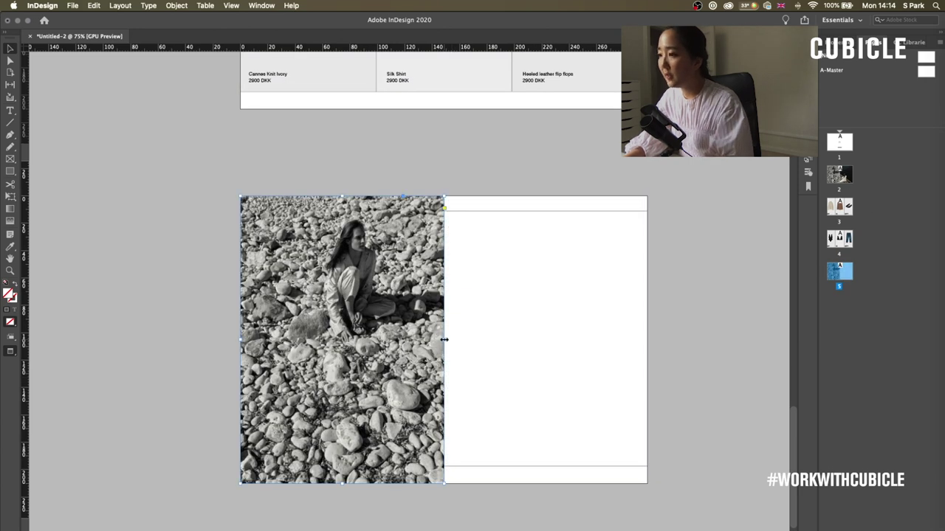
{"action": "left_click_drag", "start_coordinate": [444, 340], "coordinate": [648, 339]}
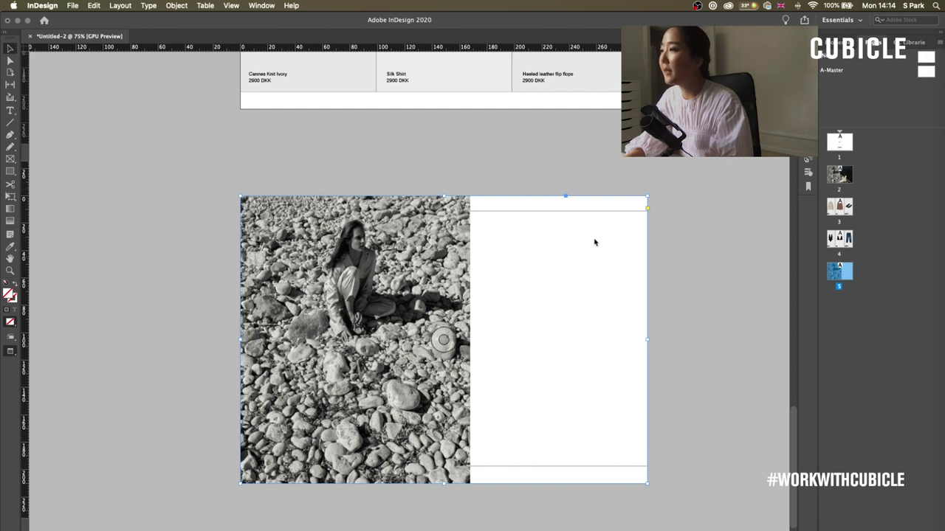
- Place the skirt-and-sandals photo filling the frame proportionally, and override all master page items on page 5
{"action": "key", "text": "super+d"}
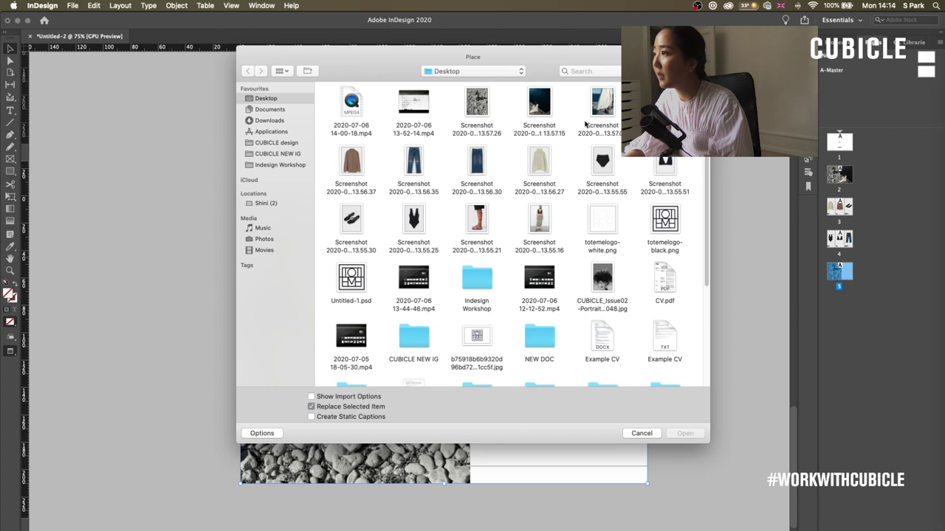
{"action": "left_click", "coordinate": [598, 111]}
{"action": "key", "text": "Return"}
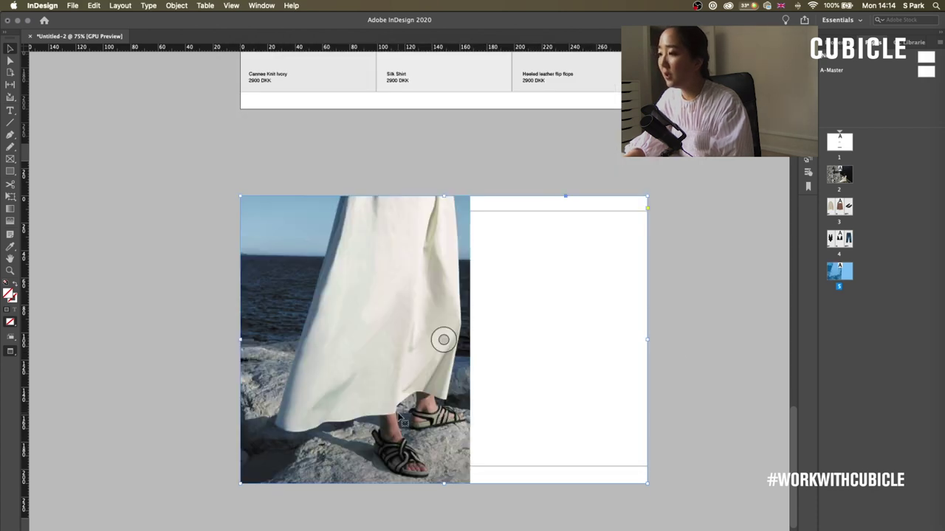
{"action": "key", "text": "shift+super+a"}
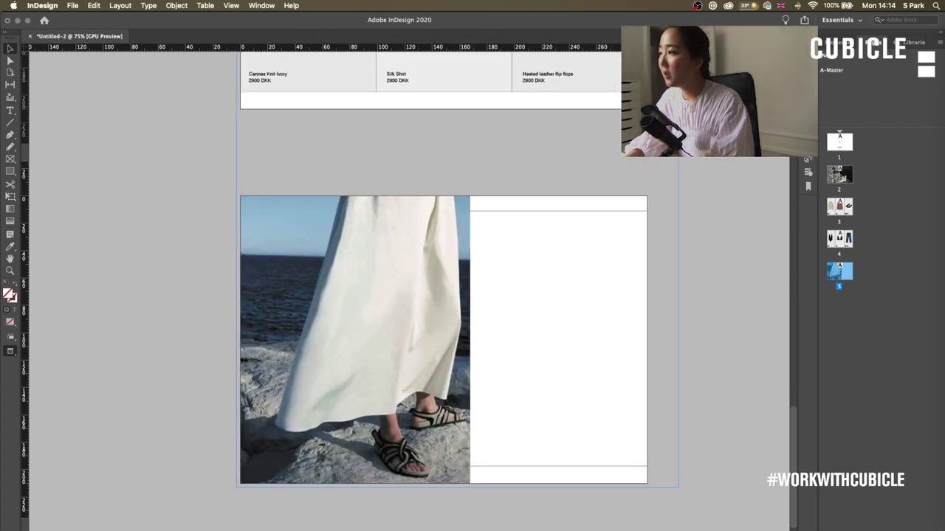
{"action": "key", "text": "alt+shift+super+c"}
{"action": "left_click_drag", "start_coordinate": [612, 270], "coordinate": [612, 295]}
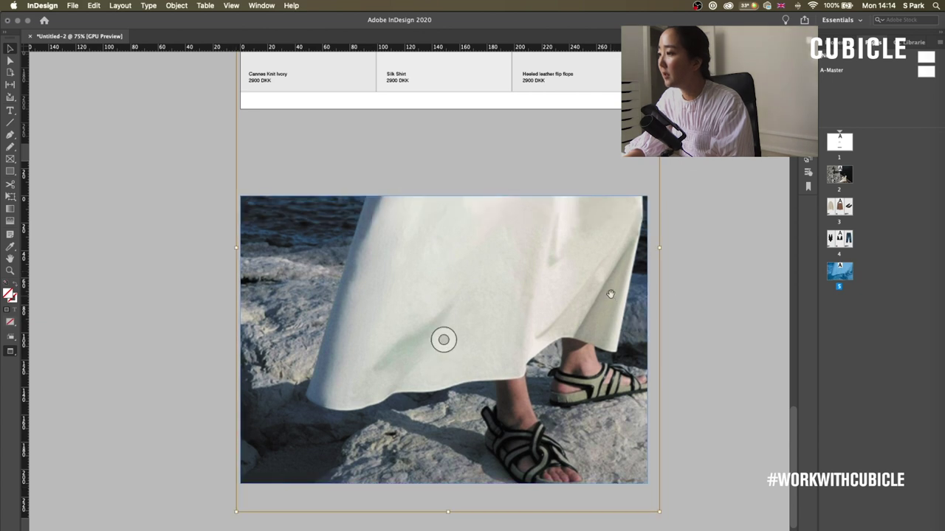
{"action": "left_click", "coordinate": [700, 442]}
{"action": "left_click", "coordinate": [565, 300]}
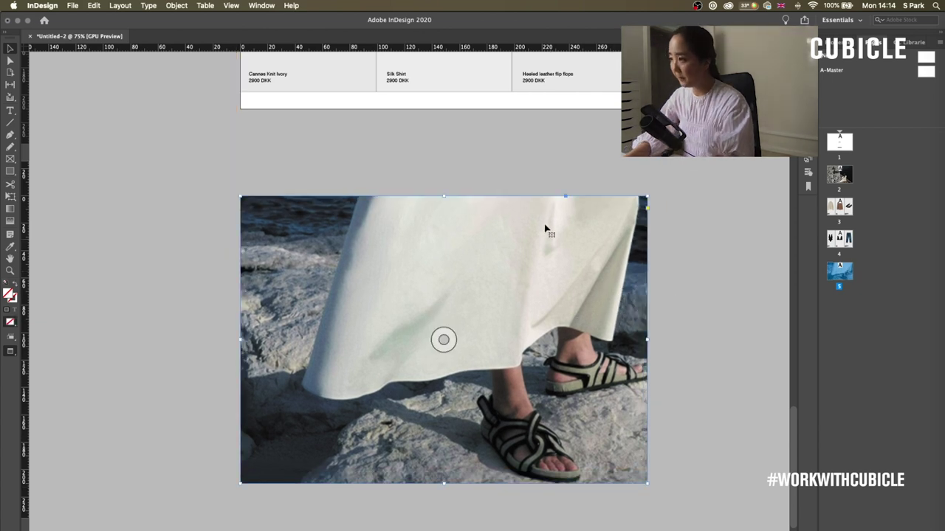
{"action": "left_click_drag", "start_coordinate": [444, 340], "coordinate": [431, 373]}
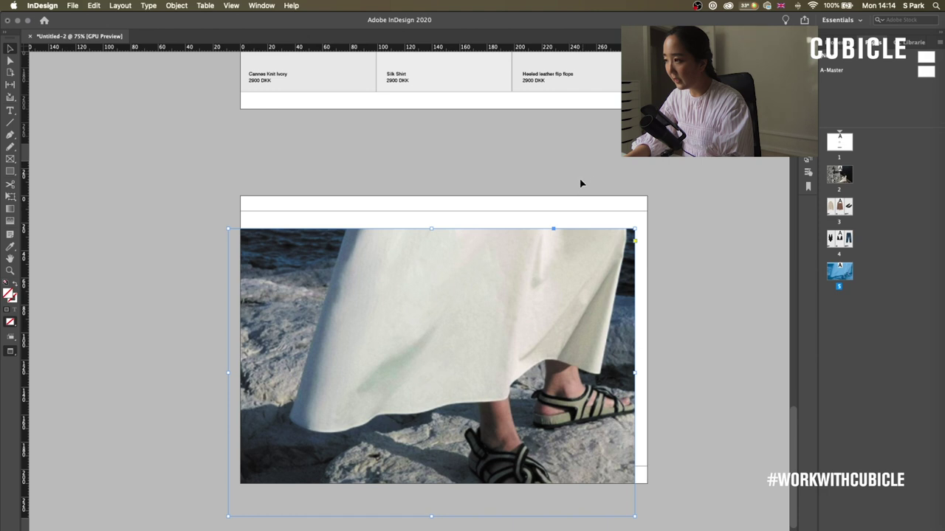
{"action": "key", "text": "super+z"}
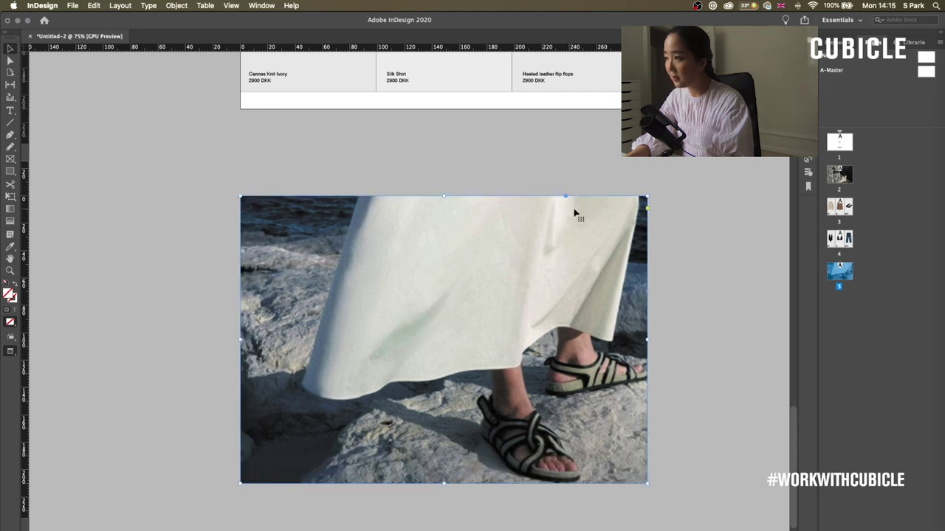
{"action": "right_click", "coordinate": [837, 278]}
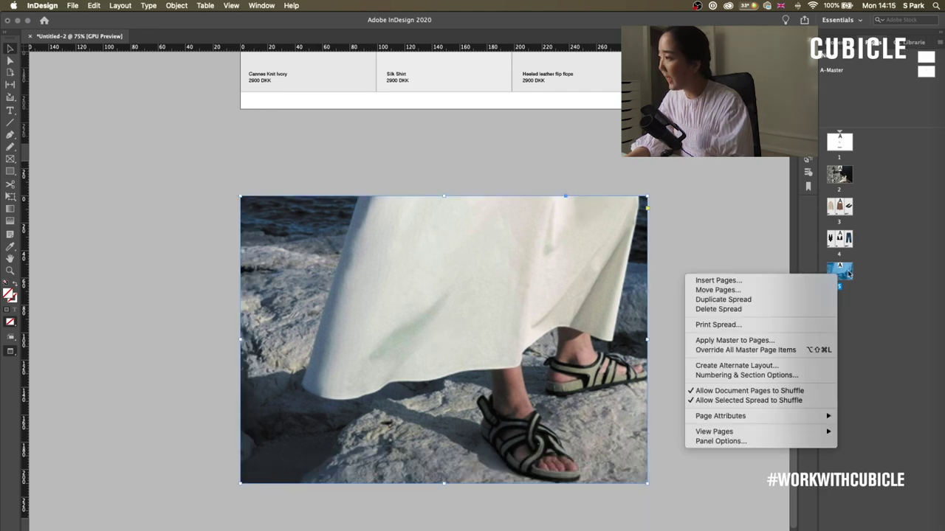
{"action": "left_click", "coordinate": [712, 351]}
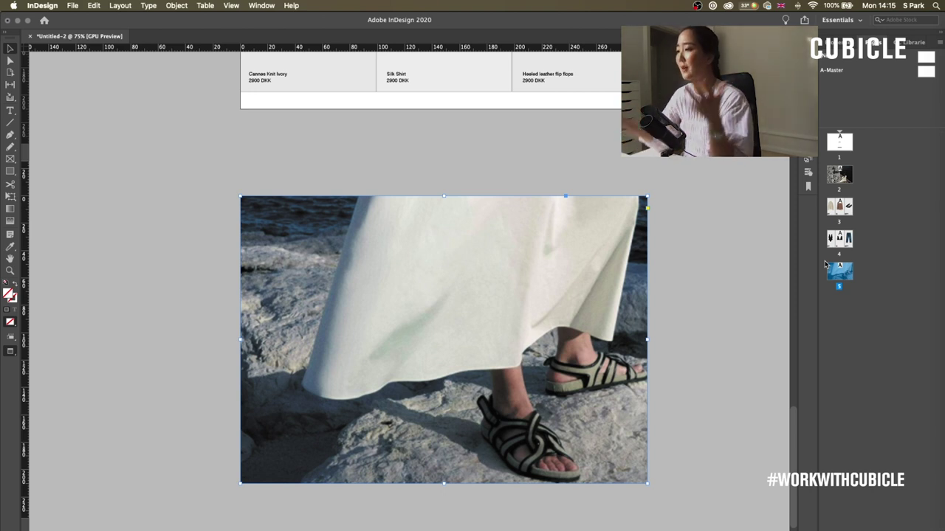
- Send the skirt photo one level backward and zoom in on it
{"action": "right_click", "coordinate": [444, 340]}
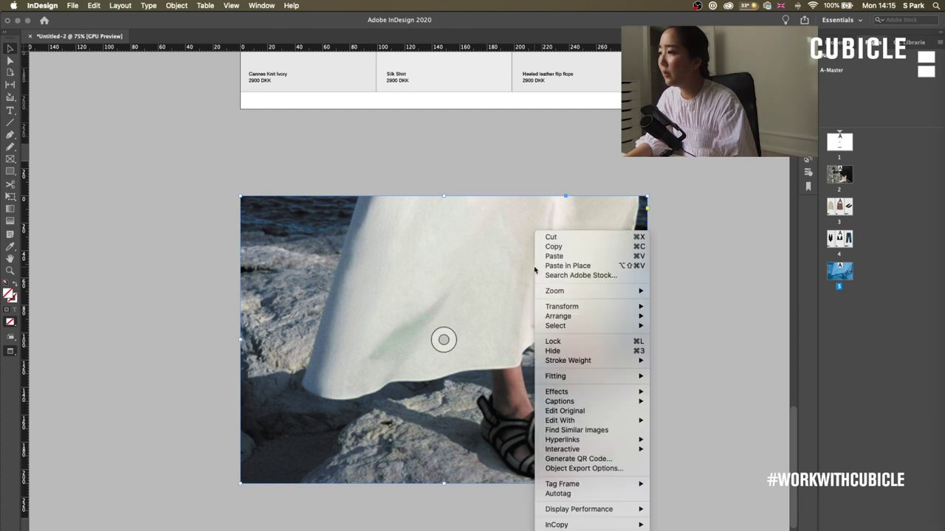
{"action": "mouse_move", "coordinate": [583, 317]}
{"action": "left_click", "coordinate": [687, 319]}
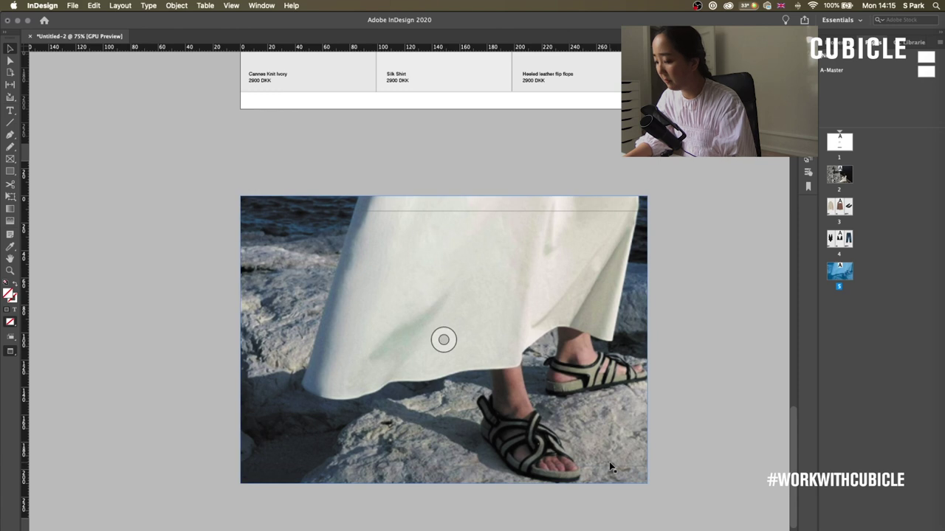
{"action": "key", "text": "super+equal"}
{"action": "key", "text": "super+equal"}
{"action": "scroll", "coordinate": [443, 448], "scroll_direction": "down", "scroll_amount": 3}
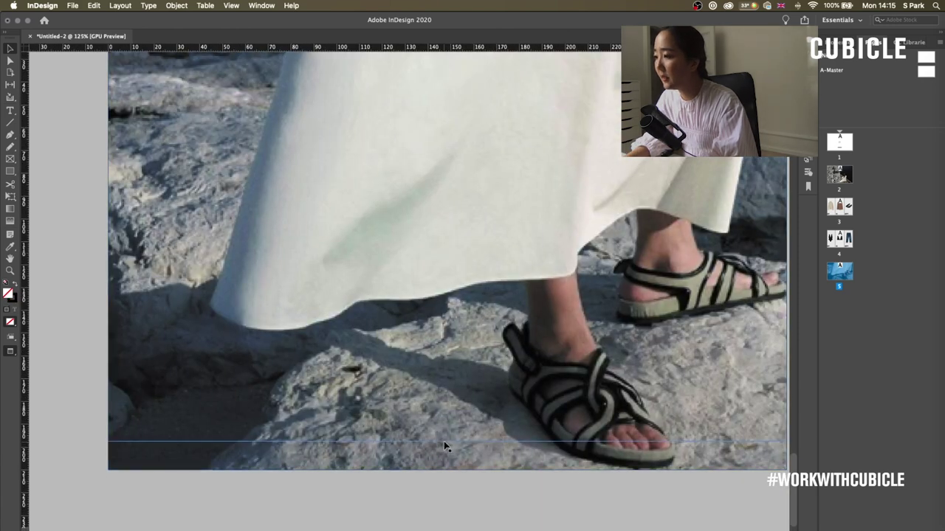
{"action": "key", "text": "super+Tab"}
{"action": "scroll", "coordinate": [548, 206], "scroll_direction": "up", "scroll_amount": 3}
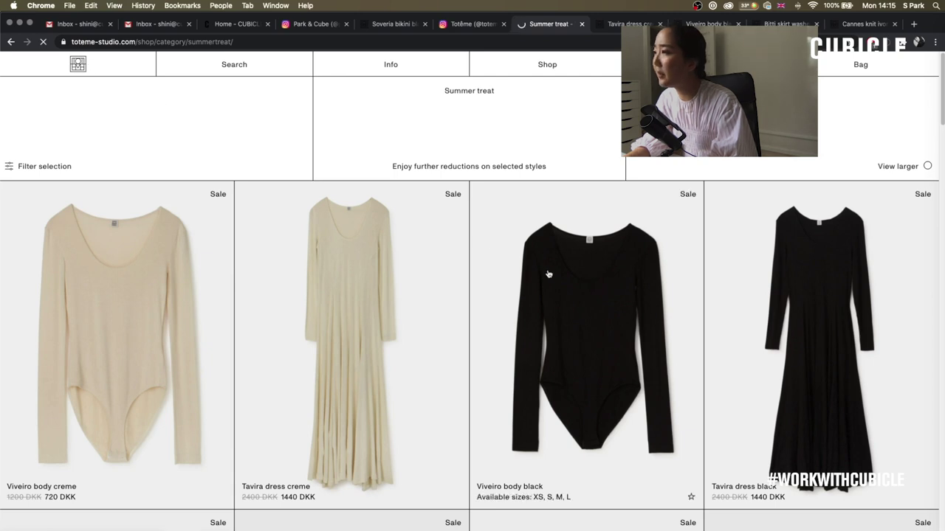
{"action": "scroll", "coordinate": [443, 313], "scroll_direction": "down", "scroll_amount": 3}
{"action": "scroll", "coordinate": [472, 319], "scroll_direction": "up", "scroll_amount": 3}
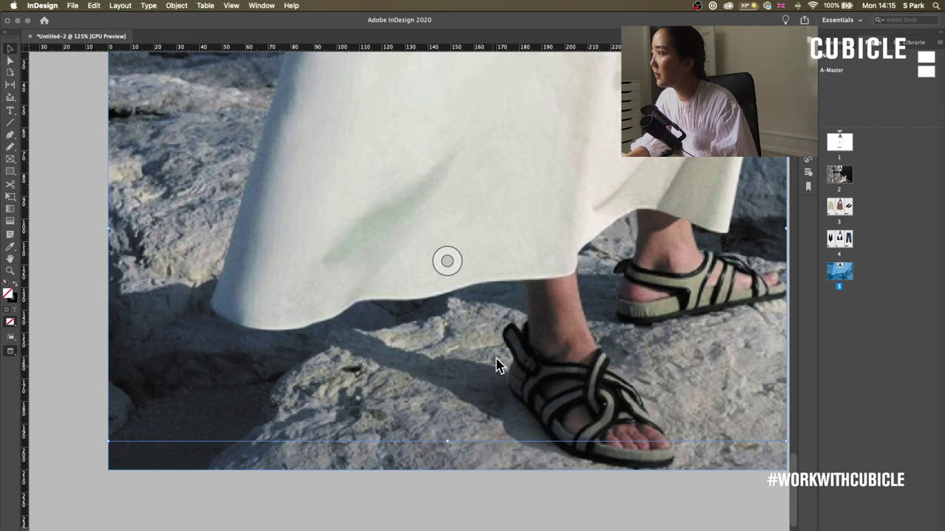
- Set the photo frame's stroke colour to [Paper] and zoom the view to 100%
{"action": "left_click", "coordinate": [834, 42]}
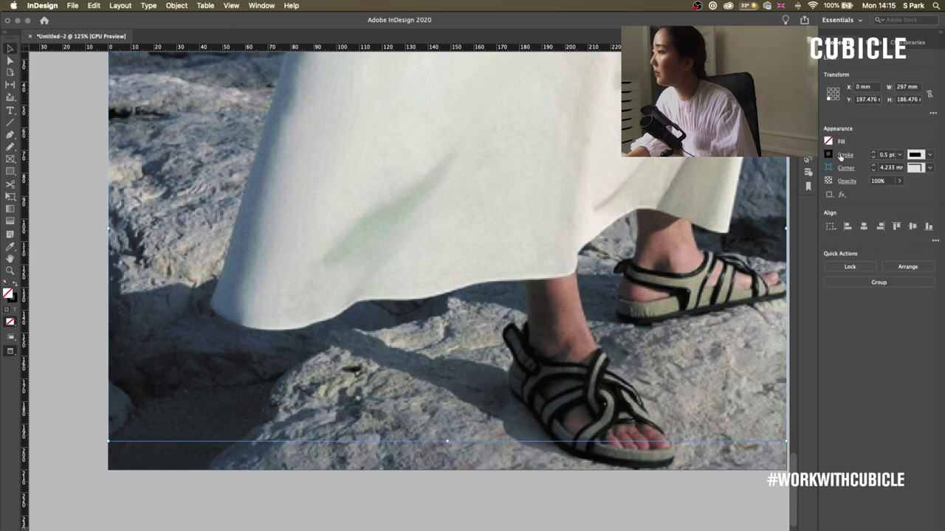
{"action": "left_click", "coordinate": [841, 155]}
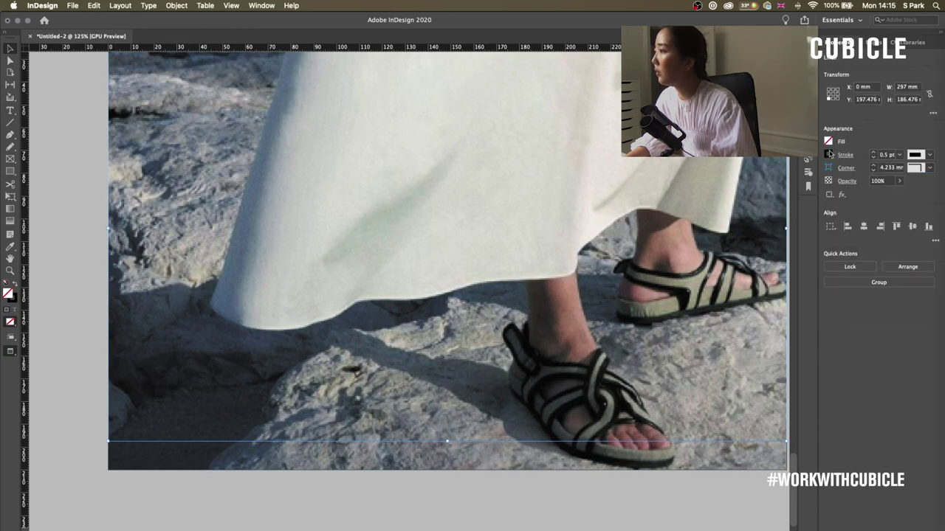
{"action": "left_click", "coordinate": [829, 155]}
{"action": "left_click", "coordinate": [865, 241]}
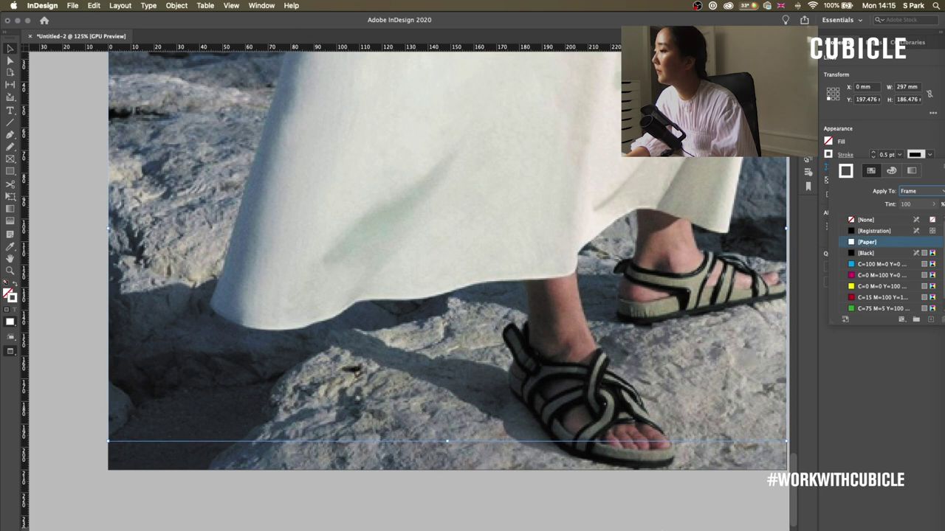
{"action": "left_click", "coordinate": [655, 507]}
{"action": "key", "text": "super+1"}
{"action": "scroll", "coordinate": [325, 332], "scroll_direction": "down", "scroll_amount": 5}
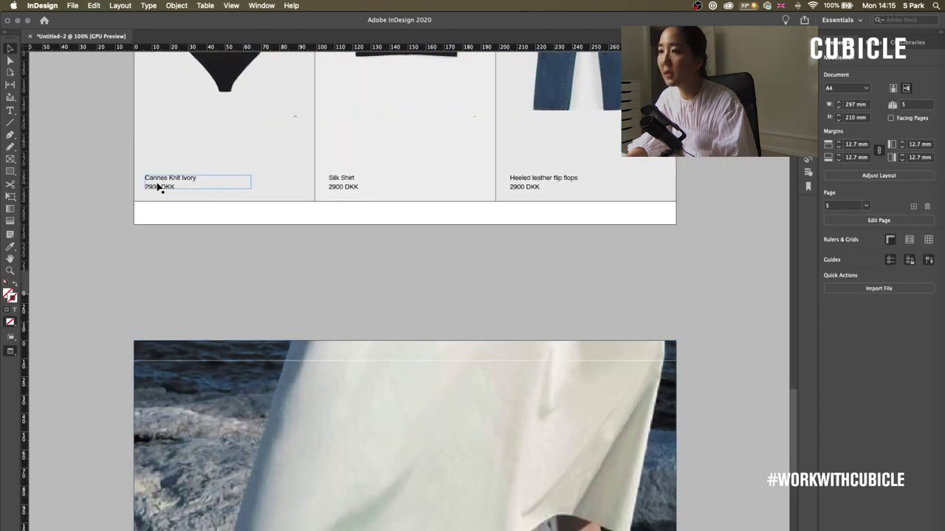
- Paste the caption in place on page 5 and make its text [Paper] white
{"action": "scroll", "coordinate": [284, 284], "scroll_direction": "down", "scroll_amount": 3}
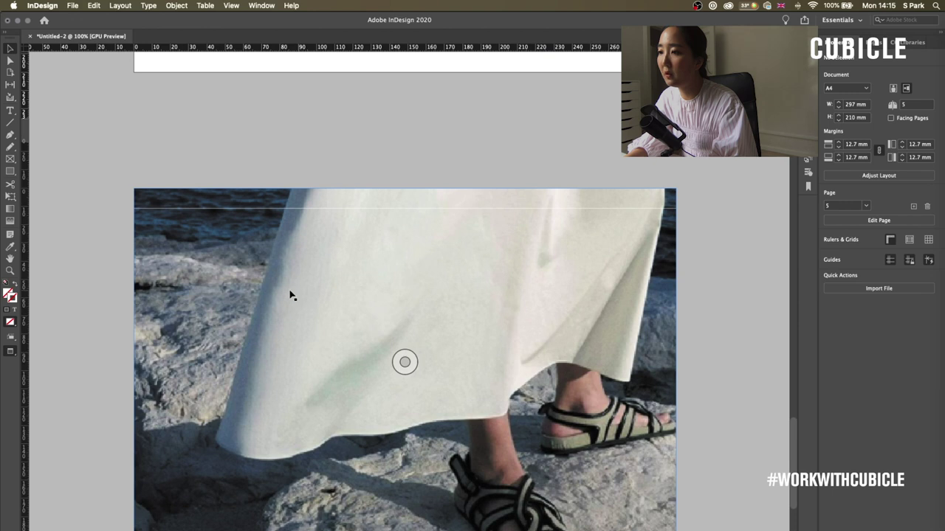
{"action": "left_click", "coordinate": [499, 200]}
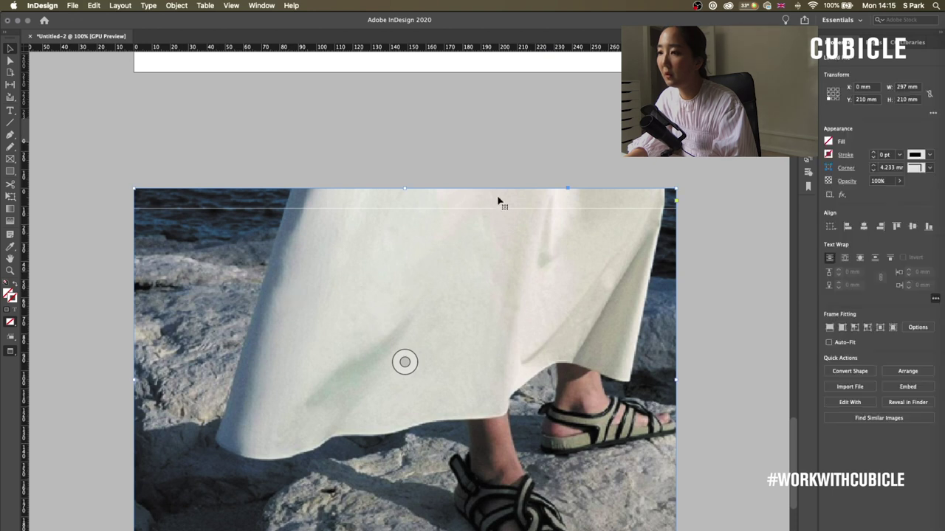
{"action": "right_click", "coordinate": [431, 287]}
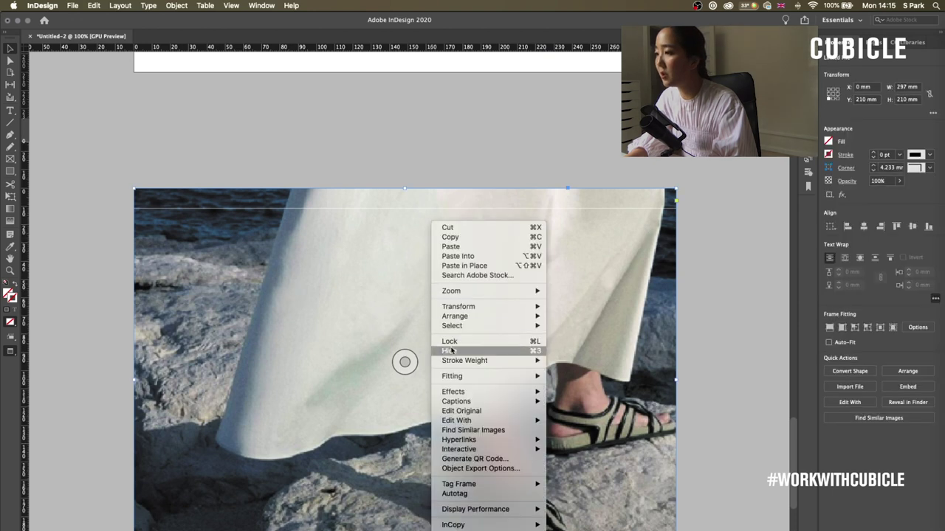
{"action": "left_click", "coordinate": [643, 383]}
{"action": "scroll", "coordinate": [472, 310], "scroll_direction": "down", "scroll_amount": 4}
{"action": "scroll", "coordinate": [473, 311], "scroll_direction": "left", "scroll_amount": 3}
{"action": "right_click", "coordinate": [385, 252]}
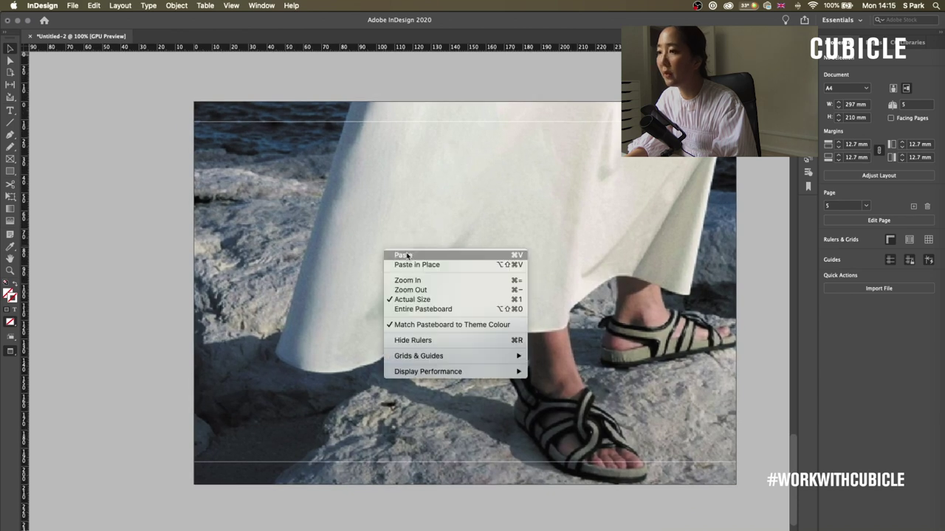
{"action": "left_click", "coordinate": [415, 265]}
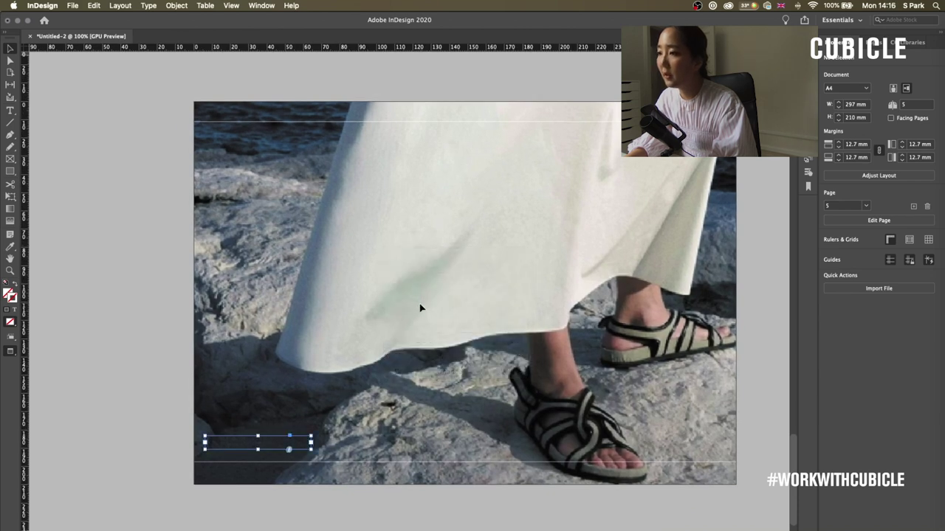
{"action": "double_click", "coordinate": [234, 443]}
{"action": "key", "text": "ctrl+a"}
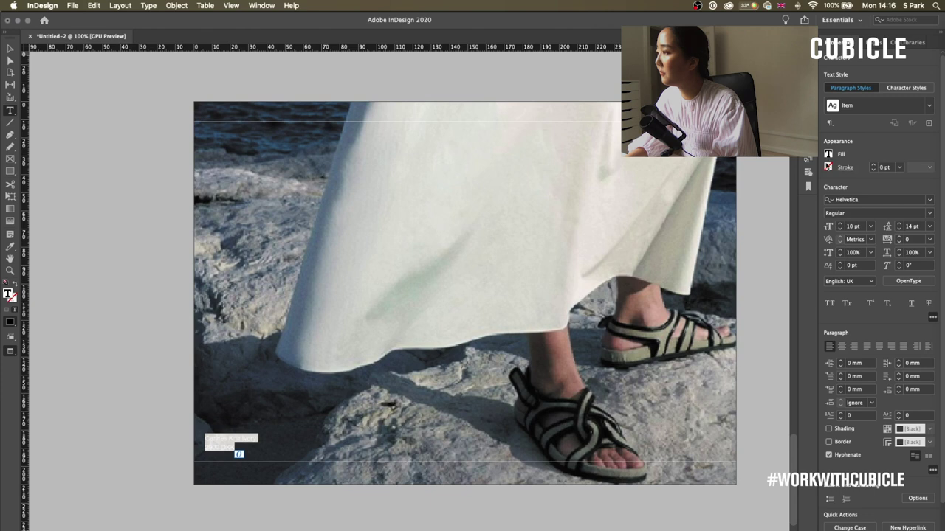
{"action": "left_click", "coordinate": [828, 153]}
{"action": "left_click", "coordinate": [868, 242]}
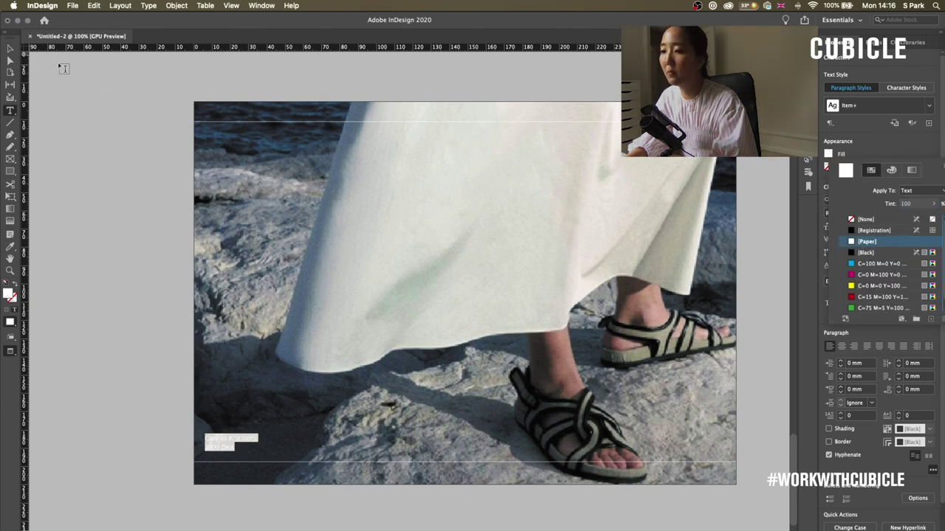
{"action": "left_click", "coordinate": [12, 51]}
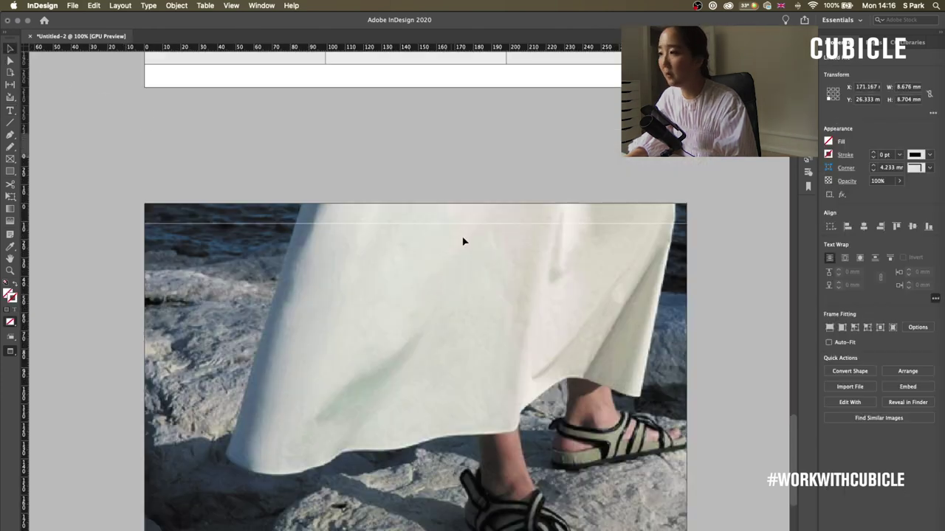
- Paste another copied item in place, cancel an accidental Place, and undo the stray object
{"action": "scroll", "coordinate": [462, 240], "scroll_direction": "up", "scroll_amount": 3}
{"action": "scroll", "coordinate": [462, 240], "scroll_direction": "right", "scroll_amount": 2}
{"action": "right_click", "coordinate": [464, 239]}
{"action": "left_click", "coordinate": [497, 253]}
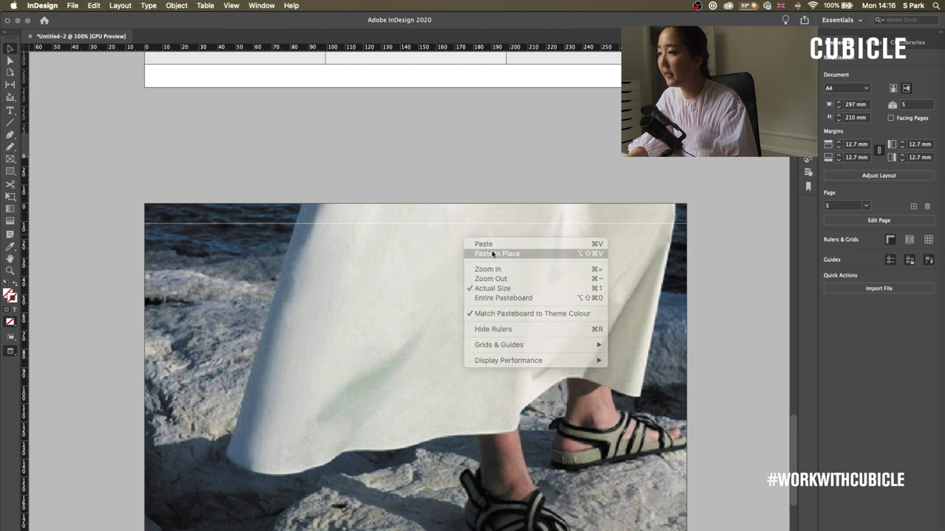
{"action": "key", "text": "super+d"}
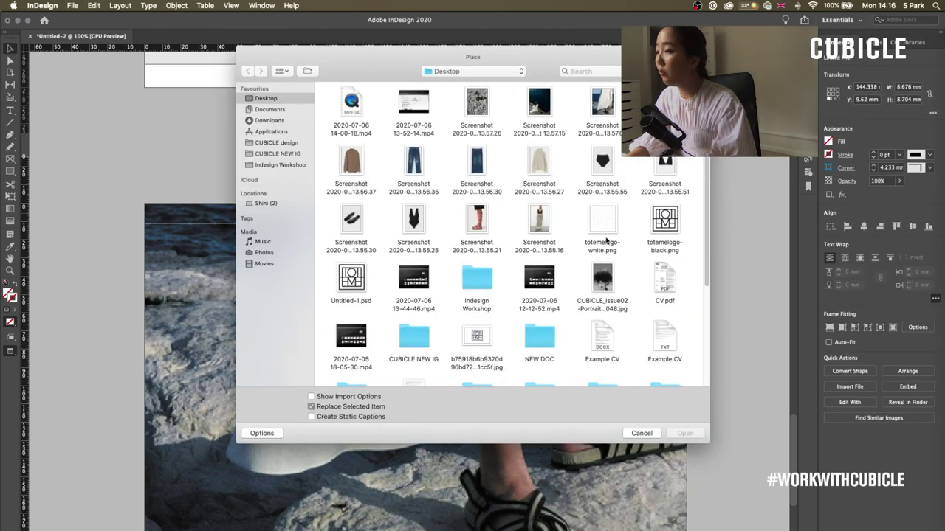
{"action": "left_click", "coordinate": [640, 433]}
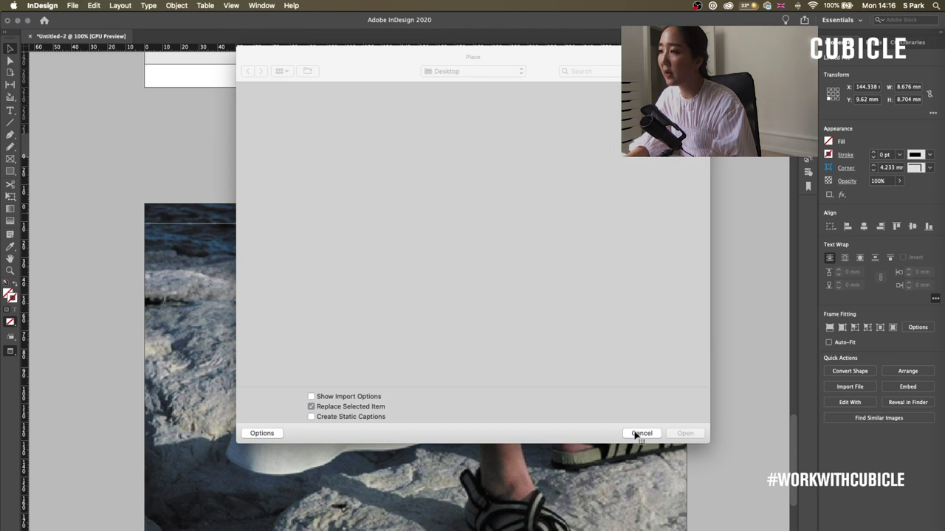
{"action": "key", "text": "super+z"}
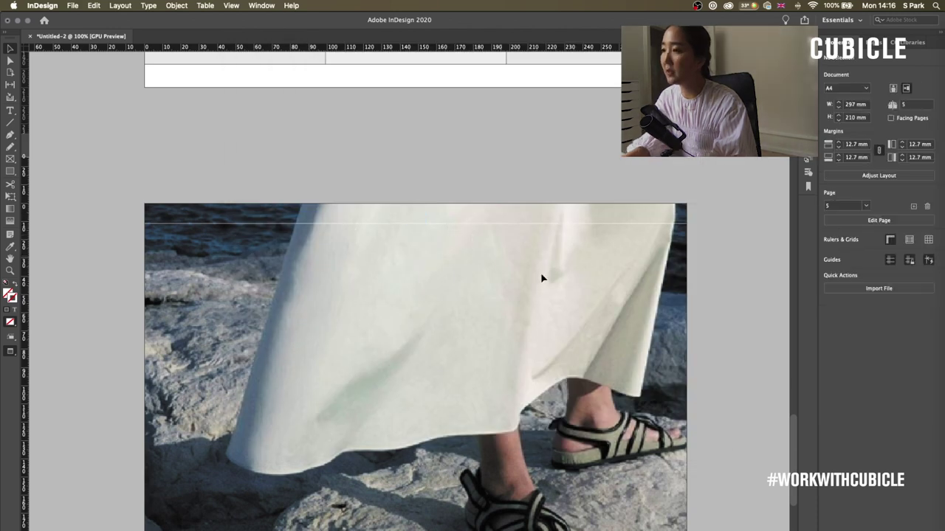
{"action": "scroll", "coordinate": [542, 276], "scroll_direction": "up", "scroll_amount": 5}
{"action": "scroll", "coordinate": [465, 335], "scroll_direction": "down", "scroll_amount": 3}
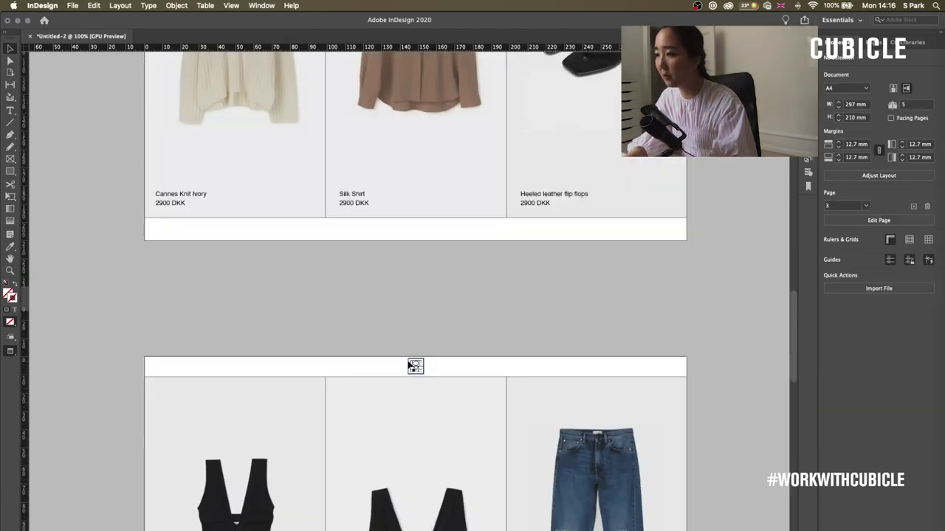
- Find the small stray frame on the photo page and delete it
{"action": "left_click", "coordinate": [411, 365]}
{"action": "scroll", "coordinate": [490, 292], "scroll_direction": "down", "scroll_amount": 6}
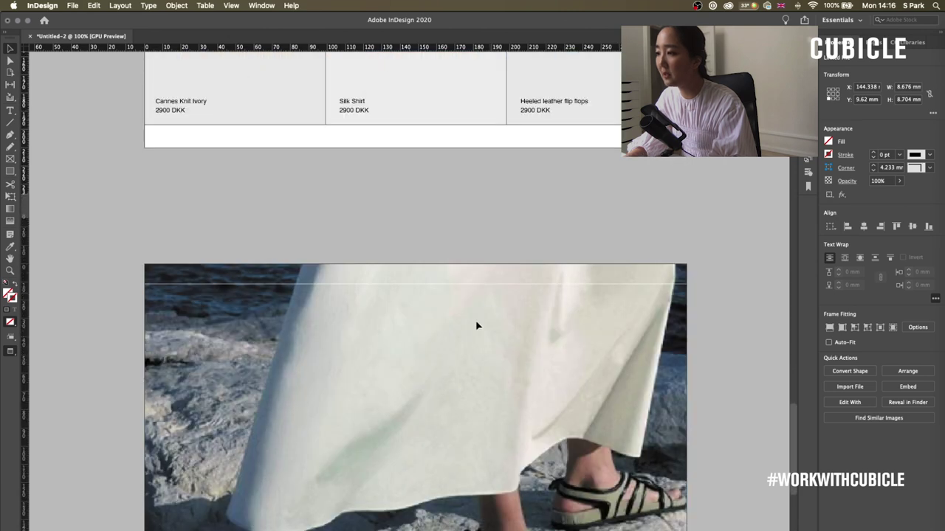
{"action": "right_click", "coordinate": [453, 336]}
{"action": "left_click", "coordinate": [408, 313]}
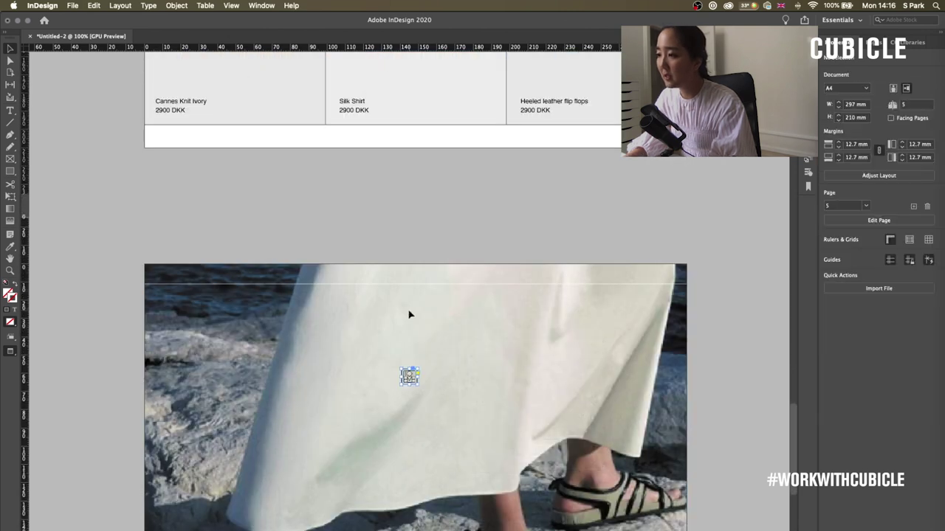
{"action": "left_click_drag", "start_coordinate": [409, 377], "coordinate": [416, 276]}
{"action": "key", "text": "Delete"}
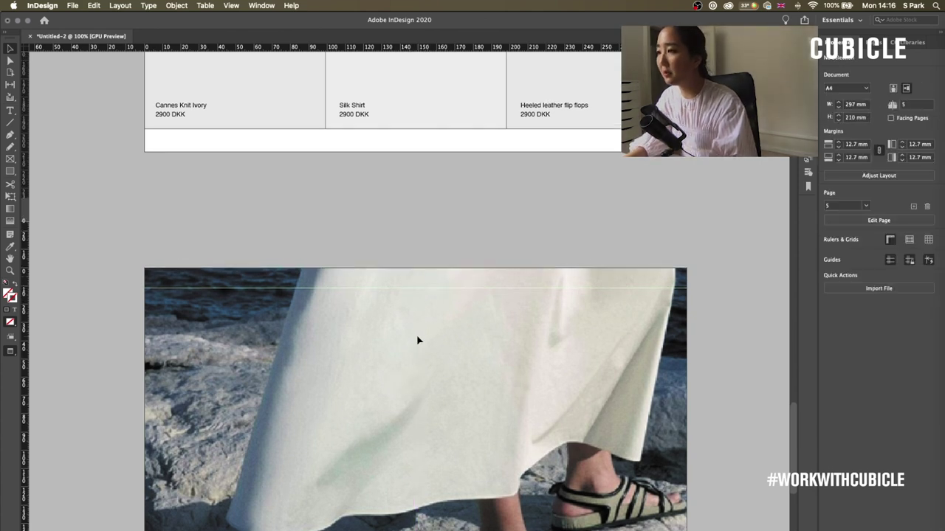
{"action": "right_click", "coordinate": [417, 339]}
{"action": "key", "text": "Escape"}
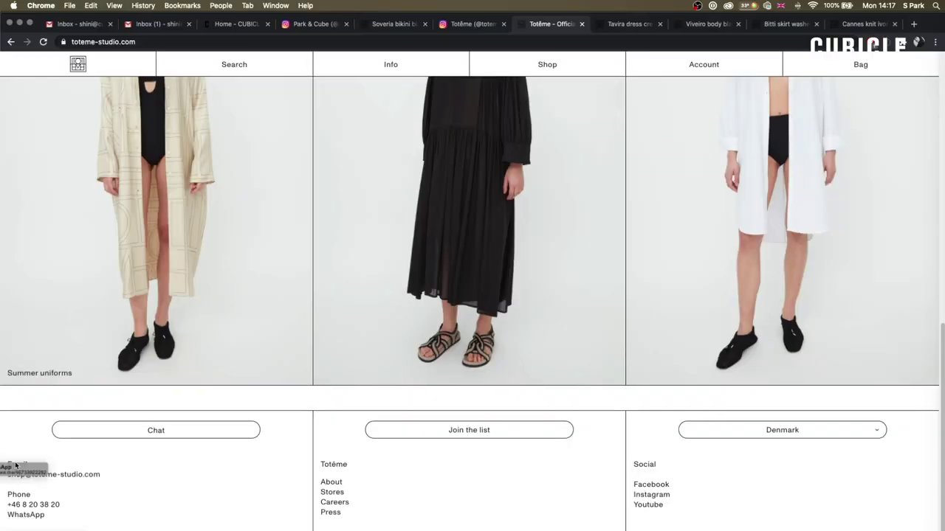
- Copy the footer contact details from the Totême site and open its Shipping help page
{"action": "left_click_drag", "start_coordinate": [15, 465], "coordinate": [87, 492]}
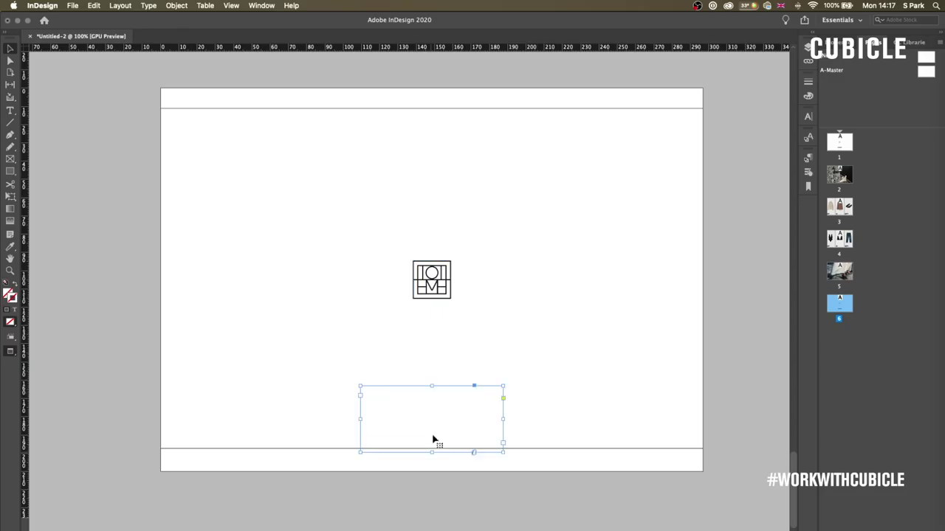
{"action": "key", "text": "super+v"}
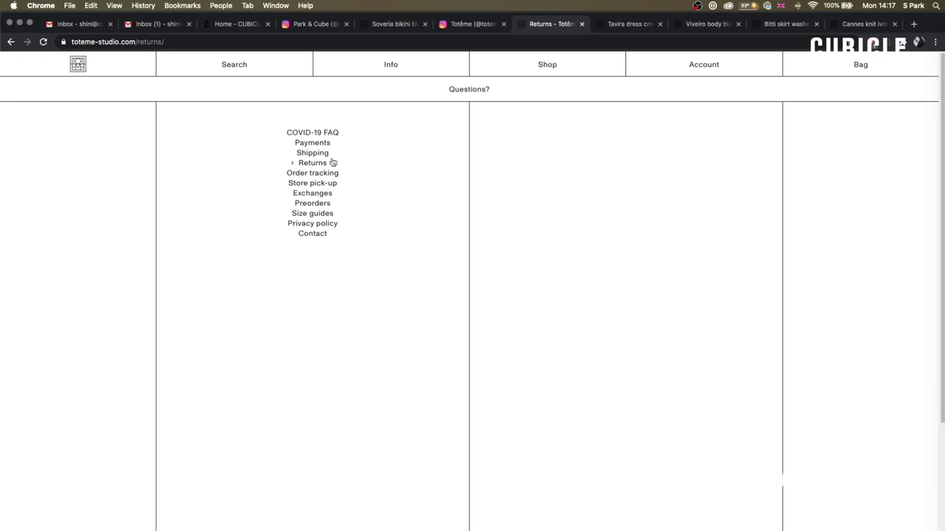
{"action": "left_click", "coordinate": [316, 153]}
{"action": "scroll", "coordinate": [490, 365], "scroll_direction": "down", "scroll_amount": 5}
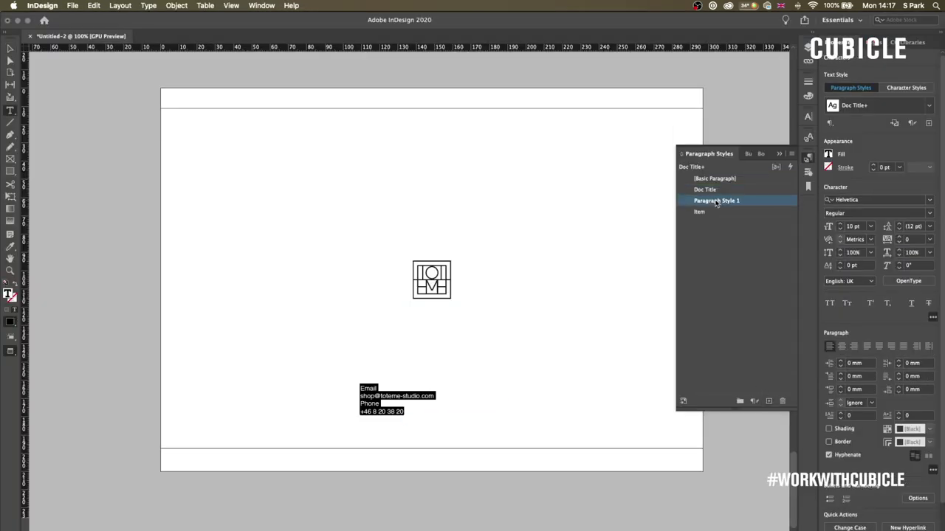
- Create a Contact Us paragraph style for the pasted contact text and move it beside the logo
{"action": "type", "text": "Contact Us"}
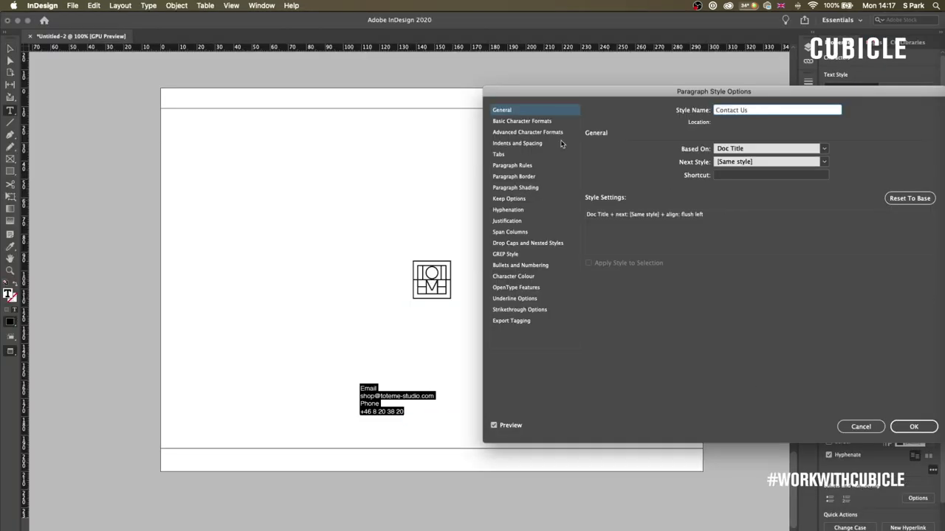
{"action": "left_click", "coordinate": [522, 121]}
{"action": "key", "text": "Return"}
{"action": "key", "text": "Escape"}
{"action": "left_click_drag", "start_coordinate": [380, 409], "coordinate": [539, 312]}
{"action": "left_click", "coordinate": [374, 291]}
{"action": "left_click", "coordinate": [525, 281]}
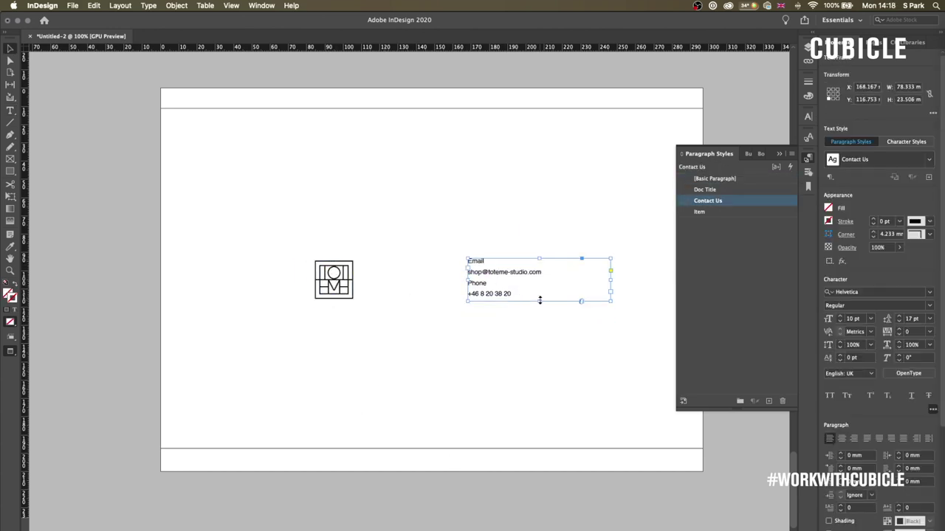
{"action": "double_click", "coordinate": [707, 200]}
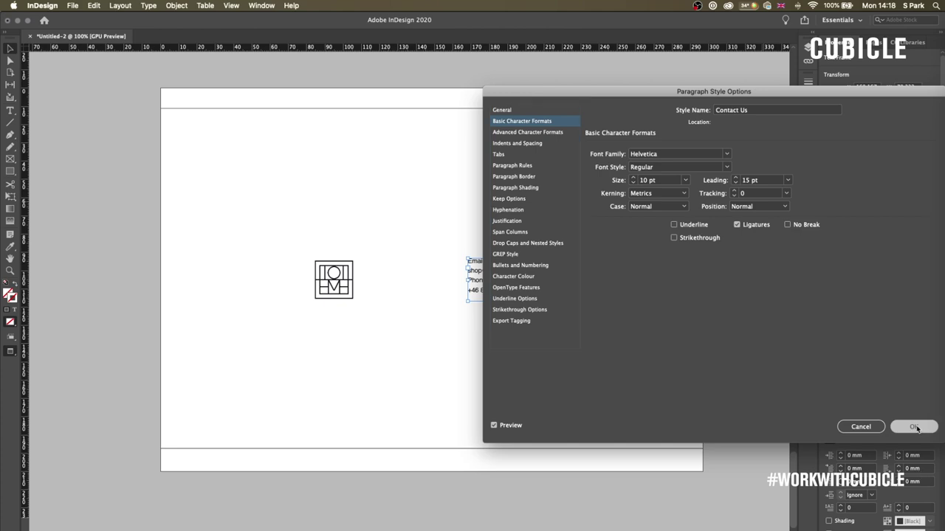
{"action": "left_click", "coordinate": [914, 427]}
- Draw a 0.5 pt horizontal rule under the contact details
{"action": "key", "text": "backslash"}
{"action": "left_click_drag", "start_coordinate": [468, 305], "coordinate": [606, 305]}
{"action": "left_click", "coordinate": [899, 154]}
{"action": "left_click", "coordinate": [898, 191]}
{"action": "left_click", "coordinate": [566, 281]}
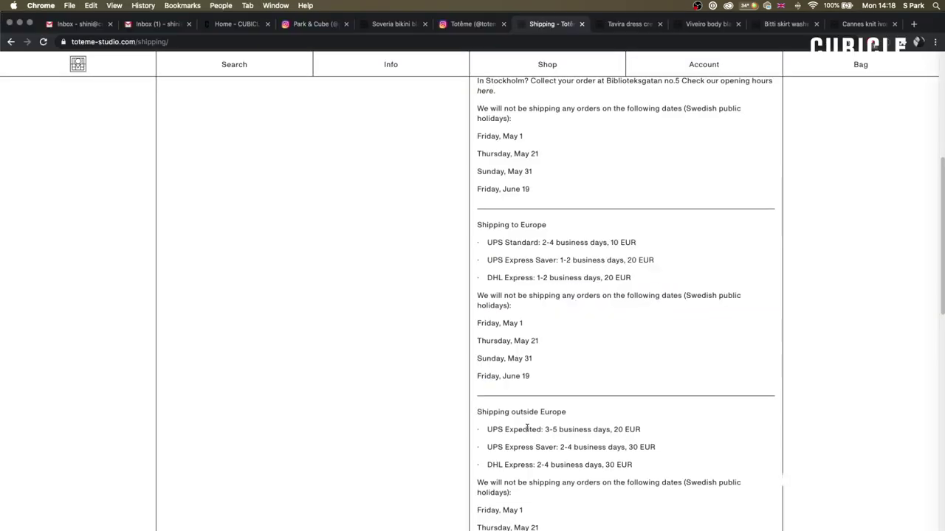
- Bring in the shipping paragraphs and draw a 0.5 pt vertical divider down the page
{"action": "left_click_drag", "start_coordinate": [530, 375], "coordinate": [476, 231]}
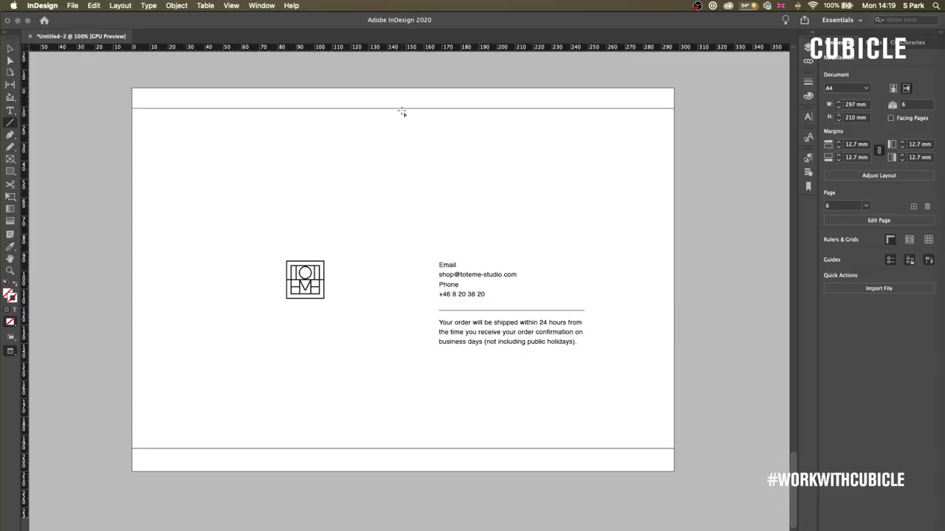
{"action": "left_click_drag", "start_coordinate": [398, 110], "coordinate": [404, 444]}
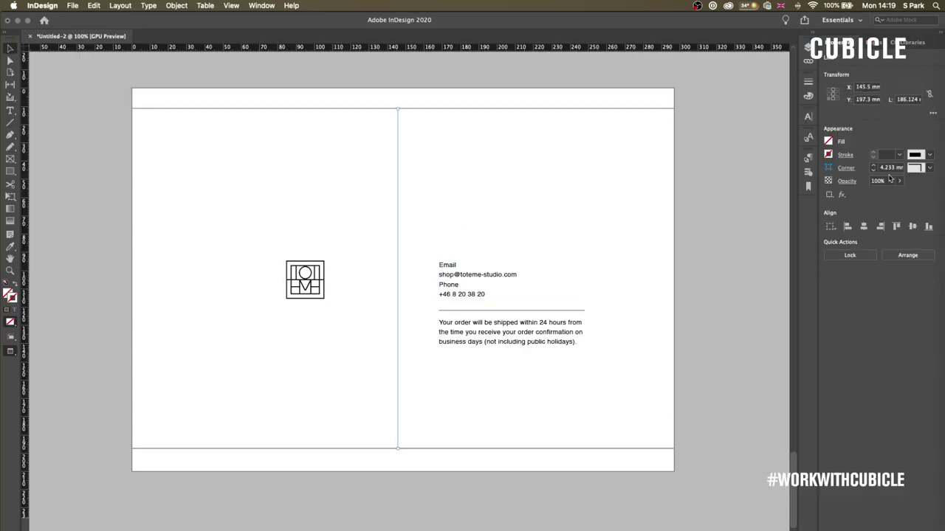
{"action": "left_click", "coordinate": [899, 155]}
{"action": "left_click", "coordinate": [891, 171]}
{"action": "left_click_drag", "start_coordinate": [398, 230], "coordinate": [402, 231]}
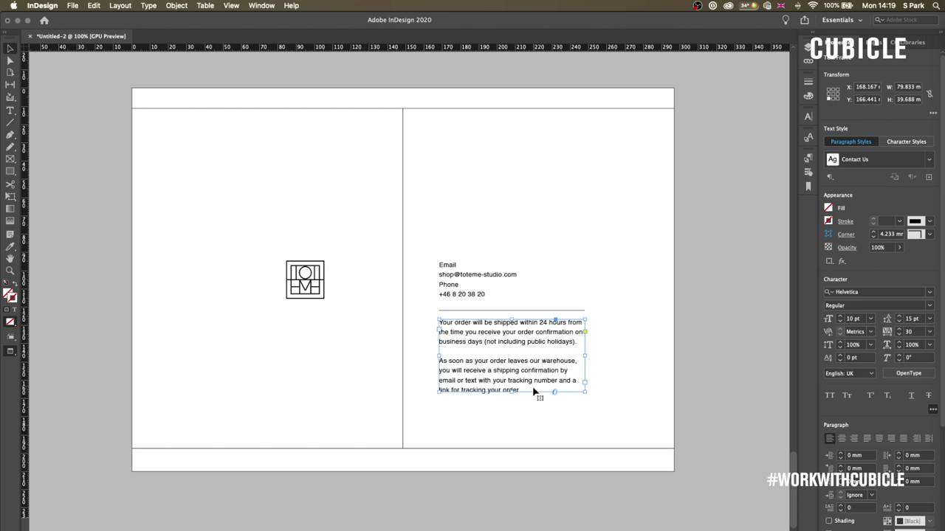
{"action": "left_click", "coordinate": [661, 415]}
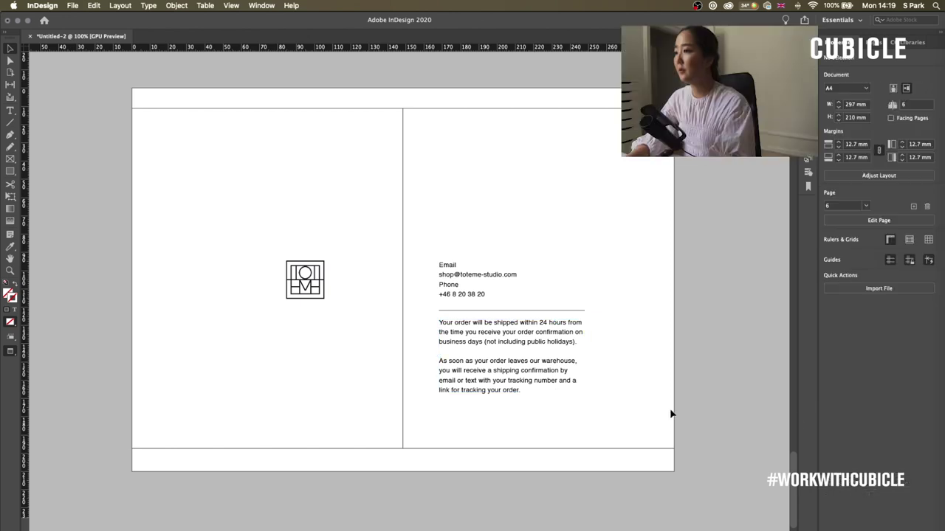
{"action": "left_click_drag", "start_coordinate": [792, 487], "coordinate": [791, 386]}
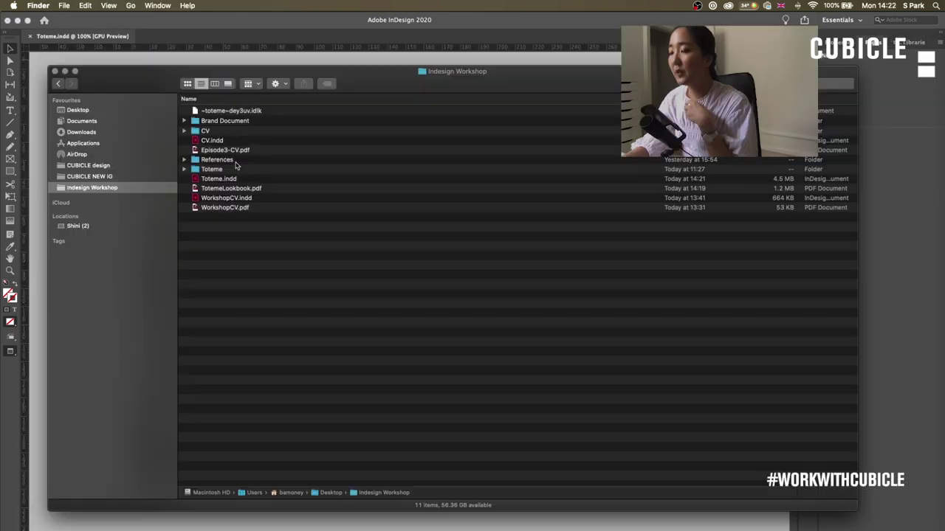
- Open CUBICLE_TheArtofFlowerArranging_CreativeIntentions.pdf from the References folder in Acrobat Pro DC
{"action": "double_click", "coordinate": [243, 159]}
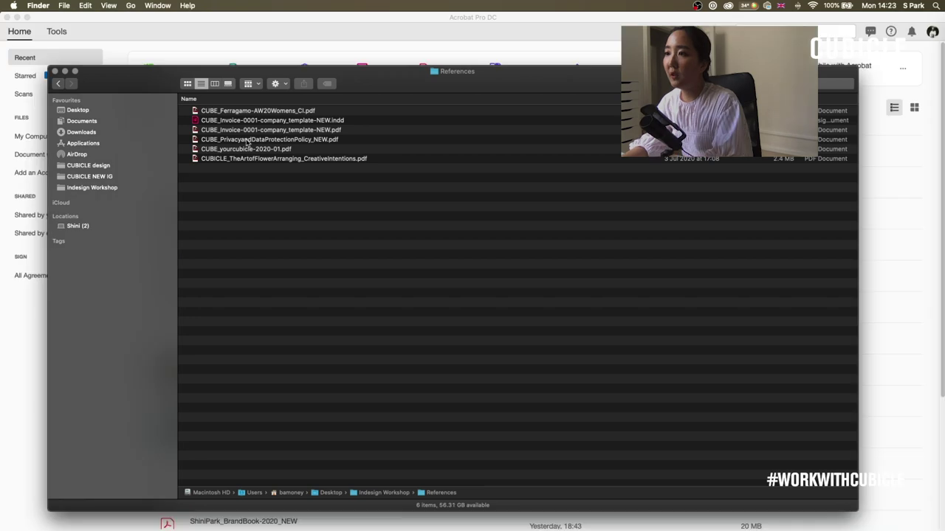
{"action": "left_click", "coordinate": [270, 140]}
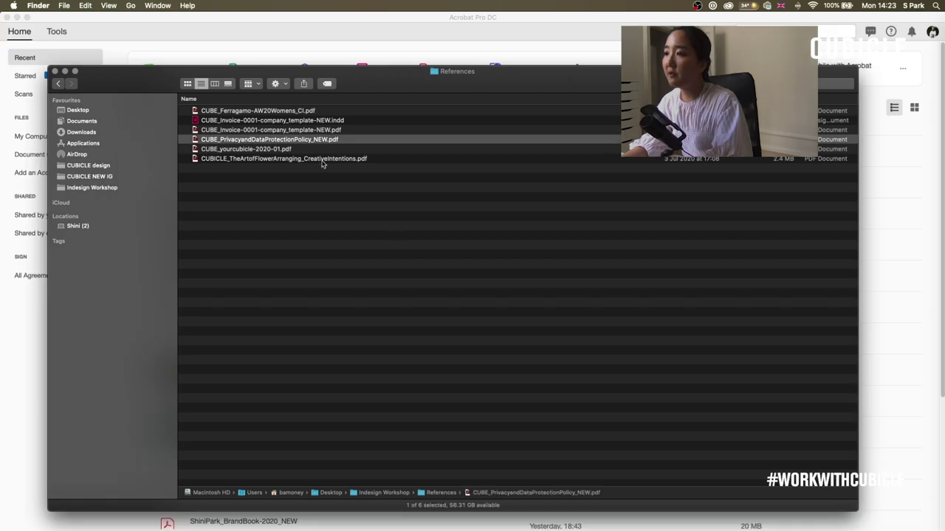
{"action": "key", "text": "super+Tab"}
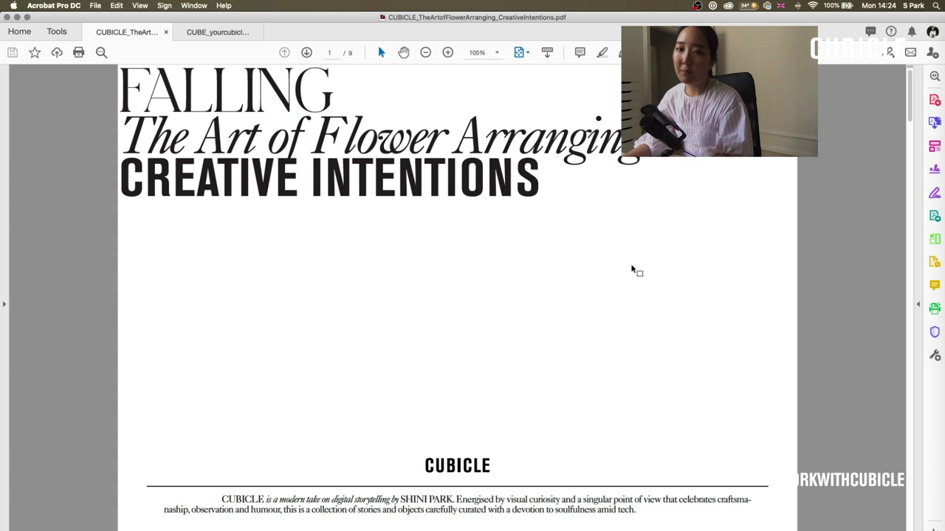
- Advance the flower-arranging PDF to page 2, the 'About CUBICLE' spread
{"action": "key", "text": "Right"}
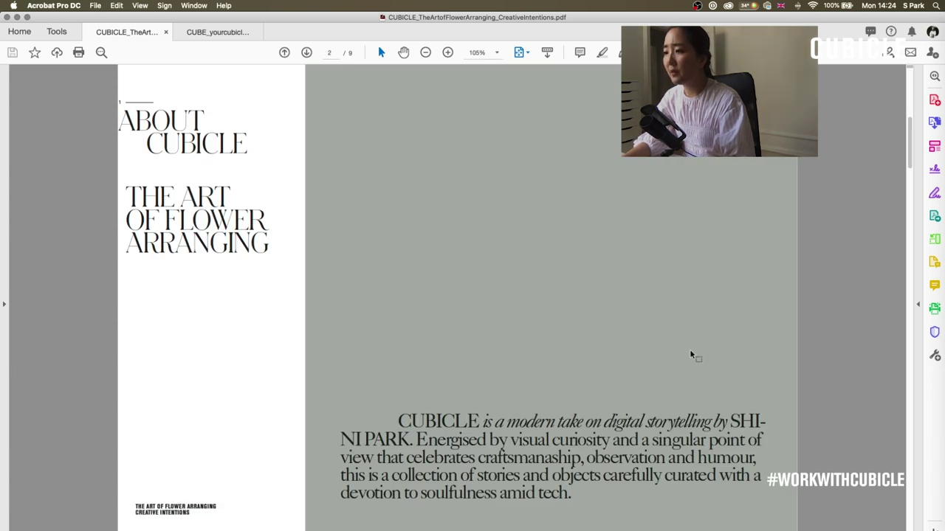